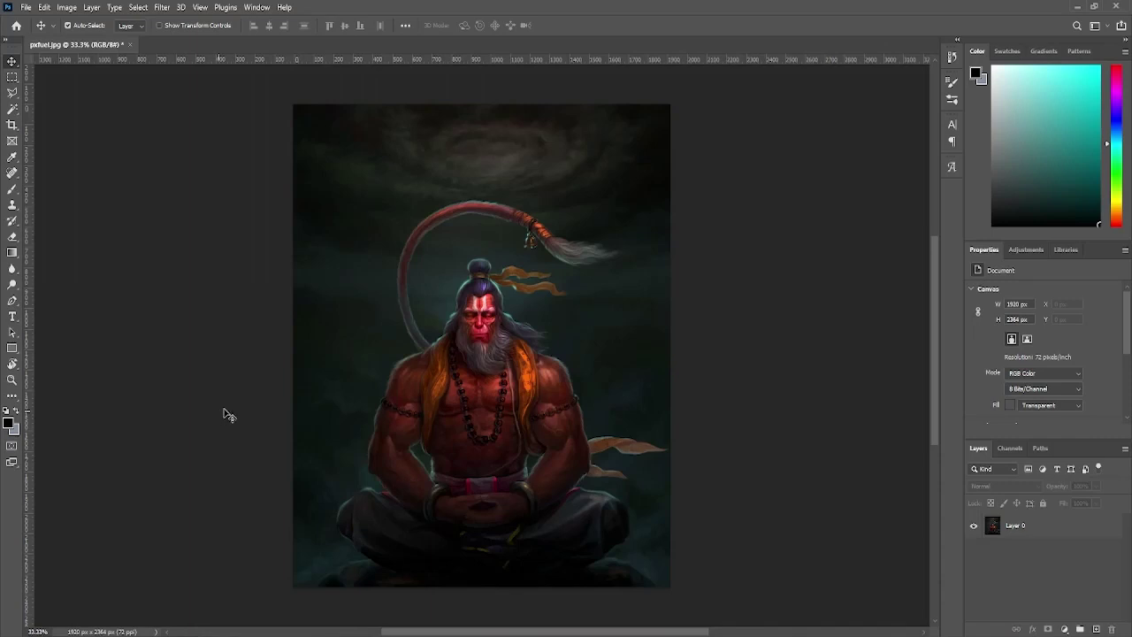
With the Pen tool, start the path at the lap cloth's bottom and trace up its edge.
{"action": "key", "text": "p"}
{"action": "scroll", "coordinate": [400, 415], "scroll_direction": "up", "scroll_amount": 10}
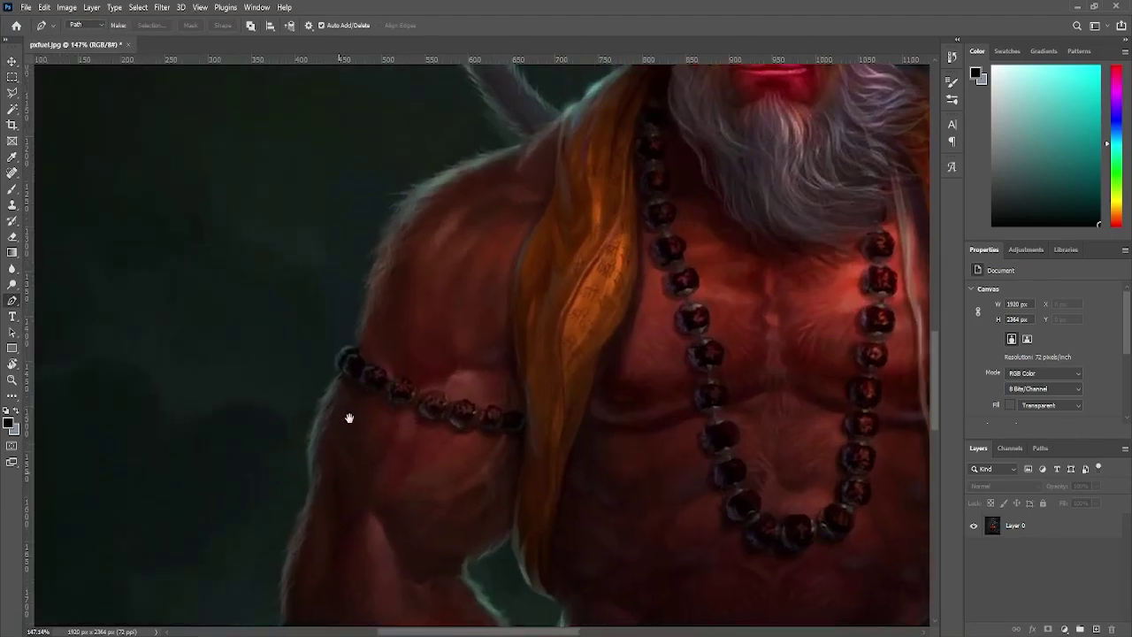
{"action": "scroll", "coordinate": [349, 402], "scroll_direction": "down", "scroll_amount": 5}
{"action": "scroll", "coordinate": [303, 450], "scroll_direction": "up", "scroll_amount": 3}
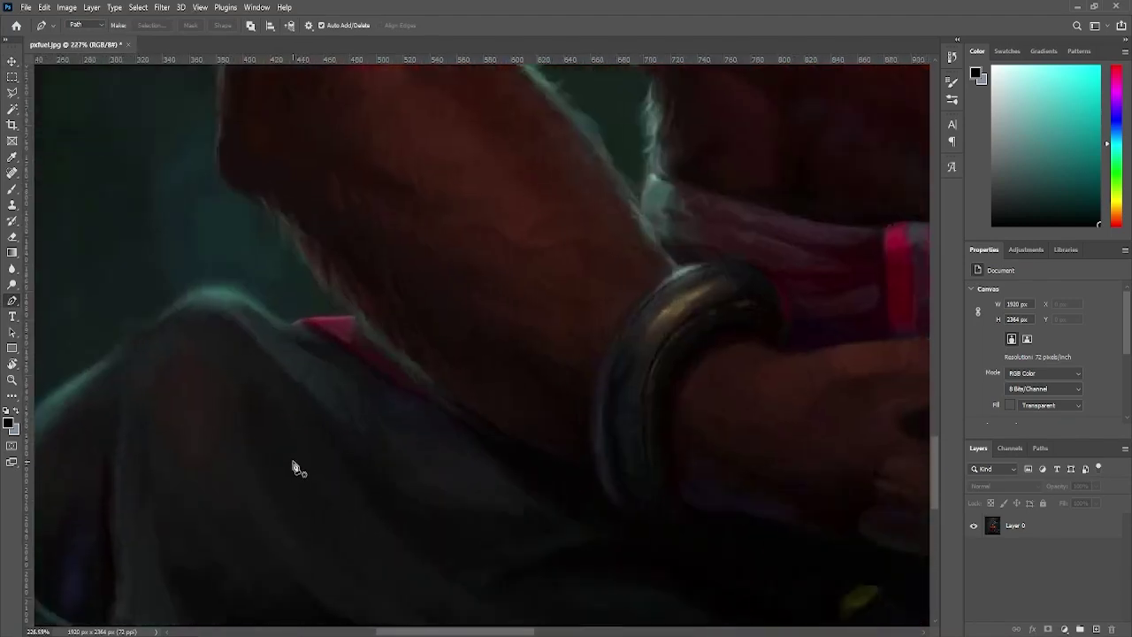
{"action": "scroll", "coordinate": [296, 468], "scroll_direction": "up", "scroll_amount": 2}
{"action": "scroll", "coordinate": [356, 333], "scroll_direction": "up", "scroll_amount": 2}
{"action": "scroll", "coordinate": [397, 399], "scroll_direction": "down", "scroll_amount": 5}
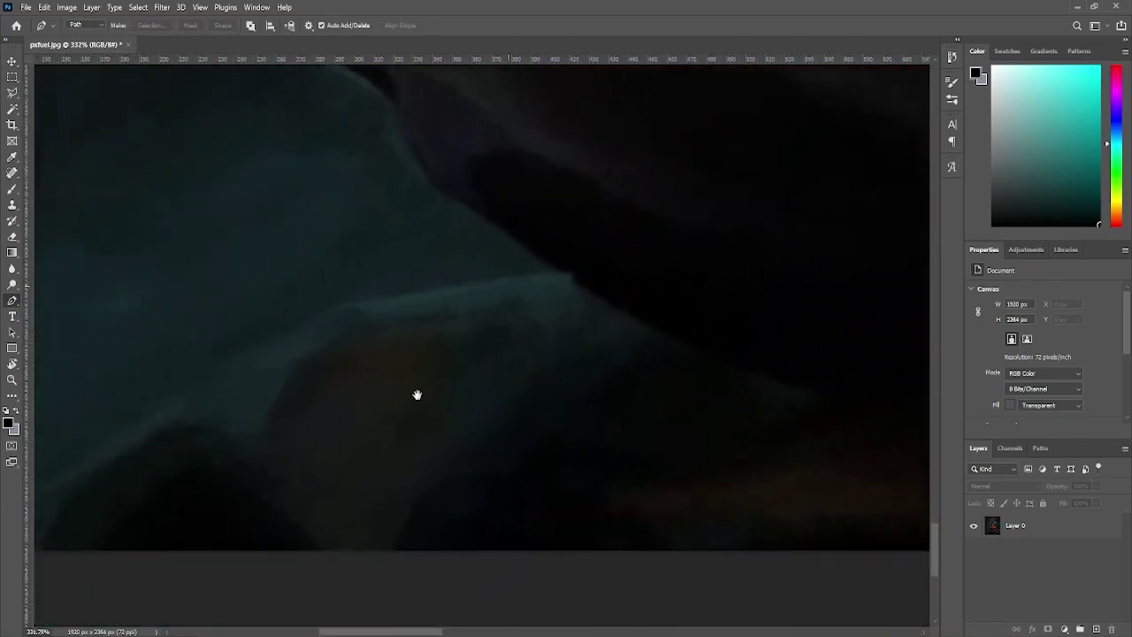
{"action": "scroll", "coordinate": [531, 408], "scroll_direction": "left", "scroll_amount": 4}
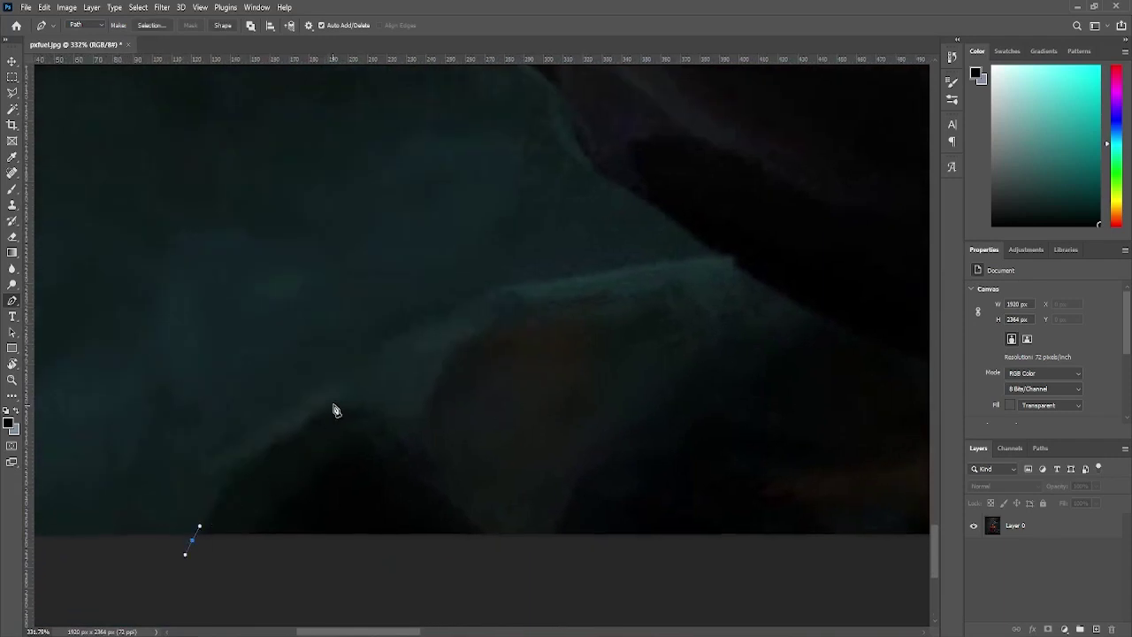
{"action": "left_click_drag", "start_coordinate": [333, 405], "coordinate": [388, 401]}
{"action": "left_click", "coordinate": [449, 365]}
{"action": "left_click", "coordinate": [433, 339]}
{"action": "left_click", "coordinate": [543, 313]}
{"action": "left_click", "coordinate": [598, 397]}
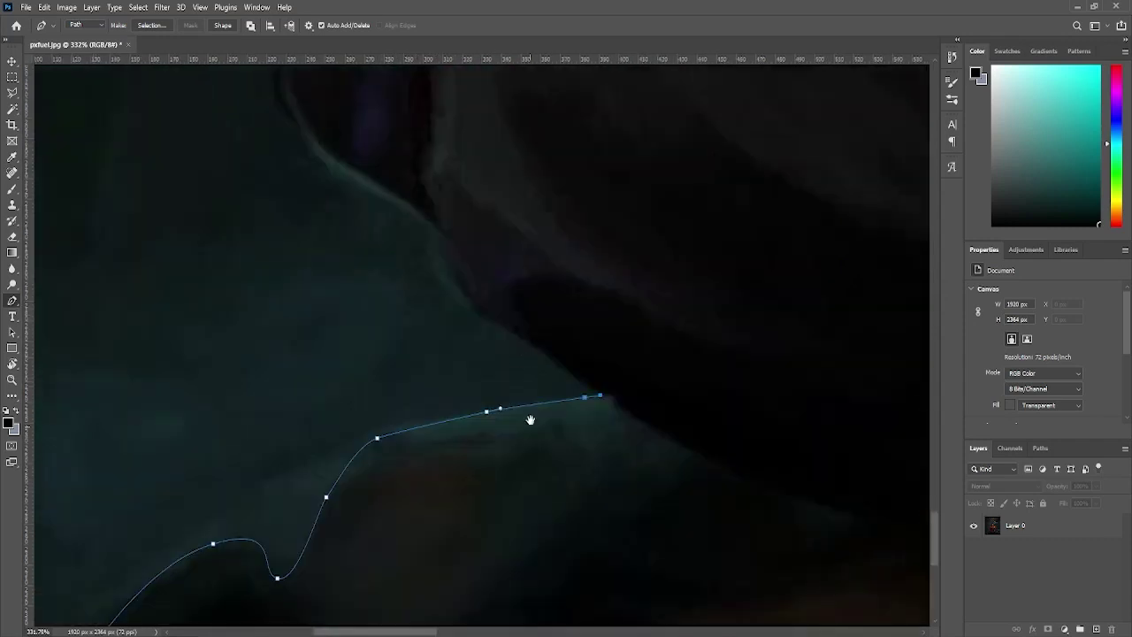
{"action": "left_click", "coordinate": [520, 338]}
{"action": "left_click_drag", "start_coordinate": [434, 281], "coordinate": [436, 203]}
Continue the path with smooth curves over the shoulder outline to the hair.
{"action": "mouse_move", "coordinate": [371, 348]}
{"action": "left_mouse_down"}
{"action": "mouse_move", "coordinate": [362, 225]}
{"action": "mouse_move", "coordinate": [434, 241]}
{"action": "left_mouse_up"}
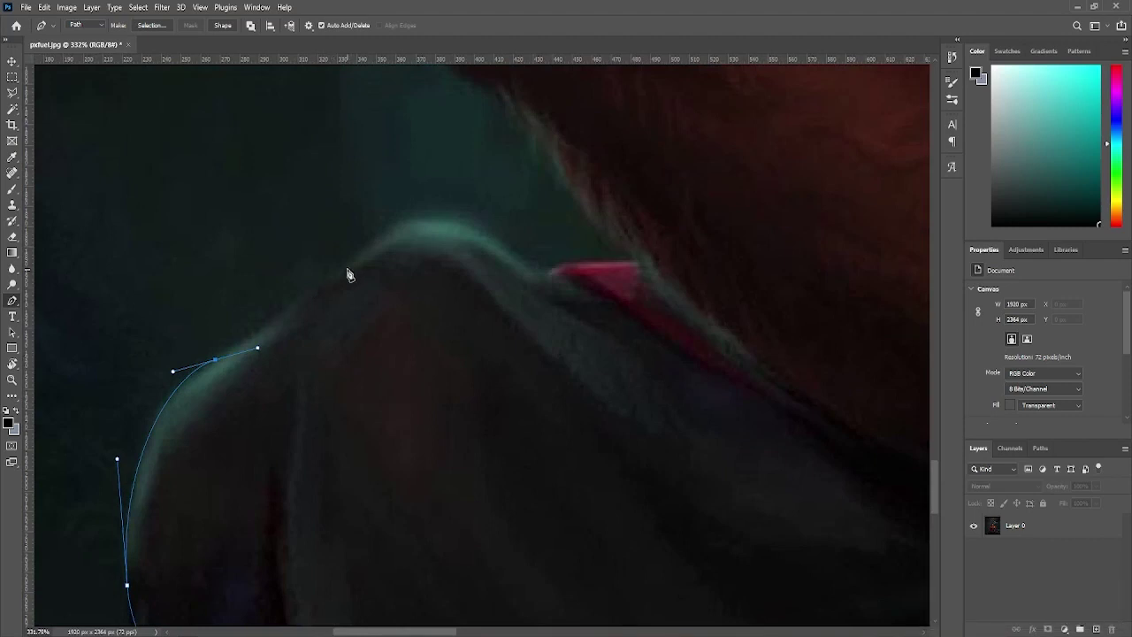
{"action": "left_click", "coordinate": [344, 266]}
{"action": "left_click_drag", "start_coordinate": [505, 248], "coordinate": [593, 318]}
{"action": "left_click_drag", "start_coordinate": [537, 275], "coordinate": [553, 269]}
{"action": "left_click", "coordinate": [633, 270]}
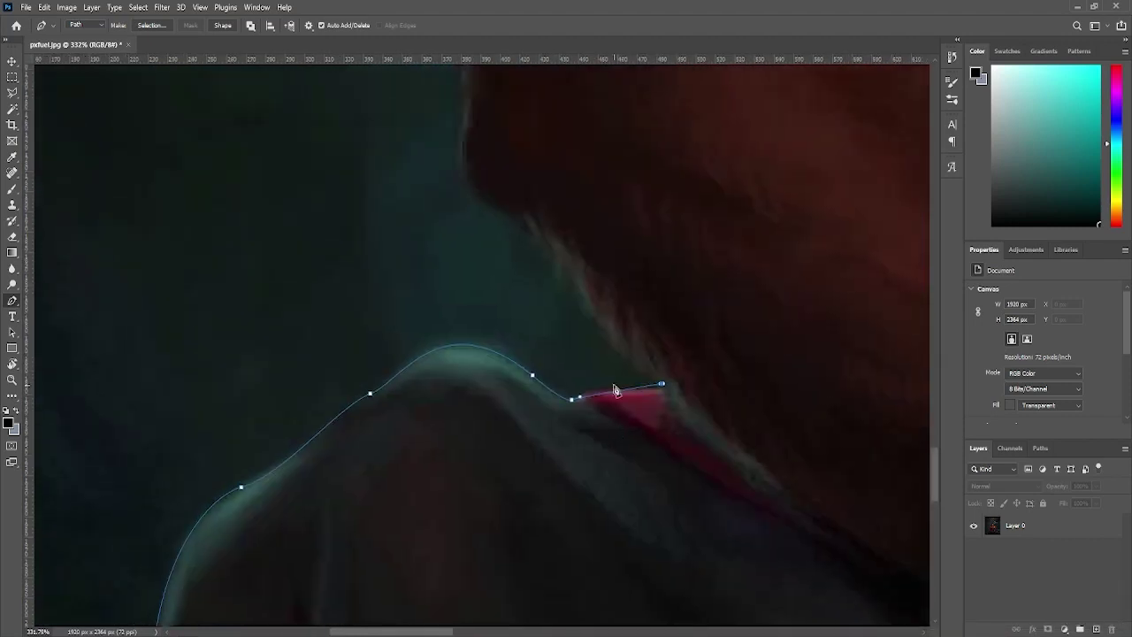
{"action": "left_click_drag", "start_coordinate": [530, 219], "coordinate": [519, 176]}
{"action": "left_click_drag", "start_coordinate": [488, 274], "coordinate": [500, 207]}
Extend the path up the hair edge, over the bead and further along the hair.
{"action": "left_click_drag", "start_coordinate": [484, 393], "coordinate": [431, 543]}
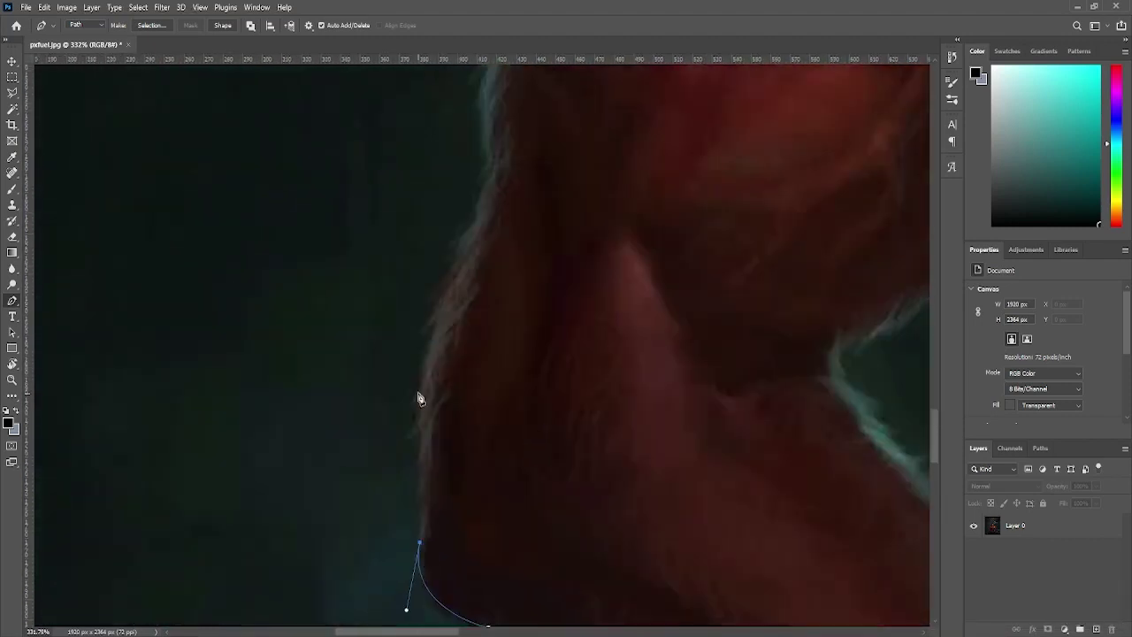
{"action": "left_click", "coordinate": [462, 256]}
{"action": "left_click_drag", "start_coordinate": [462, 255], "coordinate": [436, 442]}
{"action": "left_click", "coordinate": [412, 410]}
{"action": "scroll", "coordinate": [449, 336], "scroll_direction": "up", "scroll_amount": 2}
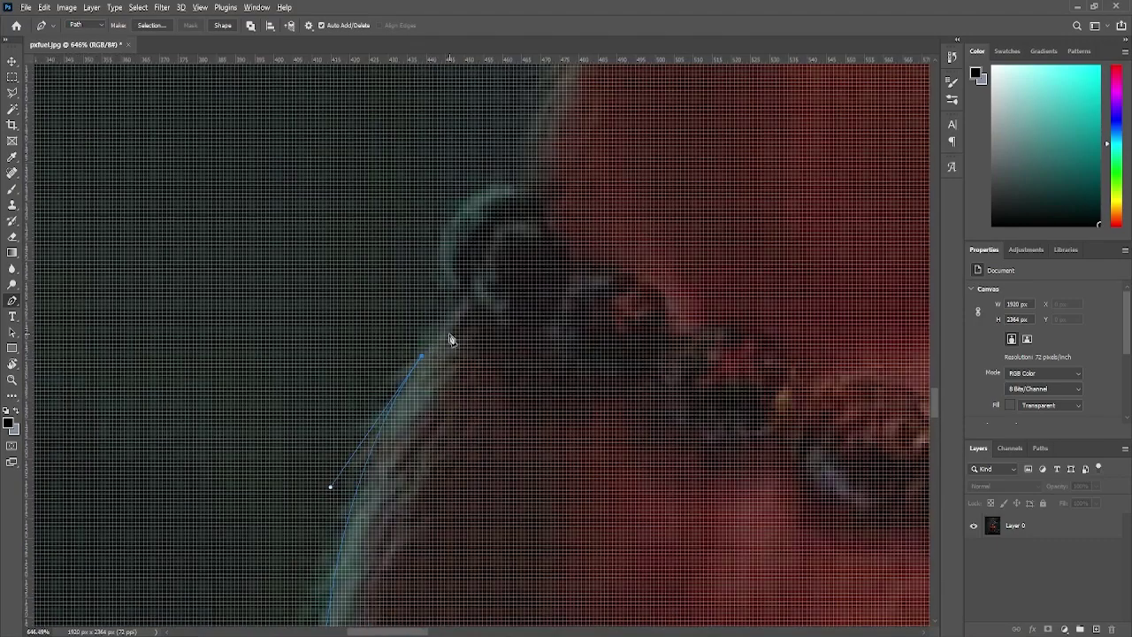
{"action": "left_click_drag", "start_coordinate": [457, 301], "coordinate": [446, 266]}
{"action": "left_click", "coordinate": [459, 242]}
{"action": "left_click_drag", "start_coordinate": [541, 212], "coordinate": [504, 394]}
{"action": "left_click", "coordinate": [513, 232]}
{"action": "left_click_drag", "start_coordinate": [531, 221], "coordinate": [488, 287]}
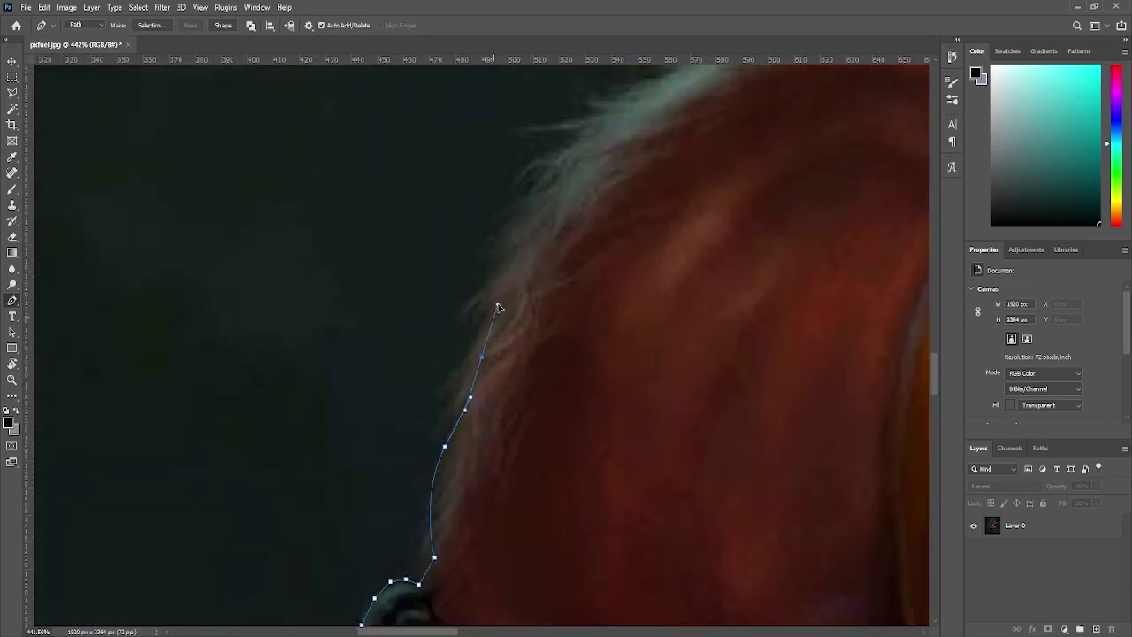
{"action": "left_click", "coordinate": [572, 265]}
{"action": "left_click_drag", "start_coordinate": [619, 221], "coordinate": [564, 336]}
{"action": "left_click", "coordinate": [650, 336]}
{"action": "left_click_drag", "start_coordinate": [566, 212], "coordinate": [525, 292]}
{"action": "scroll", "coordinate": [525, 292], "scroll_direction": "down", "scroll_amount": 10}
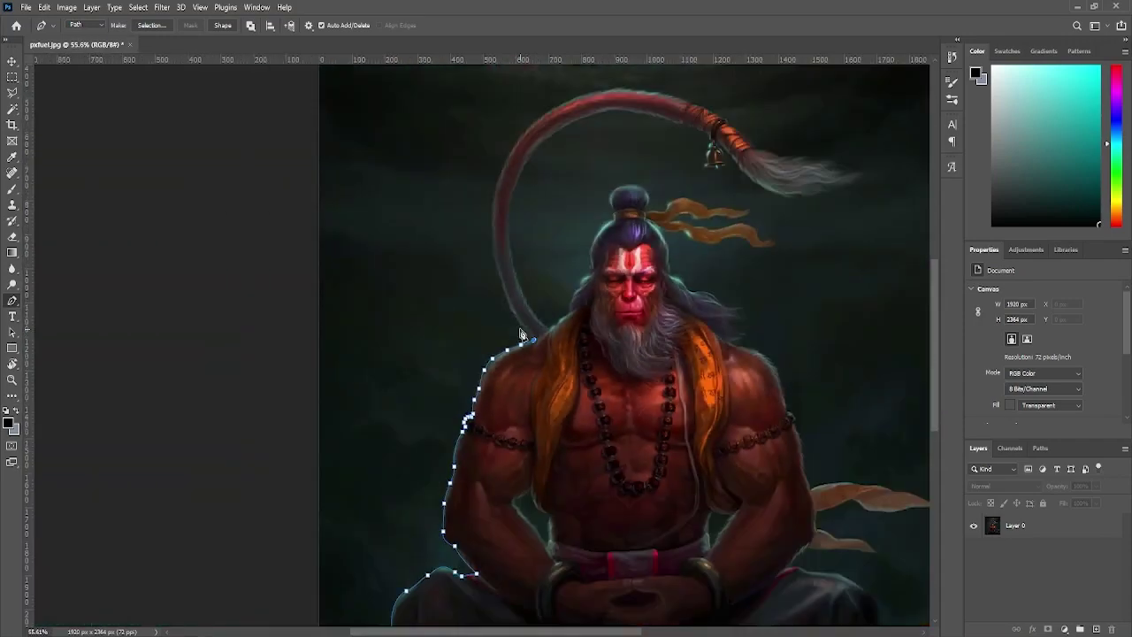
{"action": "scroll", "coordinate": [561, 399], "scroll_direction": "up", "scroll_amount": 5}
Carry the path from the hair edge up along the tail's edge.
{"action": "scroll", "coordinate": [561, 399], "scroll_direction": "up", "scroll_amount": 5}
{"action": "left_click", "coordinate": [467, 351]}
{"action": "mouse_move", "coordinate": [444, 296]}
{"action": "left_mouse_down"}
{"action": "mouse_move", "coordinate": [421, 248]}
{"action": "mouse_move", "coordinate": [404, 379]}
{"action": "left_mouse_up"}
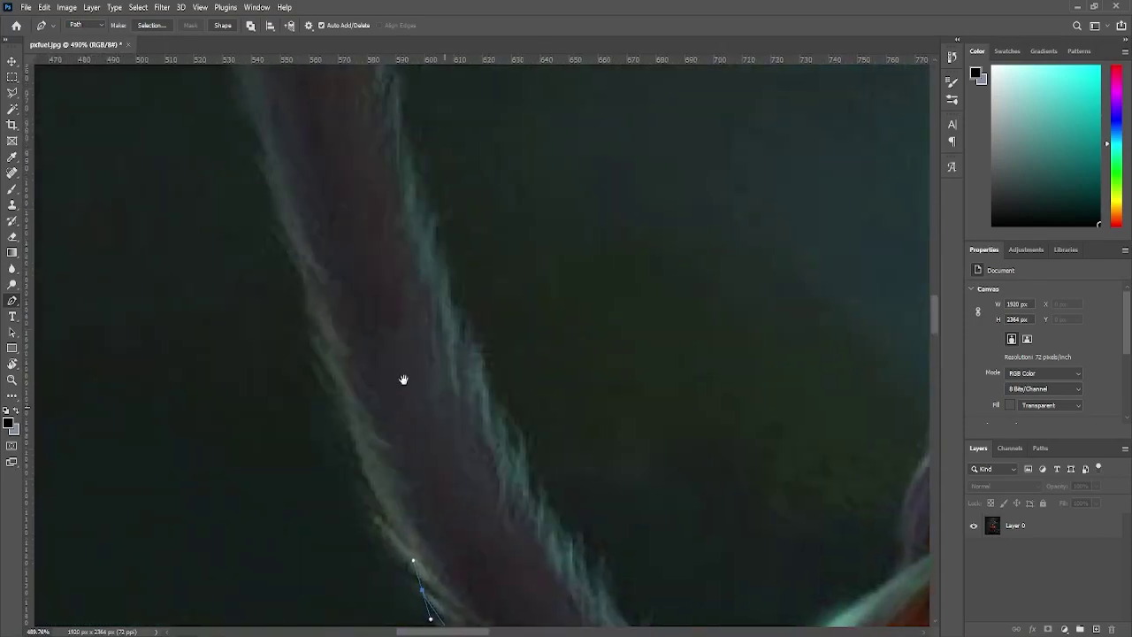
{"action": "left_click", "coordinate": [316, 391]}
{"action": "left_click", "coordinate": [295, 253]}
{"action": "left_click_drag", "start_coordinate": [270, 101], "coordinate": [428, 198]}
{"action": "left_click", "coordinate": [424, 127]}
{"action": "left_click_drag", "start_coordinate": [459, 93], "coordinate": [504, 430]}
{"action": "scroll", "coordinate": [504, 429], "scroll_direction": "down", "scroll_amount": 3}
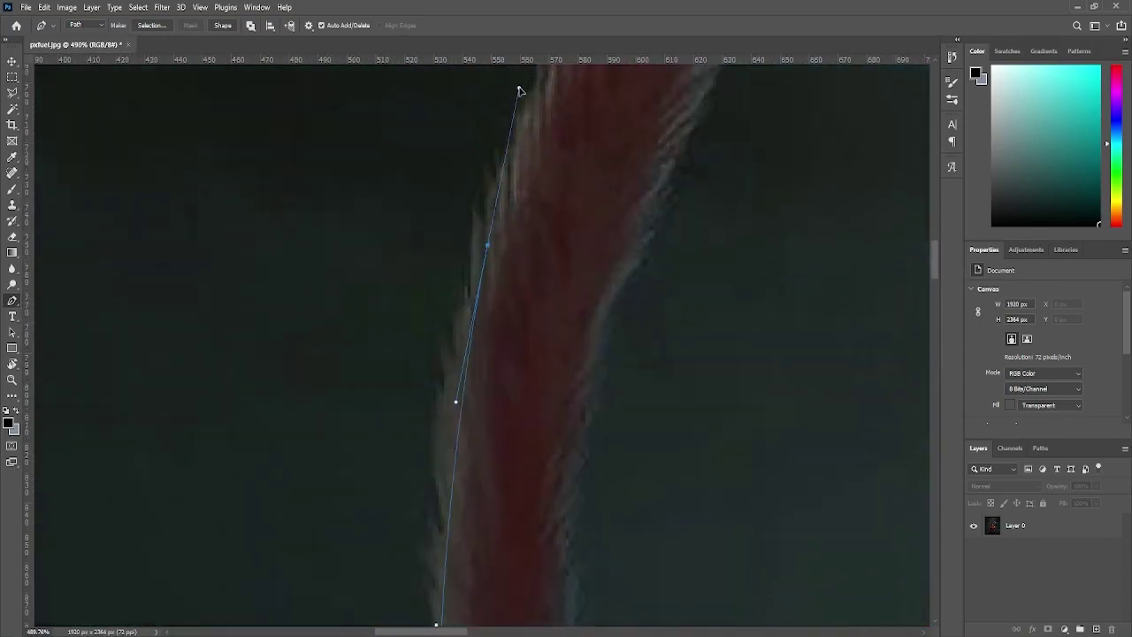
{"action": "scroll", "coordinate": [430, 371], "scroll_direction": "down", "scroll_amount": 3}
Trace the tail's arc over its wrapping toward the hairy tuft.
{"action": "mouse_move", "coordinate": [426, 245]}
{"action": "left_mouse_down"}
{"action": "mouse_move", "coordinate": [582, 193]}
{"action": "mouse_move", "coordinate": [354, 203]}
{"action": "left_mouse_up"}
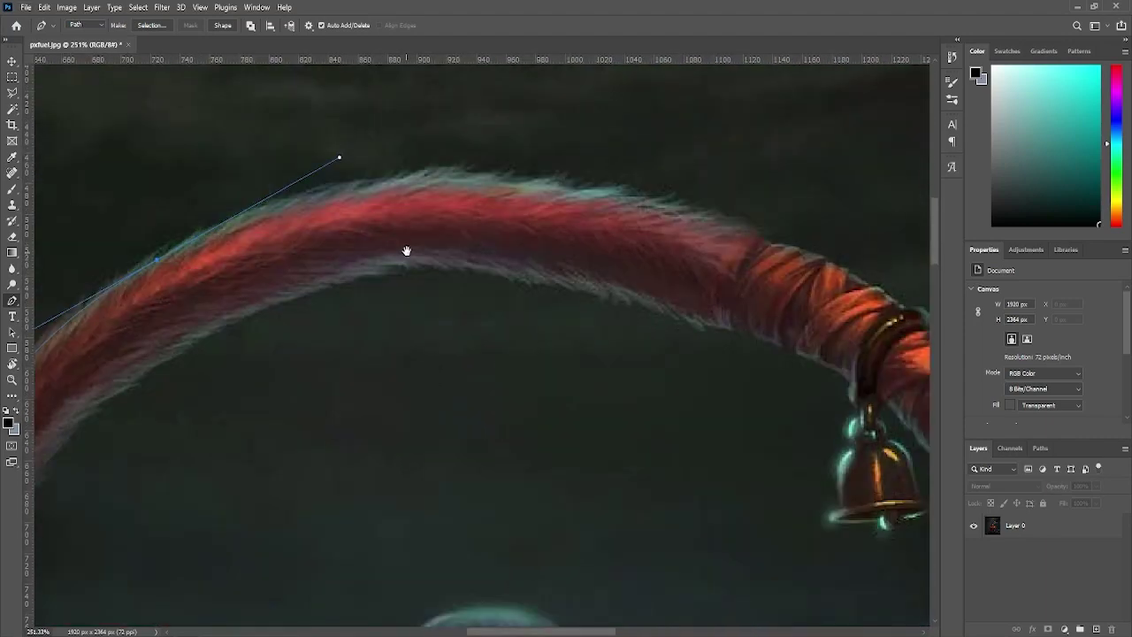
{"action": "left_click", "coordinate": [682, 214]}
{"action": "scroll", "coordinate": [531, 233], "scroll_direction": "up", "scroll_amount": 3}
{"action": "left_click_drag", "start_coordinate": [566, 252], "coordinate": [689, 345]}
{"action": "left_click", "coordinate": [618, 288]}
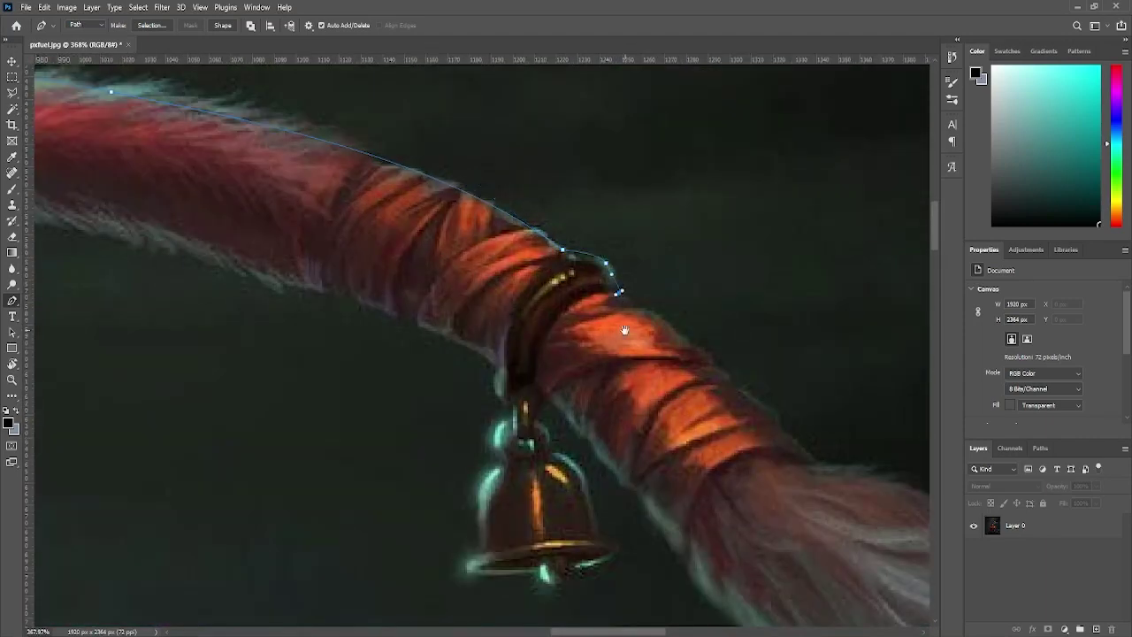
{"action": "left_click_drag", "start_coordinate": [624, 331], "coordinate": [498, 267]}
{"action": "left_click", "coordinate": [575, 287]}
{"action": "left_click_drag", "start_coordinate": [575, 288], "coordinate": [301, 166]}
{"action": "left_click", "coordinate": [413, 270]}
{"action": "left_click_drag", "start_coordinate": [422, 281], "coordinate": [462, 288]}
{"action": "left_click_drag", "start_coordinate": [664, 333], "coordinate": [359, 262]}
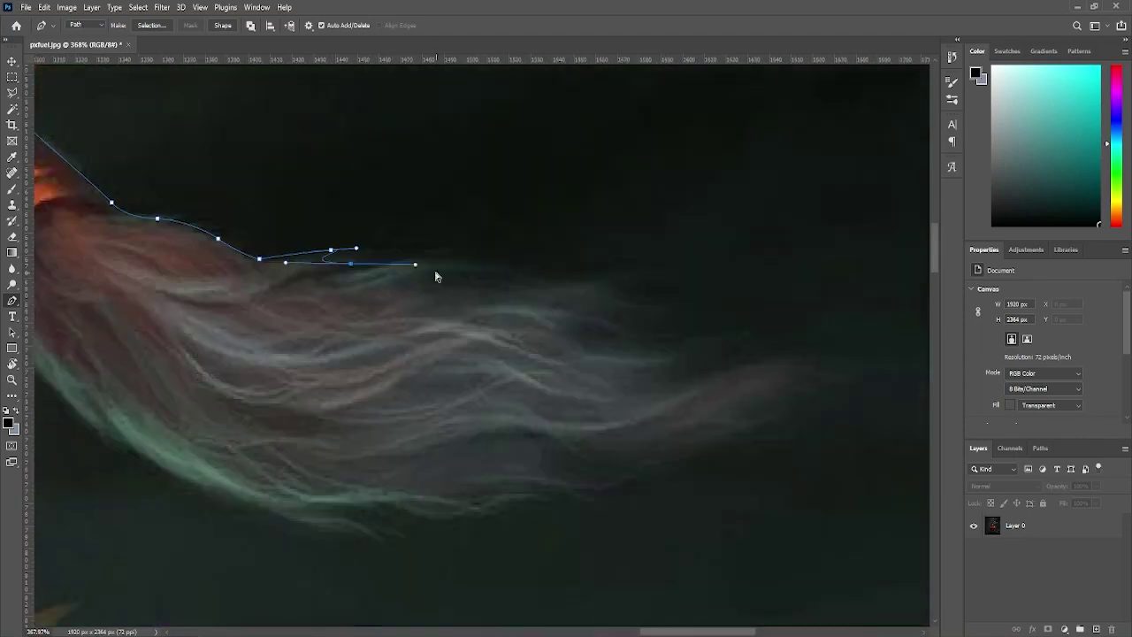
Outline the tuft around its tip and back along the tail's lower edge toward the bell.
{"action": "left_click", "coordinate": [434, 273]}
{"action": "left_click", "coordinate": [556, 298]}
{"action": "left_click", "coordinate": [689, 332]}
{"action": "left_click_drag", "start_coordinate": [779, 386], "coordinate": [681, 324]}
{"action": "left_click", "coordinate": [527, 348]}
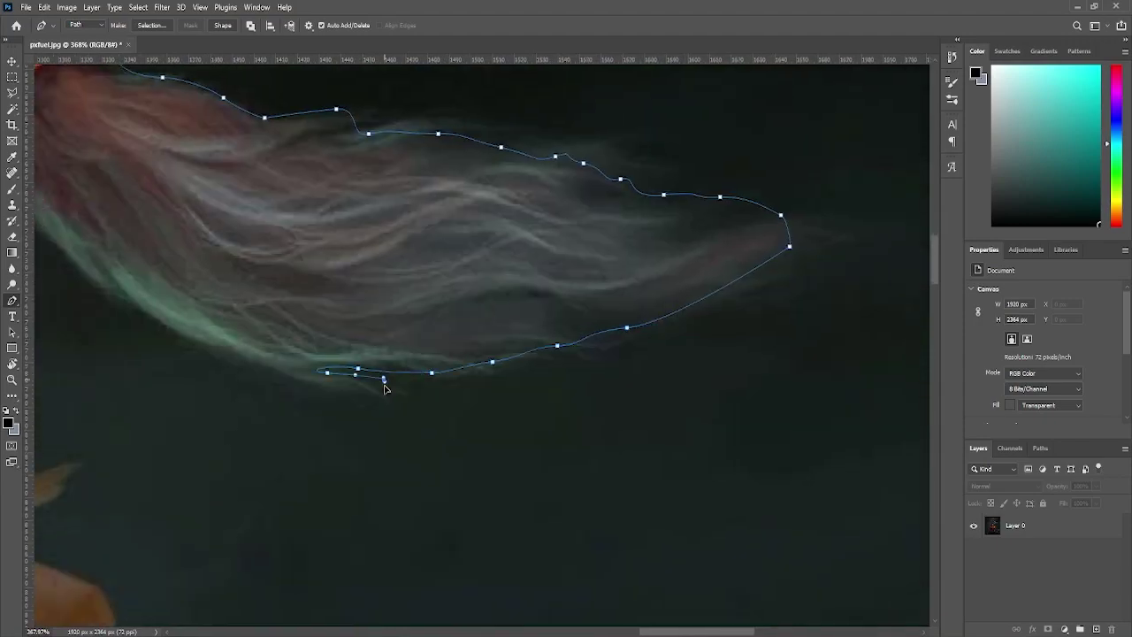
{"action": "left_click_drag", "start_coordinate": [383, 387], "coordinate": [738, 458]}
{"action": "left_click", "coordinate": [394, 297]}
{"action": "left_click", "coordinate": [293, 182]}
{"action": "left_click_drag", "start_coordinate": [293, 182], "coordinate": [435, 397]}
{"action": "left_click", "coordinate": [411, 339]}
{"action": "left_click", "coordinate": [360, 296]}
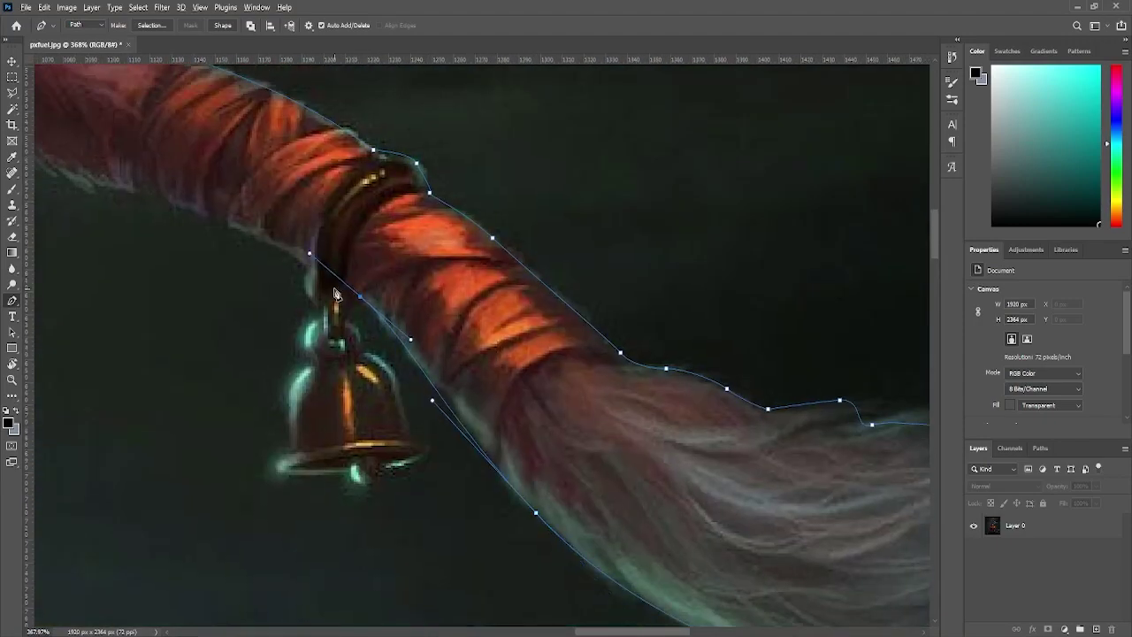
Place curved anchors around the hanging bell's top and rim.
{"action": "scroll", "coordinate": [336, 294], "scroll_direction": "up", "scroll_amount": 2}
{"action": "left_click_drag", "start_coordinate": [351, 315], "coordinate": [354, 343]}
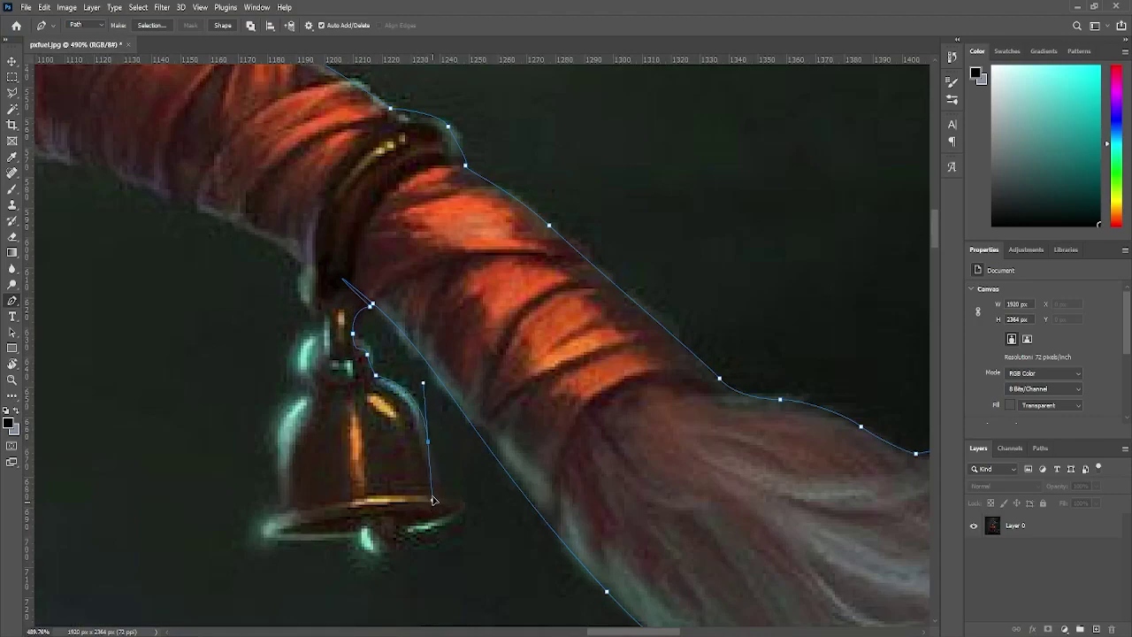
{"action": "left_click_drag", "start_coordinate": [433, 469], "coordinate": [364, 368]}
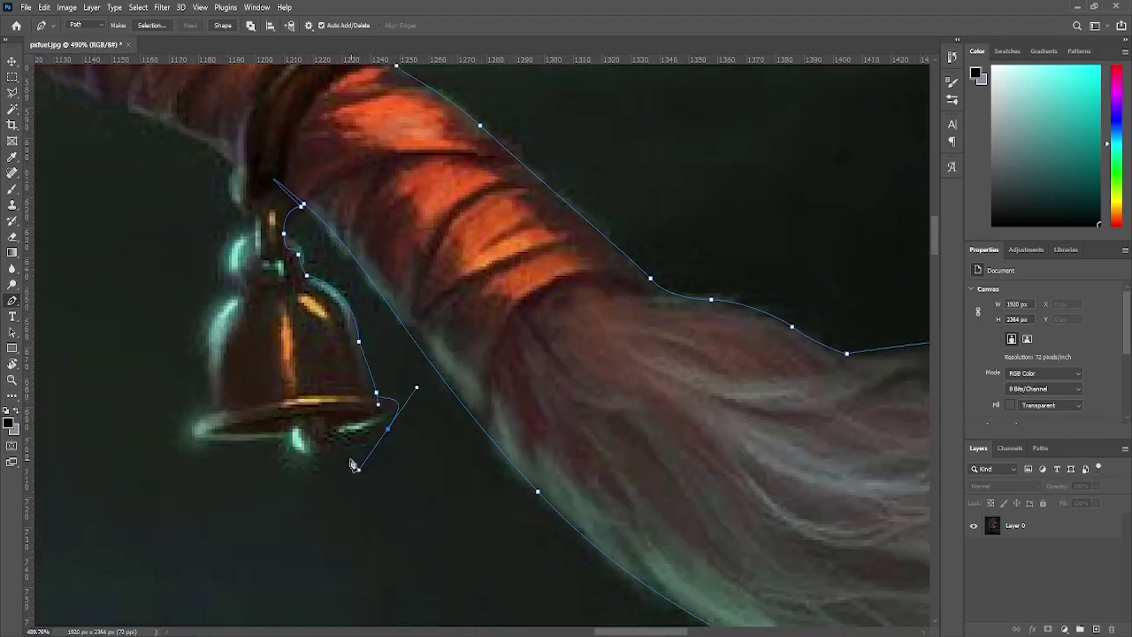
{"action": "scroll", "coordinate": [329, 446], "scroll_direction": "up", "scroll_amount": 3}
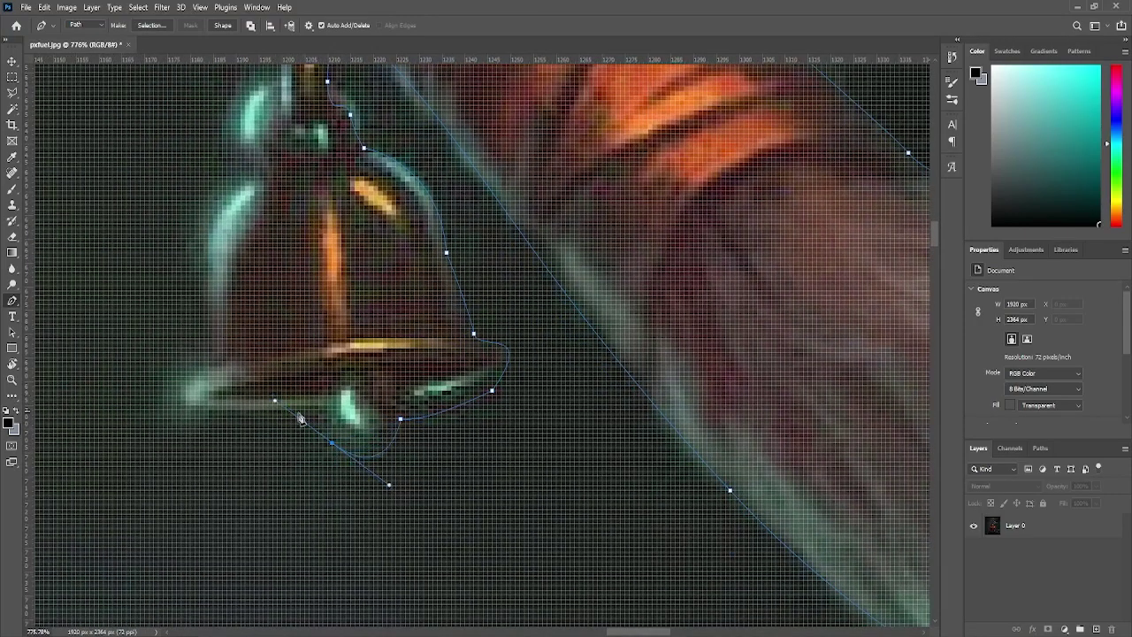
{"action": "scroll", "coordinate": [189, 406], "scroll_direction": "down", "scroll_amount": 2}
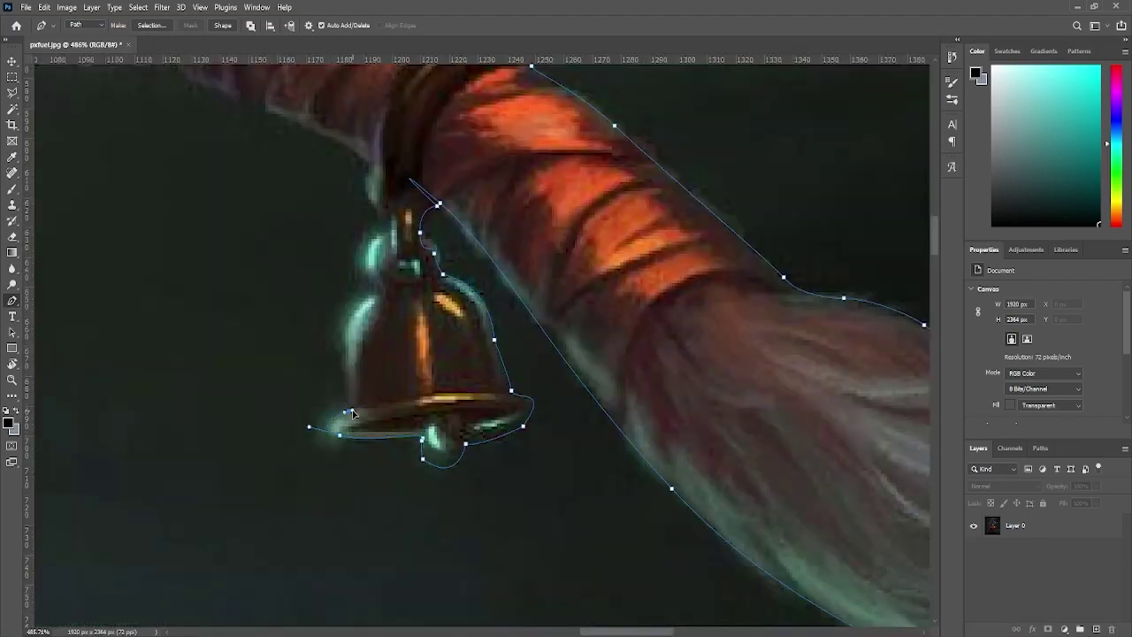
{"action": "left_click", "coordinate": [393, 268]}
{"action": "scroll", "coordinate": [374, 374], "scroll_direction": "up", "scroll_amount": 2}
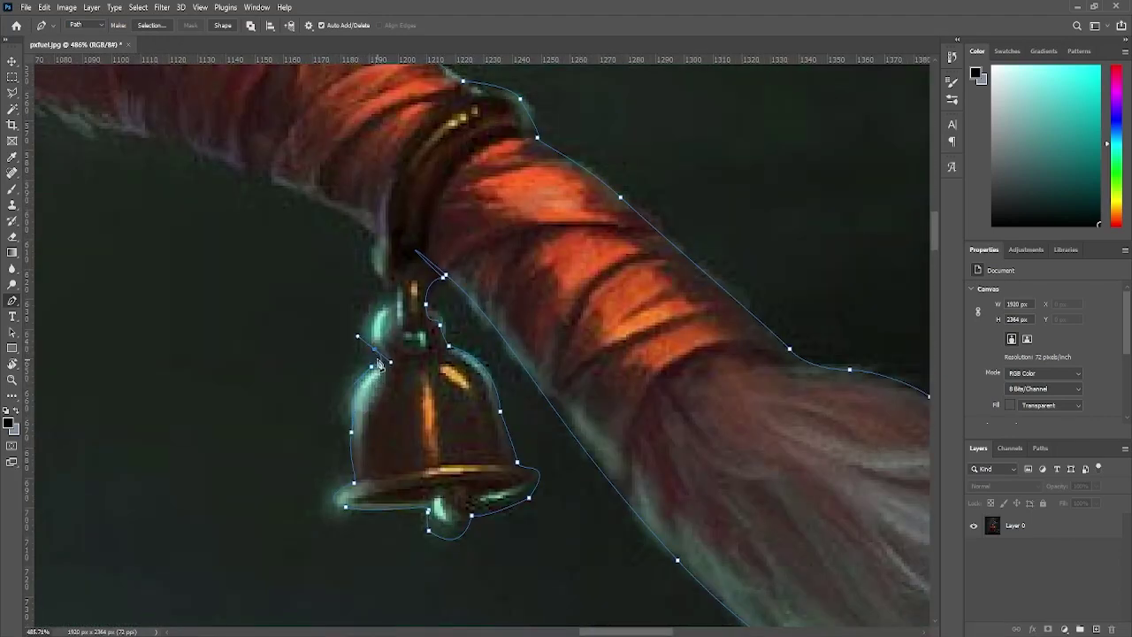
{"action": "left_click_drag", "start_coordinate": [391, 223], "coordinate": [463, 179]}
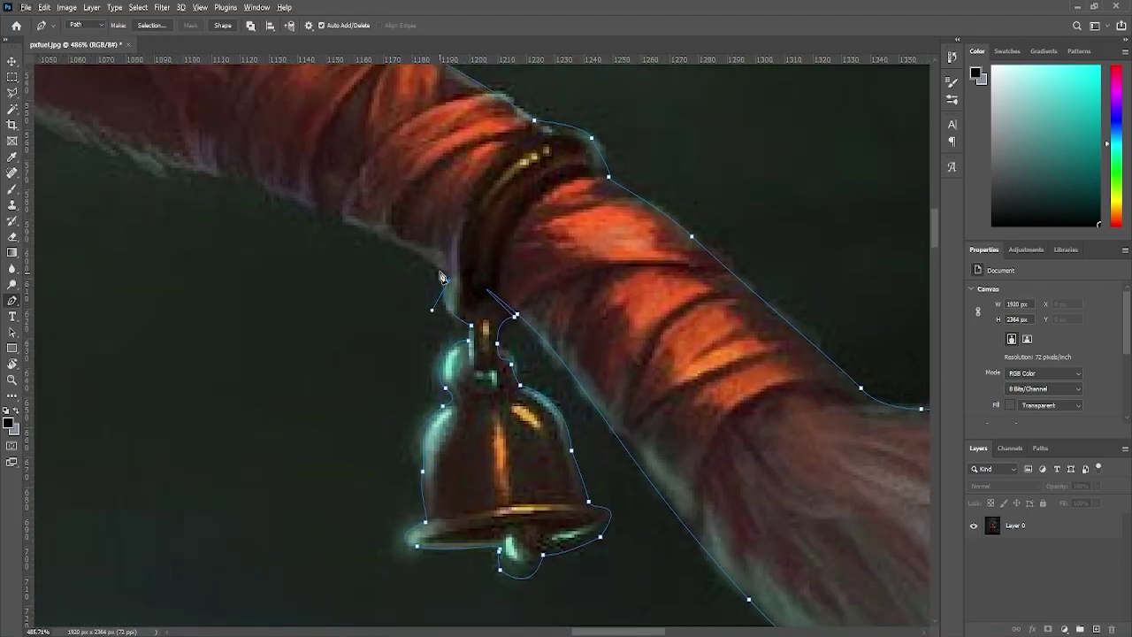
{"action": "left_click_drag", "start_coordinate": [257, 159], "coordinate": [486, 308]}
{"action": "left_click_drag", "start_coordinate": [265, 297], "coordinate": [415, 359]}
{"action": "mouse_move", "coordinate": [106, 203]}
{"action": "left_mouse_down"}
{"action": "mouse_move", "coordinate": [282, 246]}
{"action": "mouse_move", "coordinate": [169, 492]}
{"action": "left_mouse_up"}
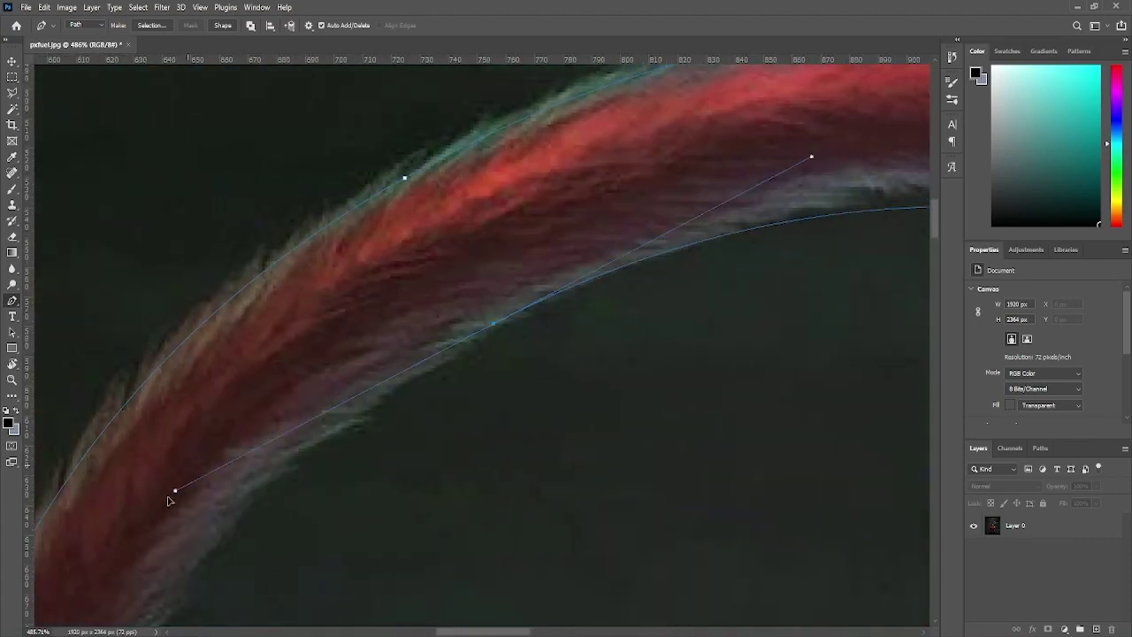
Trace curved Pen anchors along the tail's lower edge and up the hair edge.
{"action": "left_click_drag", "start_coordinate": [94, 594], "coordinate": [392, 324]}
{"action": "scroll", "coordinate": [392, 323], "scroll_direction": "down", "scroll_amount": 1}
{"action": "mouse_move", "coordinate": [383, 257]}
{"action": "left_mouse_down"}
{"action": "mouse_move", "coordinate": [164, 331]}
{"action": "mouse_move", "coordinate": [270, 218]}
{"action": "mouse_move", "coordinate": [273, 309]}
{"action": "left_mouse_up"}
{"action": "left_click_drag", "start_coordinate": [220, 553], "coordinate": [375, 538]}
{"action": "mouse_move", "coordinate": [419, 577]}
{"action": "left_mouse_down"}
{"action": "mouse_move", "coordinate": [435, 581]}
{"action": "mouse_move", "coordinate": [413, 476]}
{"action": "mouse_move", "coordinate": [456, 502]}
{"action": "left_mouse_up"}
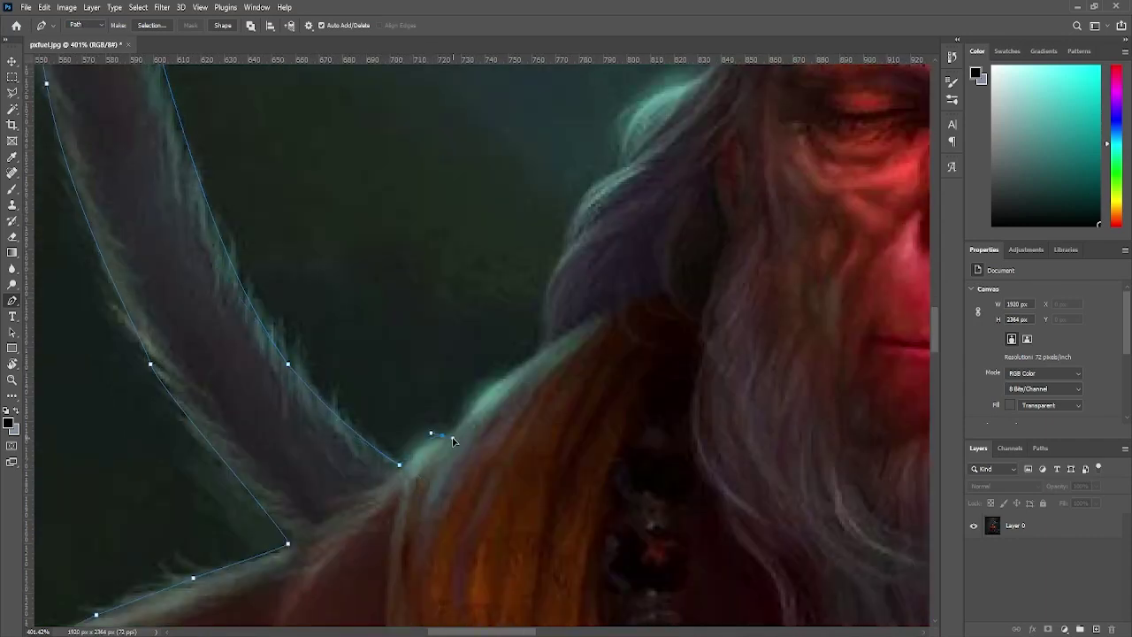
{"action": "left_click", "coordinate": [543, 331]}
{"action": "left_click_drag", "start_coordinate": [539, 256], "coordinate": [455, 370]}
{"action": "left_click_drag", "start_coordinate": [470, 363], "coordinate": [500, 355]}
{"action": "left_click_drag", "start_coordinate": [565, 291], "coordinate": [496, 381]}
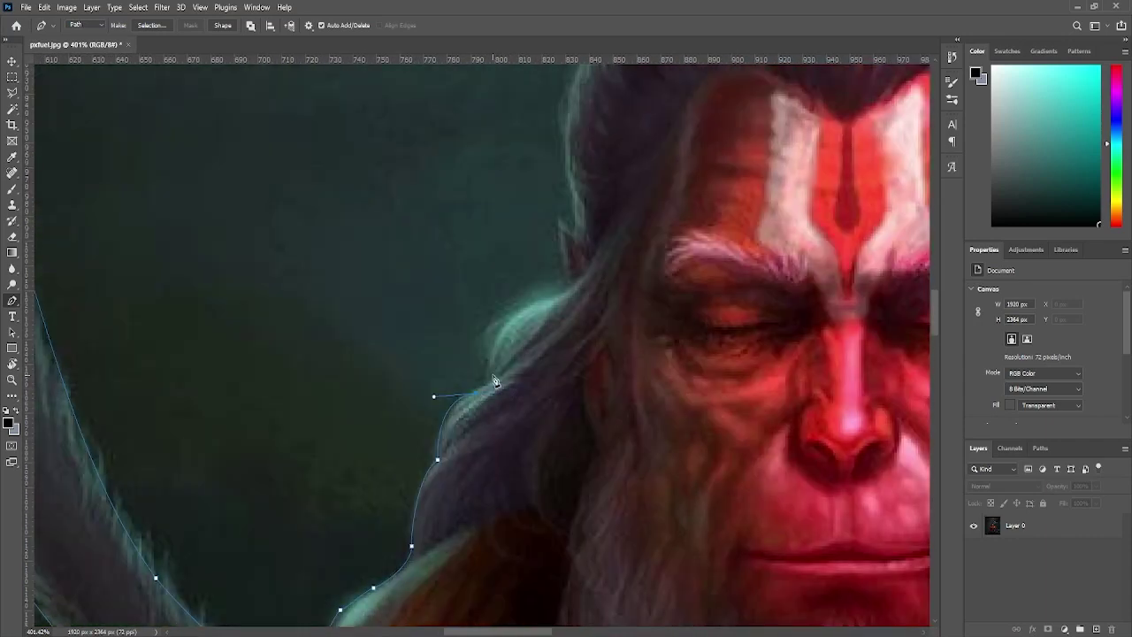
{"action": "left_click", "coordinate": [561, 290]}
{"action": "left_click_drag", "start_coordinate": [557, 283], "coordinate": [522, 381]}
{"action": "left_click", "coordinate": [502, 400]}
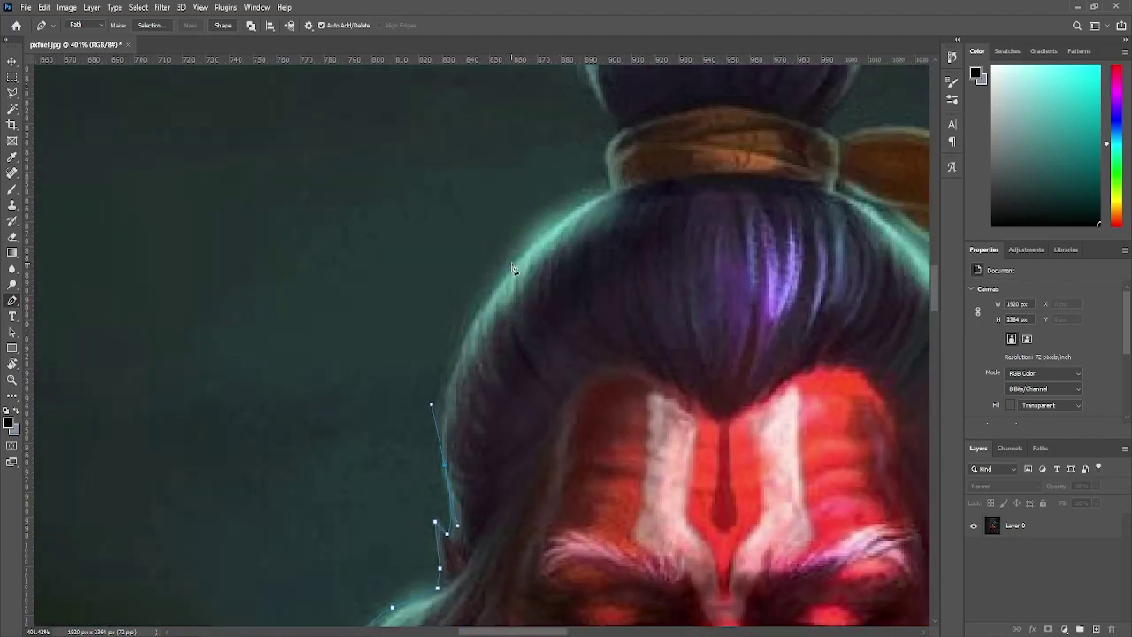
Carry the path up and around the hair bun and down its right side.
{"action": "left_click", "coordinate": [482, 301]}
{"action": "left_click", "coordinate": [487, 313]}
{"action": "left_click", "coordinate": [478, 256]}
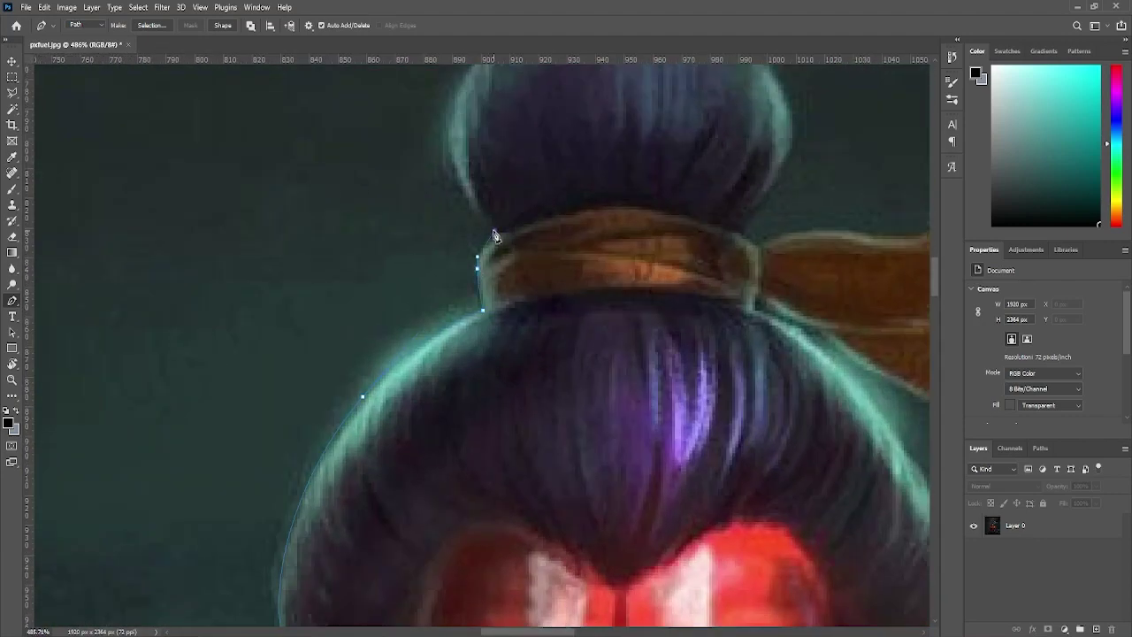
{"action": "left_click", "coordinate": [493, 232]}
{"action": "scroll", "coordinate": [494, 232], "scroll_direction": "up", "scroll_amount": 3}
{"action": "left_click_drag", "start_coordinate": [434, 240], "coordinate": [453, 229]}
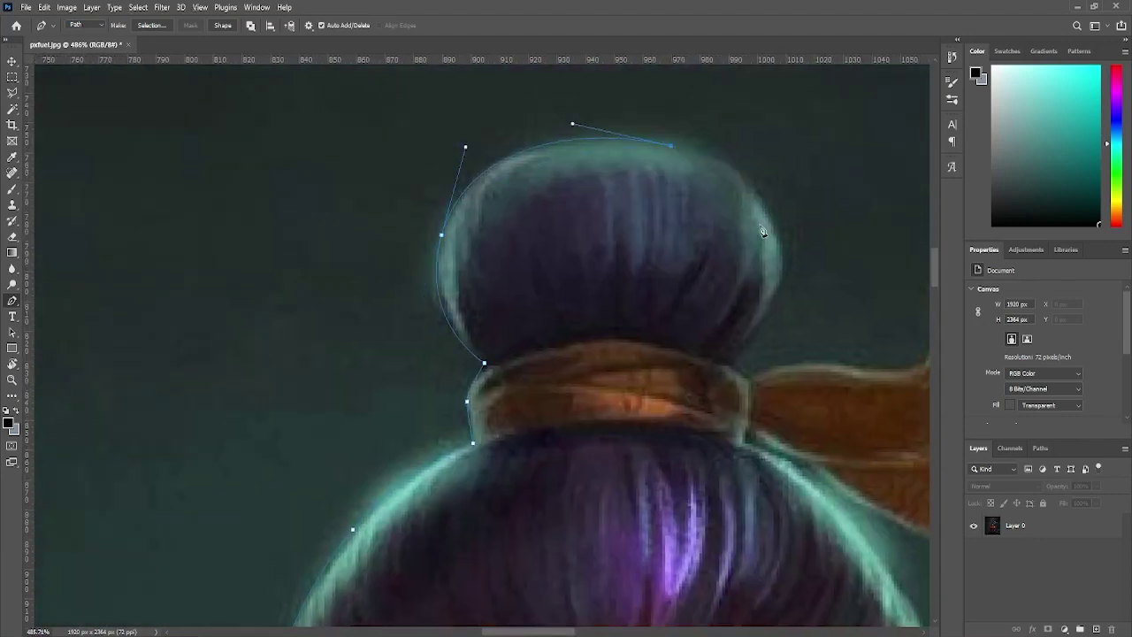
{"action": "left_click_drag", "start_coordinate": [778, 286], "coordinate": [762, 398]}
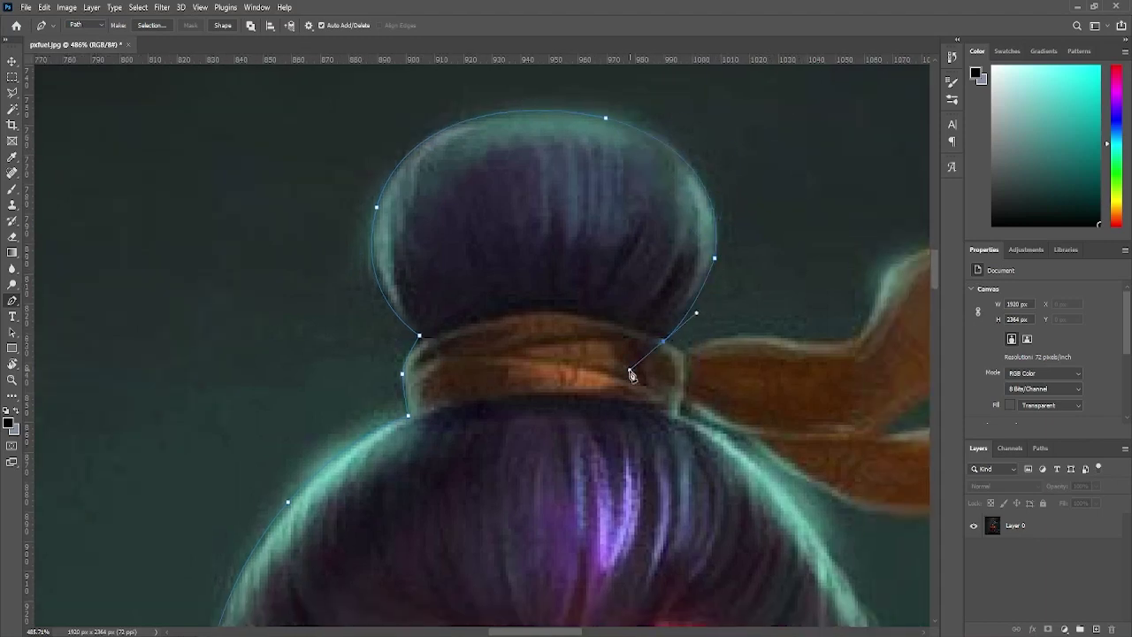
Outline the upper streaming ribbon, along its upper edge and back along its lower edge.
{"action": "left_click_drag", "start_coordinate": [666, 349], "coordinate": [630, 339]}
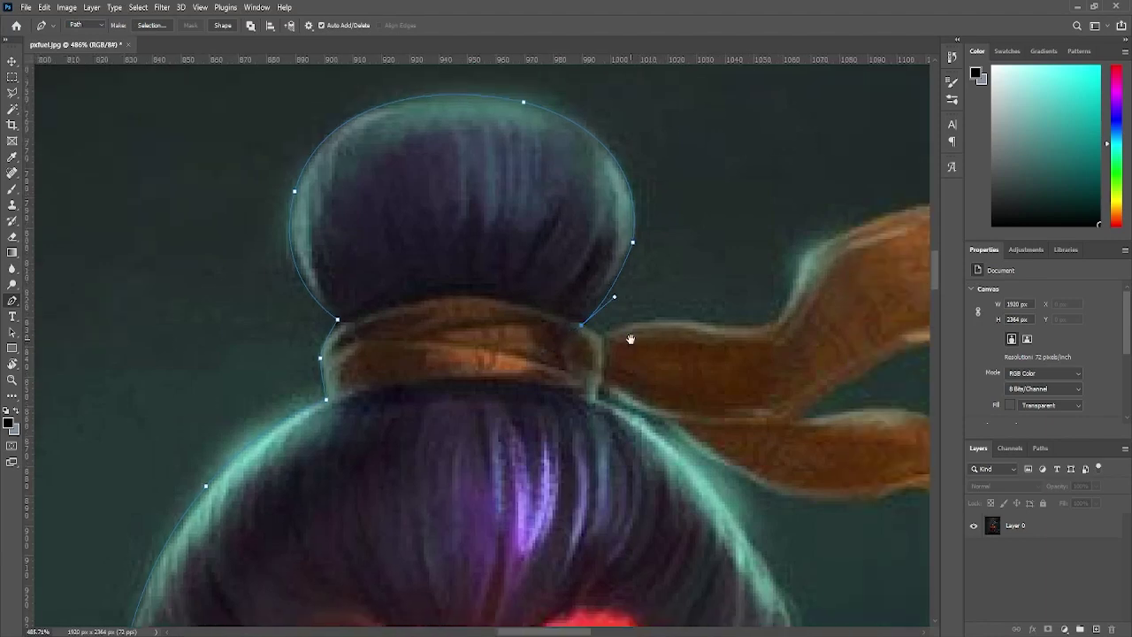
{"action": "left_click", "coordinate": [785, 305]}
{"action": "left_click_drag", "start_coordinate": [891, 234], "coordinate": [603, 280]}
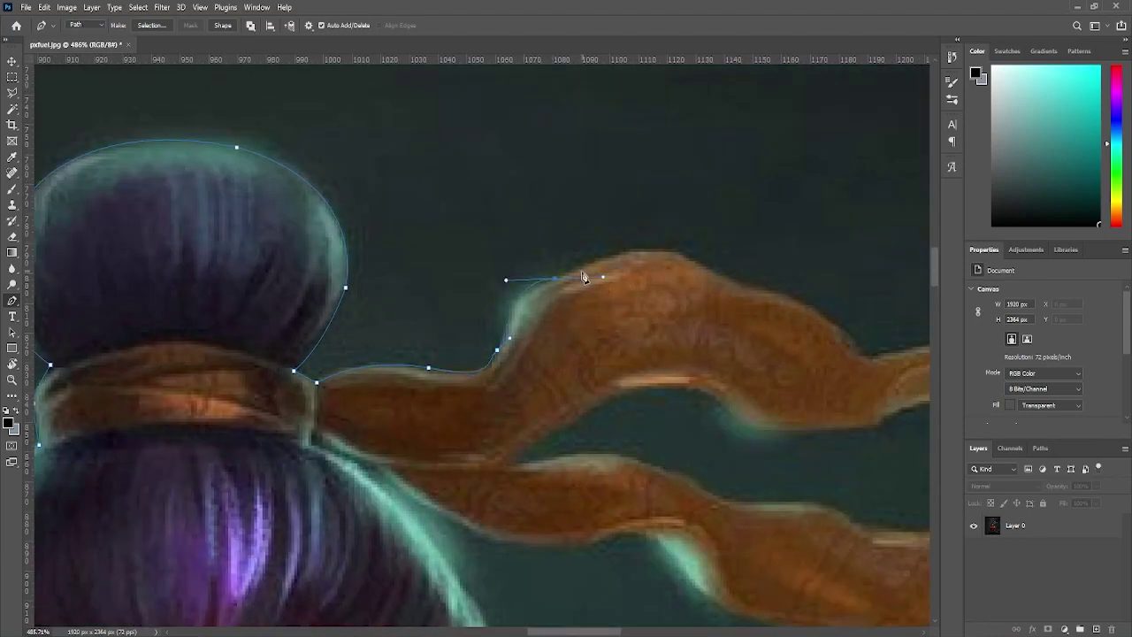
{"action": "left_click_drag", "start_coordinate": [734, 281], "coordinate": [748, 282]}
{"action": "left_click_drag", "start_coordinate": [859, 355], "coordinate": [619, 329]}
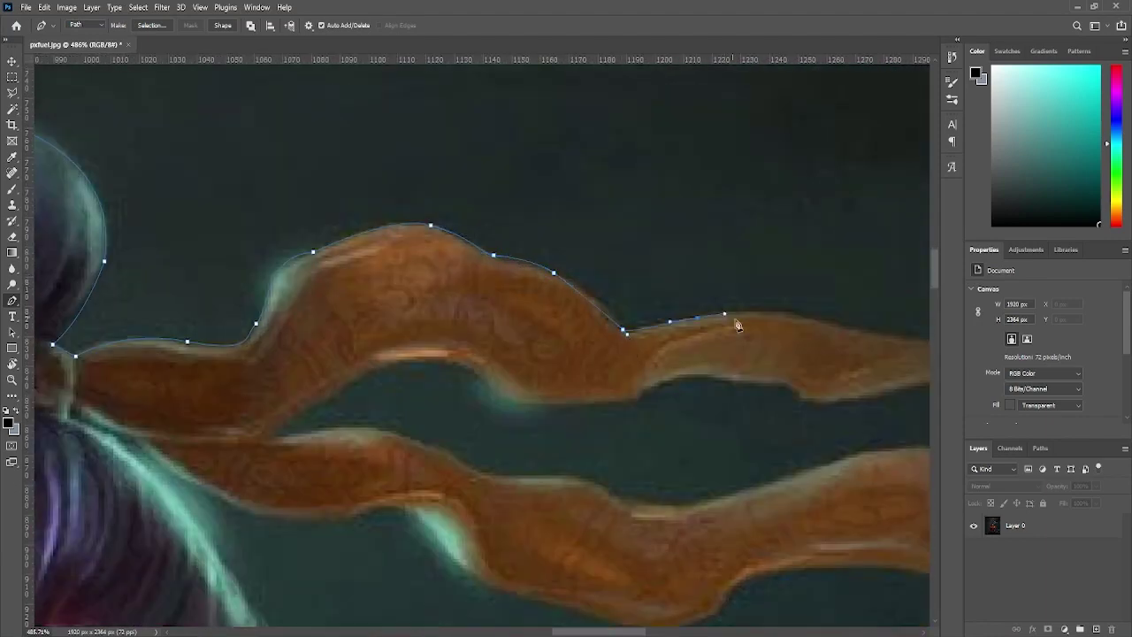
{"action": "left_click_drag", "start_coordinate": [736, 326], "coordinate": [500, 303]}
{"action": "mouse_move", "coordinate": [632, 311]}
{"action": "left_mouse_down"}
{"action": "mouse_move", "coordinate": [698, 334]}
{"action": "mouse_move", "coordinate": [693, 356]}
{"action": "left_mouse_up"}
{"action": "left_click_drag", "start_coordinate": [599, 382], "coordinate": [635, 347]}
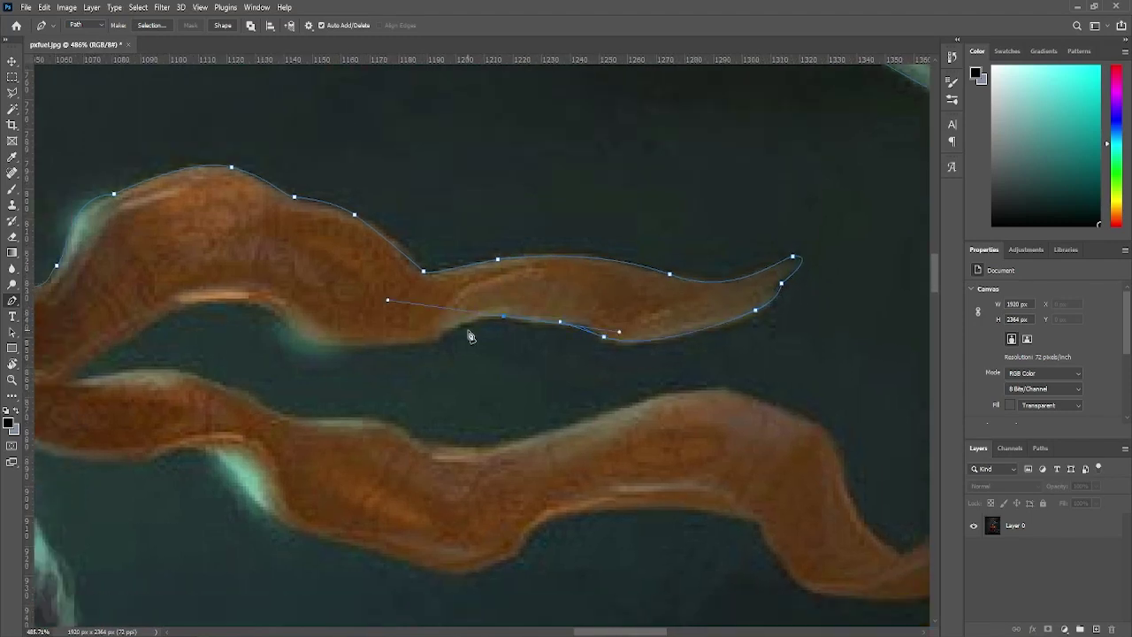
{"action": "left_click_drag", "start_coordinate": [470, 336], "coordinate": [592, 284]}
{"action": "left_click_drag", "start_coordinate": [553, 284], "coordinate": [517, 302]}
{"action": "left_click_drag", "start_coordinate": [437, 286], "coordinate": [484, 284]}
{"action": "left_click_drag", "start_coordinate": [436, 221], "coordinate": [412, 204]}
{"action": "left_click_drag", "start_coordinate": [450, 261], "coordinate": [562, 282]}
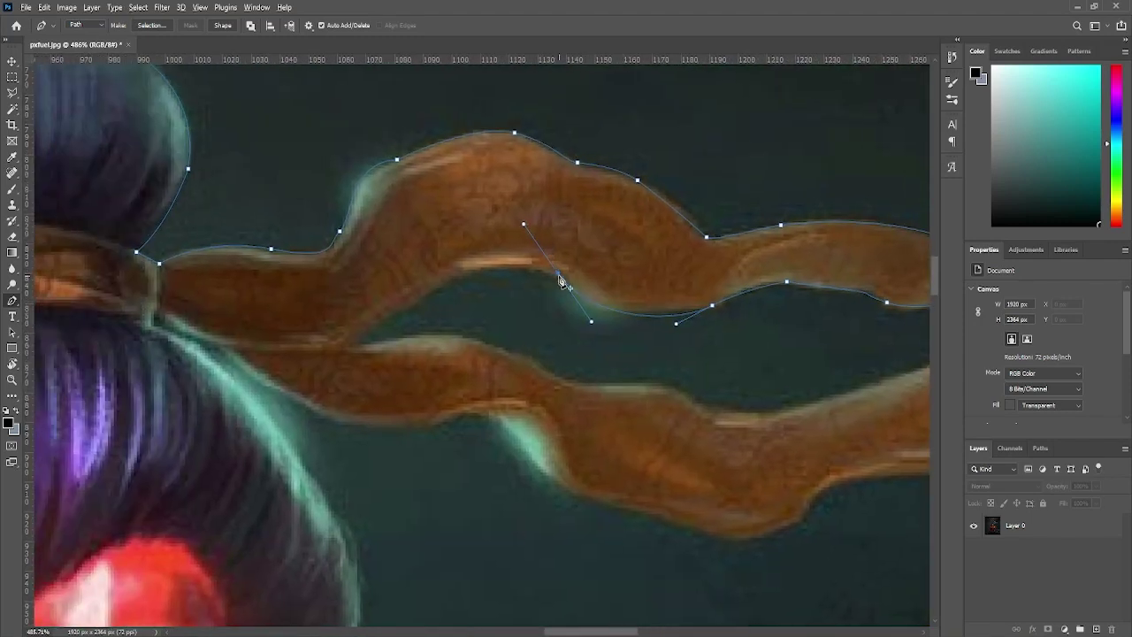
Trace the lower ribbon from where the ribbons meet out to its tip.
{"action": "left_click_drag", "start_coordinate": [348, 347], "coordinate": [423, 296]}
{"action": "left_click_drag", "start_coordinate": [478, 295], "coordinate": [505, 269]}
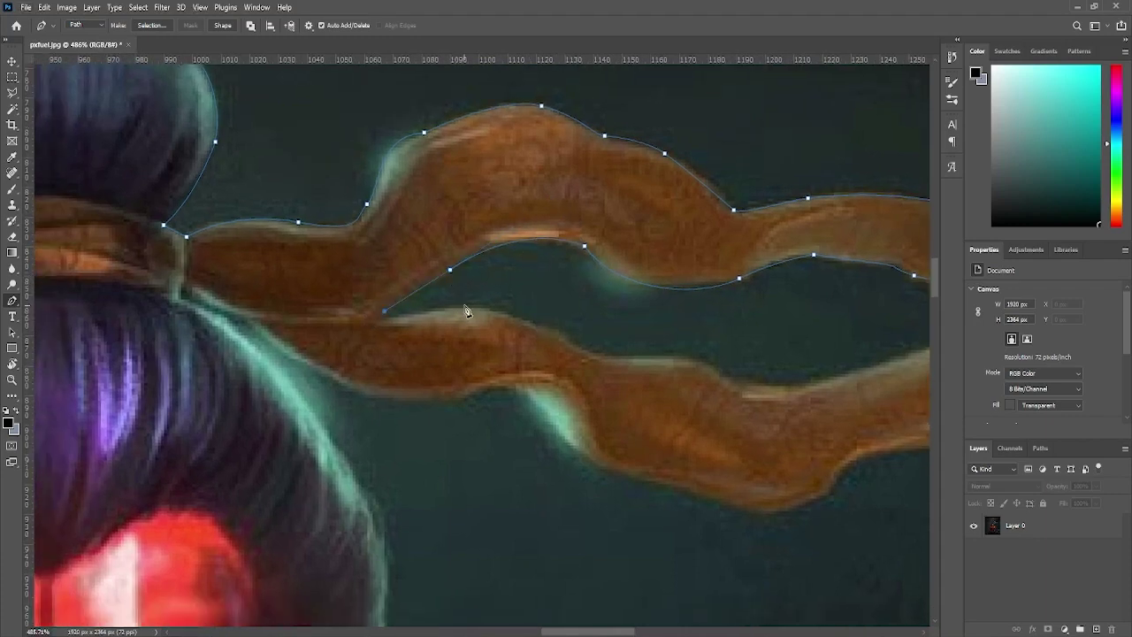
{"action": "left_click_drag", "start_coordinate": [537, 331], "coordinate": [591, 357]}
{"action": "left_click_drag", "start_coordinate": [671, 363], "coordinate": [466, 306]}
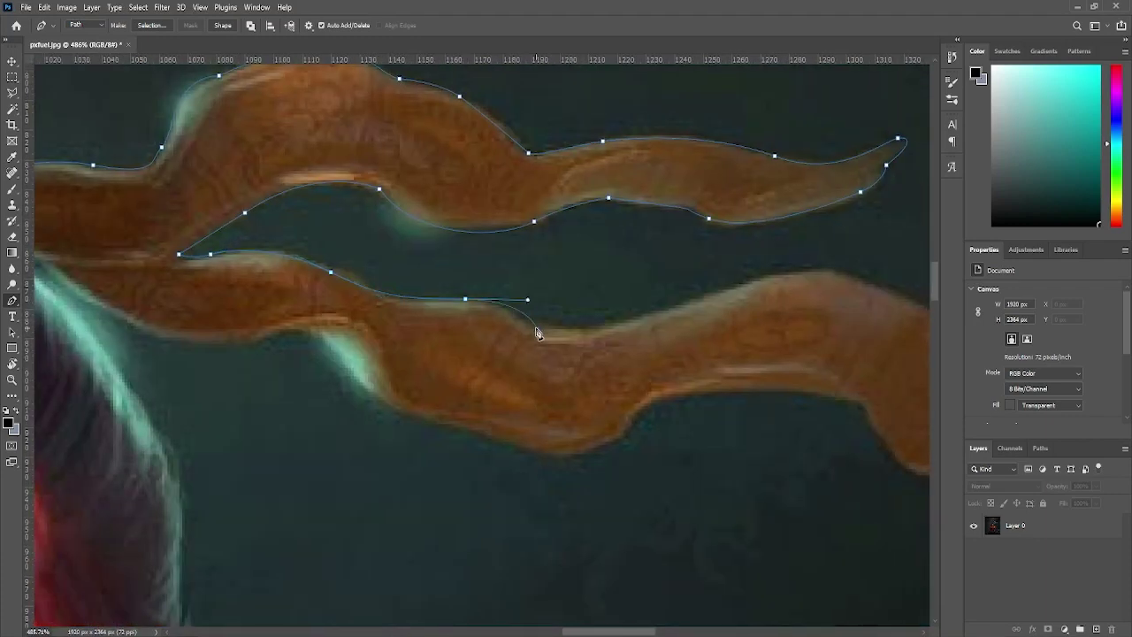
{"action": "left_click_drag", "start_coordinate": [776, 280], "coordinate": [421, 268]}
{"action": "left_click_drag", "start_coordinate": [568, 292], "coordinate": [679, 352]}
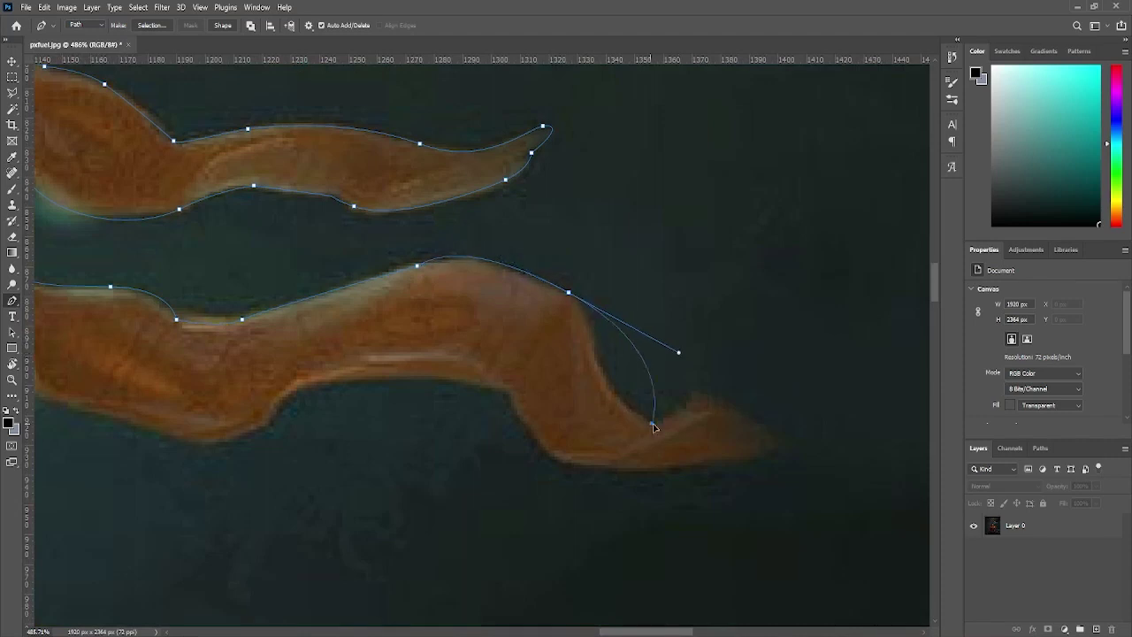
{"action": "left_click_drag", "start_coordinate": [598, 379], "coordinate": [602, 407]}
{"action": "left_click_drag", "start_coordinate": [649, 432], "coordinate": [558, 400]}
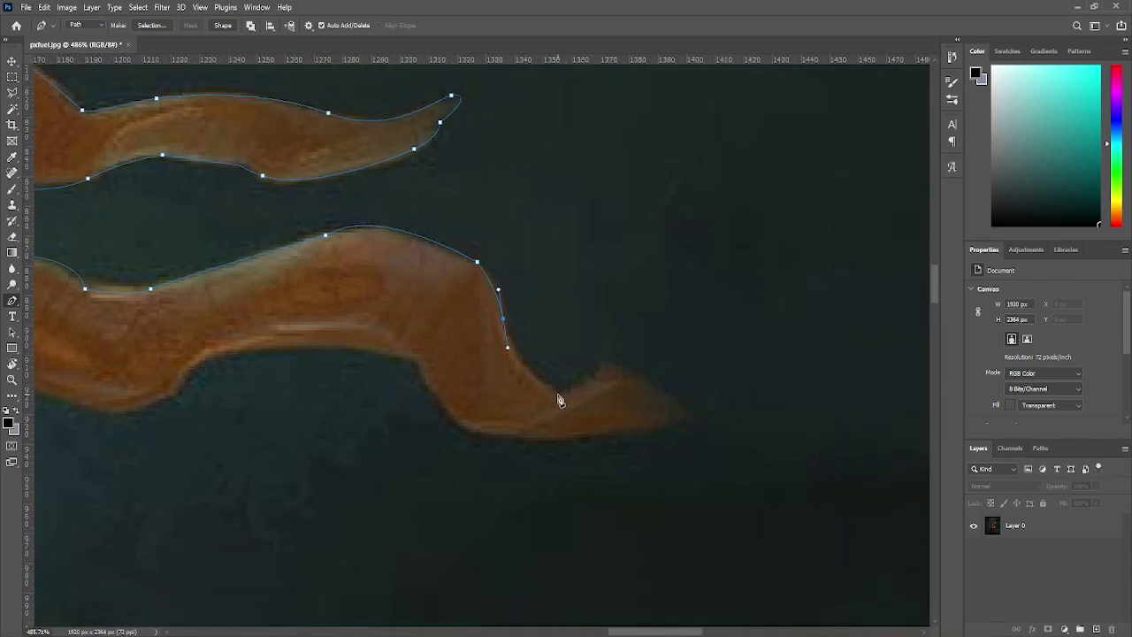
Curve the path back along the lower ribbon's underside to where it meets the hair.
{"action": "left_click", "coordinate": [652, 424]}
{"action": "left_click_drag", "start_coordinate": [652, 424], "coordinate": [750, 357]}
{"action": "left_click", "coordinate": [629, 369]}
{"action": "mouse_move", "coordinate": [521, 308]}
{"action": "left_mouse_down"}
{"action": "mouse_move", "coordinate": [497, 226]}
{"action": "mouse_move", "coordinate": [619, 239]}
{"action": "left_mouse_up"}
{"action": "left_click_drag", "start_coordinate": [554, 297], "coordinate": [518, 298]}
{"action": "left_click_drag", "start_coordinate": [381, 309], "coordinate": [298, 312]}
{"action": "left_click_drag", "start_coordinate": [451, 301], "coordinate": [598, 229]}
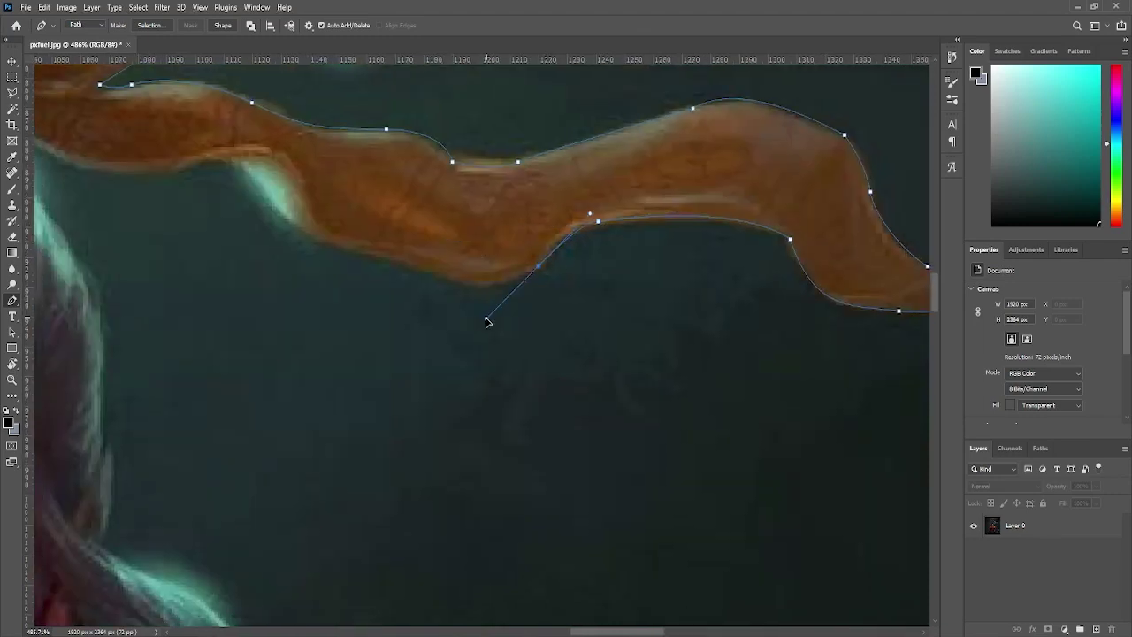
{"action": "left_click_drag", "start_coordinate": [370, 262], "coordinate": [553, 340]}
{"action": "left_click_drag", "start_coordinate": [528, 324], "coordinate": [488, 327]}
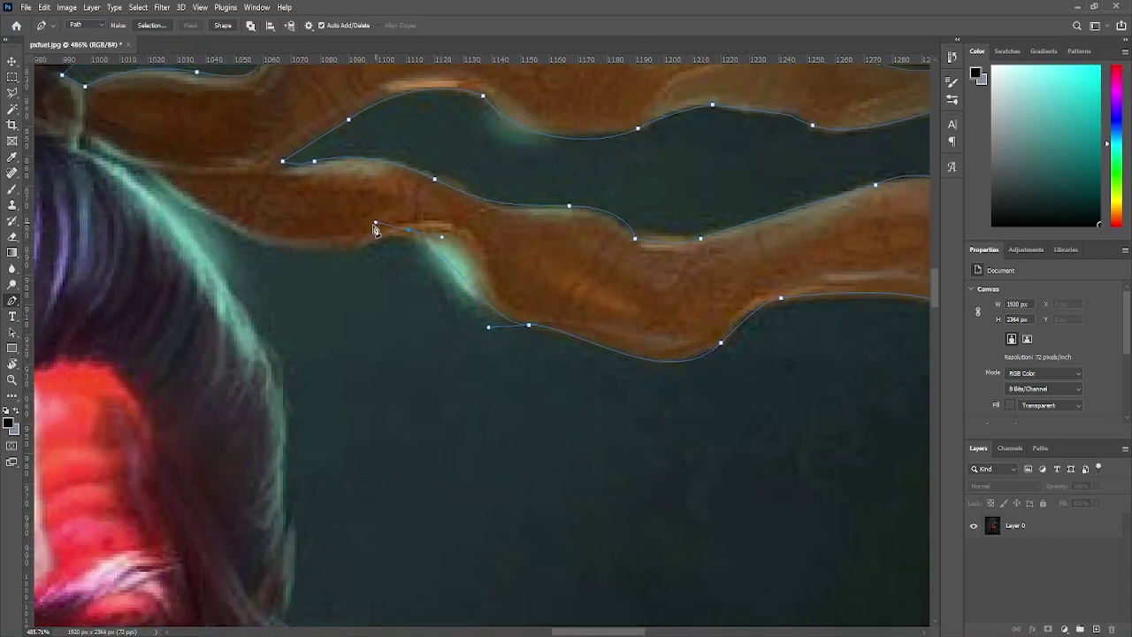
{"action": "left_click_drag", "start_coordinate": [329, 248], "coordinate": [275, 238]}
Follow the teal hair edge below the ribbon, wrapping around the flyaway strands.
{"action": "mouse_move", "coordinate": [184, 213]}
{"action": "left_mouse_down"}
{"action": "mouse_move", "coordinate": [369, 274]}
{"action": "mouse_move", "coordinate": [391, 294]}
{"action": "left_mouse_up"}
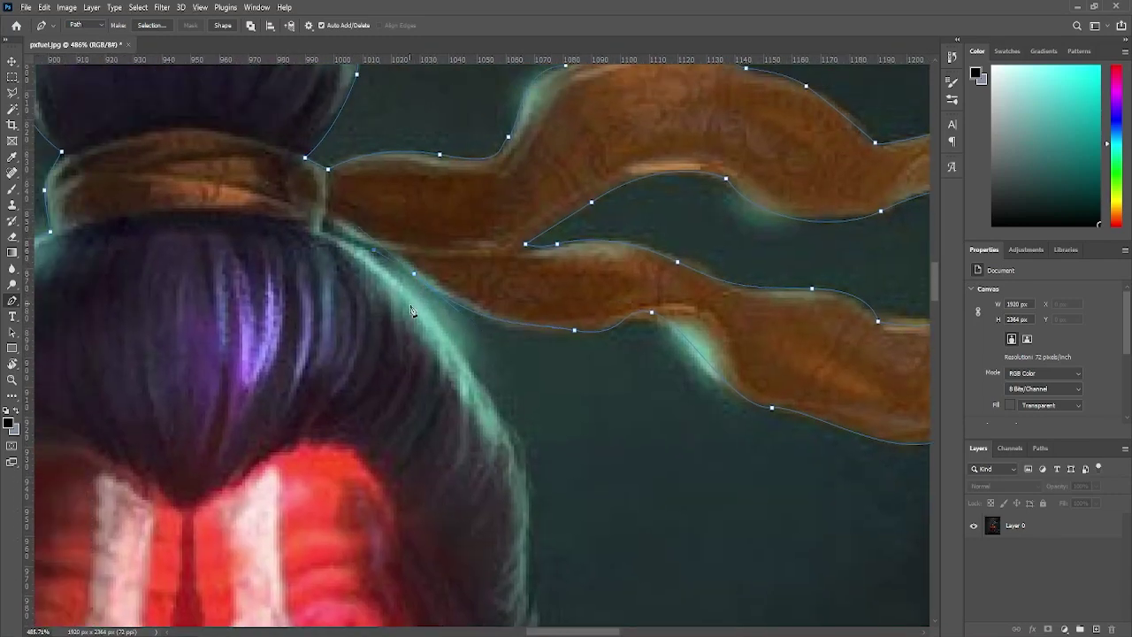
{"action": "mouse_move", "coordinate": [518, 473]}
{"action": "left_mouse_down"}
{"action": "mouse_move", "coordinate": [391, 286]}
{"action": "mouse_move", "coordinate": [413, 303]}
{"action": "left_mouse_up"}
{"action": "left_click_drag", "start_coordinate": [401, 430], "coordinate": [413, 263]}
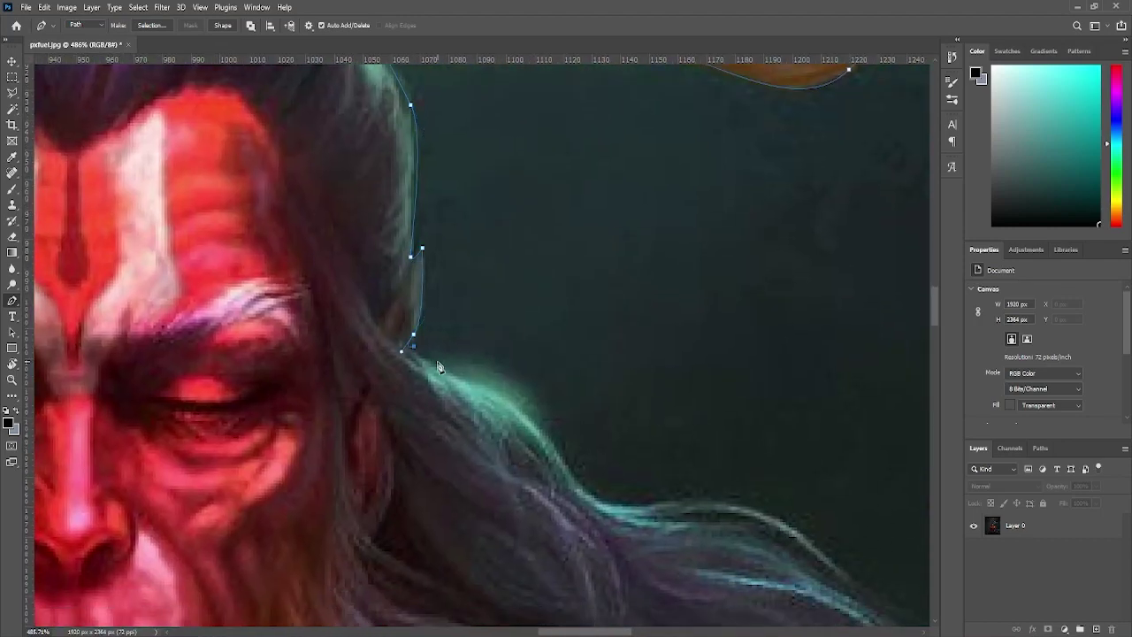
{"action": "left_click_drag", "start_coordinate": [518, 406], "coordinate": [388, 283]}
{"action": "left_click_drag", "start_coordinate": [461, 379], "coordinate": [478, 392]}
{"action": "mouse_move", "coordinate": [478, 386]}
{"action": "left_mouse_down"}
{"action": "mouse_move", "coordinate": [440, 288]}
{"action": "mouse_move", "coordinate": [503, 277]}
{"action": "left_mouse_up"}
{"action": "left_click_drag", "start_coordinate": [585, 368], "coordinate": [436, 303]}
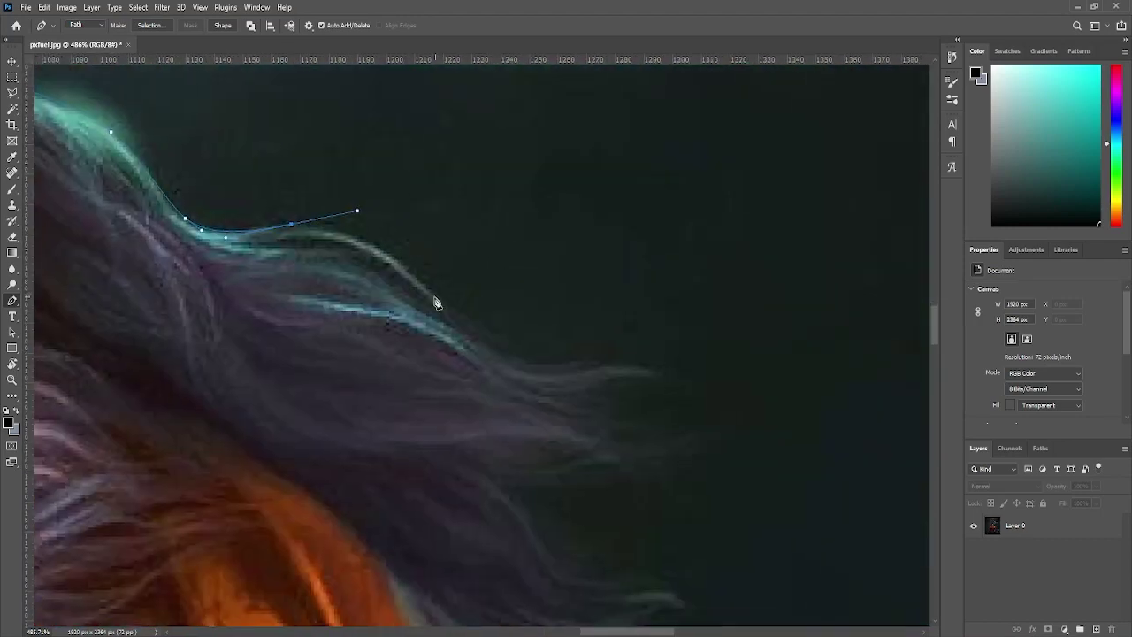
{"action": "left_click_drag", "start_coordinate": [652, 366], "coordinate": [814, 357]}
{"action": "left_click_drag", "start_coordinate": [596, 371], "coordinate": [492, 273]}
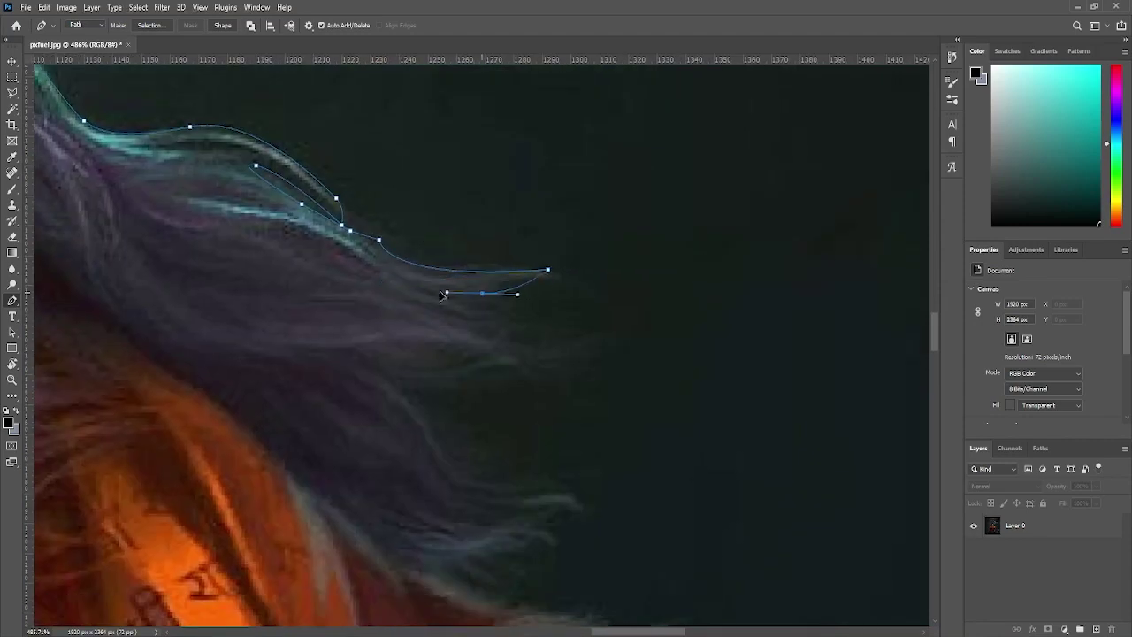
{"action": "left_click_drag", "start_coordinate": [538, 322], "coordinate": [491, 243]}
{"action": "left_click_drag", "start_coordinate": [408, 308], "coordinate": [438, 177]}
{"action": "left_click_drag", "start_coordinate": [393, 180], "coordinate": [365, 197]}
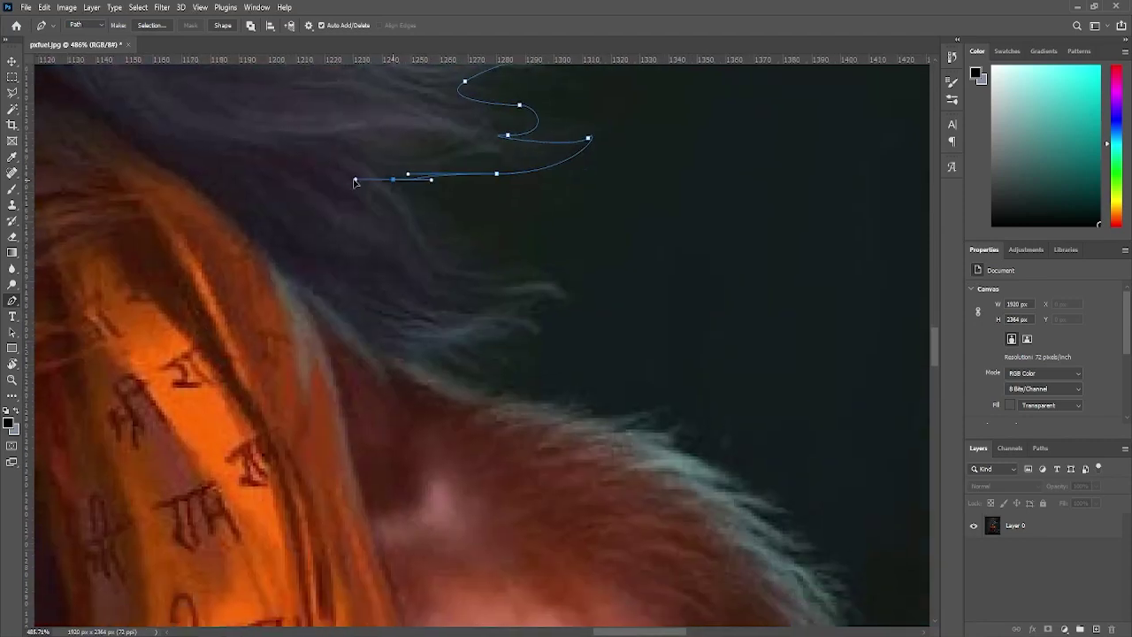
{"action": "left_click_drag", "start_coordinate": [451, 241], "coordinate": [488, 262]}
{"action": "left_click_drag", "start_coordinate": [555, 284], "coordinate": [658, 291]}
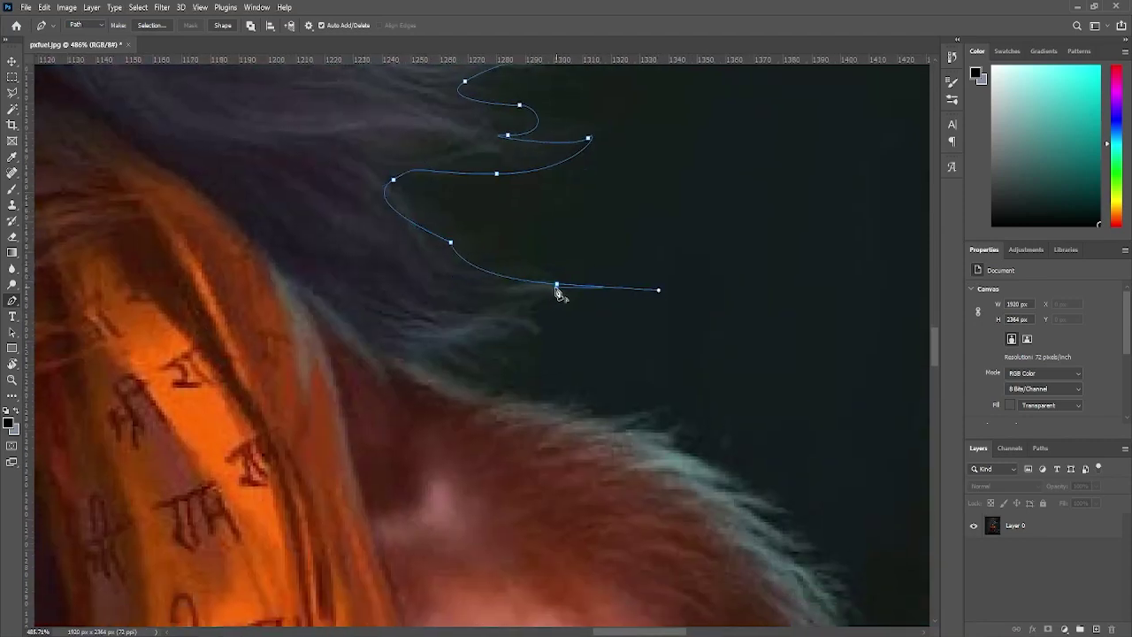
Extend the path down the hair edge with a corner anchor past the necklace.
{"action": "mouse_move", "coordinate": [542, 327]}
{"action": "left_mouse_down"}
{"action": "mouse_move", "coordinate": [417, 274]}
{"action": "mouse_move", "coordinate": [440, 355]}
{"action": "left_mouse_up"}
{"action": "scroll", "coordinate": [561, 331], "scroll_direction": "down", "scroll_amount": 2}
{"action": "scroll", "coordinate": [437, 328], "scroll_direction": "down", "scroll_amount": 5}
{"action": "scroll", "coordinate": [430, 326], "scroll_direction": "down", "scroll_amount": 2}
{"action": "left_click", "coordinate": [427, 303]}
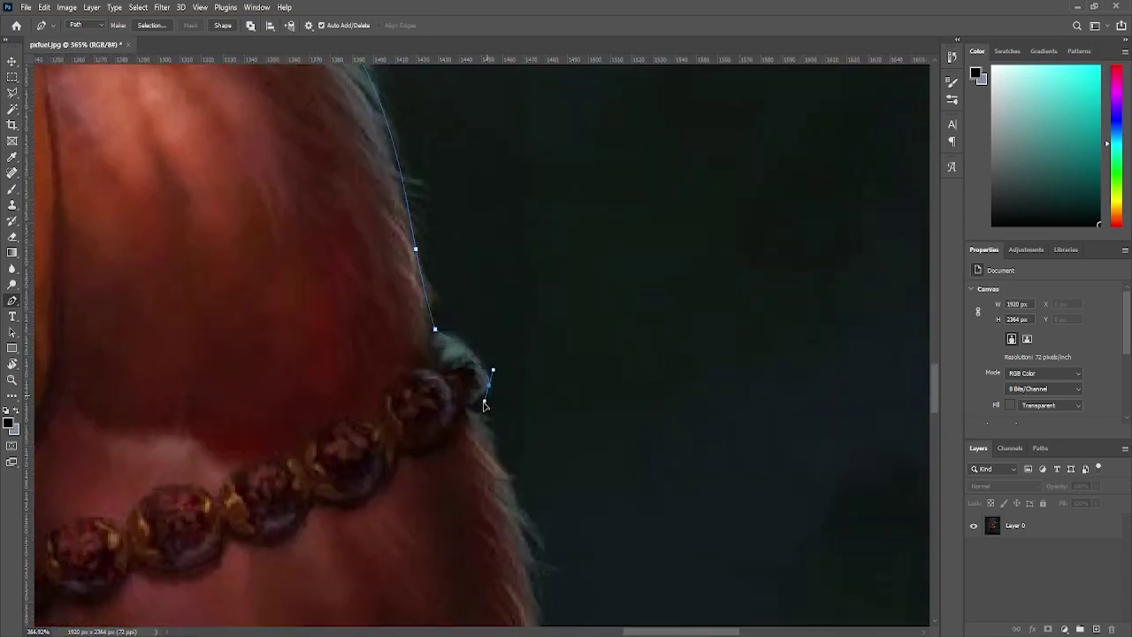
{"action": "scroll", "coordinate": [480, 399], "scroll_direction": "up", "scroll_amount": 3}
{"action": "scroll", "coordinate": [441, 428], "scroll_direction": "down", "scroll_amount": 3}
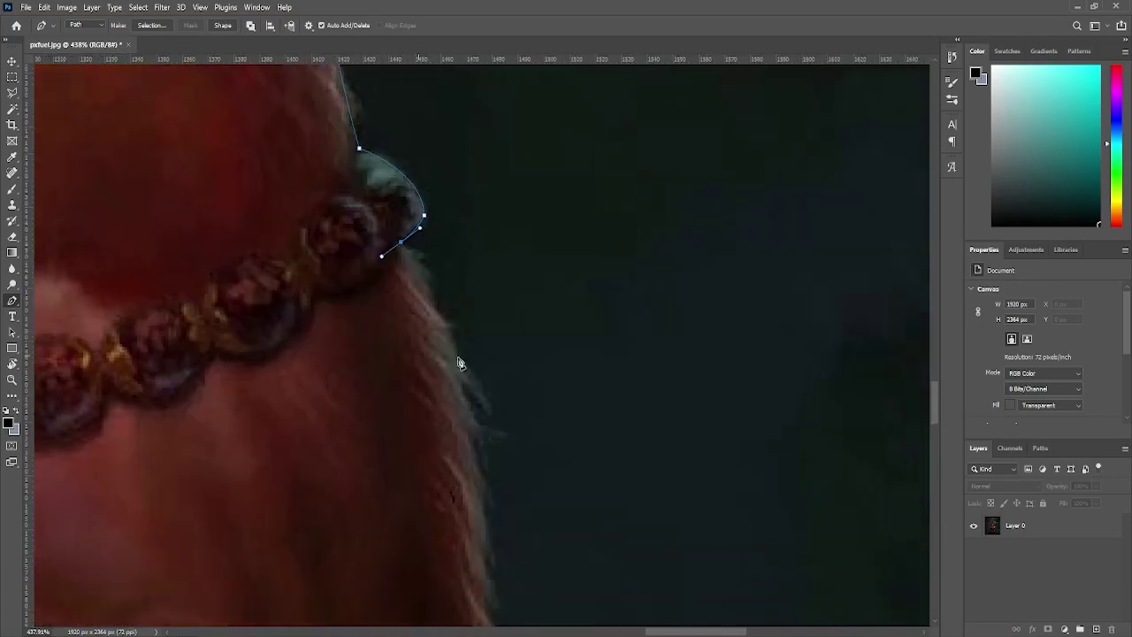
{"action": "scroll", "coordinate": [442, 354], "scroll_direction": "down", "scroll_amount": 3}
{"action": "left_click", "coordinate": [437, 298]}
{"action": "scroll", "coordinate": [501, 451], "scroll_direction": "up", "scroll_amount": 2}
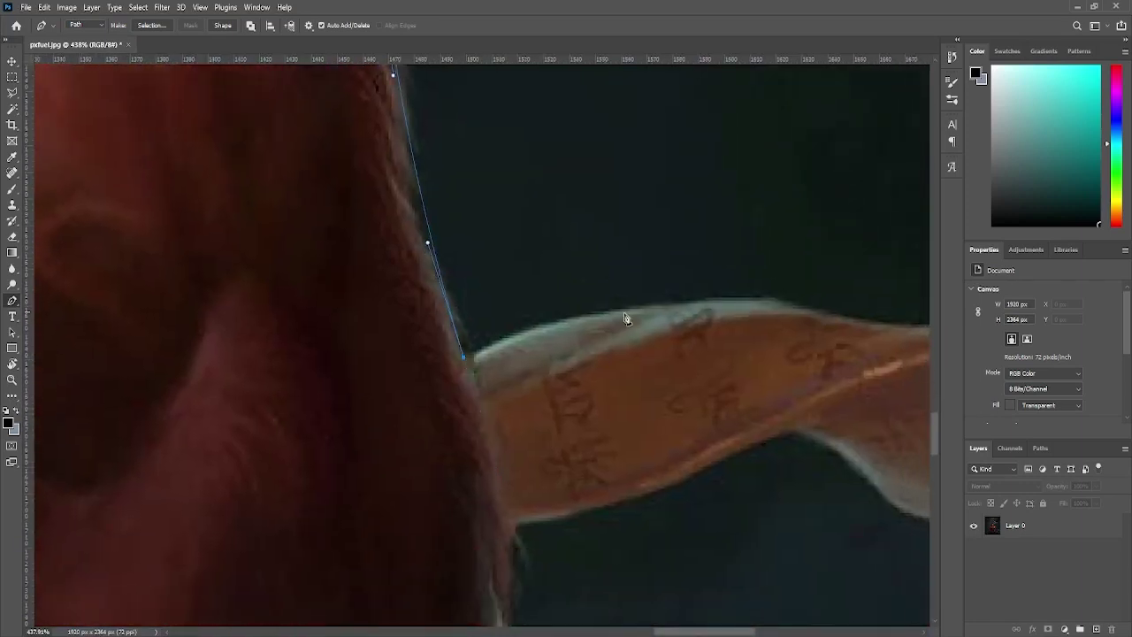
Trace the short cloth ribbon's top, around its tip, and back along its underside.
{"action": "left_click_drag", "start_coordinate": [672, 309], "coordinate": [807, 303]}
{"action": "scroll", "coordinate": [673, 309], "scroll_direction": "right", "scroll_amount": 5}
{"action": "left_click_drag", "start_coordinate": [417, 225], "coordinate": [530, 245]}
{"action": "scroll", "coordinate": [530, 245], "scroll_direction": "right", "scroll_amount": 2}
{"action": "left_click_drag", "start_coordinate": [368, 217], "coordinate": [380, 223]}
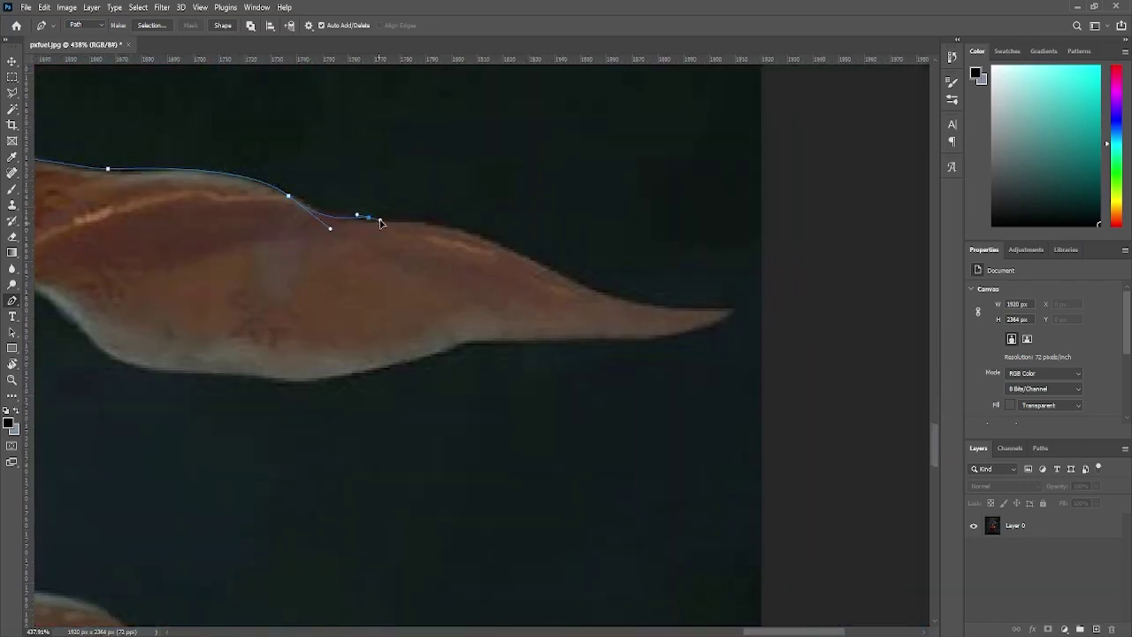
{"action": "left_click_drag", "start_coordinate": [538, 259], "coordinate": [622, 314]}
{"action": "scroll", "coordinate": [622, 314], "scroll_direction": "right", "scroll_amount": 5}
{"action": "left_click_drag", "start_coordinate": [479, 275], "coordinate": [513, 270]}
{"action": "scroll", "coordinate": [513, 271], "scroll_direction": "left", "scroll_amount": 2}
{"action": "left_click", "coordinate": [472, 271]}
{"action": "scroll", "coordinate": [425, 279], "scroll_direction": "left", "scroll_amount": 5}
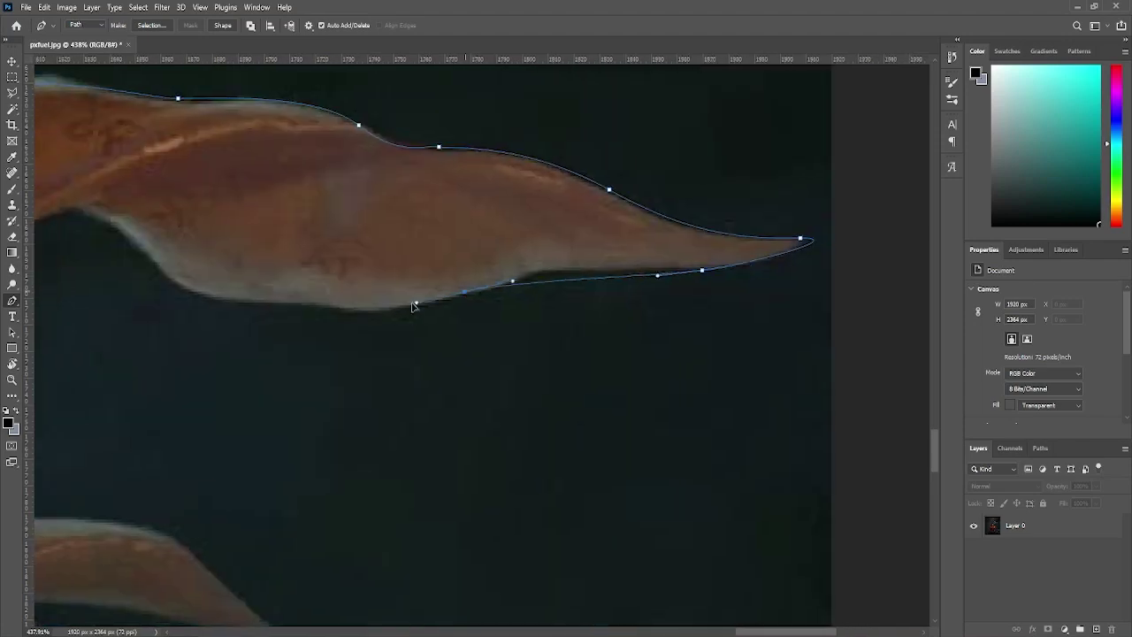
{"action": "scroll", "coordinate": [354, 187], "scroll_direction": "down", "scroll_amount": 2}
{"action": "scroll", "coordinate": [354, 187], "scroll_direction": "left", "scroll_amount": 2}
{"action": "scroll", "coordinate": [354, 213], "scroll_direction": "left", "scroll_amount": 5}
Add a corner anchor at the hair edge and run a straight segment down it.
{"action": "left_click_drag", "start_coordinate": [468, 222], "coordinate": [227, 215]}
{"action": "scroll", "coordinate": [379, 149], "scroll_direction": "left", "scroll_amount": 2}
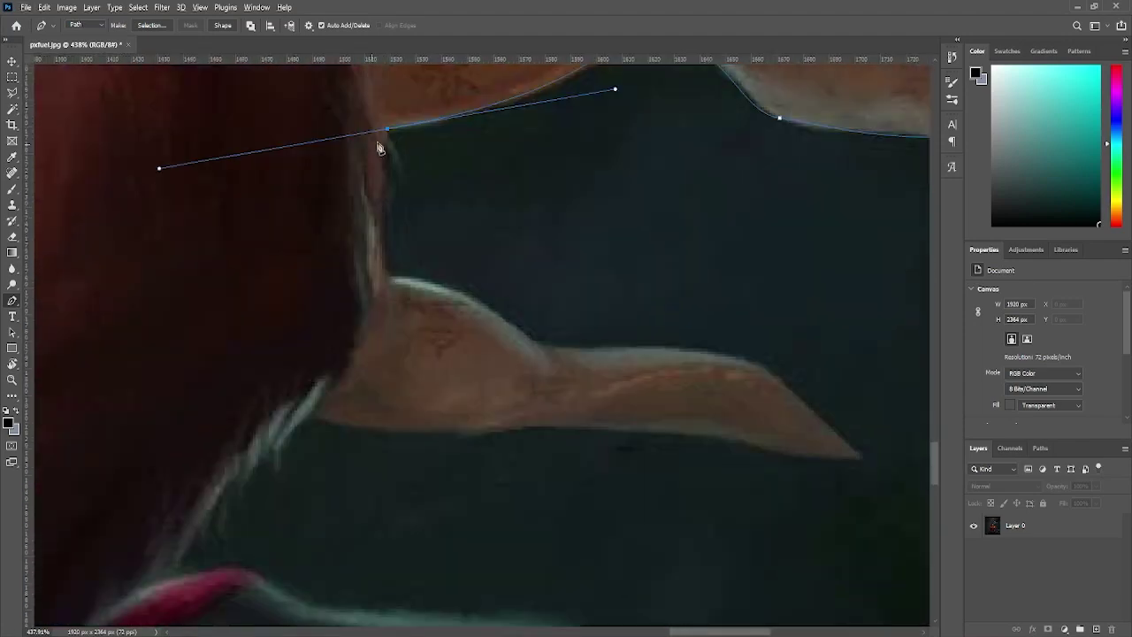
{"action": "left_click", "coordinate": [387, 129], "text": "alt"}
{"action": "left_click", "coordinate": [387, 276]}
{"action": "scroll", "coordinate": [387, 276], "scroll_direction": "down", "scroll_amount": 2}
{"action": "scroll", "coordinate": [388, 277], "scroll_direction": "right", "scroll_amount": 5}
Outline the lower ribbon piece to its tip, ending with a sharp corner beneath it.
{"action": "left_click_drag", "start_coordinate": [339, 299], "coordinate": [418, 367]}
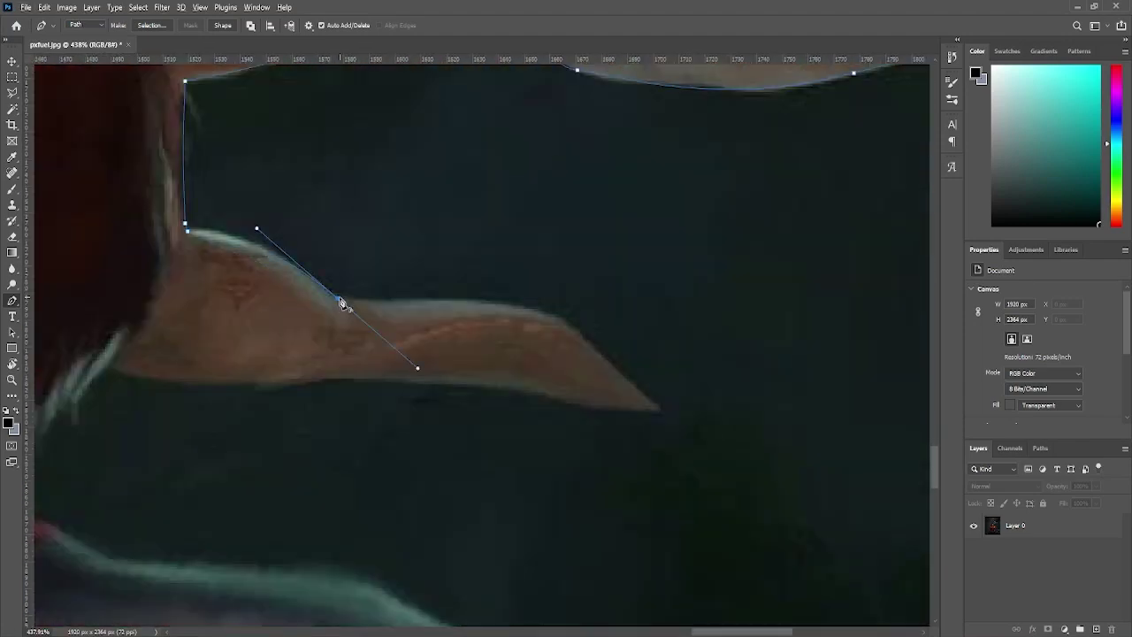
{"action": "left_click", "coordinate": [567, 327]}
{"action": "left_click", "coordinate": [656, 411]}
{"action": "scroll", "coordinate": [656, 411], "scroll_direction": "down", "scroll_amount": 2}
{"action": "scroll", "coordinate": [656, 411], "scroll_direction": "left", "scroll_amount": 2}
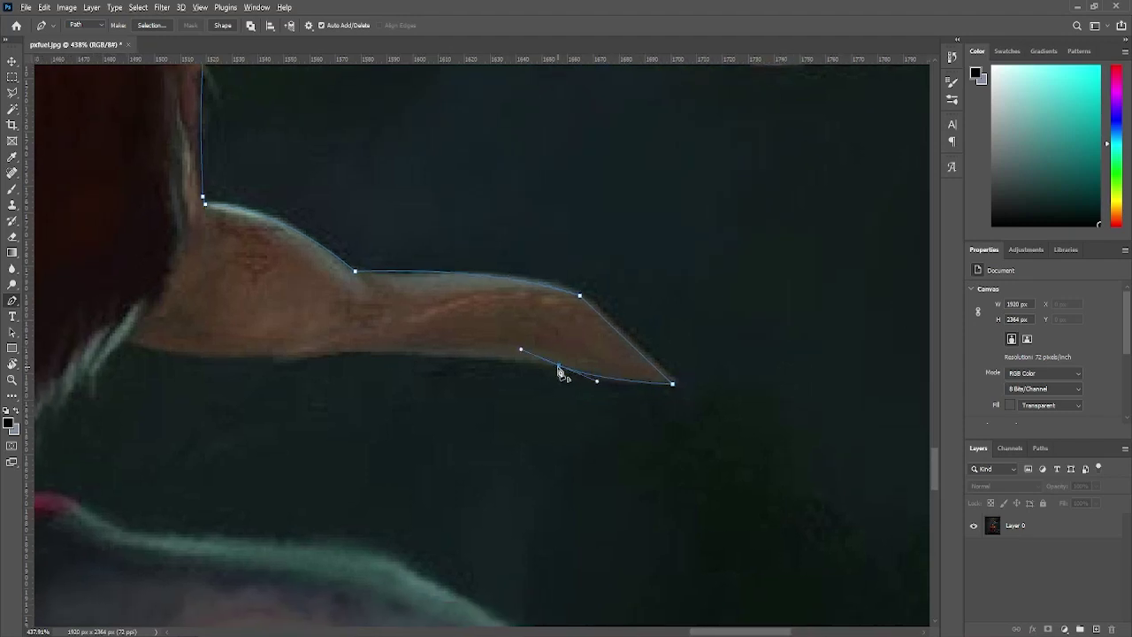
{"action": "scroll", "coordinate": [559, 371], "scroll_direction": "down", "scroll_amount": 1}
{"action": "scroll", "coordinate": [559, 371], "scroll_direction": "left", "scroll_amount": 4}
{"action": "left_click_drag", "start_coordinate": [502, 307], "coordinate": [334, 315]}
{"action": "left_click", "coordinate": [503, 307], "text": "alt"}
{"action": "scroll", "coordinate": [445, 295], "scroll_direction": "left", "scroll_amount": 4}
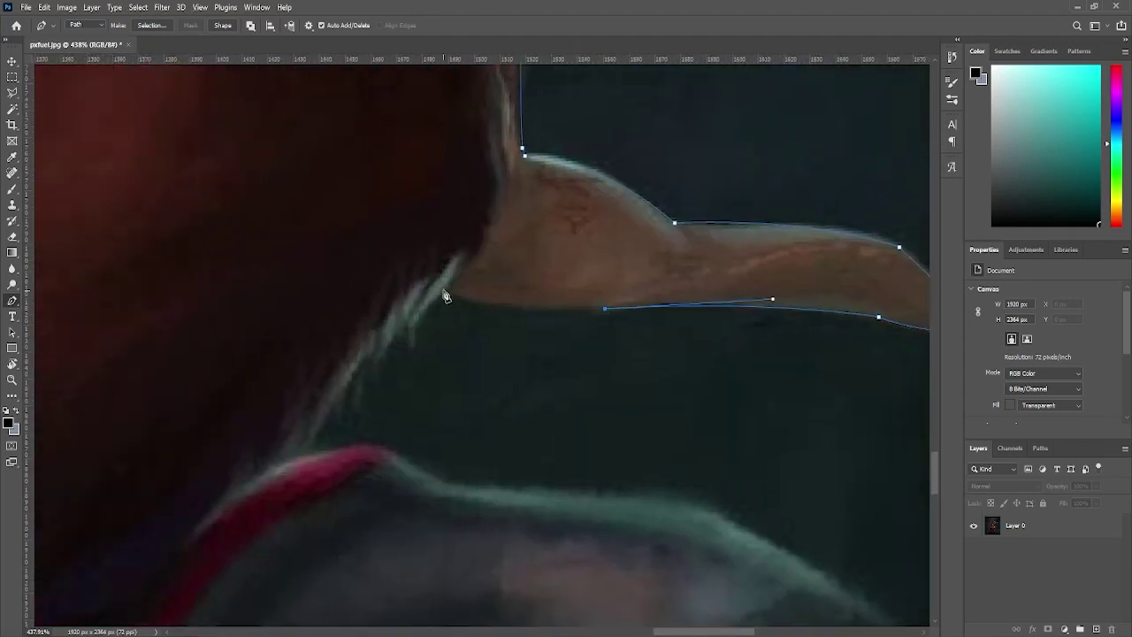
Curve the path over the shoulder, down the arm and past the bottom edge.
{"action": "left_click_drag", "start_coordinate": [441, 297], "coordinate": [414, 112]}
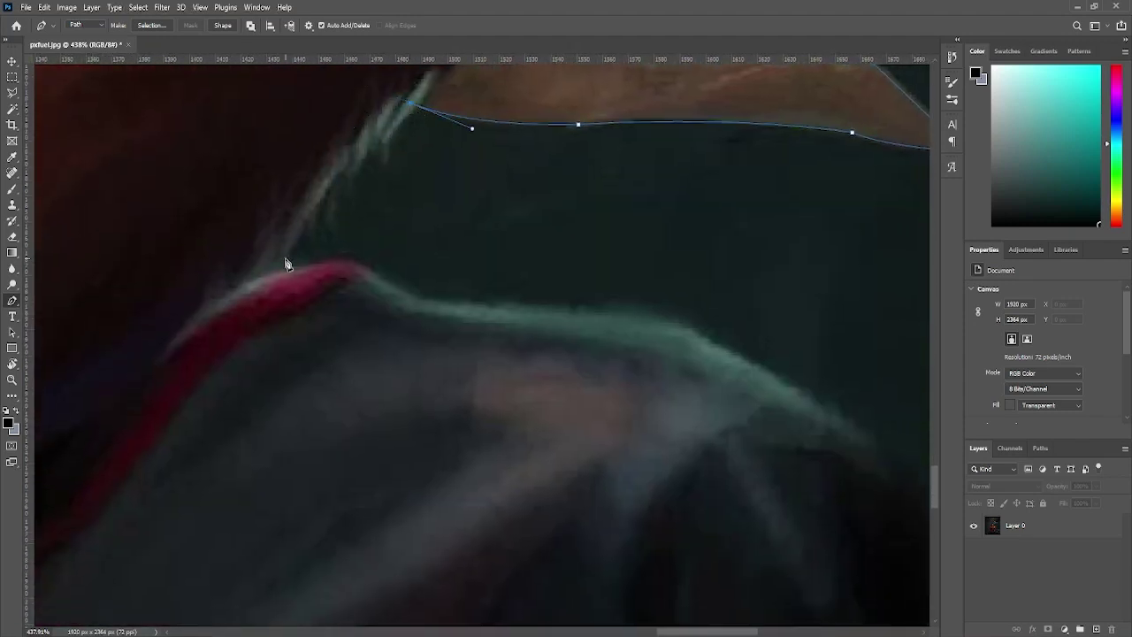
{"action": "left_click_drag", "start_coordinate": [287, 262], "coordinate": [87, 184]}
{"action": "left_click_drag", "start_coordinate": [412, 239], "coordinate": [600, 265]}
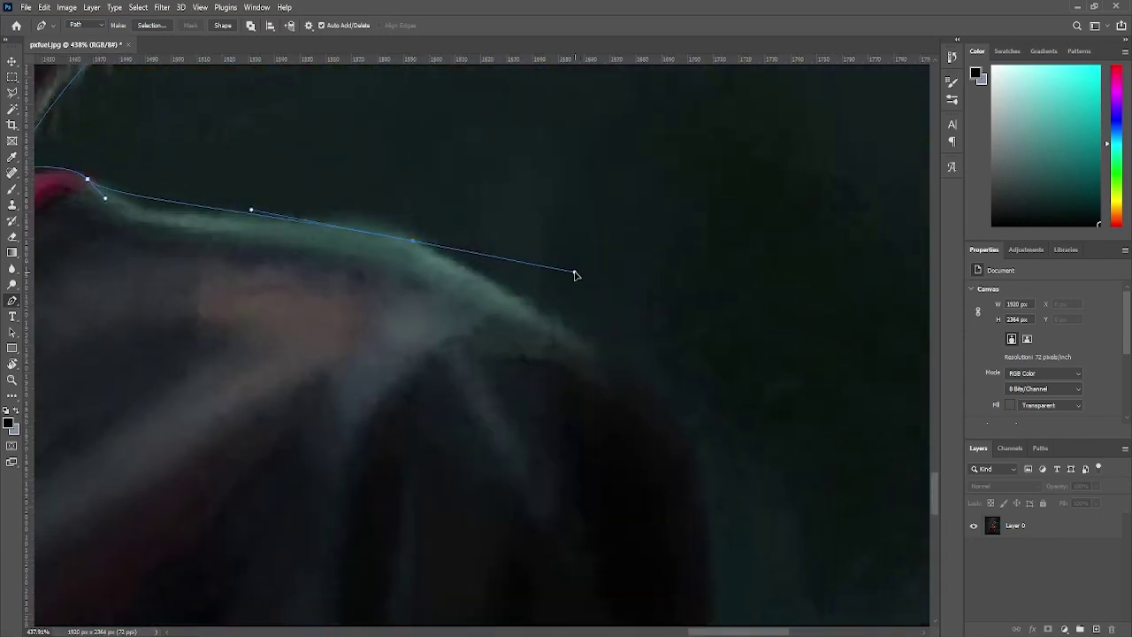
{"action": "scroll", "coordinate": [581, 360], "scroll_direction": "down", "scroll_amount": 1}
{"action": "left_click", "coordinate": [434, 331]}
{"action": "scroll", "coordinate": [409, 291], "scroll_direction": "down", "scroll_amount": 5}
{"action": "left_click_drag", "start_coordinate": [589, 185], "coordinate": [518, 268]}
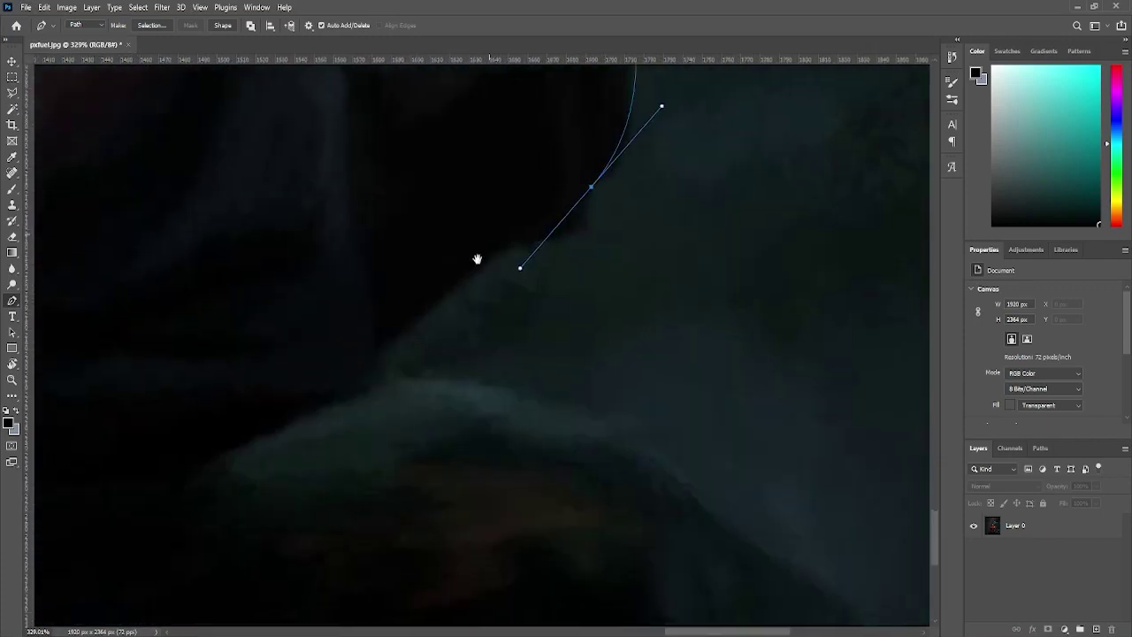
{"action": "left_click_drag", "start_coordinate": [529, 345], "coordinate": [605, 365]}
{"action": "scroll", "coordinate": [605, 365], "scroll_direction": "down", "scroll_amount": 3}
{"action": "left_click_drag", "start_coordinate": [635, 409], "coordinate": [610, 462]}
Close the path at its starting anchor and convert it into a selection.
{"action": "scroll", "coordinate": [610, 462], "scroll_direction": "down", "scroll_amount": 3}
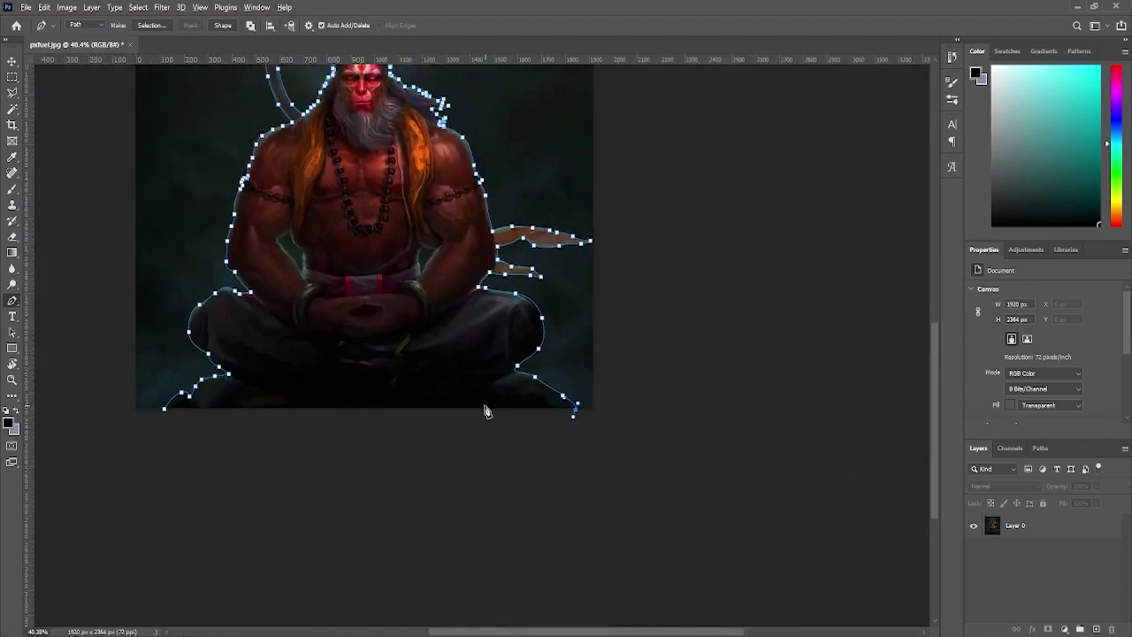
{"action": "scroll", "coordinate": [482, 407], "scroll_direction": "down", "scroll_amount": 2}
{"action": "left_click", "coordinate": [240, 364]}
{"action": "scroll", "coordinate": [253, 362], "scroll_direction": "up", "scroll_amount": 2}
{"action": "scroll", "coordinate": [253, 361], "scroll_direction": "down", "scroll_amount": 4}
{"action": "right_click", "coordinate": [374, 276]}
{"action": "left_click", "coordinate": [393, 336]}
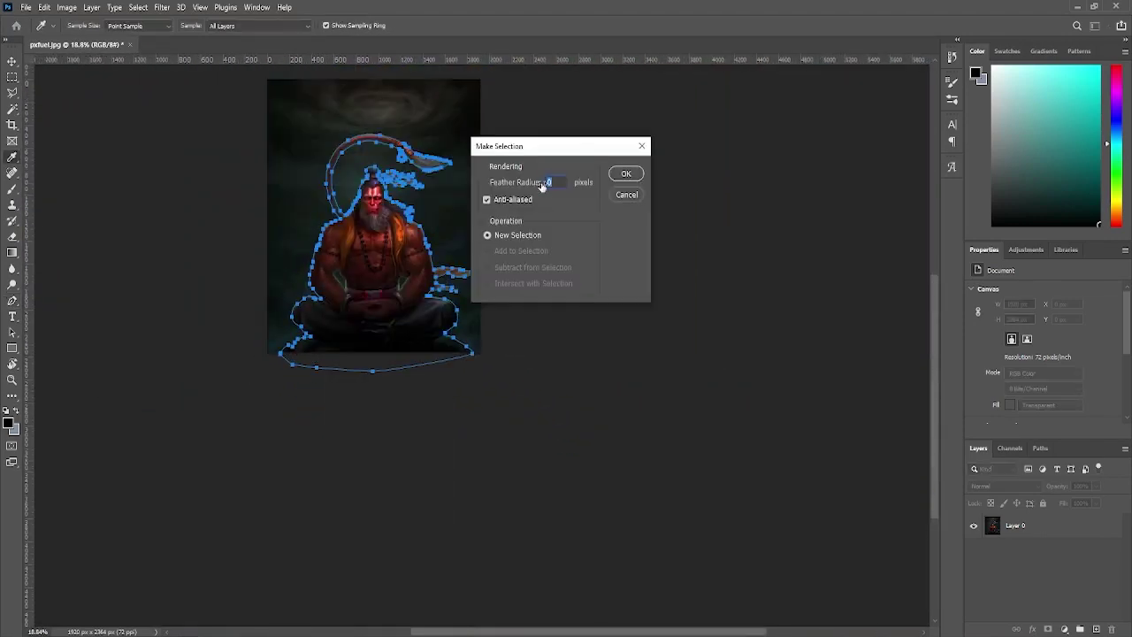
{"action": "left_click", "coordinate": [627, 174]}
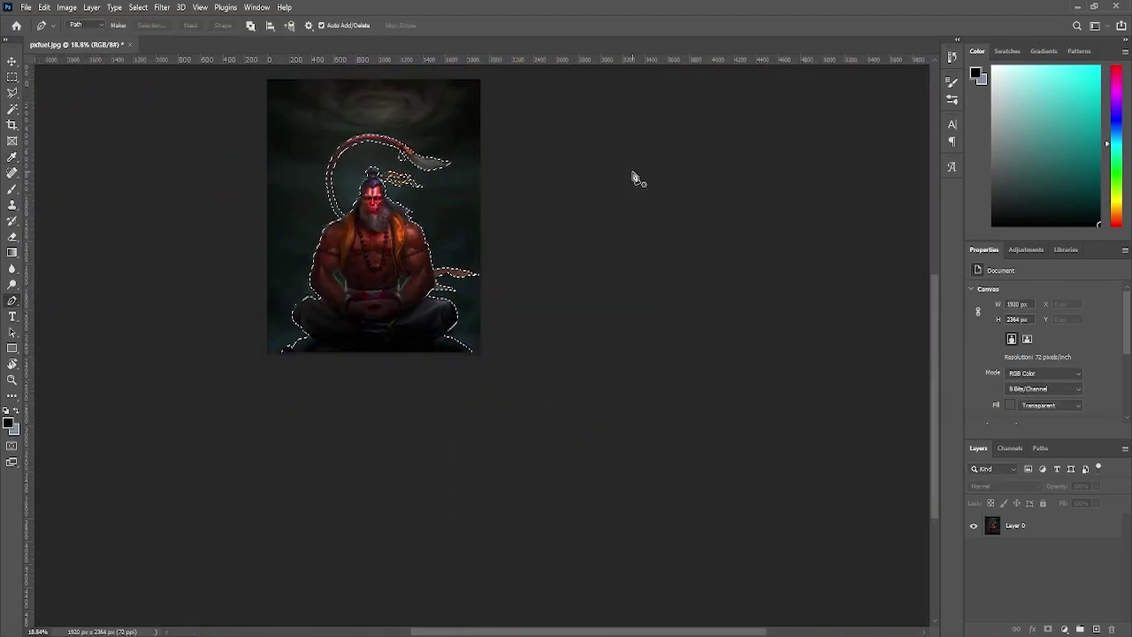
Add a layer mask hiding the background and a white Solid Color fill layer.
{"action": "scroll", "coordinate": [442, 215], "scroll_direction": "up", "scroll_amount": 2}
{"action": "left_click", "coordinate": [1048, 629]}
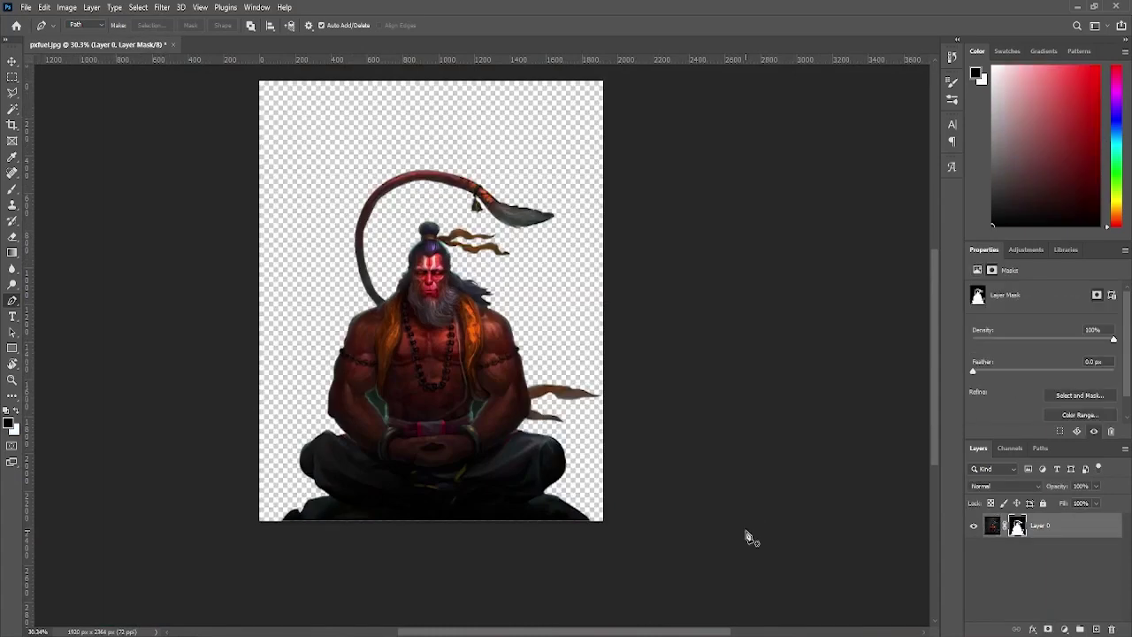
{"action": "key", "text": "v"}
{"action": "left_click", "coordinate": [1064, 629]}
{"action": "left_click", "coordinate": [1070, 412]}
Finish the white Color Fill 1 layer and move it below Layer 0.
{"action": "left_click", "coordinate": [580, 168]}
{"action": "left_click", "coordinate": [857, 156]}
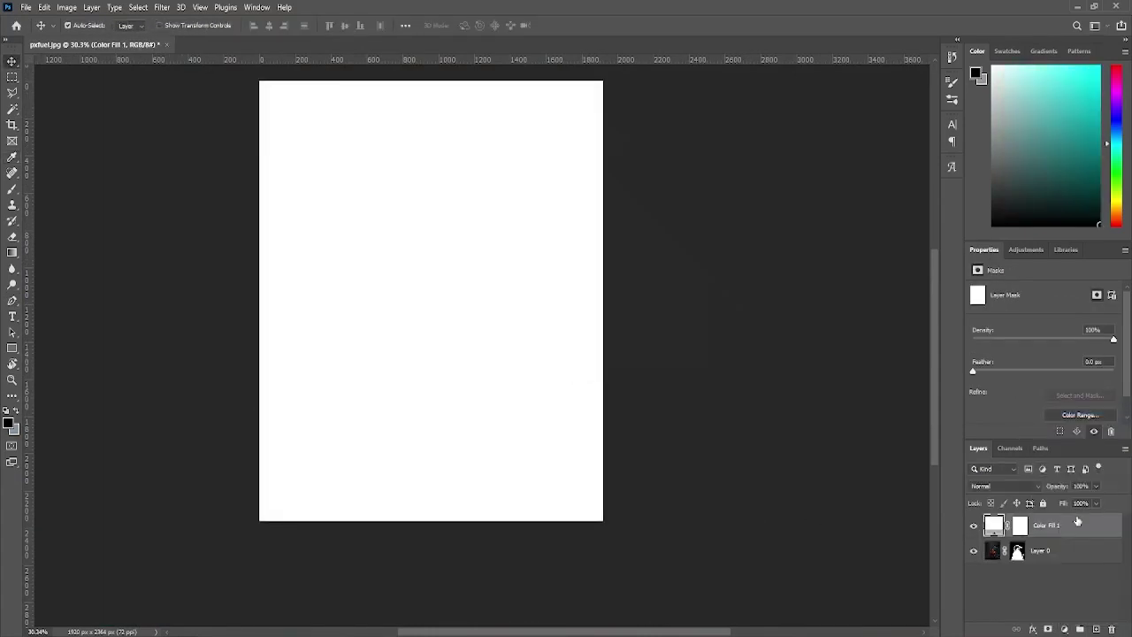
{"action": "left_click_drag", "start_coordinate": [1078, 521], "coordinate": [1061, 561]}
{"action": "scroll", "coordinate": [493, 354], "scroll_direction": "up", "scroll_amount": 5}
{"action": "scroll", "coordinate": [498, 239], "scroll_direction": "down", "scroll_amount": 4}
{"action": "scroll", "coordinate": [486, 265], "scroll_direction": "up", "scroll_amount": 4}
On Layer 0's mask, brush black over the teal gap beside the arm and inside the V.
{"action": "key", "text": "b"}
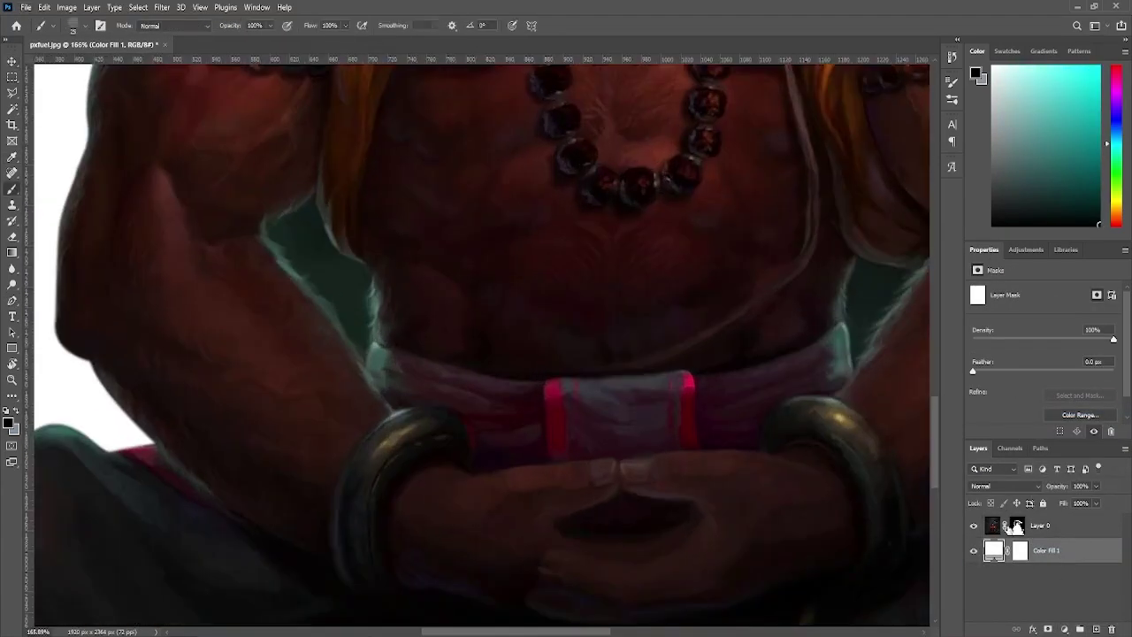
{"action": "left_click", "coordinate": [1016, 525]}
{"action": "scroll", "coordinate": [283, 215], "scroll_direction": "up", "scroll_amount": 3}
{"action": "scroll", "coordinate": [295, 205], "scroll_direction": "up", "scroll_amount": 3}
{"action": "left_click_drag", "start_coordinate": [447, 172], "coordinate": [328, 238]}
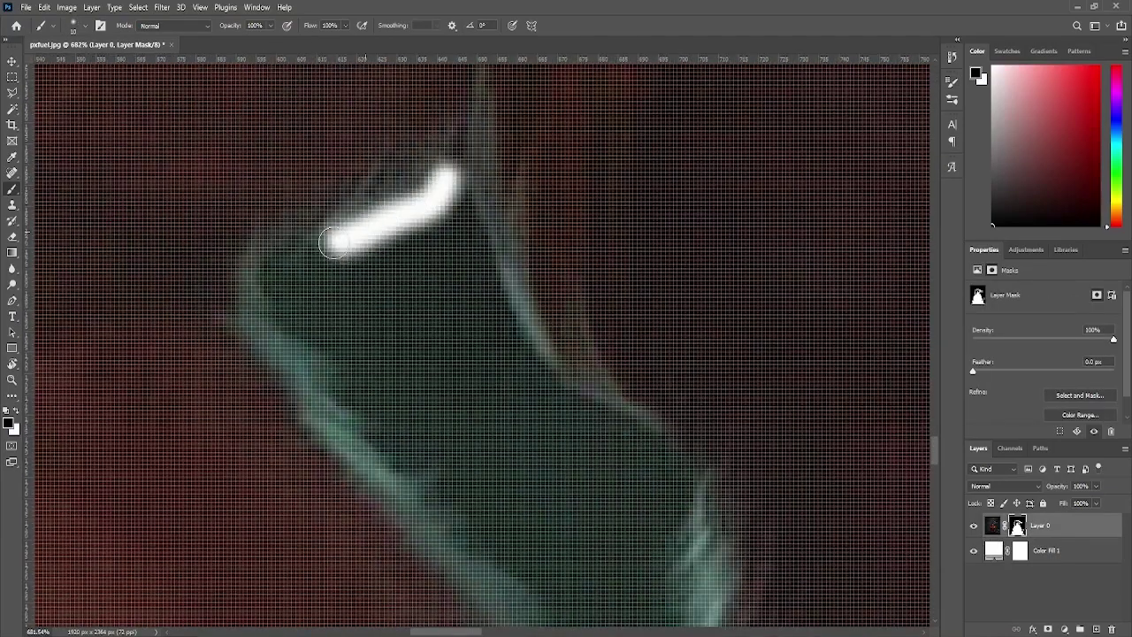
{"action": "key", "text": "ctrl+z"}
{"action": "mouse_move", "coordinate": [447, 172]}
{"action": "left_mouse_down"}
{"action": "mouse_move", "coordinate": [275, 282]}
{"action": "mouse_move", "coordinate": [328, 354]}
{"action": "left_mouse_up"}
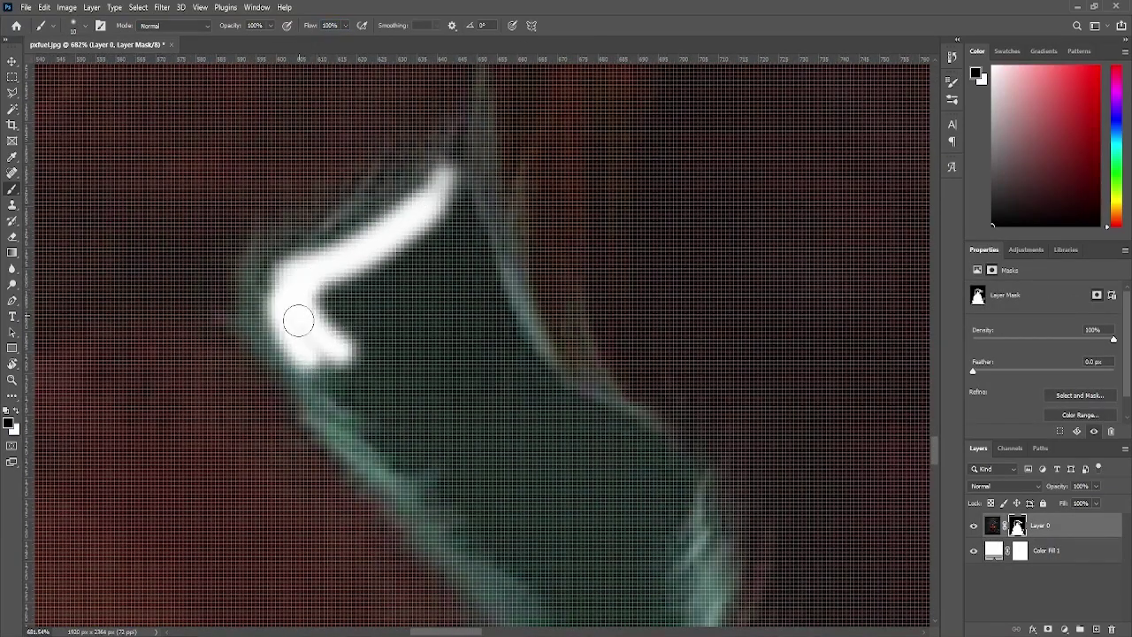
{"action": "scroll", "coordinate": [263, 286], "scroll_direction": "down", "scroll_amount": 5}
{"action": "left_click_drag", "start_coordinate": [177, 300], "coordinate": [354, 531]}
{"action": "scroll", "coordinate": [263, 353], "scroll_direction": "up", "scroll_amount": 5}
{"action": "mouse_move", "coordinate": [380, 195]}
{"action": "left_mouse_down"}
{"action": "mouse_move", "coordinate": [430, 354]}
{"action": "mouse_move", "coordinate": [530, 456]}
{"action": "left_mouse_up"}
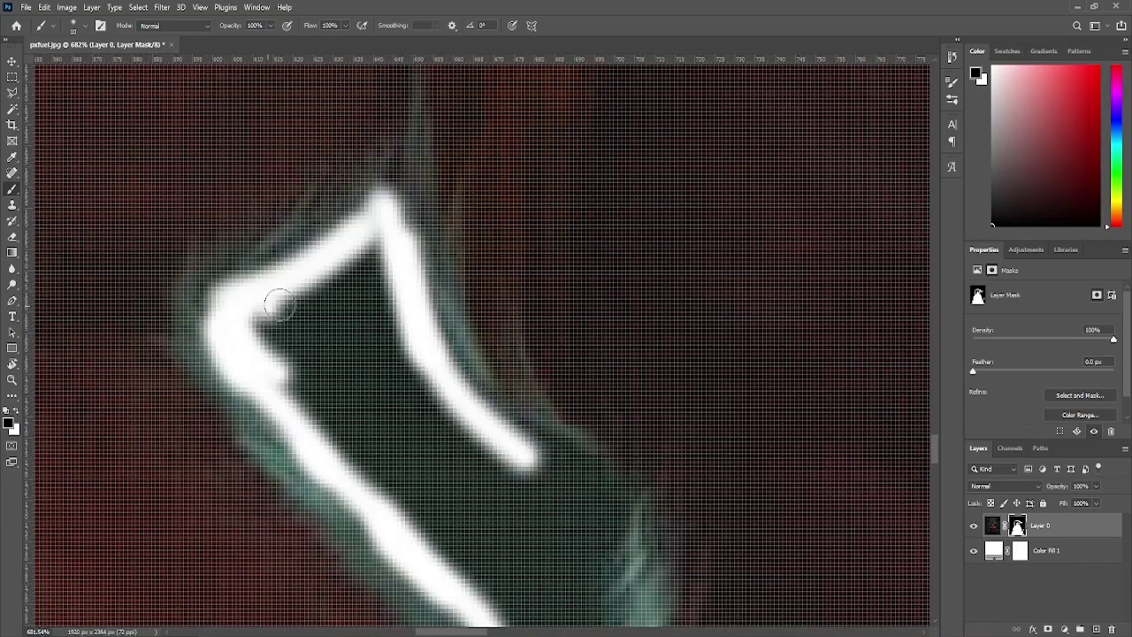
{"action": "mouse_move", "coordinate": [271, 303]}
{"action": "left_mouse_down"}
{"action": "mouse_move", "coordinate": [362, 270]}
{"action": "mouse_move", "coordinate": [331, 384]}
{"action": "mouse_move", "coordinate": [395, 425]}
{"action": "mouse_move", "coordinate": [460, 336]}
{"action": "left_mouse_up"}
Keep masking the teal along the arm edge and notch down to the tip.
{"action": "scroll", "coordinate": [207, 228], "scroll_direction": "down", "scroll_amount": 3}
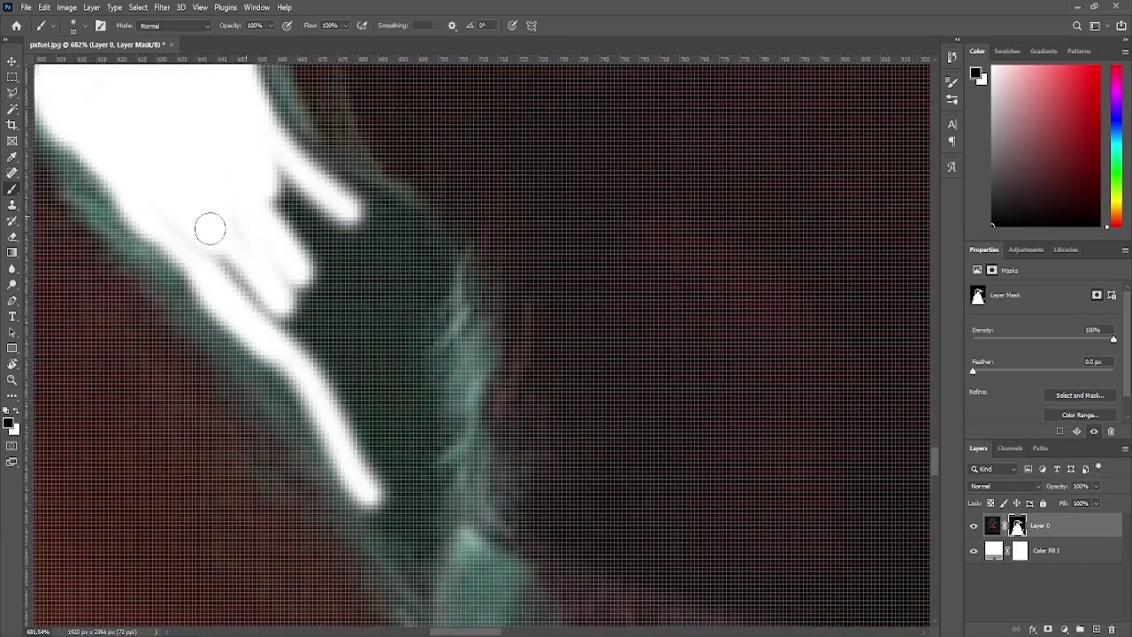
{"action": "mouse_move", "coordinate": [207, 227]}
{"action": "left_mouse_down"}
{"action": "mouse_move", "coordinate": [354, 217]}
{"action": "mouse_move", "coordinate": [469, 380]}
{"action": "left_mouse_up"}
{"action": "scroll", "coordinate": [354, 217], "scroll_direction": "up", "scroll_amount": 2}
{"action": "scroll", "coordinate": [397, 280], "scroll_direction": "down", "scroll_amount": 2}
{"action": "left_click_drag", "start_coordinate": [397, 279], "coordinate": [460, 380]}
{"action": "scroll", "coordinate": [430, 303], "scroll_direction": "down", "scroll_amount": 2}
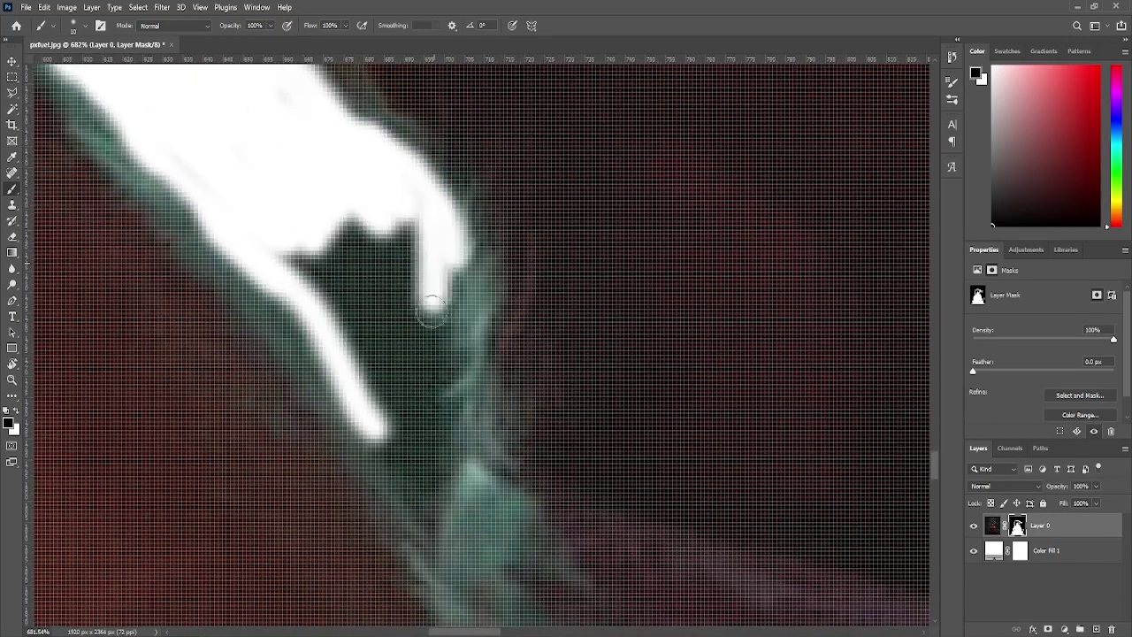
{"action": "mouse_move", "coordinate": [430, 304]}
{"action": "left_mouse_down"}
{"action": "mouse_move", "coordinate": [338, 176]}
{"action": "mouse_move", "coordinate": [319, 336]}
{"action": "left_mouse_up"}
{"action": "scroll", "coordinate": [313, 174], "scroll_direction": "down", "scroll_amount": 1}
{"action": "mouse_move", "coordinate": [373, 257]}
{"action": "left_mouse_down"}
{"action": "mouse_move", "coordinate": [383, 348]}
{"action": "mouse_move", "coordinate": [425, 458]}
{"action": "left_mouse_up"}
{"action": "left_click_drag", "start_coordinate": [449, 194], "coordinate": [404, 369]}
{"action": "left_click_drag", "start_coordinate": [269, 229], "coordinate": [355, 340]}
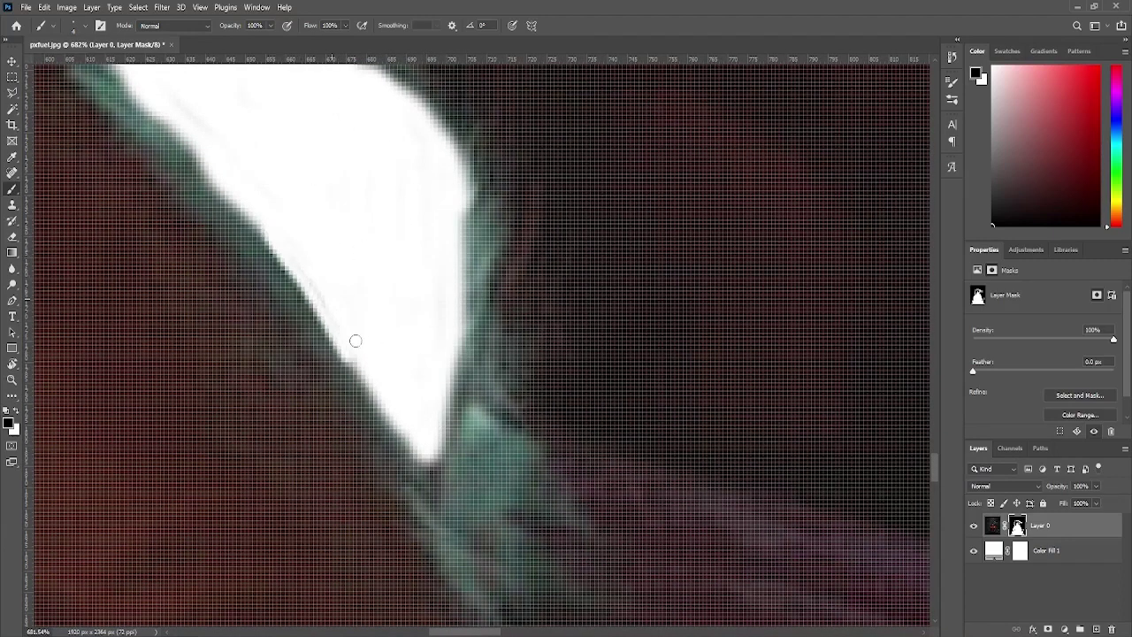
Outline the next teal gap on the mask and fill it in completely.
{"action": "mouse_move", "coordinate": [437, 263]}
{"action": "left_mouse_down"}
{"action": "mouse_move", "coordinate": [496, 133]}
{"action": "mouse_move", "coordinate": [480, 430]}
{"action": "left_mouse_up"}
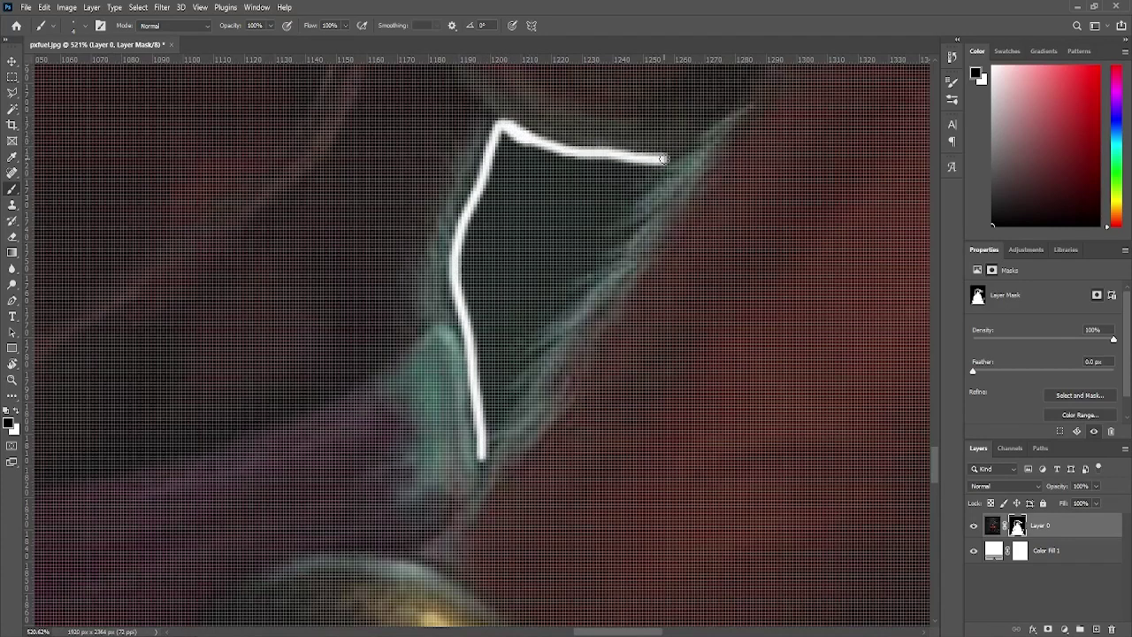
{"action": "left_click_drag", "start_coordinate": [507, 127], "coordinate": [513, 341]}
{"action": "mouse_move", "coordinate": [558, 334]}
{"action": "left_mouse_down"}
{"action": "mouse_move", "coordinate": [502, 387]}
{"action": "mouse_move", "coordinate": [481, 447]}
{"action": "left_mouse_up"}
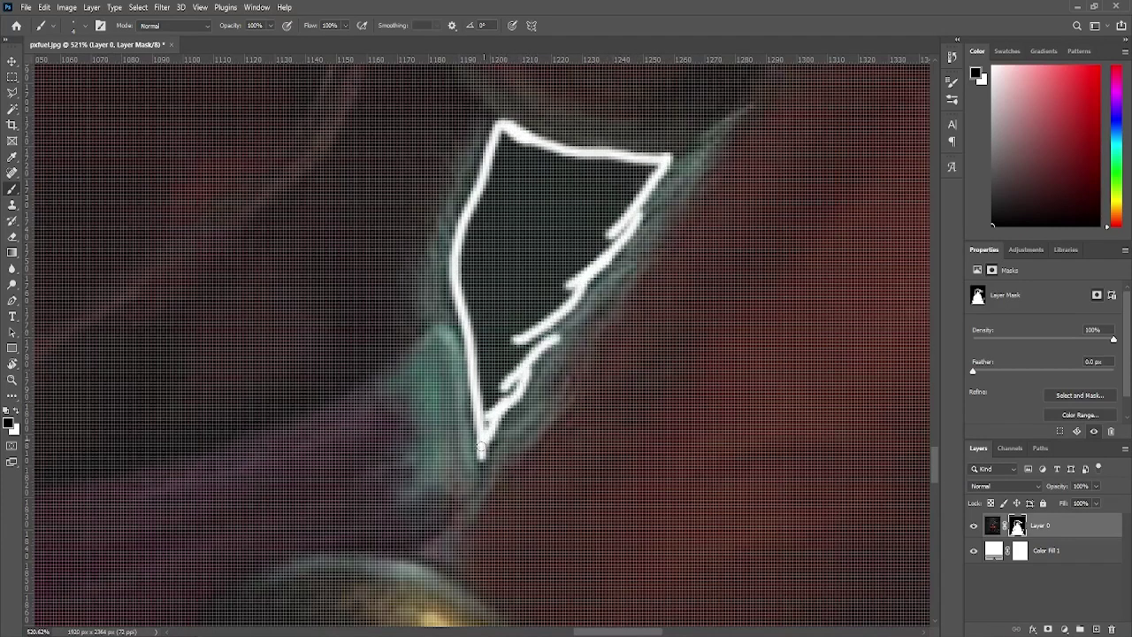
{"action": "left_click", "coordinate": [512, 240]}
{"action": "left_click_drag", "start_coordinate": [466, 228], "coordinate": [472, 306]}
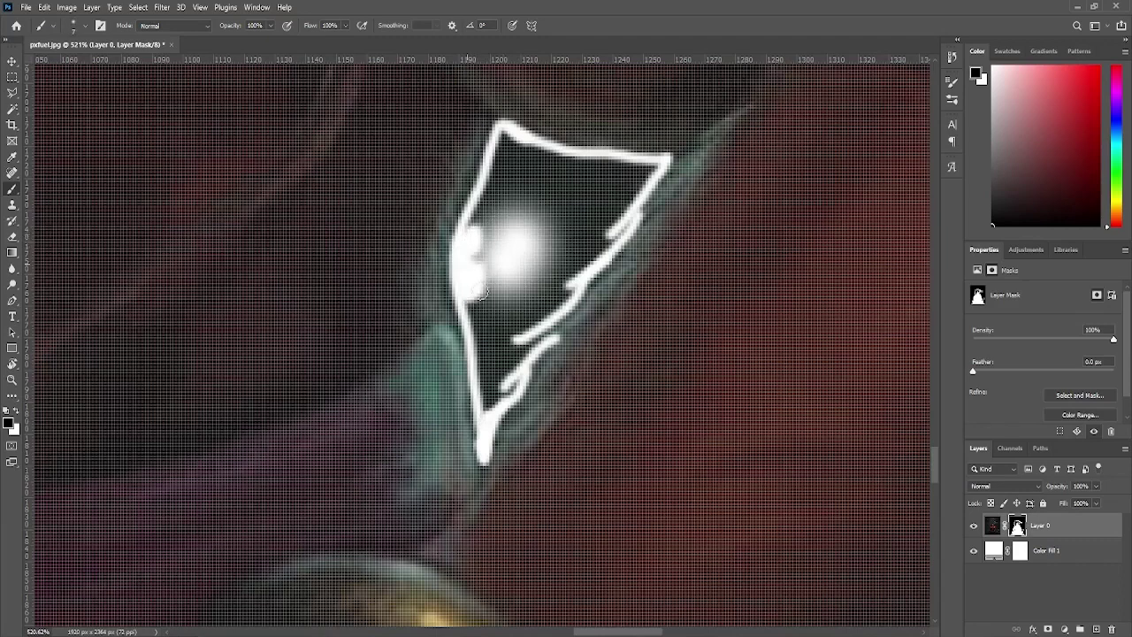
{"action": "left_click_drag", "start_coordinate": [478, 257], "coordinate": [485, 386]}
{"action": "mouse_move", "coordinate": [504, 297]}
{"action": "left_mouse_down"}
{"action": "mouse_move", "coordinate": [494, 363]}
{"action": "mouse_move", "coordinate": [485, 212]}
{"action": "mouse_move", "coordinate": [504, 132]}
{"action": "mouse_move", "coordinate": [493, 156]}
{"action": "mouse_move", "coordinate": [653, 168]}
{"action": "mouse_move", "coordinate": [645, 183]}
{"action": "mouse_move", "coordinate": [548, 191]}
{"action": "mouse_move", "coordinate": [561, 210]}
{"action": "mouse_move", "coordinate": [633, 209]}
{"action": "mouse_move", "coordinate": [519, 316]}
{"action": "mouse_move", "coordinate": [534, 306]}
{"action": "mouse_move", "coordinate": [556, 315]}
{"action": "left_mouse_up"}
{"action": "scroll", "coordinate": [494, 238], "scroll_direction": "down", "scroll_amount": 5}
Open the brush settings and choose the Round Blunt Medium Stiff preset.
{"action": "key", "text": "v"}
{"action": "scroll", "coordinate": [494, 238], "scroll_direction": "down", "scroll_amount": 3}
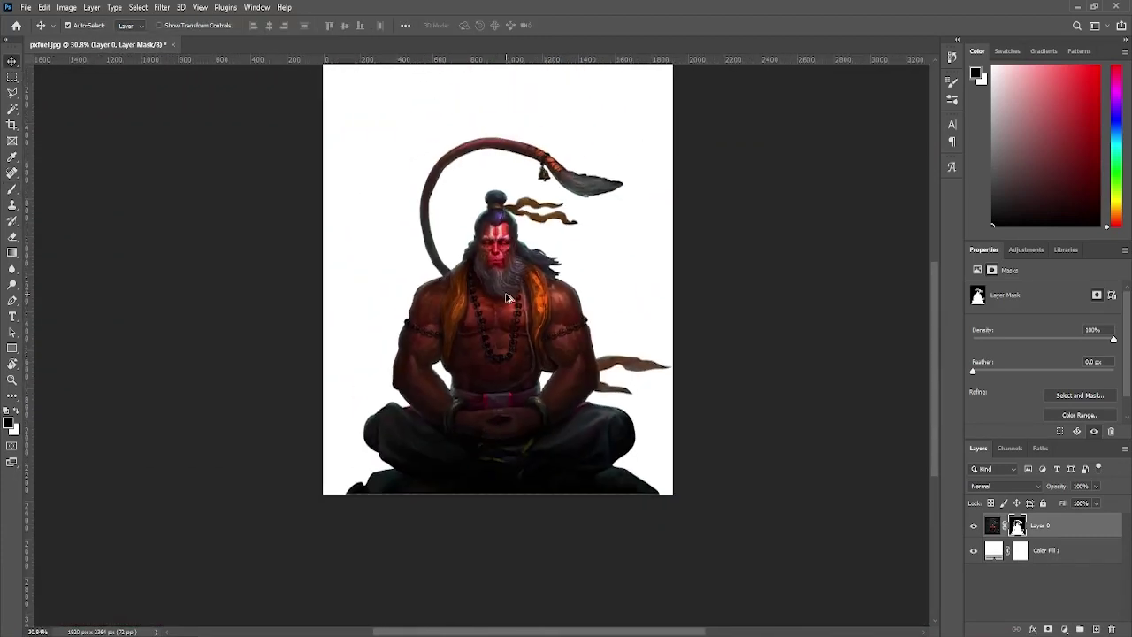
{"action": "scroll", "coordinate": [457, 379], "scroll_direction": "up", "scroll_amount": 3}
{"action": "scroll", "coordinate": [458, 379], "scroll_direction": "up", "scroll_amount": 4}
{"action": "scroll", "coordinate": [457, 380], "scroll_direction": "up", "scroll_amount": 2}
{"action": "key", "text": "b"}
{"action": "key", "text": "F5"}
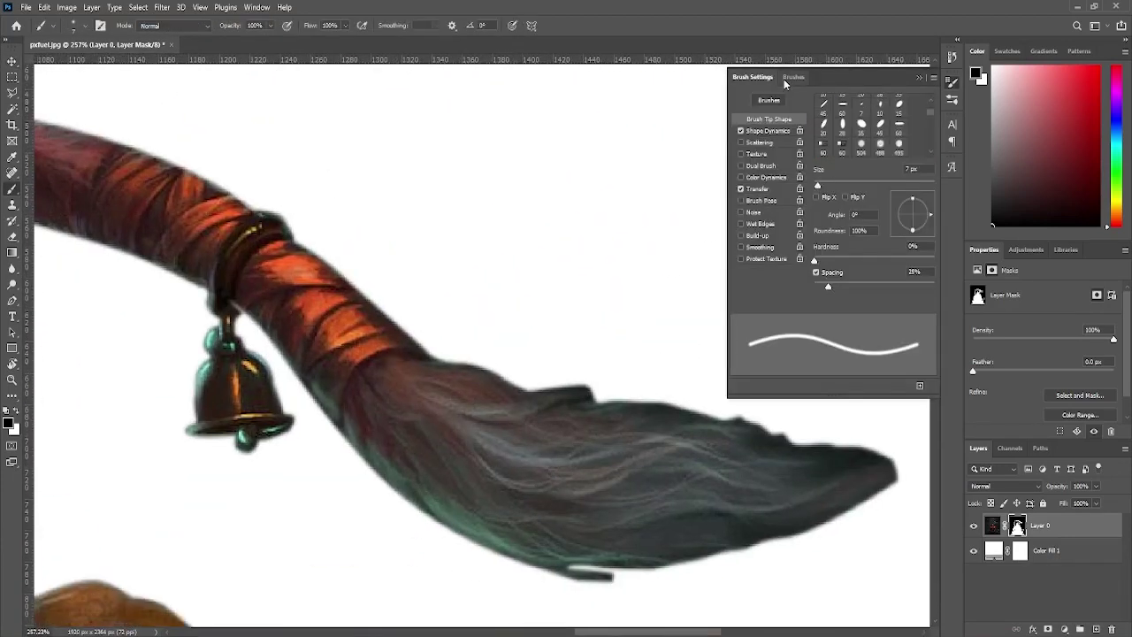
{"action": "left_click", "coordinate": [795, 76]}
{"action": "scroll", "coordinate": [762, 259], "scroll_direction": "down", "scroll_amount": 3}
{"action": "left_click", "coordinate": [762, 257]}
{"action": "scroll", "coordinate": [783, 256], "scroll_direction": "down", "scroll_amount": 2}
{"action": "left_click", "coordinate": [785, 240]}
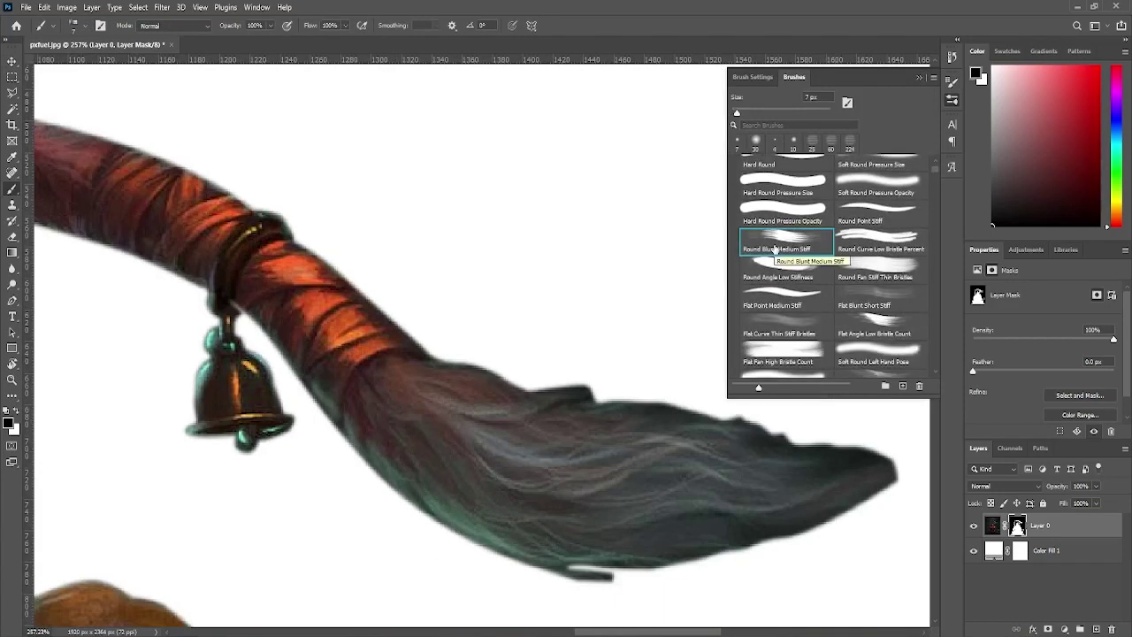
Create new empty Layer 1, sample grey from the tail, and test-and-undo a Round Curve Low Bristle stroke.
{"action": "key", "text": "ctrl+shift+alt+n"}
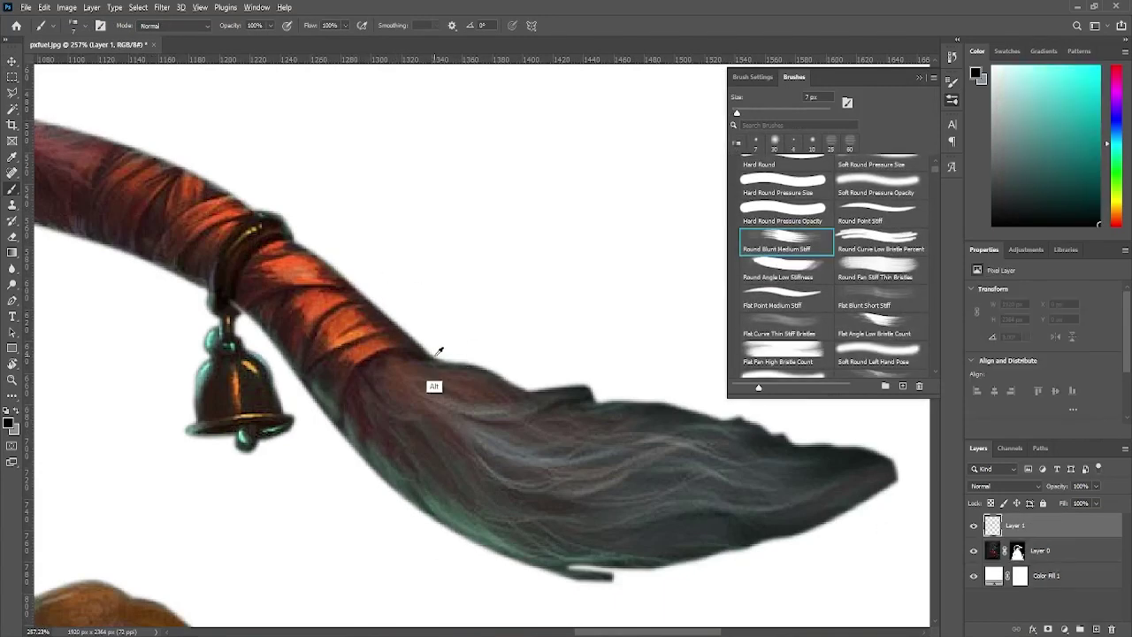
{"action": "left_click", "coordinate": [438, 352], "text": "alt"}
{"action": "left_click", "coordinate": [880, 243]}
{"action": "left_click_drag", "start_coordinate": [426, 363], "coordinate": [606, 352]}
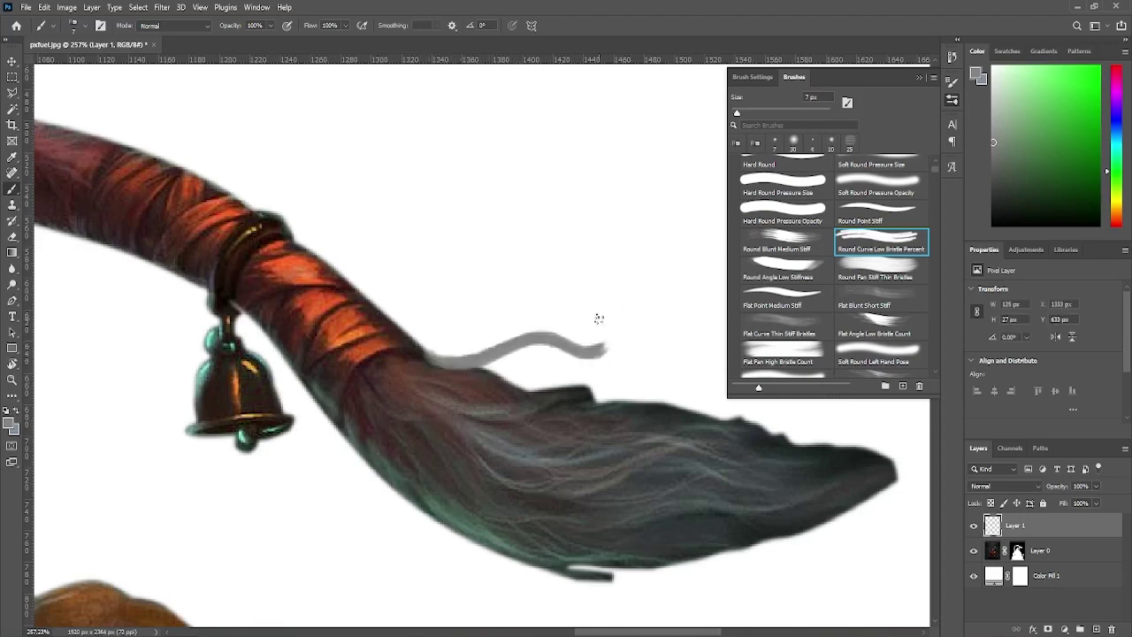
{"action": "key", "text": "ctrl+z"}
Try Flat Point Medium Stiff, then search presets for 'hair' and select Hair.
{"action": "left_click", "coordinate": [785, 299]}
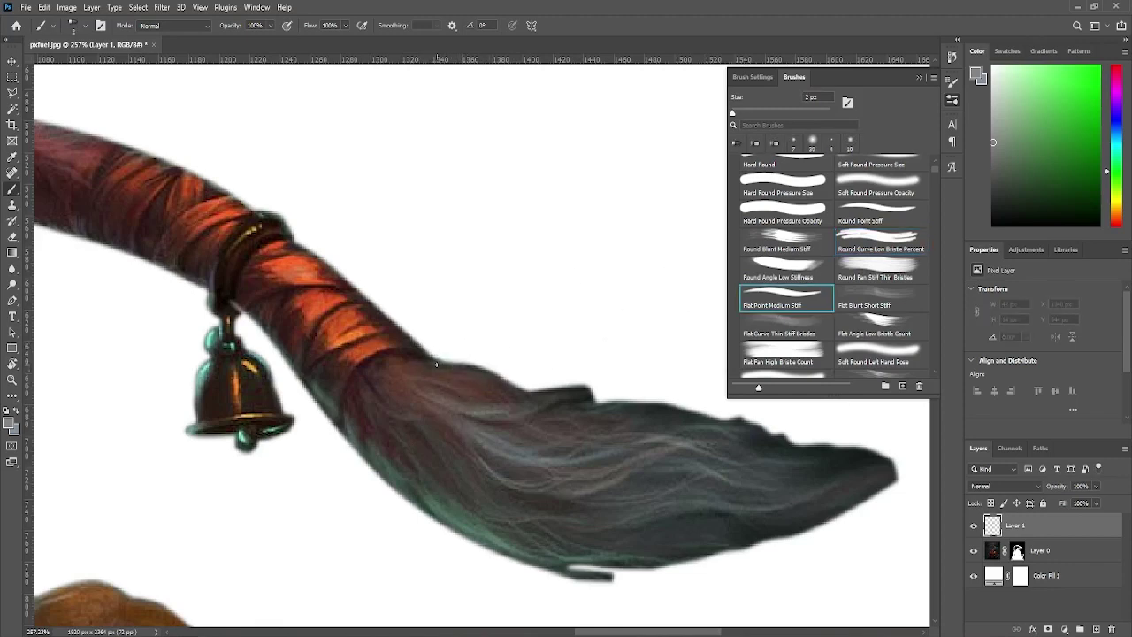
{"action": "left_click", "coordinate": [434, 351]}
{"action": "left_click", "coordinate": [802, 126]}
{"action": "type", "text": "hair"}
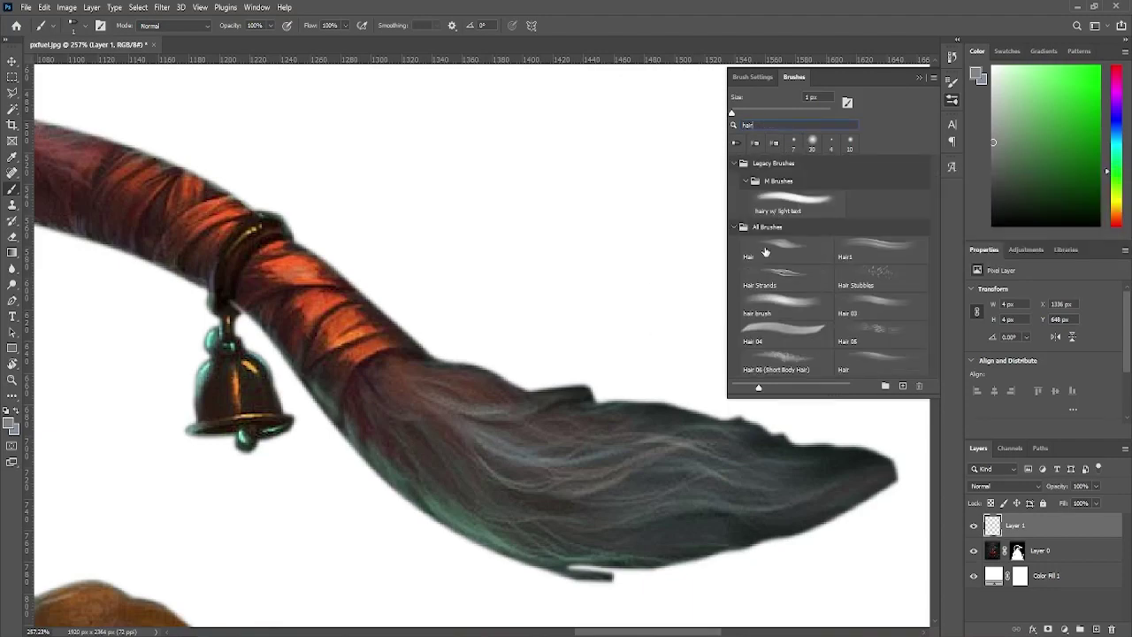
{"action": "left_click", "coordinate": [766, 253]}
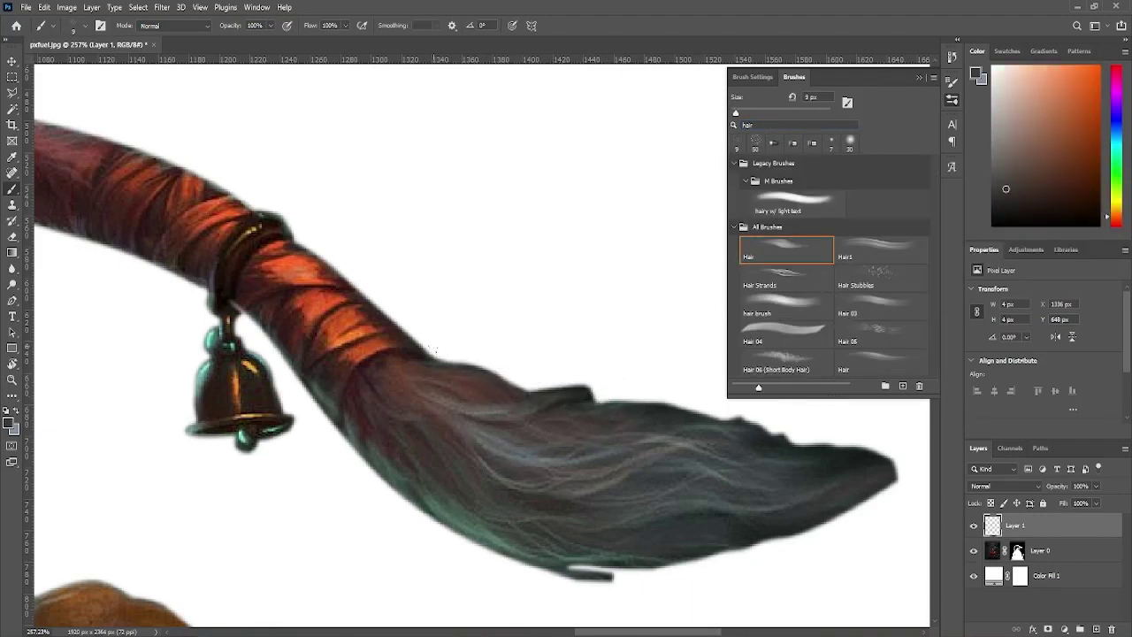
Paint grey hair strokes on and beside the tail tuft.
{"action": "left_click_drag", "start_coordinate": [433, 352], "coordinate": [707, 393]}
{"action": "scroll", "coordinate": [827, 473], "scroll_direction": "up", "scroll_amount": 3}
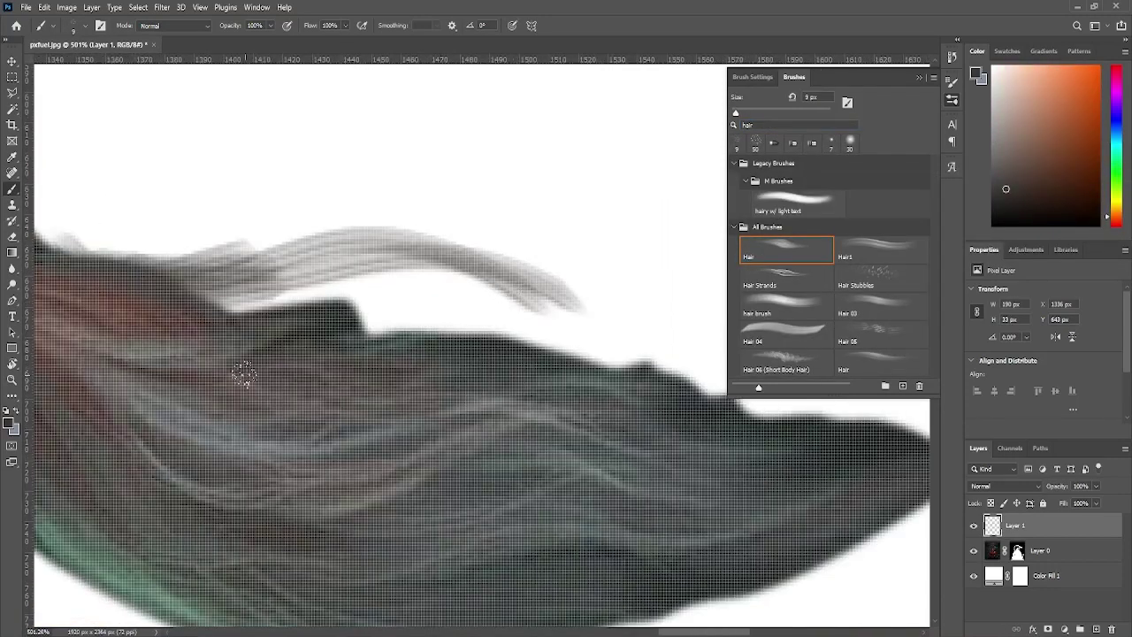
{"action": "left_click_drag", "start_coordinate": [244, 375], "coordinate": [531, 371]}
{"action": "scroll", "coordinate": [531, 372], "scroll_direction": "right", "scroll_amount": 4}
{"action": "mouse_move", "coordinate": [389, 345]}
{"action": "left_mouse_down"}
{"action": "mouse_move", "coordinate": [526, 387]}
{"action": "mouse_move", "coordinate": [433, 334]}
{"action": "mouse_move", "coordinate": [540, 389]}
{"action": "left_mouse_up"}
{"action": "scroll", "coordinate": [551, 391], "scroll_direction": "right", "scroll_amount": 5}
Switch to the Hair Strands brush and paint thin strands at the tuft's tip.
{"action": "key", "text": "period"}
{"action": "key", "text": "period"}
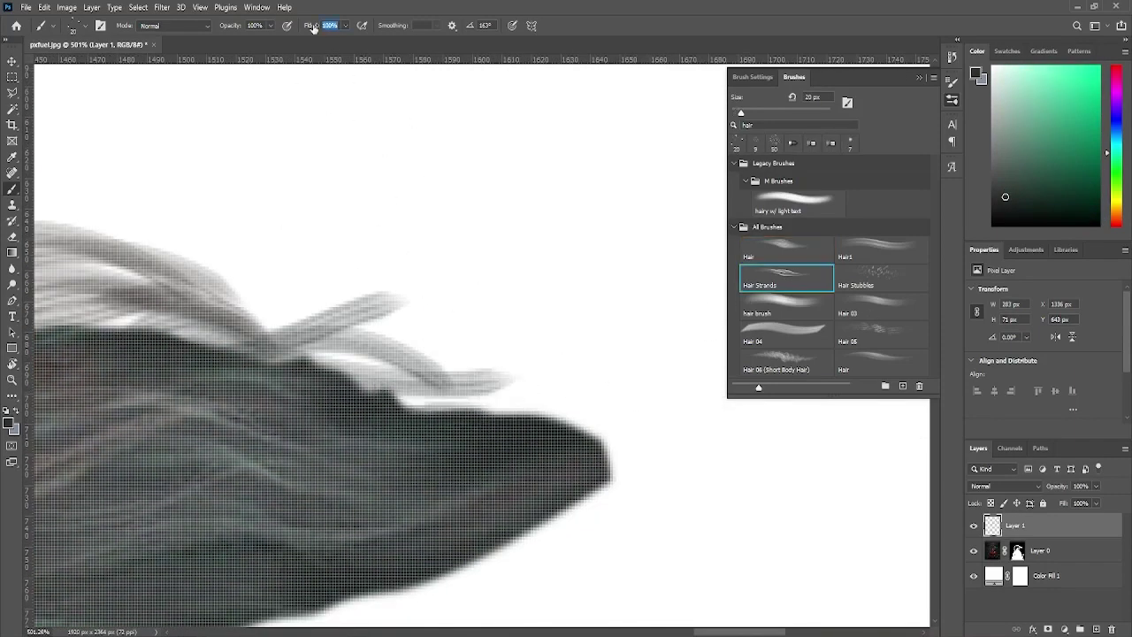
{"action": "mouse_move", "coordinate": [406, 386]}
{"action": "left_mouse_down"}
{"action": "mouse_move", "coordinate": [610, 393]}
{"action": "mouse_move", "coordinate": [613, 416]}
{"action": "left_mouse_up"}
{"action": "left_click_drag", "start_coordinate": [521, 407], "coordinate": [619, 433]}
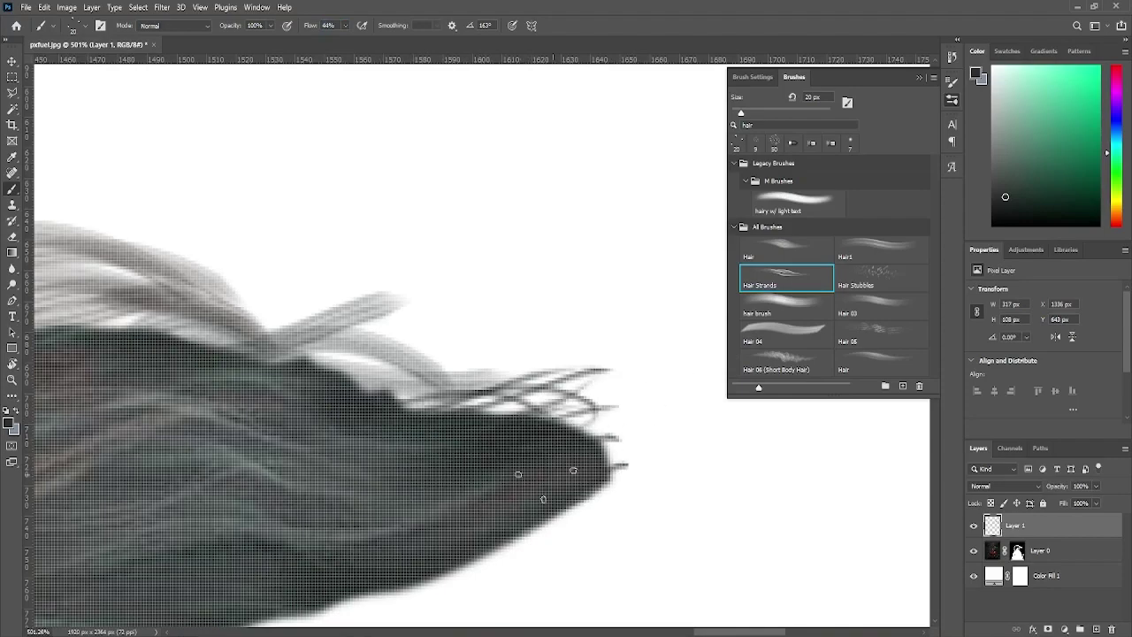
{"action": "scroll", "coordinate": [530, 425], "scroll_direction": "down", "scroll_amount": 3}
{"action": "scroll", "coordinate": [399, 354], "scroll_direction": "down", "scroll_amount": 4}
{"action": "scroll", "coordinate": [374, 245], "scroll_direction": "up", "scroll_amount": 4}
{"action": "scroll", "coordinate": [379, 359], "scroll_direction": "up", "scroll_amount": 3}
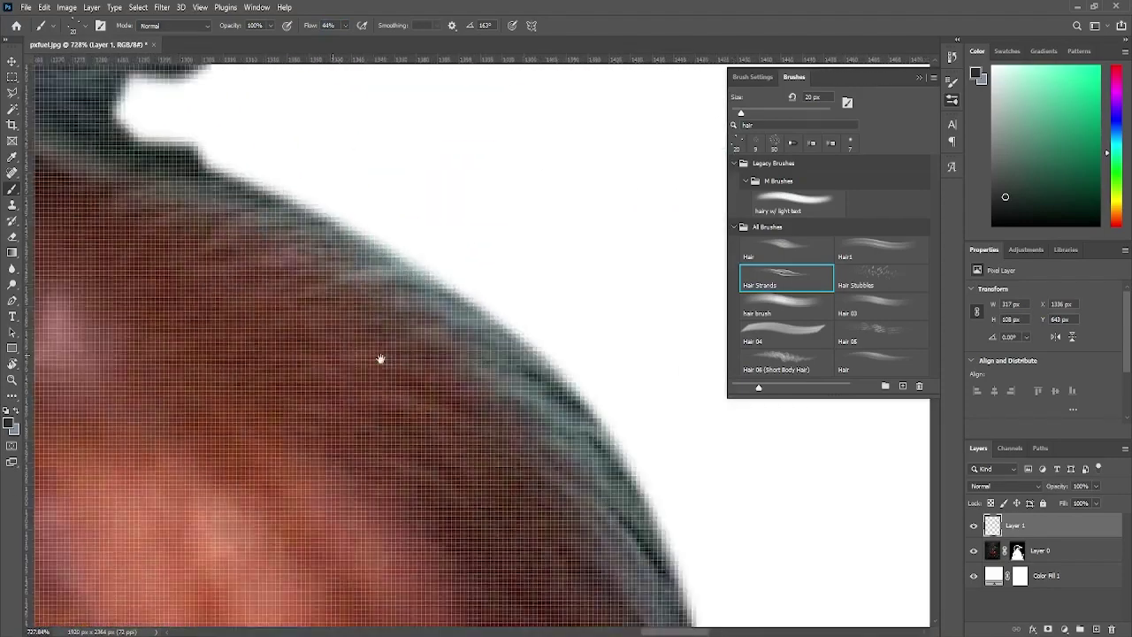
{"action": "scroll", "coordinate": [302, 222], "scroll_direction": "up", "scroll_amount": 2}
{"action": "scroll", "coordinate": [301, 222], "scroll_direction": "up", "scroll_amount": 2}
Paint grey strands along the hair edge, including its upper part.
{"action": "left_click_drag", "start_coordinate": [390, 292], "coordinate": [477, 334]}
{"action": "left_click_drag", "start_coordinate": [464, 282], "coordinate": [615, 352]}
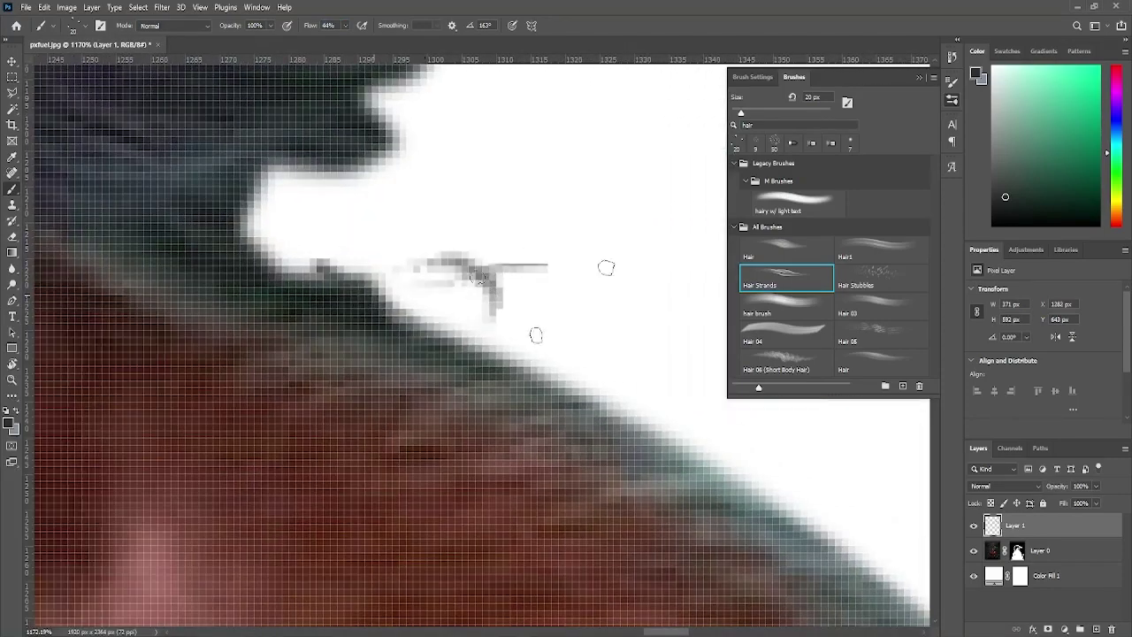
{"action": "left_click_drag", "start_coordinate": [548, 327], "coordinate": [726, 415]}
{"action": "left_click_drag", "start_coordinate": [619, 442], "coordinate": [779, 486]}
{"action": "left_click_drag", "start_coordinate": [702, 388], "coordinate": [437, 268]}
{"action": "left_click_drag", "start_coordinate": [389, 363], "coordinate": [654, 442]}
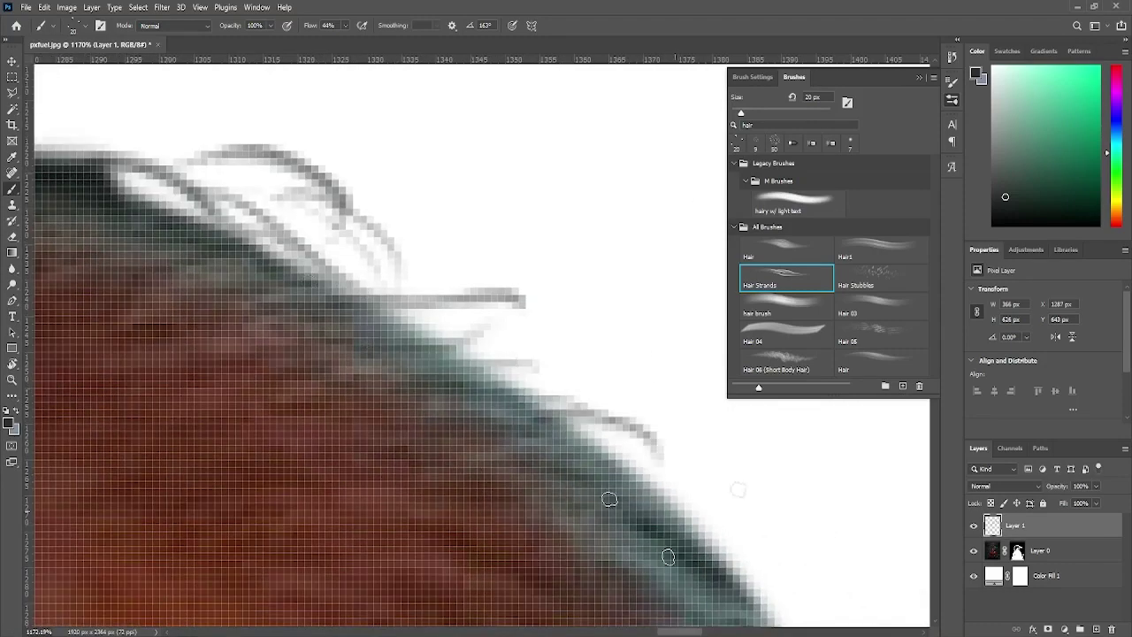
{"action": "left_click_drag", "start_coordinate": [380, 297], "coordinate": [654, 433]}
{"action": "left_click_drag", "start_coordinate": [551, 436], "coordinate": [100, 47]}
{"action": "left_click_drag", "start_coordinate": [309, 114], "coordinate": [349, 220]}
{"action": "left_click_drag", "start_coordinate": [358, 299], "coordinate": [469, 371]}
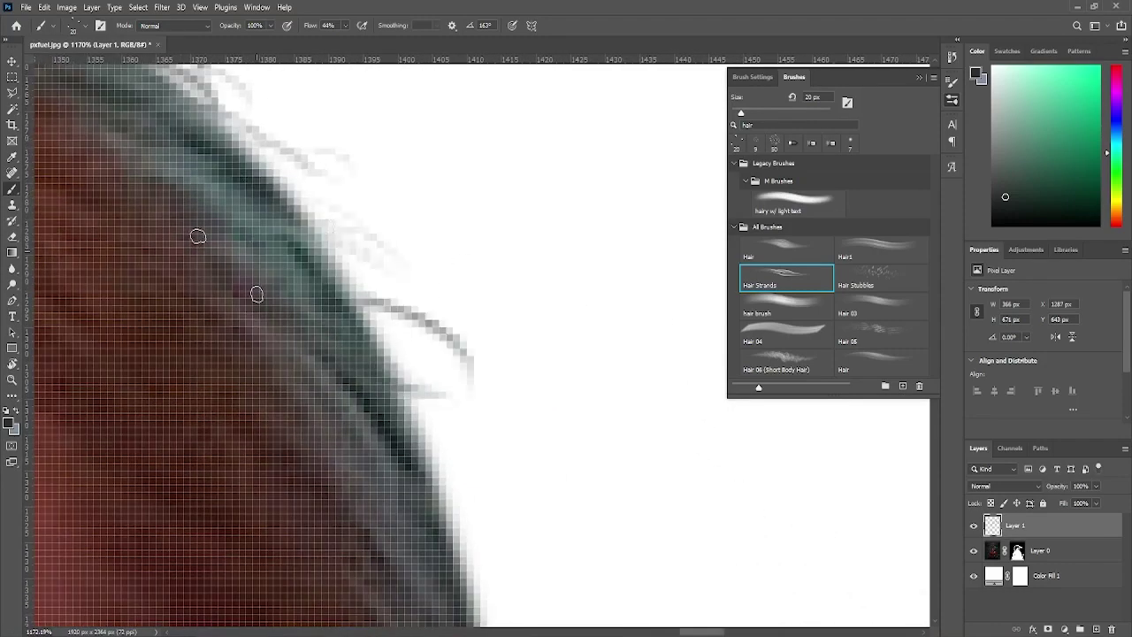
{"action": "left_click_drag", "start_coordinate": [382, 263], "coordinate": [531, 411]}
Add curling flyaway grey strands further down the hair edge.
{"action": "left_click_drag", "start_coordinate": [368, 319], "coordinate": [540, 518]}
{"action": "left_click_drag", "start_coordinate": [536, 530], "coordinate": [472, 389]}
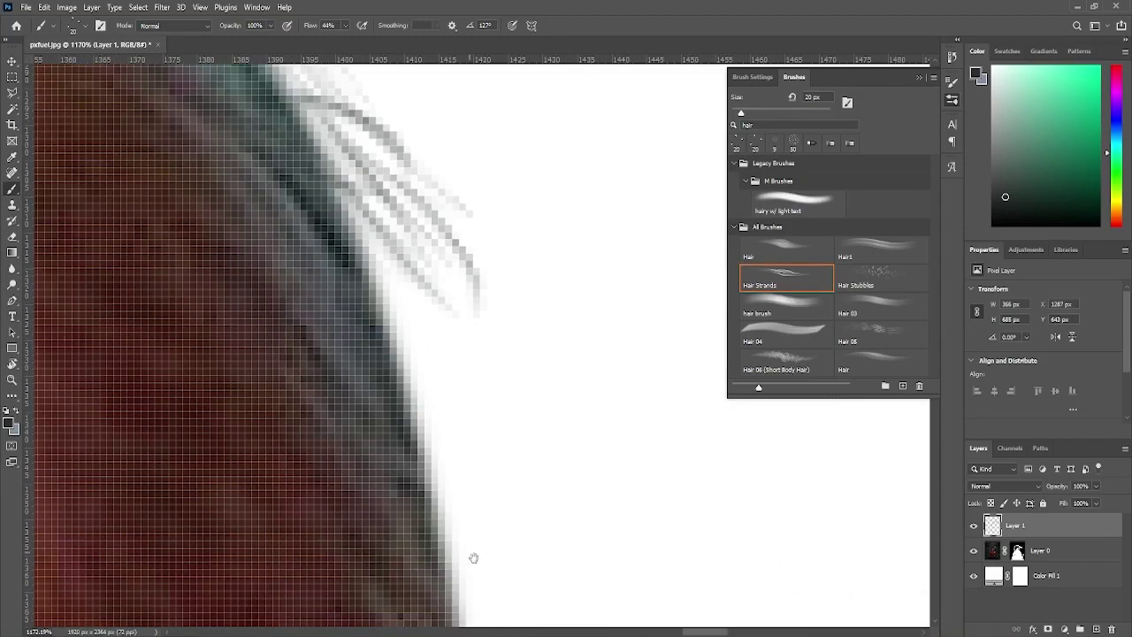
{"action": "left_click_drag", "start_coordinate": [389, 243], "coordinate": [476, 325]}
{"action": "left_click_drag", "start_coordinate": [413, 354], "coordinate": [488, 521]}
{"action": "left_click_drag", "start_coordinate": [358, 265], "coordinate": [571, 429]}
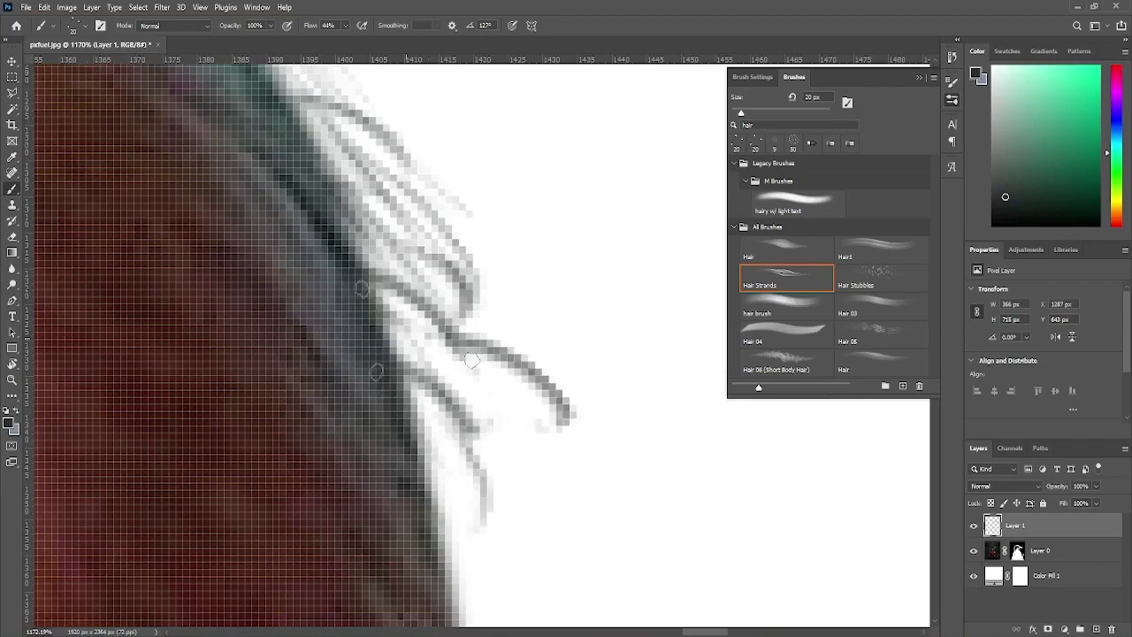
{"action": "left_click_drag", "start_coordinate": [394, 344], "coordinate": [544, 566]}
{"action": "left_click_drag", "start_coordinate": [314, 327], "coordinate": [385, 443]}
{"action": "left_click_drag", "start_coordinate": [539, 584], "coordinate": [406, 248]}
{"action": "left_click_drag", "start_coordinate": [301, 243], "coordinate": [469, 407]}
{"action": "left_click_drag", "start_coordinate": [291, 265], "coordinate": [469, 513]}
Sample red-brown, teal and red from the hair and paint strands in each colour.
{"action": "left_click", "coordinate": [246, 388], "text": "alt"}
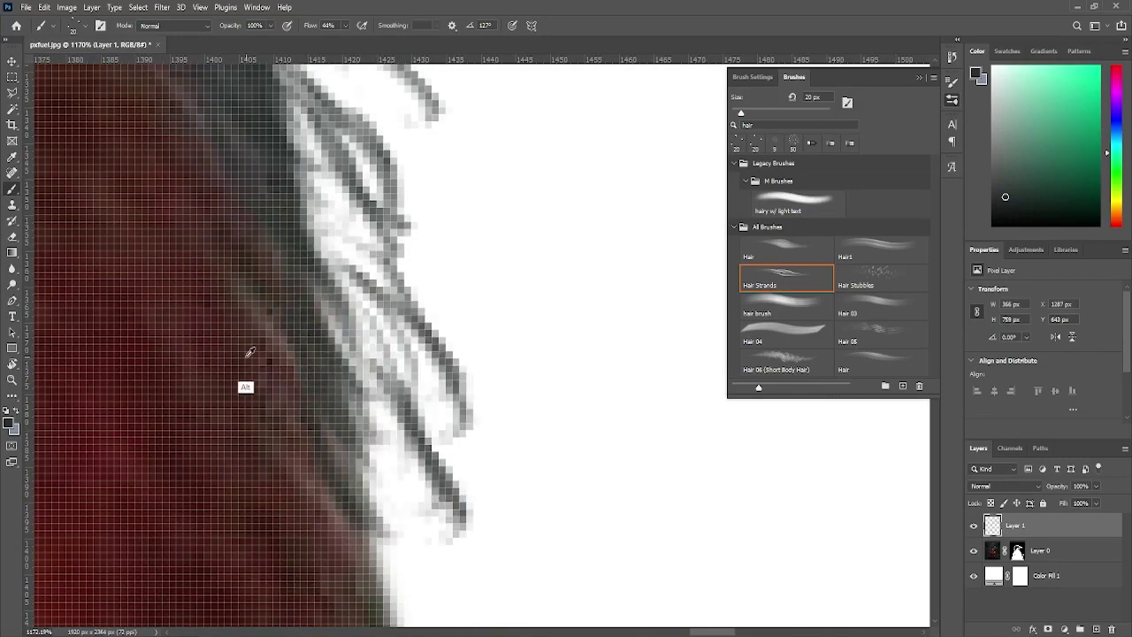
{"action": "mouse_move", "coordinate": [323, 230]}
{"action": "left_mouse_down"}
{"action": "mouse_move", "coordinate": [404, 404]}
{"action": "mouse_move", "coordinate": [438, 227]}
{"action": "left_mouse_up"}
{"action": "left_click_drag", "start_coordinate": [504, 259], "coordinate": [615, 471]}
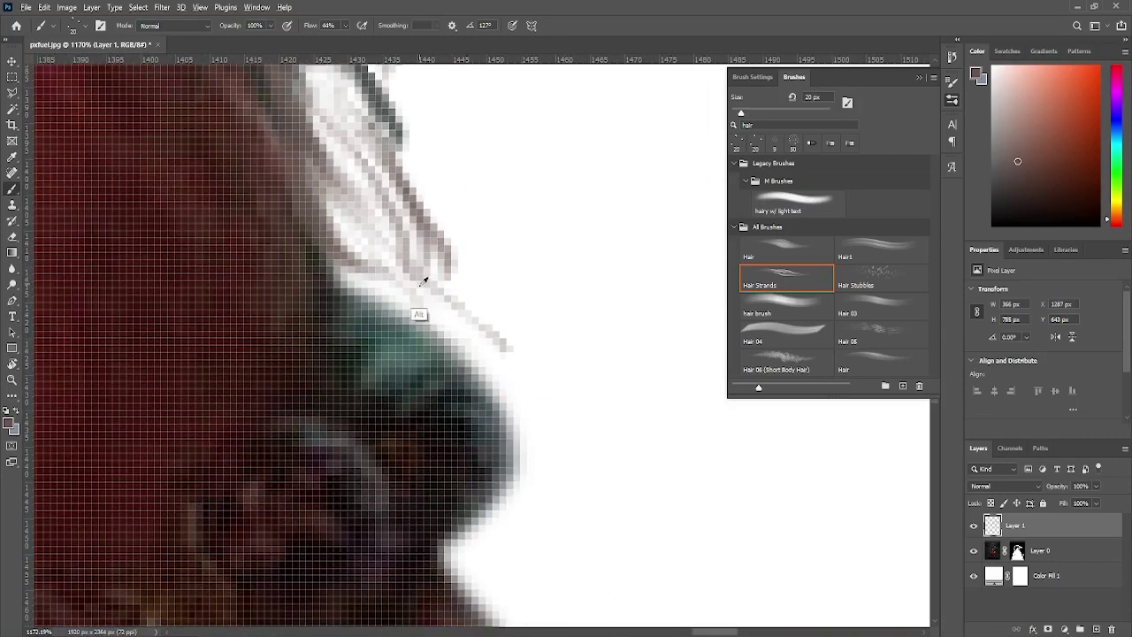
{"action": "left_click", "coordinate": [417, 309], "text": "alt"}
{"action": "left_click_drag", "start_coordinate": [424, 297], "coordinate": [544, 389]}
{"action": "left_click_drag", "start_coordinate": [469, 437], "coordinate": [592, 522]}
{"action": "left_click", "coordinate": [324, 350], "text": "alt"}
{"action": "mouse_move", "coordinate": [327, 292]}
{"action": "left_mouse_down"}
{"action": "mouse_move", "coordinate": [437, 362]}
{"action": "mouse_move", "coordinate": [273, 262]}
{"action": "left_mouse_up"}
Resample hair colours, including dark red, and paint stray strands out from the edge.
{"action": "left_click", "coordinate": [361, 341], "text": "alt"}
{"action": "left_click", "coordinate": [352, 364], "text": "alt"}
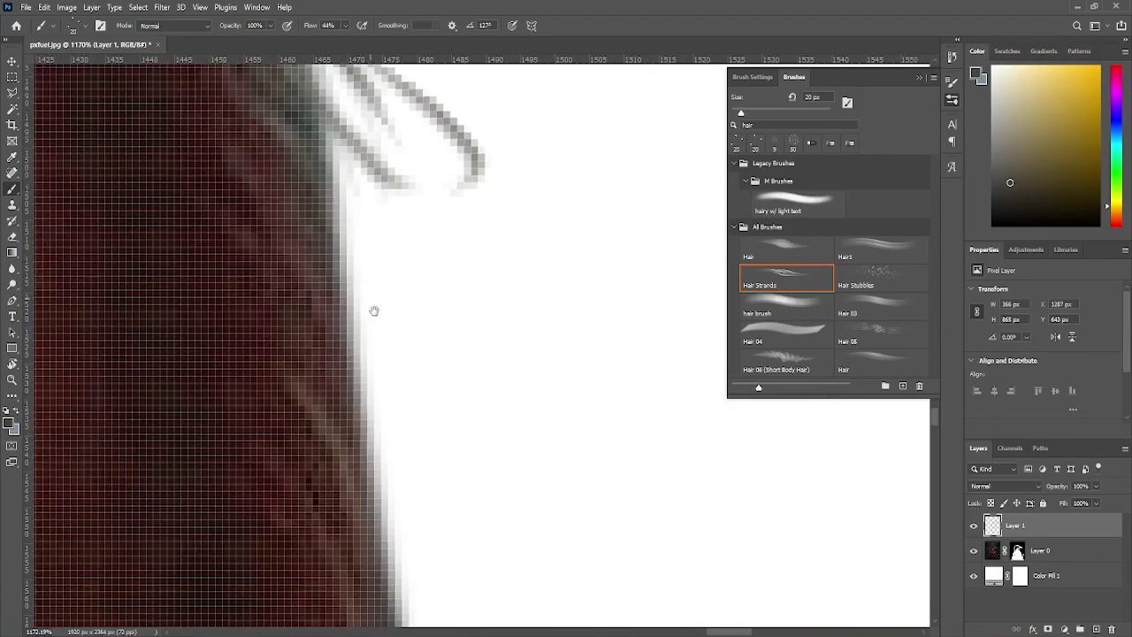
{"action": "left_click_drag", "start_coordinate": [398, 336], "coordinate": [327, 172]}
{"action": "left_click_drag", "start_coordinate": [390, 496], "coordinate": [446, 402]}
{"action": "left_click", "coordinate": [371, 184], "text": "alt"}
{"action": "left_click_drag", "start_coordinate": [296, 186], "coordinate": [415, 358]}
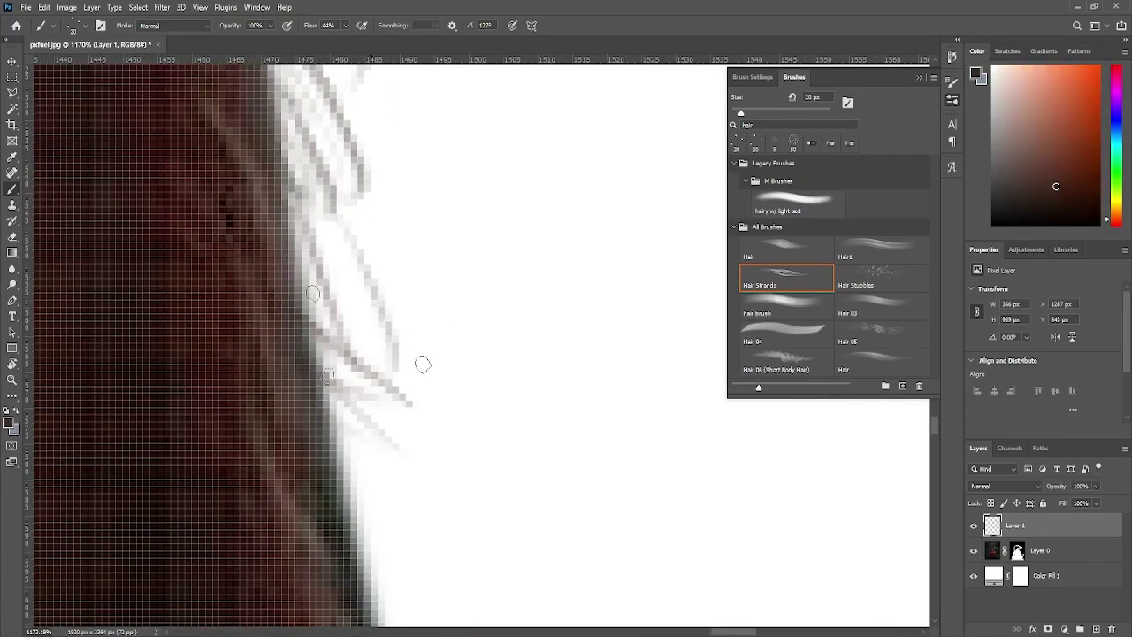
{"action": "left_click_drag", "start_coordinate": [318, 372], "coordinate": [398, 460]}
{"action": "left_click_drag", "start_coordinate": [265, 248], "coordinate": [331, 323]}
{"action": "mouse_move", "coordinate": [247, 195]}
{"action": "left_mouse_down"}
{"action": "mouse_move", "coordinate": [348, 351]}
{"action": "mouse_move", "coordinate": [301, 451]}
{"action": "left_mouse_up"}
Sample a green tone and paint more strands along the teal edge.
{"action": "scroll", "coordinate": [332, 354], "scroll_direction": "down", "scroll_amount": 2}
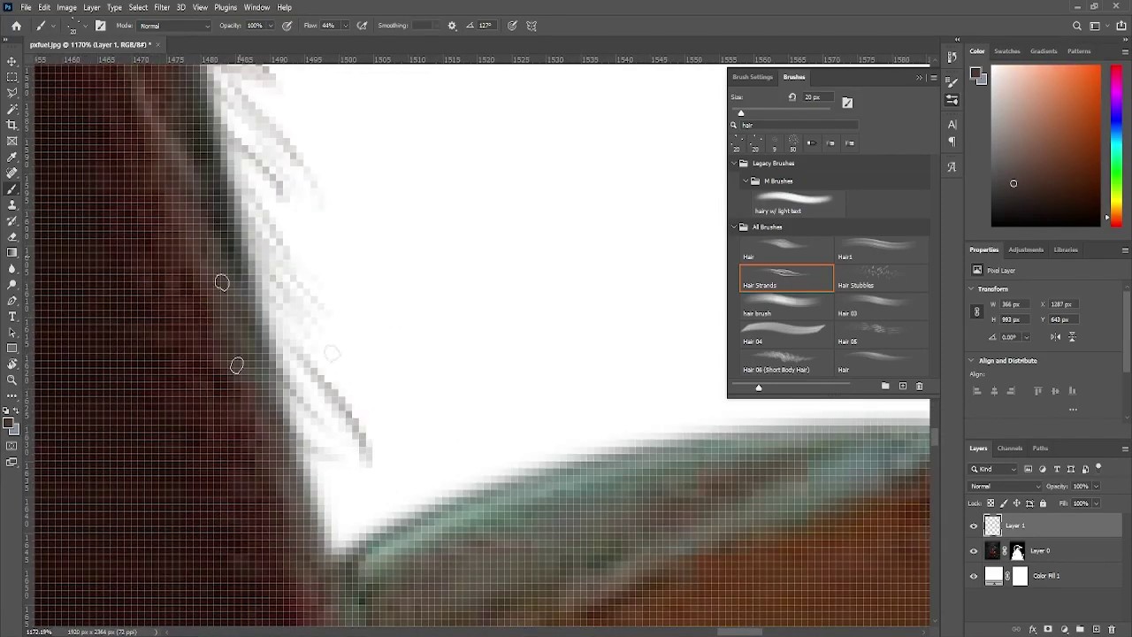
{"action": "left_click_drag", "start_coordinate": [204, 159], "coordinate": [389, 318]}
{"action": "left_click_drag", "start_coordinate": [256, 239], "coordinate": [380, 353]}
{"action": "scroll", "coordinate": [389, 429], "scroll_direction": "down", "scroll_amount": 2}
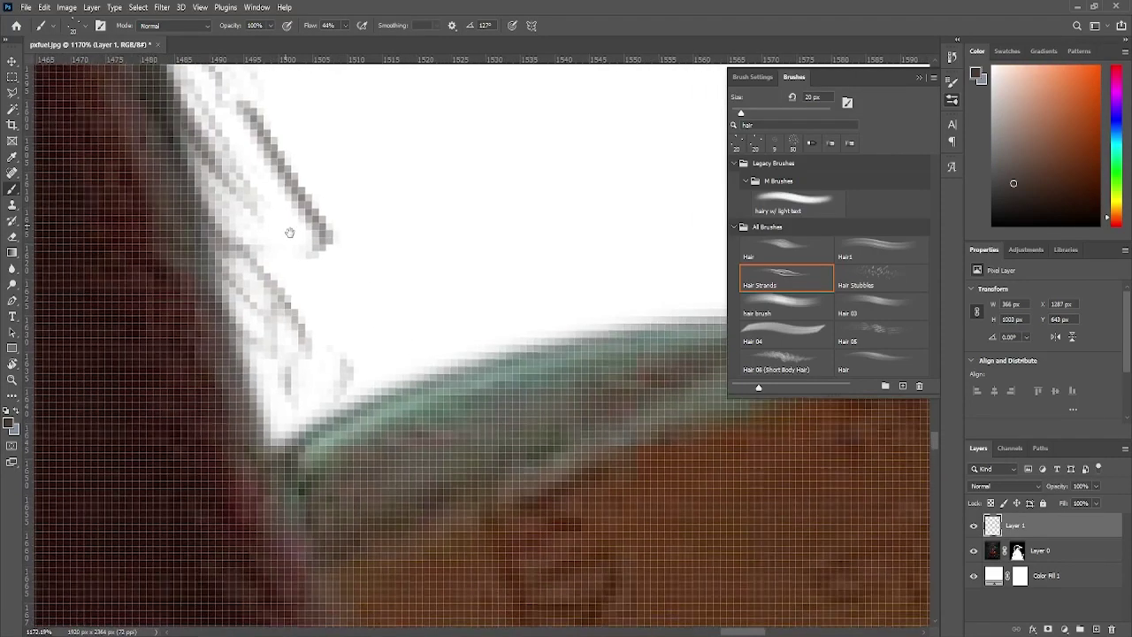
{"action": "left_click_drag", "start_coordinate": [257, 322], "coordinate": [292, 442]}
{"action": "left_click_drag", "start_coordinate": [374, 359], "coordinate": [430, 315]}
{"action": "scroll", "coordinate": [457, 286], "scroll_direction": "right", "scroll_amount": 3}
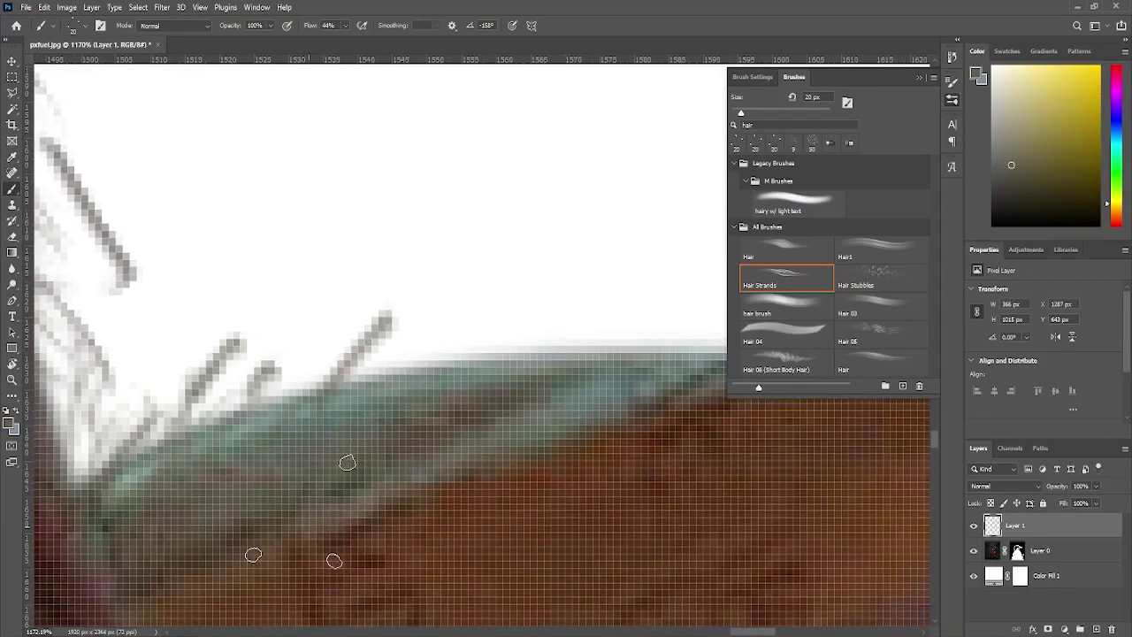
{"action": "left_click", "coordinate": [345, 407], "text": "alt"}
{"action": "scroll", "coordinate": [480, 430], "scroll_direction": "right", "scroll_amount": 3}
{"action": "mouse_move", "coordinate": [300, 429]}
{"action": "left_mouse_down"}
{"action": "mouse_move", "coordinate": [266, 430]}
{"action": "mouse_move", "coordinate": [336, 466]}
{"action": "left_mouse_up"}
{"action": "left_click_drag", "start_coordinate": [242, 450], "coordinate": [402, 450]}
{"action": "scroll", "coordinate": [375, 378], "scroll_direction": "down", "scroll_amount": 5}
Select the hair brush with the Hair 05 preset, shrunk to about 9 px.
{"action": "scroll", "coordinate": [374, 379], "scroll_direction": "up", "scroll_amount": 5}
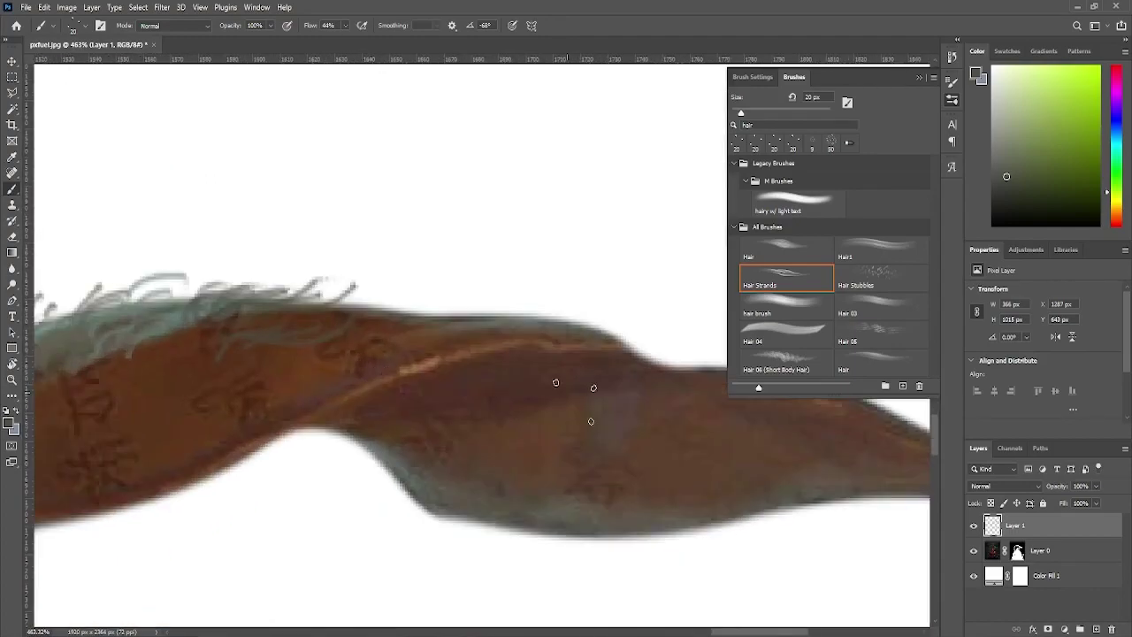
{"action": "scroll", "coordinate": [555, 383], "scroll_direction": "down", "scroll_amount": 4}
{"action": "scroll", "coordinate": [556, 383], "scroll_direction": "up", "scroll_amount": 4}
{"action": "scroll", "coordinate": [555, 383], "scroll_direction": "down", "scroll_amount": 1}
{"action": "left_click", "coordinate": [767, 303]}
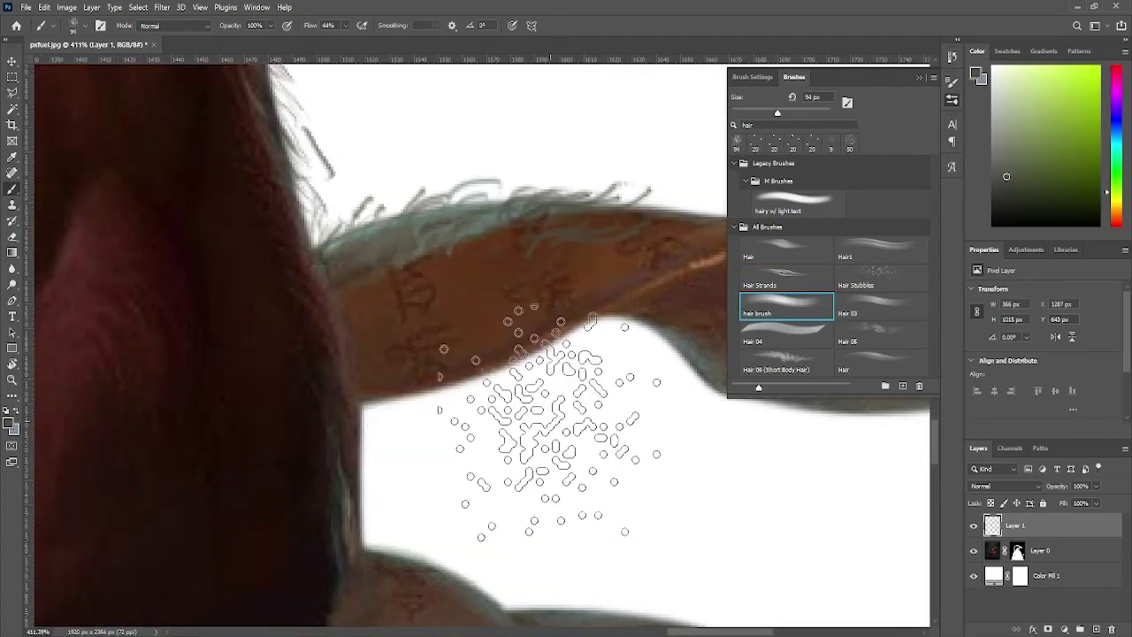
{"action": "key", "text": "bracketleft"}
{"action": "key", "text": "bracketleft"}
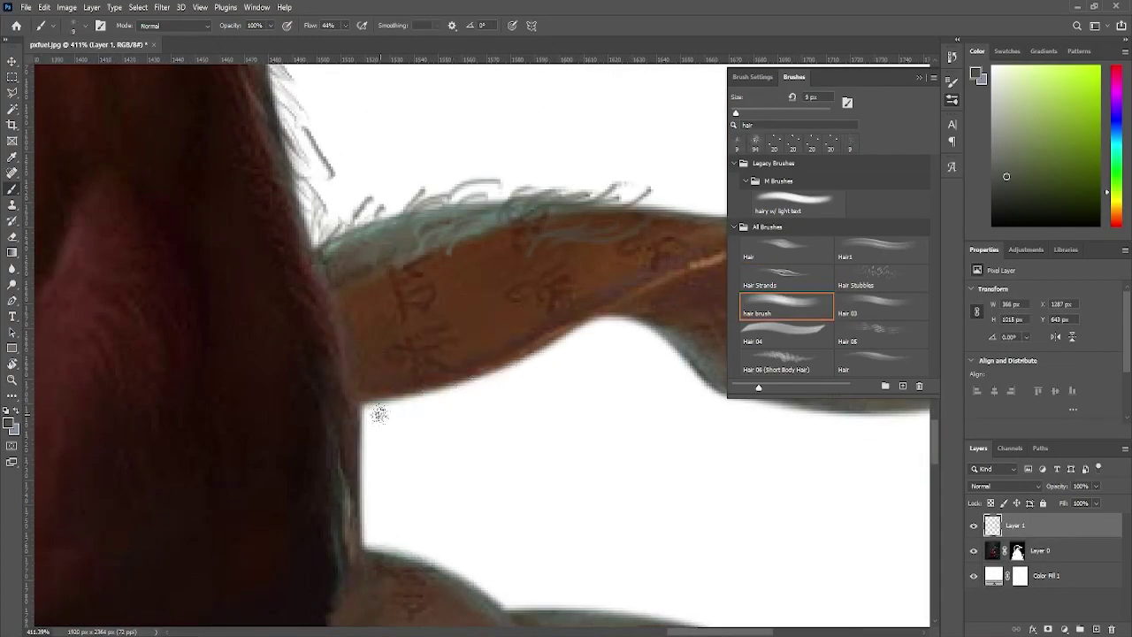
{"action": "key", "text": "period"}
{"action": "key", "text": "period"}
{"action": "key", "text": "period"}
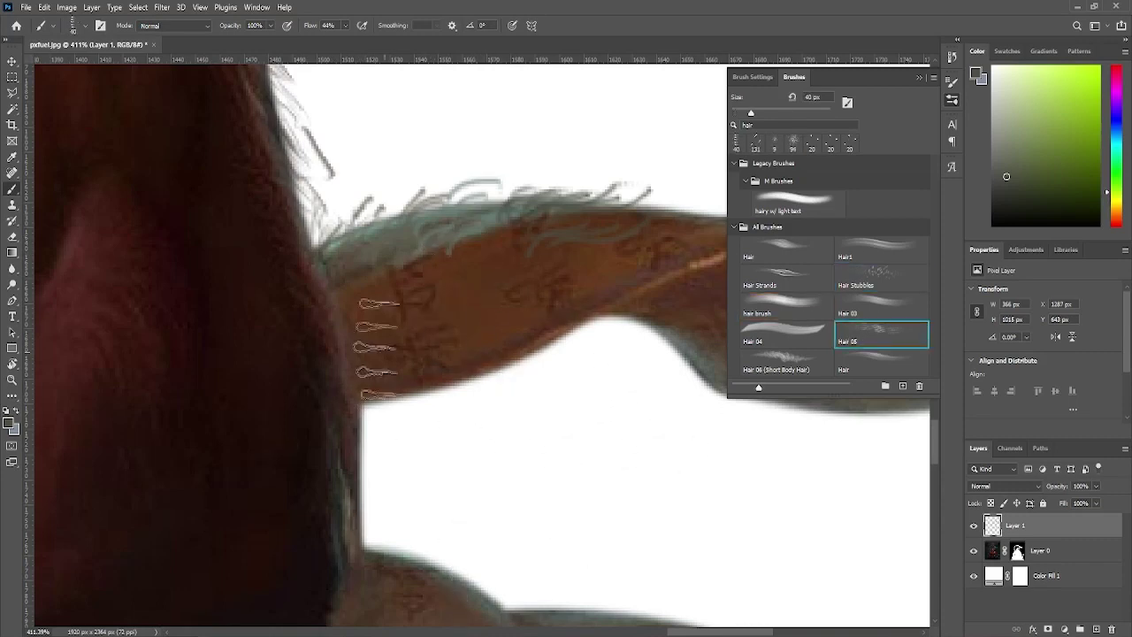
{"action": "key", "text": "bracketleft"}
{"action": "key", "text": "bracketleft"}
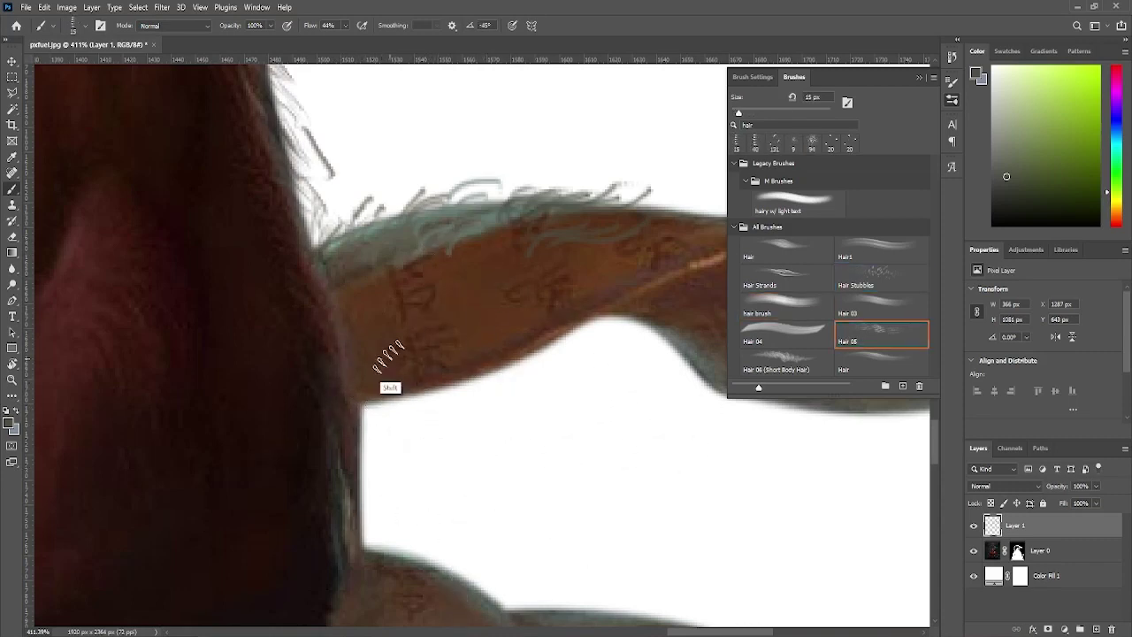
Sample a dark red-brown, paint a rotated faint grey test strand, then undo it.
{"action": "left_click", "coordinate": [318, 261], "text": "alt"}
{"action": "key", "text": "shift+Right"}
{"action": "key", "text": "shift+Right"}
{"action": "key", "text": "shift+Right"}
{"action": "left_click_drag", "start_coordinate": [361, 339], "coordinate": [381, 531]}
{"action": "scroll", "coordinate": [305, 460], "scroll_direction": "down", "scroll_amount": 3}
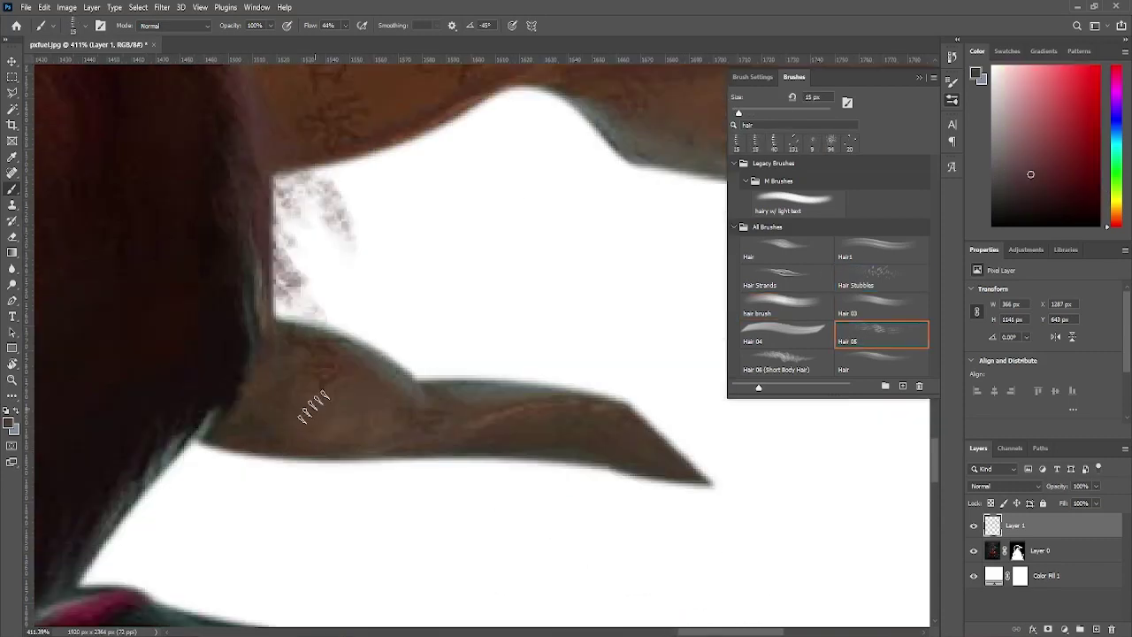
{"action": "key", "text": "period"}
{"action": "key", "text": "ctrl+z"}
Sample the dark teal edge colour and paint dark hair strands along the fur edge.
{"action": "scroll", "coordinate": [316, 321], "scroll_direction": "down", "scroll_amount": 3}
{"action": "scroll", "coordinate": [315, 321], "scroll_direction": "left", "scroll_amount": 3}
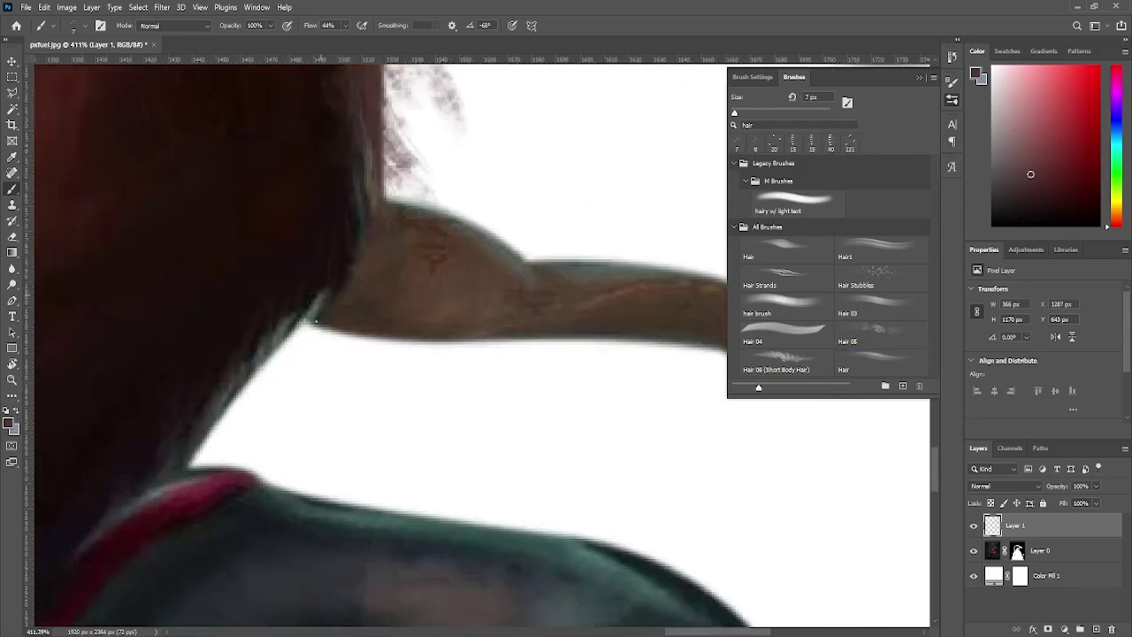
{"action": "left_click", "coordinate": [227, 407], "text": "alt"}
{"action": "left_click_drag", "start_coordinate": [246, 387], "coordinate": [212, 461]}
{"action": "scroll", "coordinate": [386, 366], "scroll_direction": "down", "scroll_amount": 3}
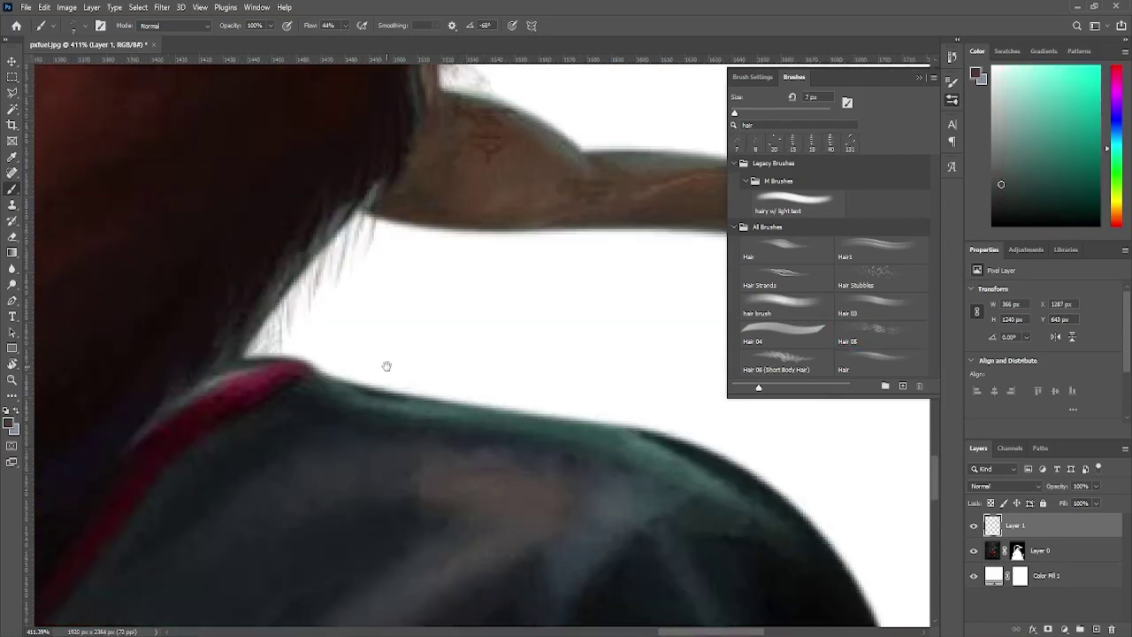
{"action": "scroll", "coordinate": [442, 310], "scroll_direction": "left", "scroll_amount": 5}
{"action": "scroll", "coordinate": [593, 217], "scroll_direction": "down", "scroll_amount": 5}
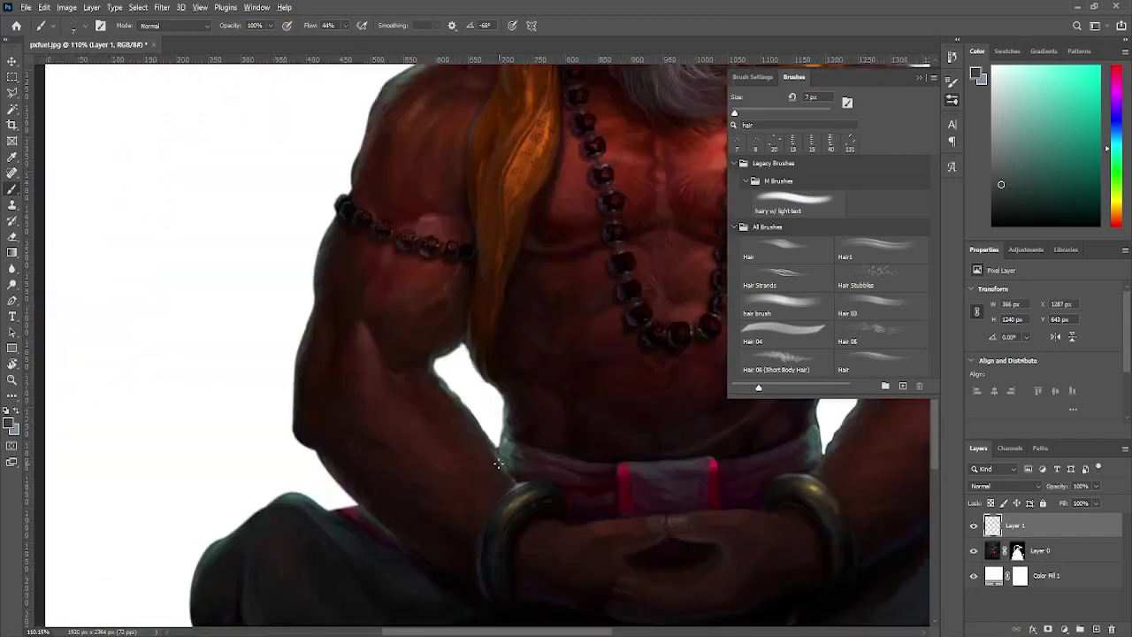
{"action": "scroll", "coordinate": [536, 435], "scroll_direction": "up", "scroll_amount": 5}
{"action": "scroll", "coordinate": [384, 227], "scroll_direction": "right", "scroll_amount": 1}
Paint thin grey hair strokes across the white patch between arm and torso.
{"action": "scroll", "coordinate": [380, 247], "scroll_direction": "up", "scroll_amount": 1}
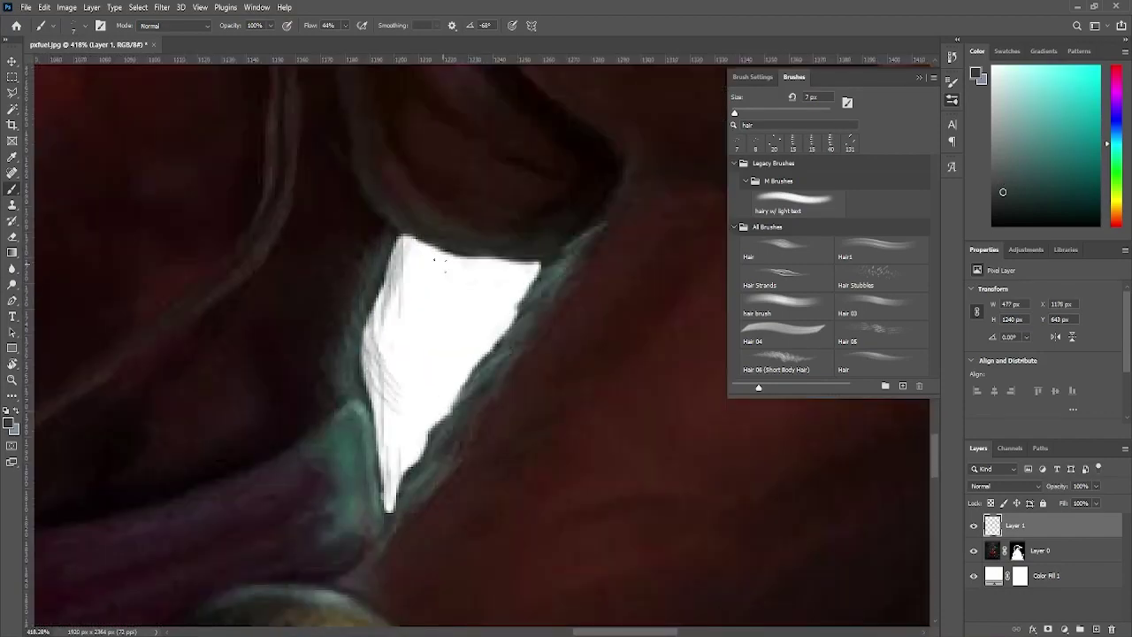
{"action": "left_click_drag", "start_coordinate": [522, 263], "coordinate": [447, 389]}
{"action": "left_click_drag", "start_coordinate": [504, 318], "coordinate": [416, 417]}
{"action": "left_click_drag", "start_coordinate": [465, 372], "coordinate": [389, 482]}
{"action": "left_click_drag", "start_coordinate": [491, 340], "coordinate": [389, 464]}
{"action": "left_click_drag", "start_coordinate": [535, 265], "coordinate": [451, 381]}
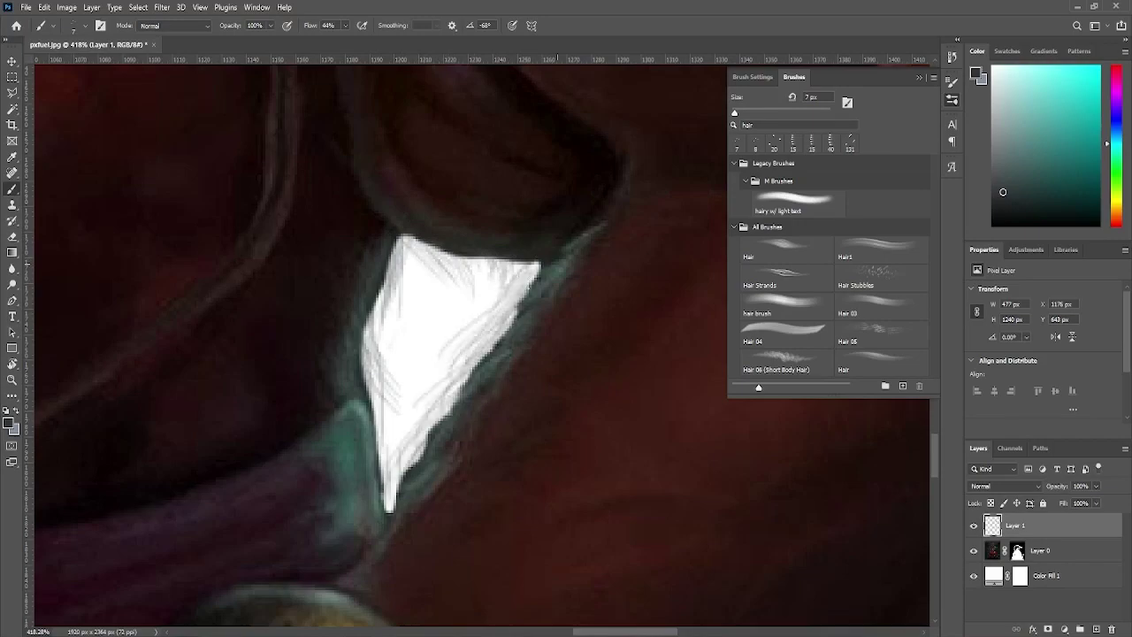
{"action": "scroll", "coordinate": [265, 480], "scroll_direction": "down", "scroll_amount": 5}
{"action": "scroll", "coordinate": [412, 392], "scroll_direction": "up", "scroll_amount": 4}
{"action": "scroll", "coordinate": [425, 306], "scroll_direction": "up", "scroll_amount": 4}
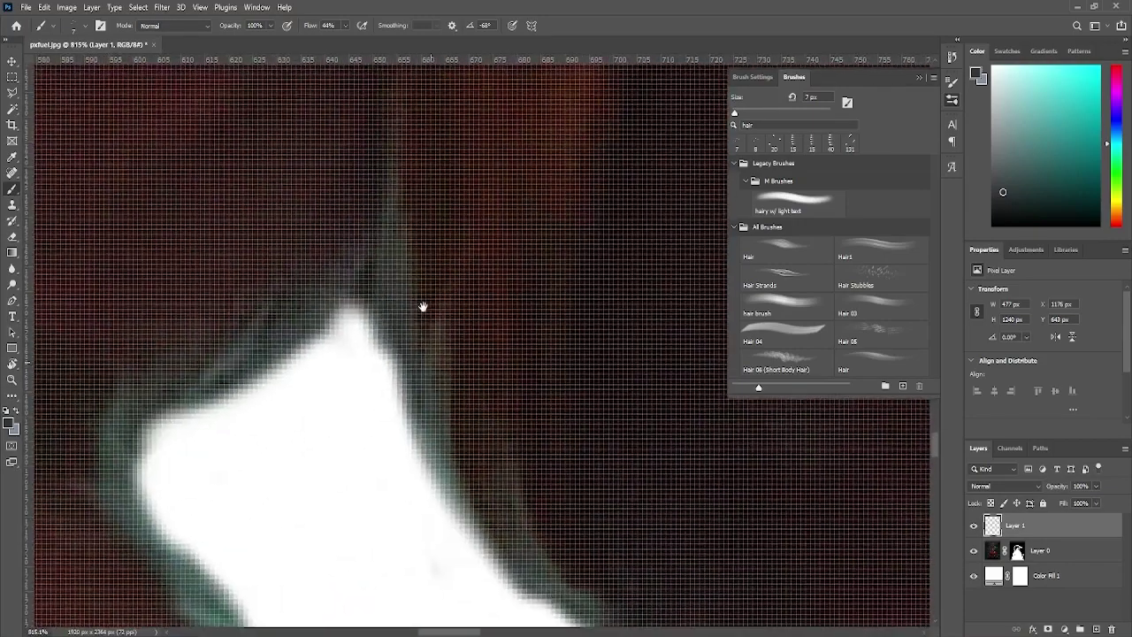
{"action": "scroll", "coordinate": [397, 408], "scroll_direction": "up", "scroll_amount": 3}
Set the brush to 3 px at 100% flow and paint dark strokes at the spike edge.
{"action": "left_click_drag", "start_coordinate": [397, 408], "coordinate": [379, 262]}
{"action": "key", "text": "bracketleft"}
{"action": "key", "text": "bracketleft"}
{"action": "key", "text": "bracketleft"}
{"action": "key", "text": "shift+0"}
{"action": "left_click_drag", "start_coordinate": [406, 320], "coordinate": [363, 476]}
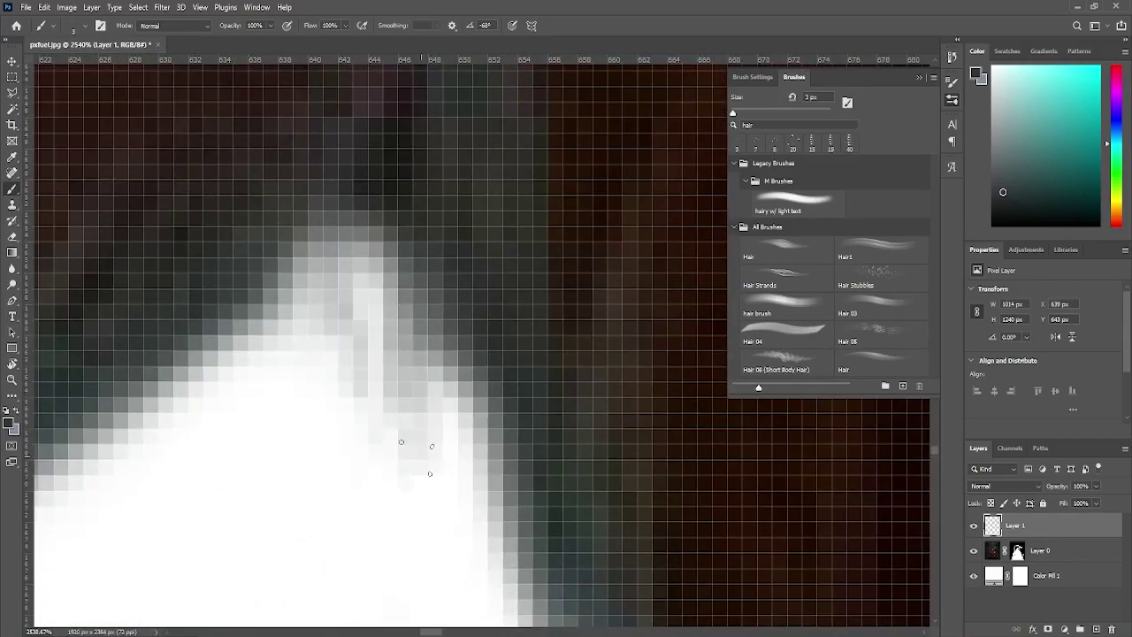
{"action": "scroll", "coordinate": [390, 398], "scroll_direction": "down", "scroll_amount": 3}
{"action": "left_click_drag", "start_coordinate": [430, 308], "coordinate": [400, 396]}
{"action": "left_click_drag", "start_coordinate": [467, 345], "coordinate": [421, 499]}
{"action": "scroll", "coordinate": [396, 382], "scroll_direction": "up", "scroll_amount": 2}
Add short dark strokes along the white gap's edge and the spike.
{"action": "left_click_drag", "start_coordinate": [345, 239], "coordinate": [469, 487]}
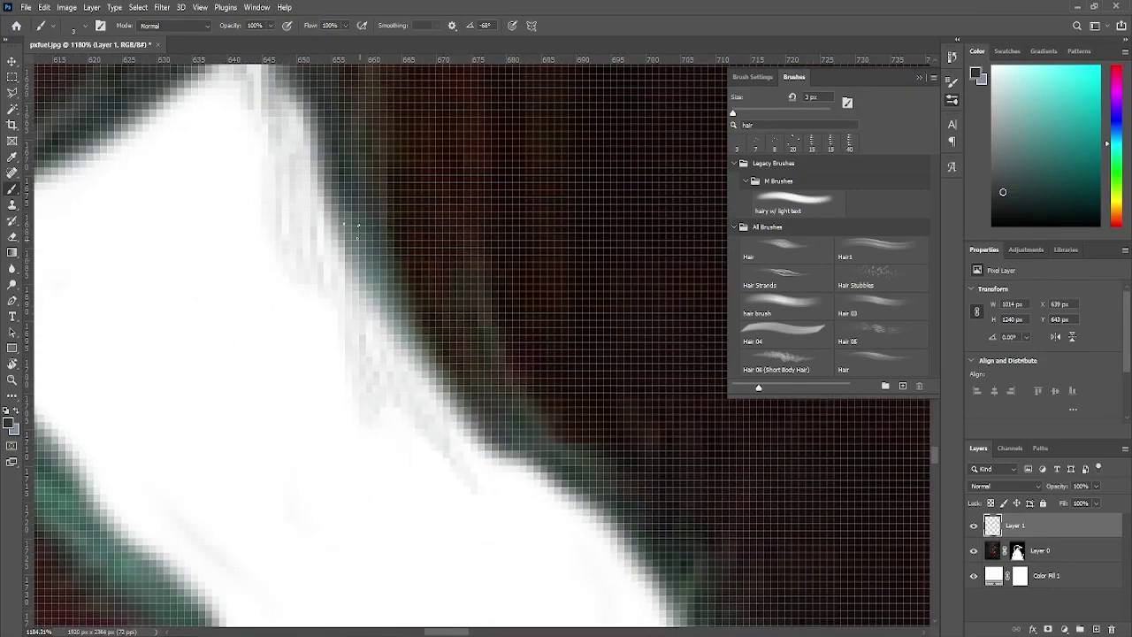
{"action": "left_click_drag", "start_coordinate": [327, 177], "coordinate": [292, 362]}
{"action": "scroll", "coordinate": [389, 354], "scroll_direction": "right", "scroll_amount": 2}
{"action": "left_click_drag", "start_coordinate": [406, 318], "coordinate": [504, 478]}
{"action": "scroll", "coordinate": [398, 336], "scroll_direction": "right", "scroll_amount": 2}
{"action": "left_click_drag", "start_coordinate": [451, 274], "coordinate": [406, 407]}
{"action": "scroll", "coordinate": [424, 309], "scroll_direction": "down", "scroll_amount": 3}
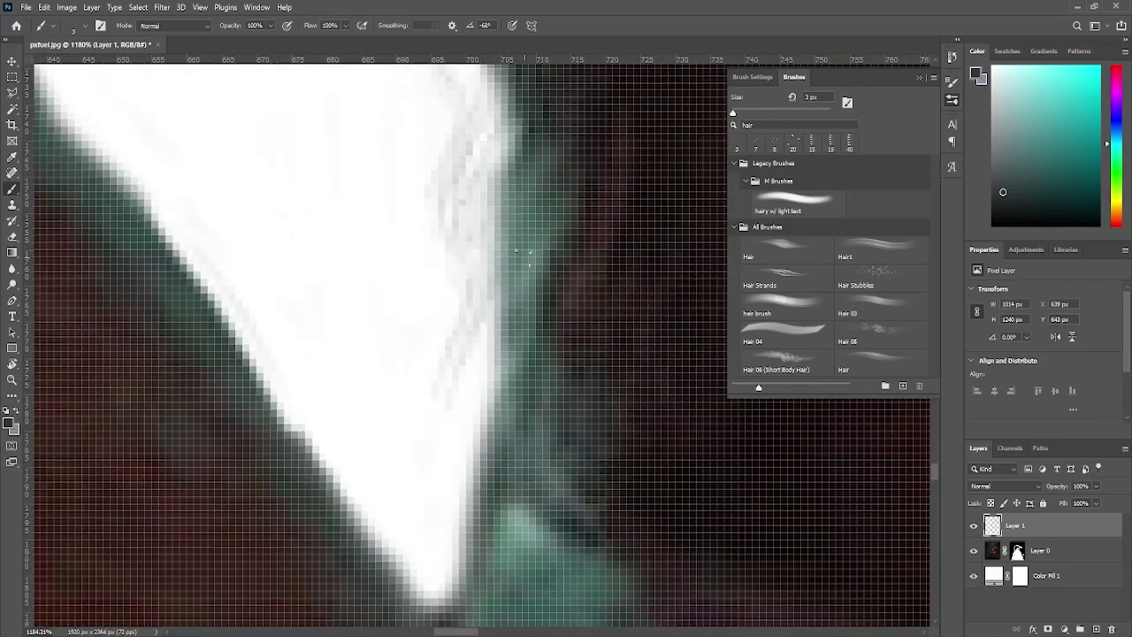
{"action": "left_click_drag", "start_coordinate": [451, 252], "coordinate": [475, 399]}
{"action": "scroll", "coordinate": [482, 389], "scroll_direction": "down", "scroll_amount": 1}
{"action": "scroll", "coordinate": [486, 381], "scroll_direction": "up", "scroll_amount": 1}
{"action": "scroll", "coordinate": [486, 381], "scroll_direction": "left", "scroll_amount": 1}
{"action": "mouse_move", "coordinate": [499, 459]}
{"action": "left_mouse_down"}
{"action": "mouse_move", "coordinate": [423, 432]}
{"action": "mouse_move", "coordinate": [531, 504]}
{"action": "left_mouse_up"}
Paint hair-like grey strokes along the teal edge of the gap.
{"action": "left_click_drag", "start_coordinate": [468, 341], "coordinate": [407, 402]}
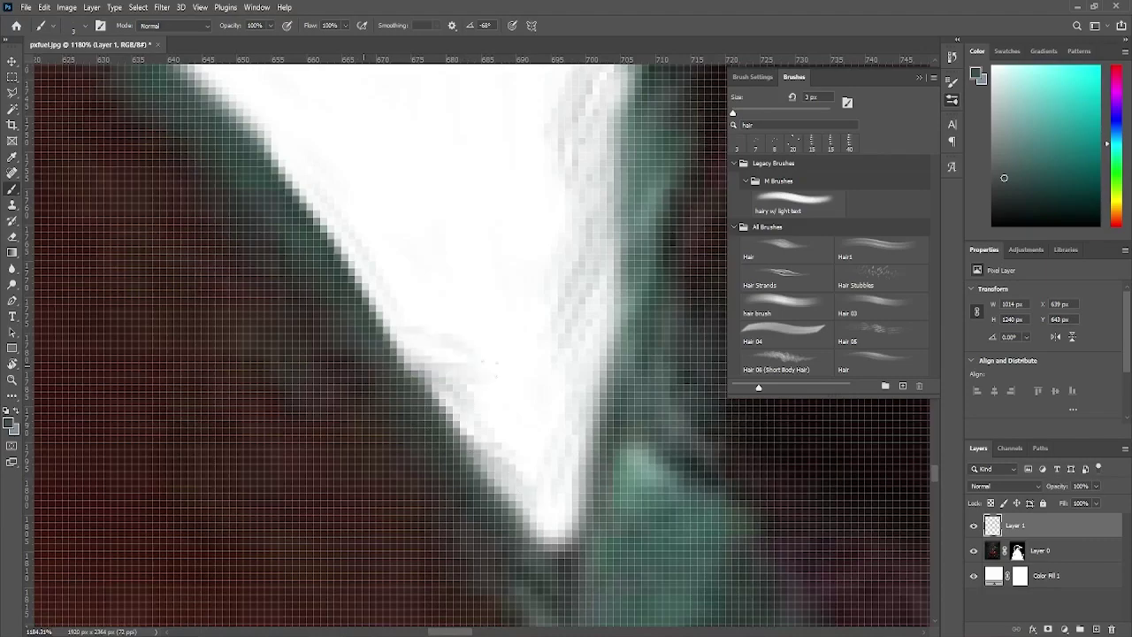
{"action": "scroll", "coordinate": [442, 371], "scroll_direction": "up", "scroll_amount": 3}
{"action": "left_click_drag", "start_coordinate": [464, 309], "coordinate": [557, 363]}
{"action": "left_click_drag", "start_coordinate": [354, 199], "coordinate": [540, 296]}
{"action": "scroll", "coordinate": [443, 354], "scroll_direction": "left", "scroll_amount": 2}
Add more grey hair strokes on the spike and darken its edge.
{"action": "left_click_drag", "start_coordinate": [336, 199], "coordinate": [517, 283]}
{"action": "scroll", "coordinate": [424, 336], "scroll_direction": "left", "scroll_amount": 2}
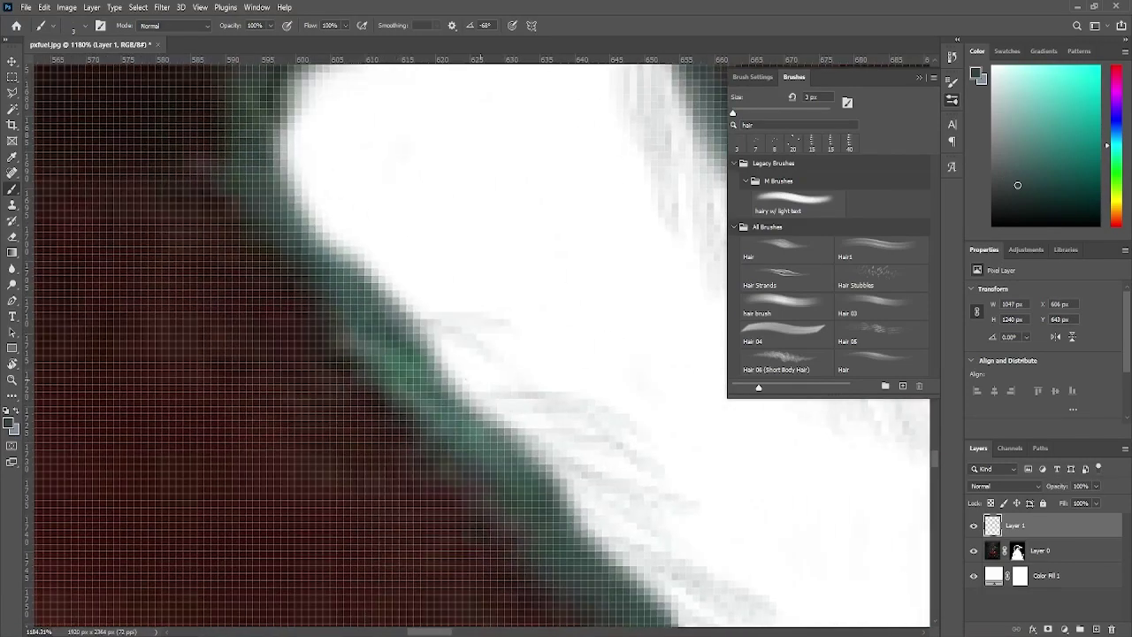
{"action": "left_click_drag", "start_coordinate": [393, 296], "coordinate": [531, 398]}
{"action": "scroll", "coordinate": [372, 230], "scroll_direction": "up", "scroll_amount": 3}
{"action": "left_click_drag", "start_coordinate": [305, 247], "coordinate": [416, 359]}
{"action": "left_click_drag", "start_coordinate": [513, 124], "coordinate": [566, 337]}
{"action": "left_click_drag", "start_coordinate": [469, 197], "coordinate": [398, 318]}
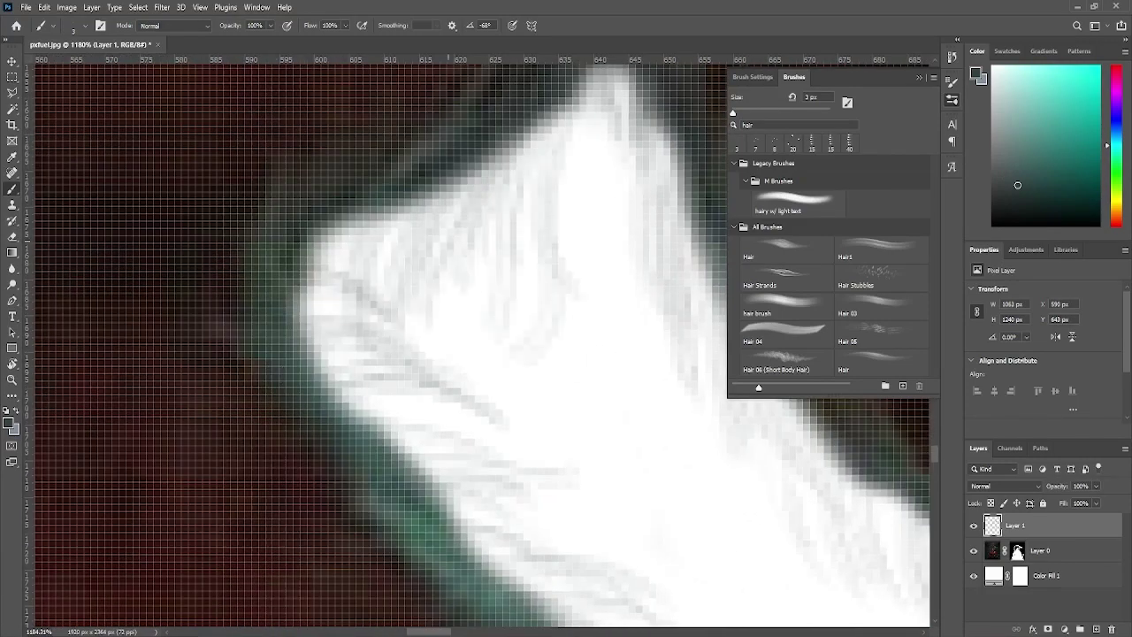
{"action": "scroll", "coordinate": [430, 328], "scroll_direction": "down", "scroll_amount": 5}
{"action": "scroll", "coordinate": [455, 354], "scroll_direction": "up", "scroll_amount": 2}
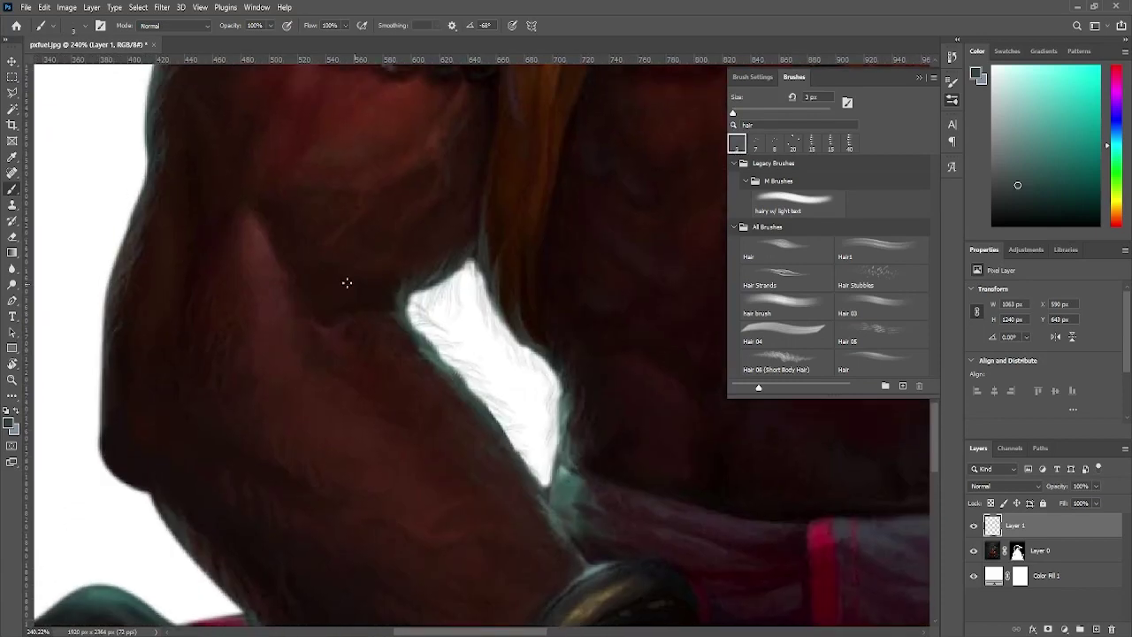
{"action": "scroll", "coordinate": [347, 282], "scroll_direction": "up", "scroll_amount": 3}
{"action": "scroll", "coordinate": [347, 282], "scroll_direction": "left", "scroll_amount": 3}
Pick a small brush tip and paint a first thin curved dark stroke.
{"action": "left_click", "coordinate": [753, 76]}
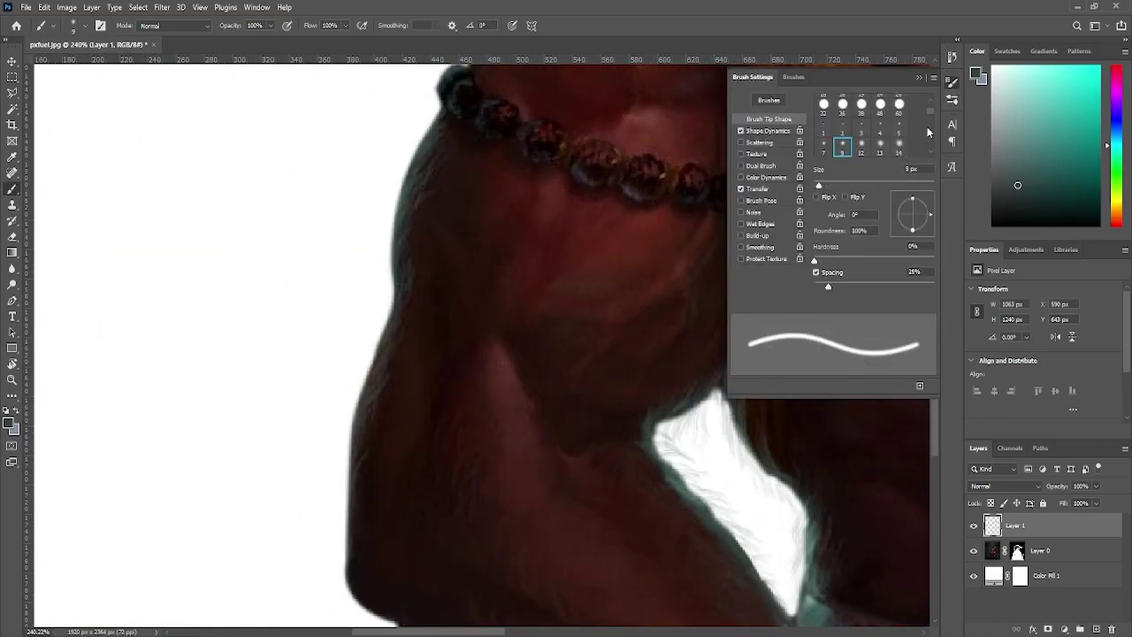
{"action": "scroll", "coordinate": [927, 131], "scroll_direction": "up", "scroll_amount": 3}
{"action": "left_click", "coordinate": [860, 103]}
{"action": "left_click_drag", "start_coordinate": [325, 189], "coordinate": [240, 308]}
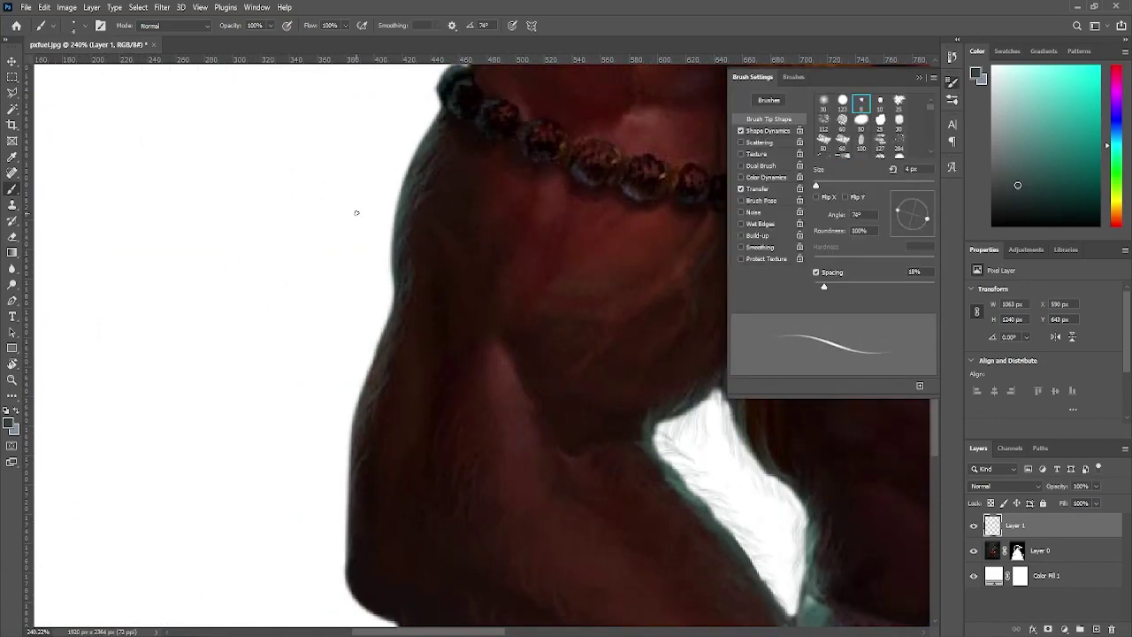
Paint thin hair strokes along the horn's edges, especially its right edge.
{"action": "scroll", "coordinate": [490, 301], "scroll_direction": "down", "scroll_amount": 3}
{"action": "scroll", "coordinate": [495, 310], "scroll_direction": "up", "scroll_amount": 4}
{"action": "scroll", "coordinate": [542, 460], "scroll_direction": "up", "scroll_amount": 1}
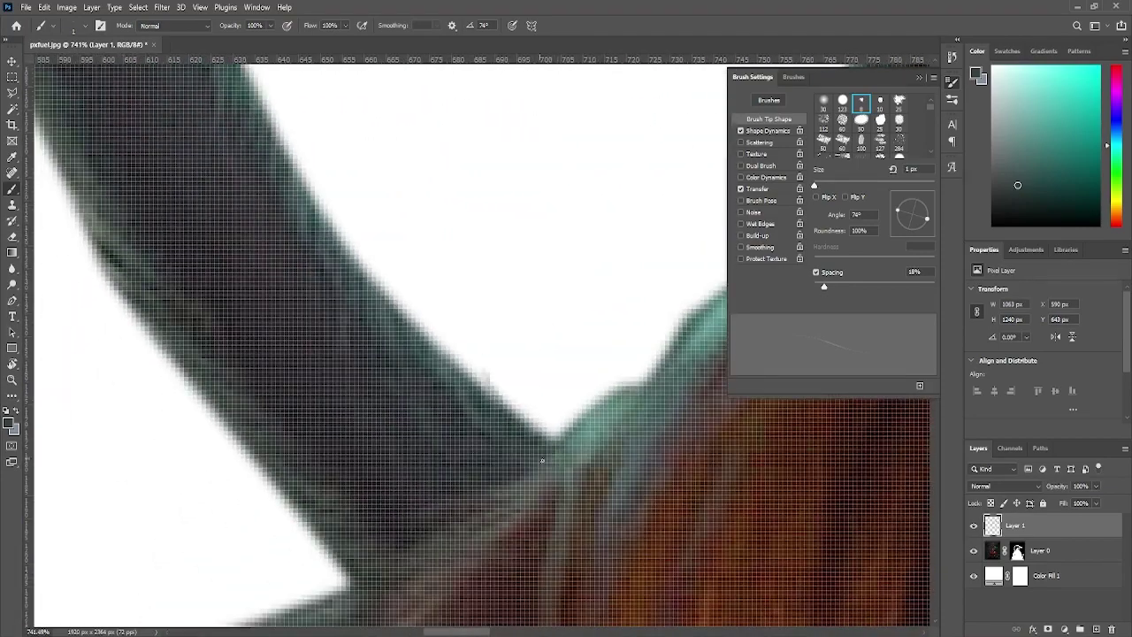
{"action": "left_click_drag", "start_coordinate": [415, 324], "coordinate": [402, 327]}
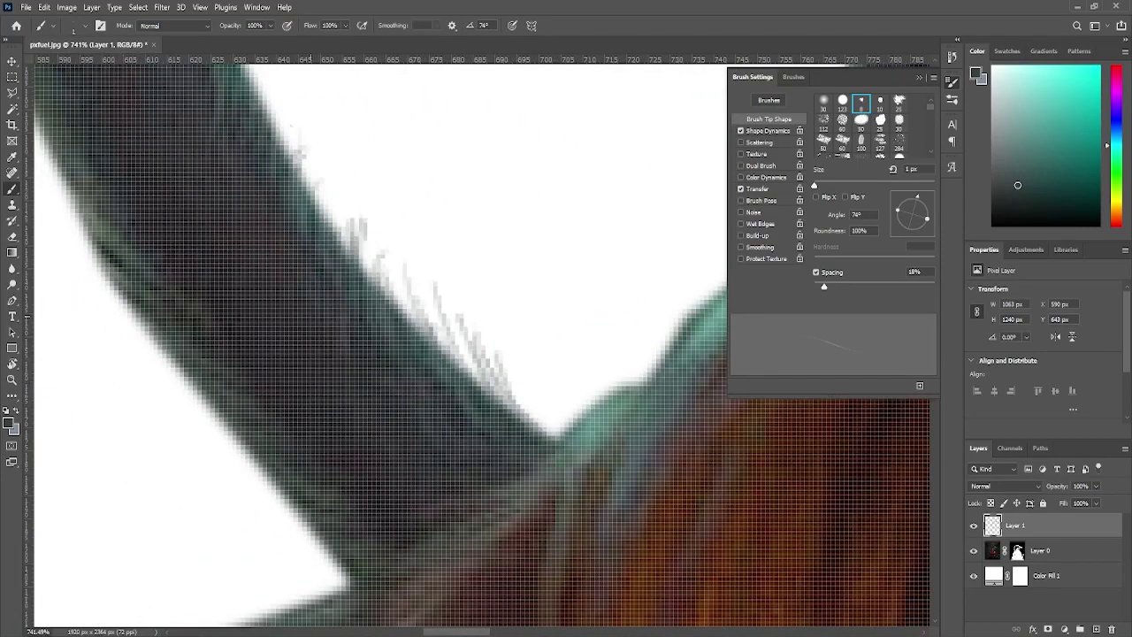
{"action": "left_click_drag", "start_coordinate": [309, 80], "coordinate": [373, 354]}
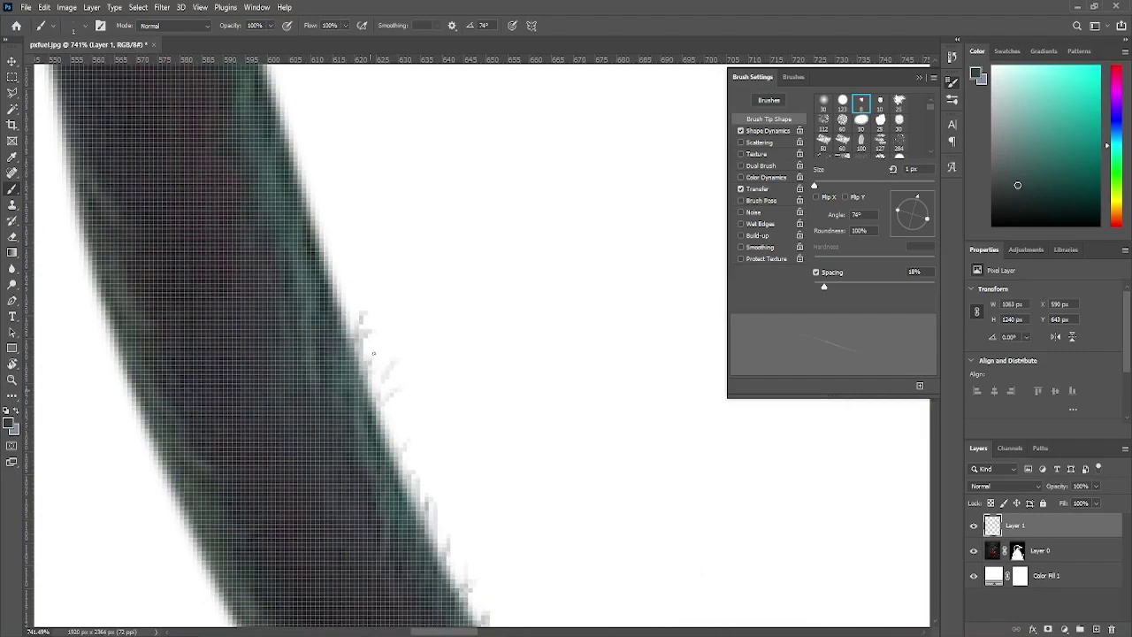
{"action": "scroll", "coordinate": [321, 303], "scroll_direction": "down", "scroll_amount": 3}
{"action": "scroll", "coordinate": [409, 187], "scroll_direction": "up", "scroll_amount": 1}
{"action": "scroll", "coordinate": [467, 291], "scroll_direction": "up", "scroll_amount": 3}
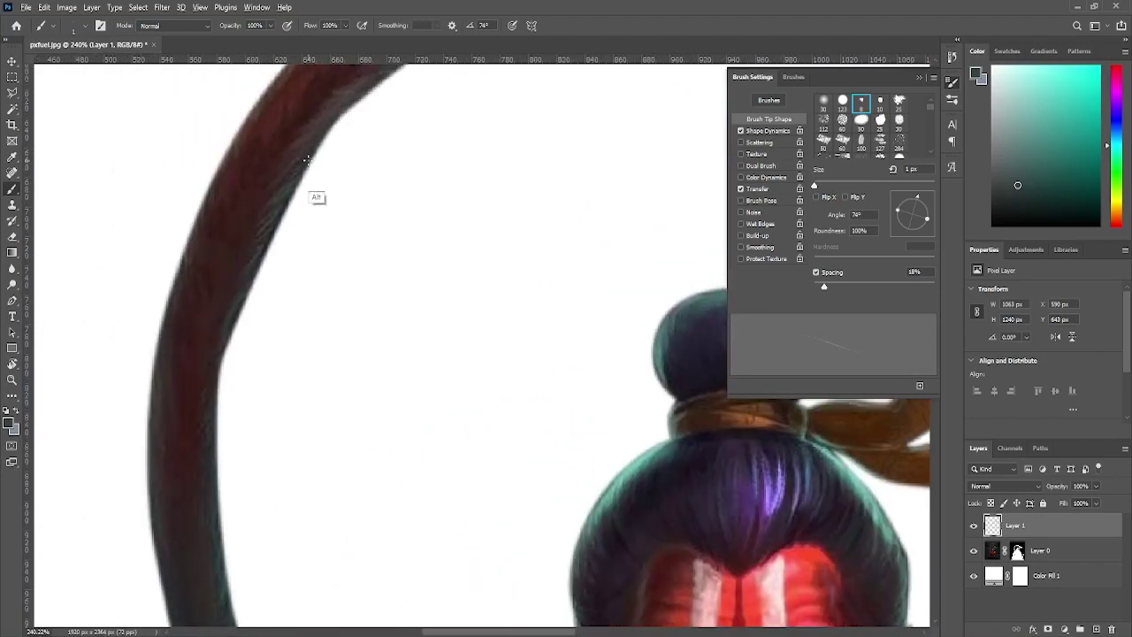
{"action": "left_click_drag", "start_coordinate": [288, 207], "coordinate": [272, 260]}
{"action": "scroll", "coordinate": [221, 322], "scroll_direction": "up", "scroll_amount": 3}
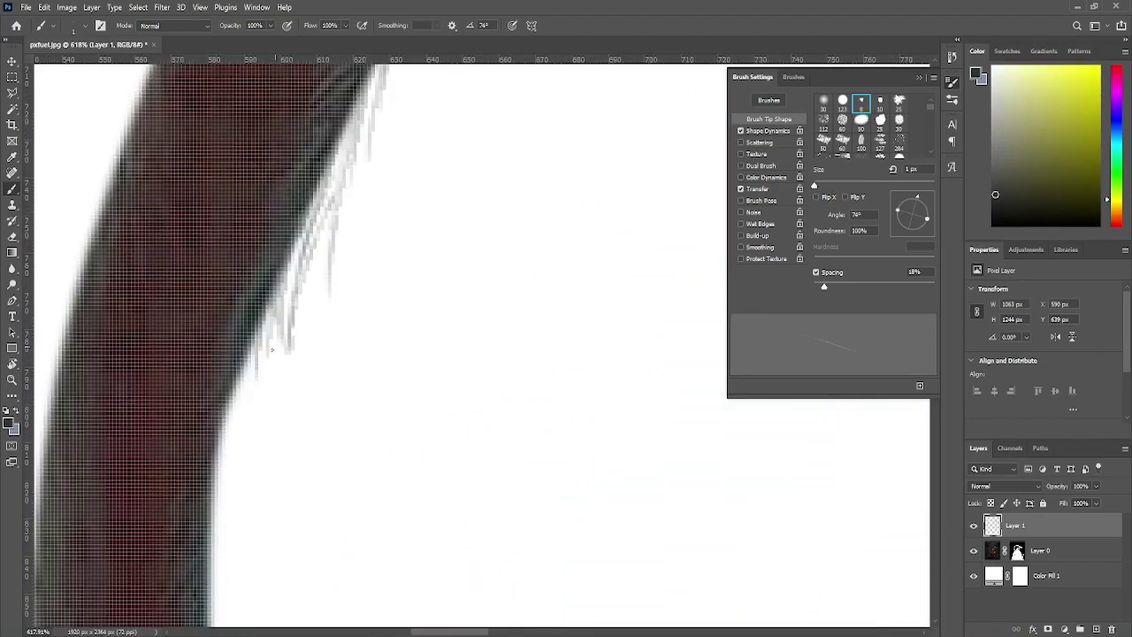
{"action": "scroll", "coordinate": [345, 275], "scroll_direction": "down", "scroll_amount": 5}
{"action": "left_click_drag", "start_coordinate": [263, 168], "coordinate": [244, 491]}
{"action": "scroll", "coordinate": [265, 266], "scroll_direction": "left", "scroll_amount": 2}
{"action": "mouse_move", "coordinate": [288, 160]}
{"action": "left_mouse_down"}
{"action": "mouse_move", "coordinate": [296, 341]}
{"action": "mouse_move", "coordinate": [278, 289]}
{"action": "left_mouse_up"}
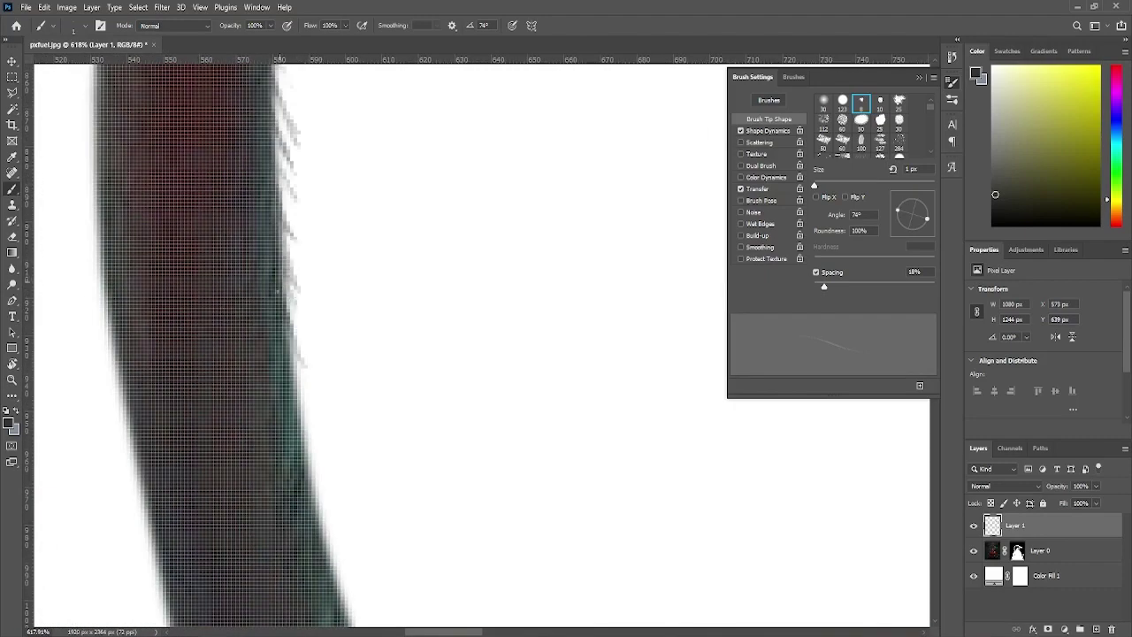
{"action": "scroll", "coordinate": [294, 400], "scroll_direction": "right", "scroll_amount": 3}
{"action": "mouse_move", "coordinate": [223, 234]}
{"action": "left_mouse_down"}
{"action": "mouse_move", "coordinate": [266, 340]}
{"action": "mouse_move", "coordinate": [274, 423]}
{"action": "mouse_move", "coordinate": [297, 479]}
{"action": "left_mouse_up"}
{"action": "scroll", "coordinate": [278, 442], "scroll_direction": "down", "scroll_amount": 3}
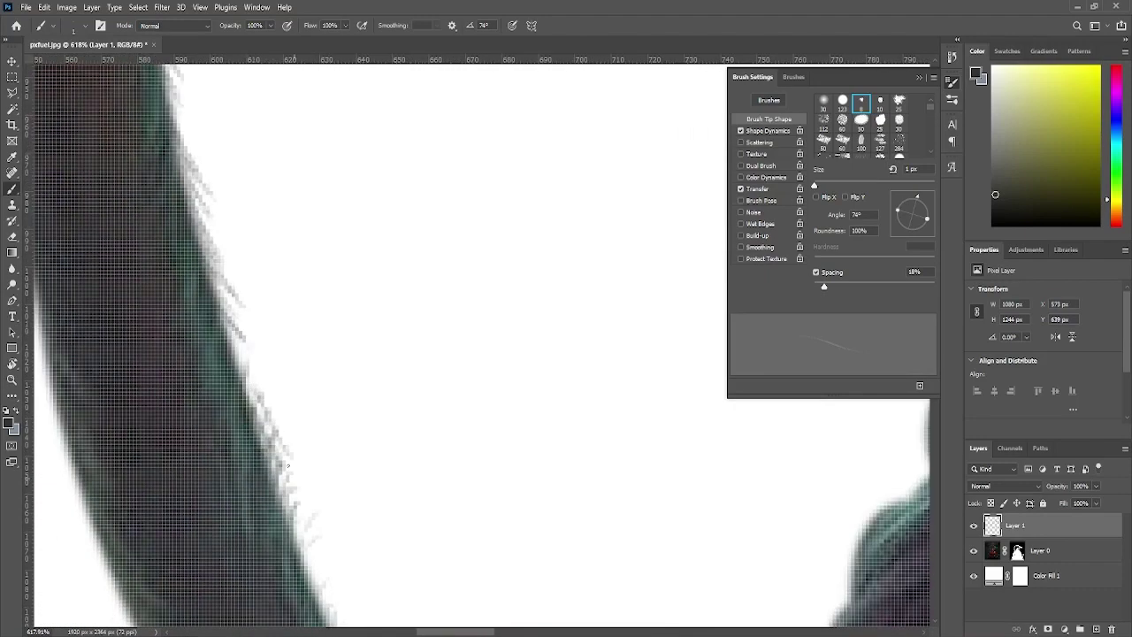
Sample a dark teal from the artwork and paint thin dark hairs along the tail's outer edge.
{"action": "left_click", "coordinate": [241, 376], "text": "alt"}
{"action": "left_click", "coordinate": [240, 376], "text": "alt"}
{"action": "scroll", "coordinate": [240, 376], "scroll_direction": "down", "scroll_amount": 5}
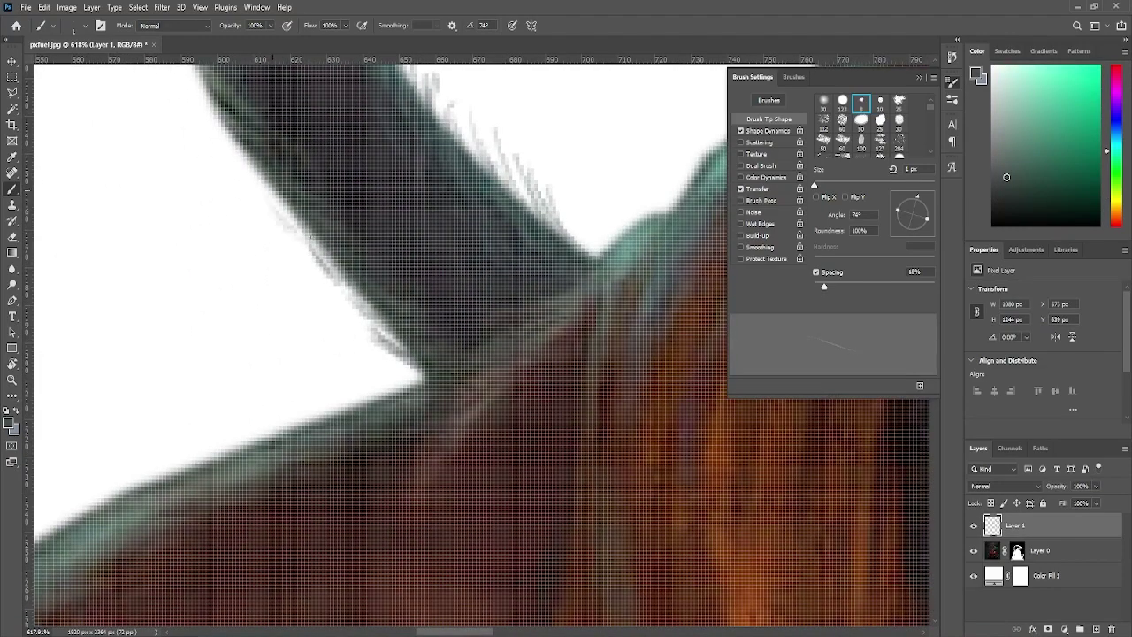
{"action": "scroll", "coordinate": [424, 266], "scroll_direction": "up", "scroll_amount": 3}
{"action": "scroll", "coordinate": [424, 265], "scroll_direction": "left", "scroll_amount": 3}
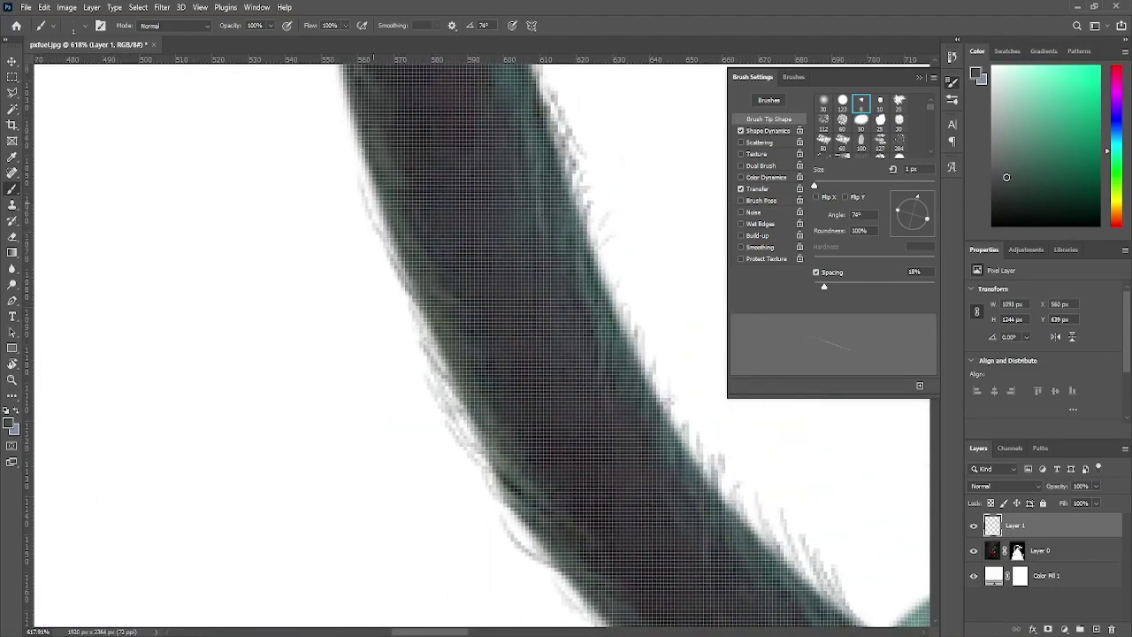
{"action": "scroll", "coordinate": [424, 265], "scroll_direction": "up", "scroll_amount": 3}
{"action": "scroll", "coordinate": [424, 265], "scroll_direction": "left", "scroll_amount": 2}
{"action": "left_click_drag", "start_coordinate": [401, 214], "coordinate": [406, 336]}
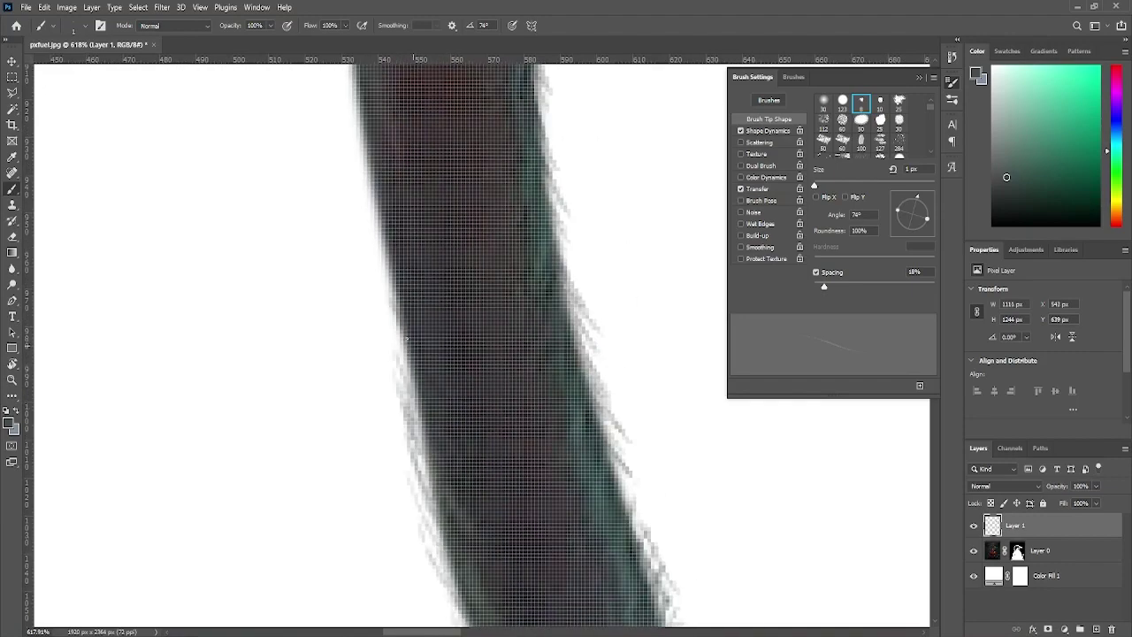
{"action": "scroll", "coordinate": [396, 173], "scroll_direction": "left", "scroll_amount": 2}
{"action": "scroll", "coordinate": [381, 469], "scroll_direction": "right", "scroll_amount": 2}
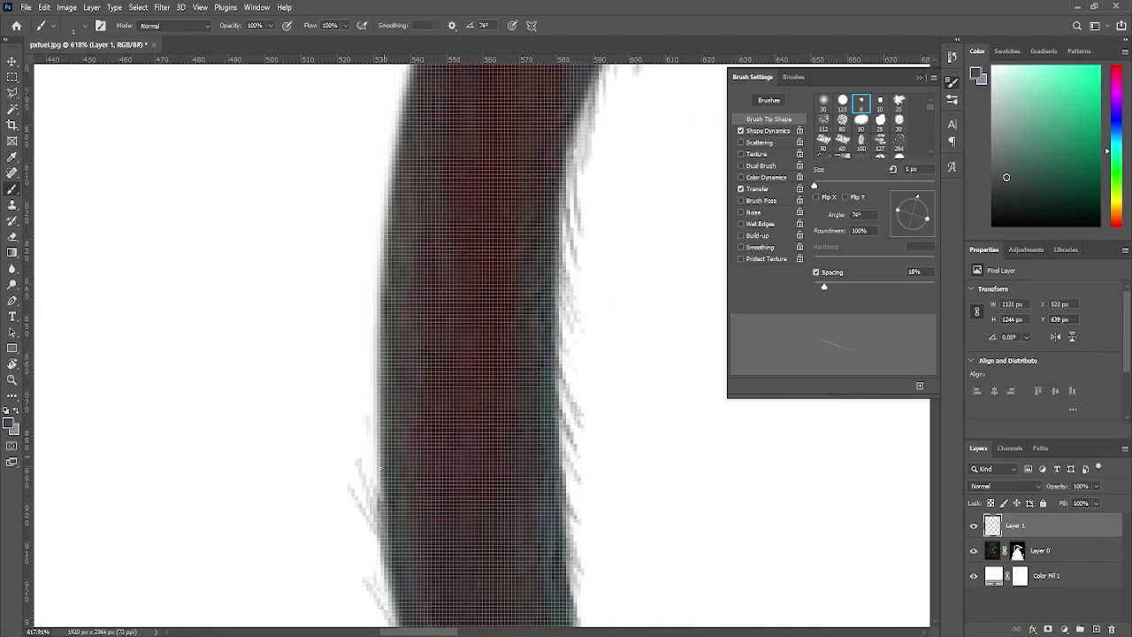
{"action": "scroll", "coordinate": [308, 398], "scroll_direction": "right", "scroll_amount": 3}
{"action": "scroll", "coordinate": [308, 398], "scroll_direction": "up", "scroll_amount": 2}
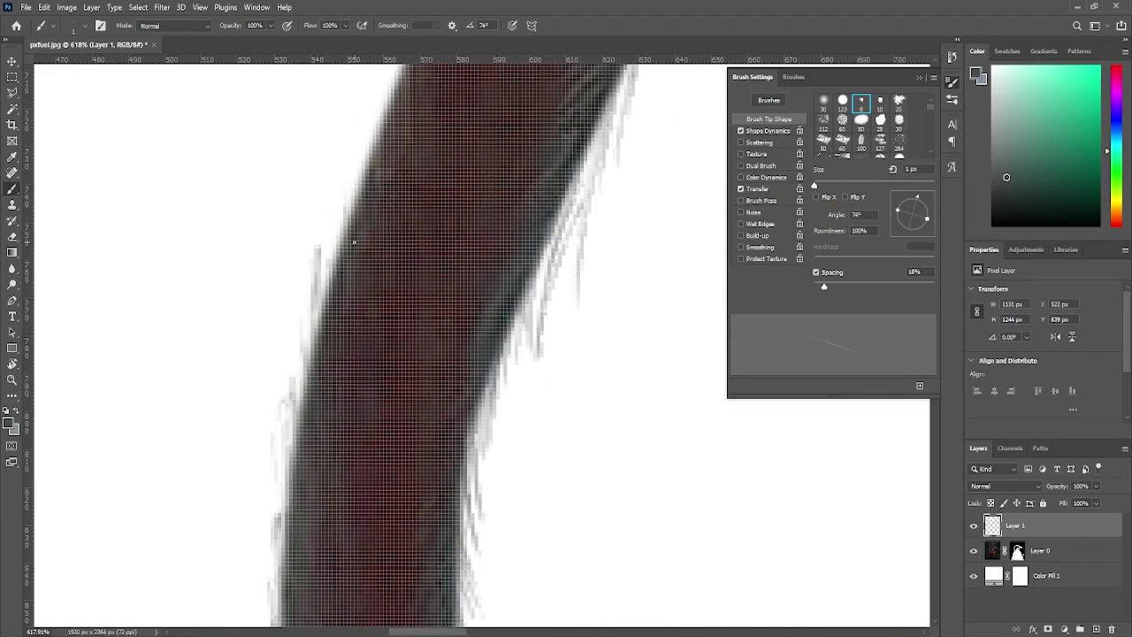
{"action": "scroll", "coordinate": [354, 241], "scroll_direction": "right", "scroll_amount": 3}
{"action": "scroll", "coordinate": [262, 393], "scroll_direction": "up", "scroll_amount": 3}
{"action": "scroll", "coordinate": [263, 407], "scroll_direction": "right", "scroll_amount": 2}
{"action": "scroll", "coordinate": [263, 407], "scroll_direction": "up", "scroll_amount": 3}
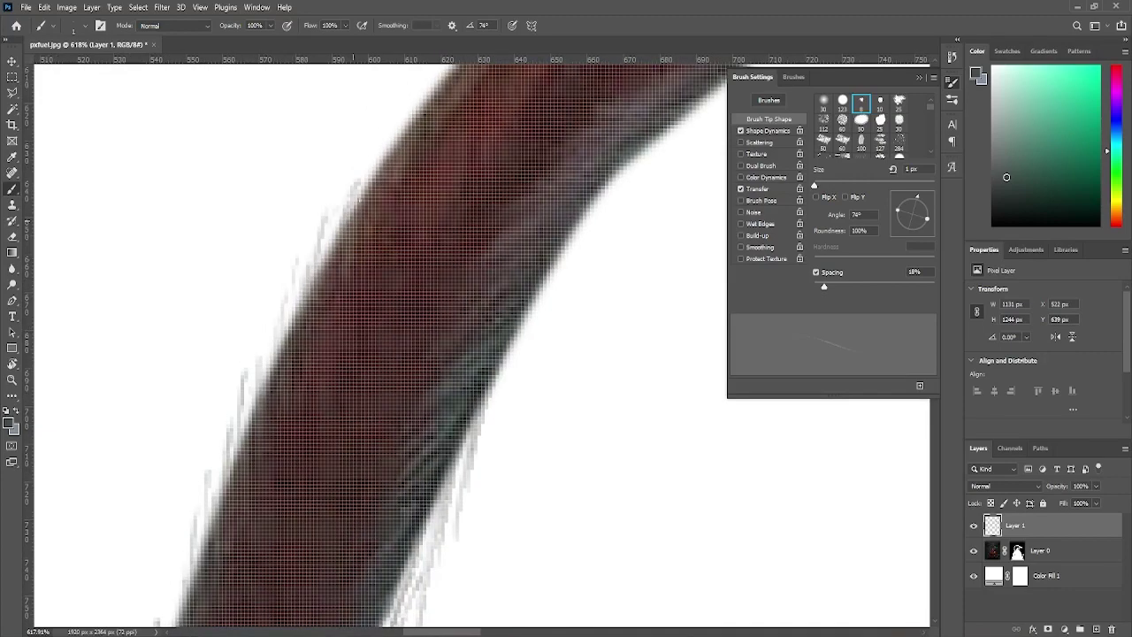
{"action": "scroll", "coordinate": [316, 234], "scroll_direction": "right", "scroll_amount": 3}
{"action": "scroll", "coordinate": [316, 233], "scroll_direction": "up", "scroll_amount": 2}
{"action": "scroll", "coordinate": [270, 326], "scroll_direction": "right", "scroll_amount": 3}
{"action": "left_click_drag", "start_coordinate": [271, 326], "coordinate": [368, 210]}
Paint fine hair strands along the tail's upper edge up to its wrapped band.
{"action": "scroll", "coordinate": [369, 253], "scroll_direction": "right", "scroll_amount": 3}
{"action": "mouse_move", "coordinate": [473, 132]}
{"action": "left_mouse_down"}
{"action": "mouse_move", "coordinate": [369, 253]}
{"action": "mouse_move", "coordinate": [480, 173]}
{"action": "left_mouse_up"}
{"action": "scroll", "coordinate": [510, 157], "scroll_direction": "up", "scroll_amount": 3}
{"action": "left_click_drag", "start_coordinate": [345, 291], "coordinate": [426, 207]}
{"action": "scroll", "coordinate": [404, 303], "scroll_direction": "right", "scroll_amount": 3}
{"action": "mouse_move", "coordinate": [409, 264]}
{"action": "left_mouse_down"}
{"action": "mouse_move", "coordinate": [480, 204]}
{"action": "mouse_move", "coordinate": [470, 220]}
{"action": "left_mouse_up"}
{"action": "scroll", "coordinate": [416, 257], "scroll_direction": "right", "scroll_amount": 3}
{"action": "left_click_drag", "start_coordinate": [256, 241], "coordinate": [345, 166]}
{"action": "scroll", "coordinate": [534, 93], "scroll_direction": "right", "scroll_amount": 3}
{"action": "scroll", "coordinate": [533, 93], "scroll_direction": "up", "scroll_amount": 1}
{"action": "left_click_drag", "start_coordinate": [389, 222], "coordinate": [484, 177]}
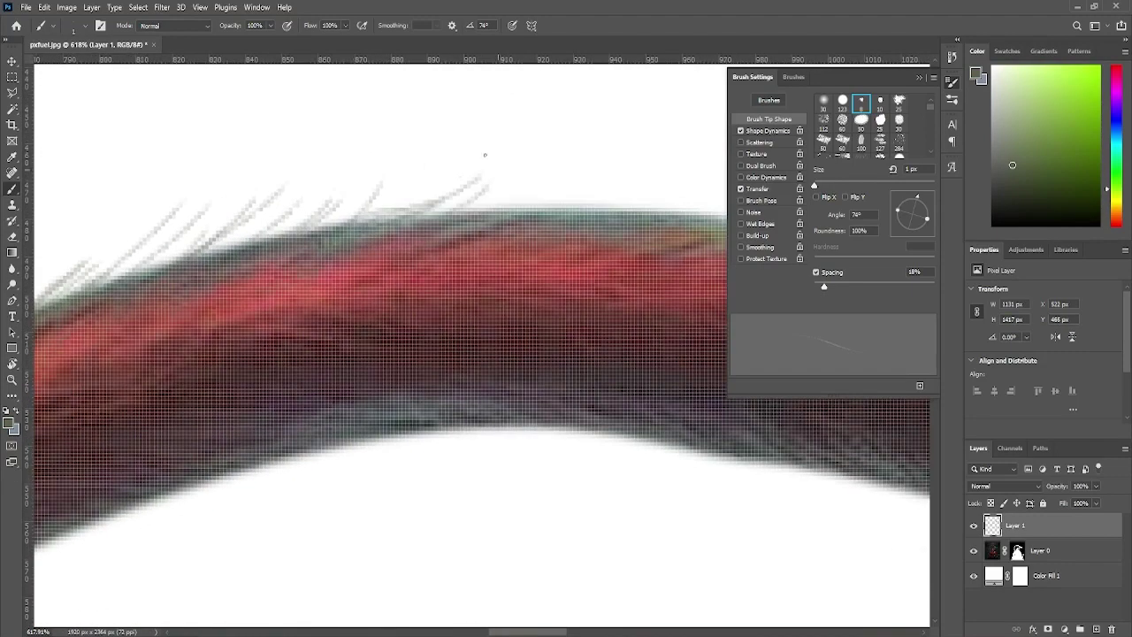
{"action": "left_click_drag", "start_coordinate": [345, 224], "coordinate": [463, 188]}
{"action": "mouse_move", "coordinate": [441, 216]}
{"action": "left_mouse_down"}
{"action": "mouse_move", "coordinate": [566, 177]}
{"action": "mouse_move", "coordinate": [623, 187]}
{"action": "left_mouse_up"}
{"action": "scroll", "coordinate": [218, 245], "scroll_direction": "right", "scroll_amount": 3}
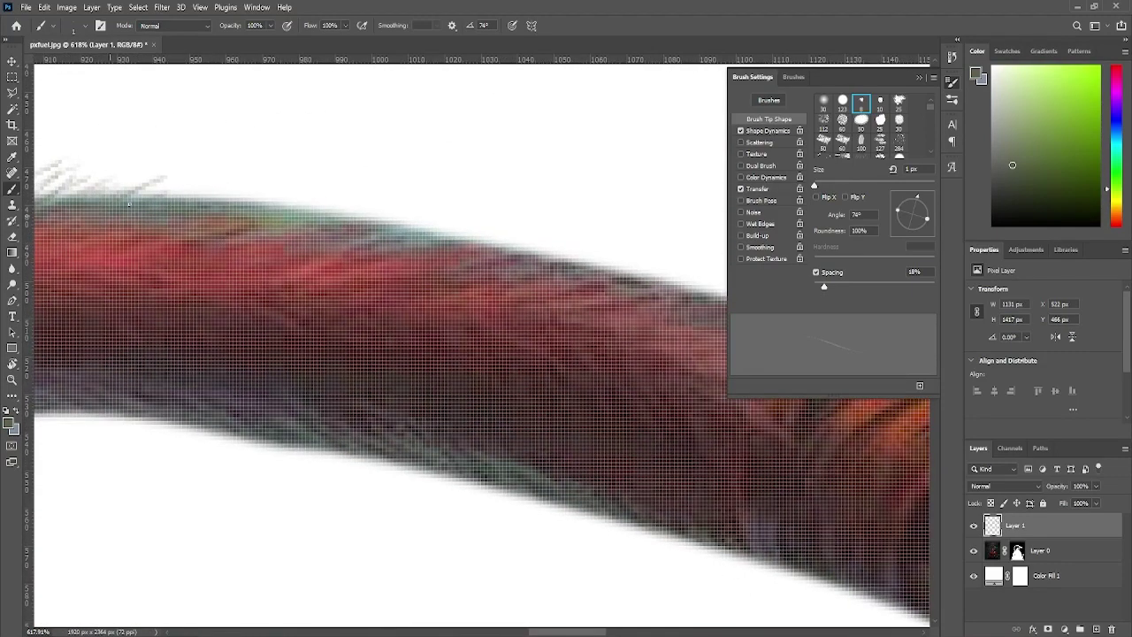
{"action": "left_click_drag", "start_coordinate": [312, 218], "coordinate": [598, 251]}
{"action": "scroll", "coordinate": [598, 251], "scroll_direction": "right", "scroll_amount": 3}
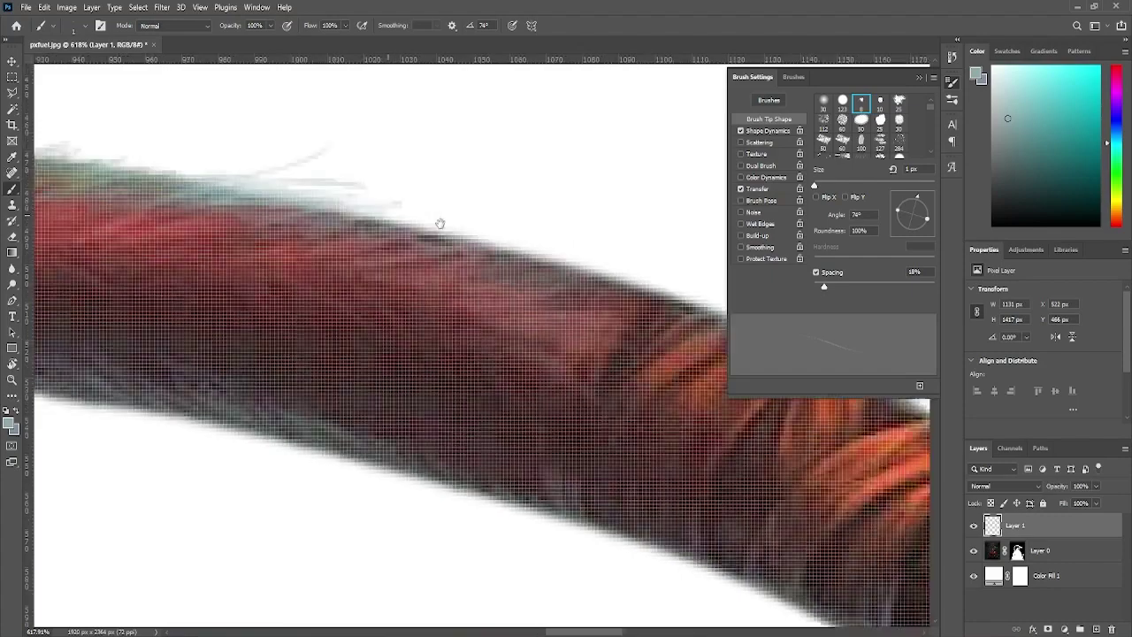
{"action": "left_click_drag", "start_coordinate": [227, 186], "coordinate": [410, 221]}
{"action": "mouse_move", "coordinate": [333, 230]}
{"action": "left_mouse_down"}
{"action": "mouse_move", "coordinate": [520, 270]}
{"action": "mouse_move", "coordinate": [390, 234]}
{"action": "left_mouse_up"}
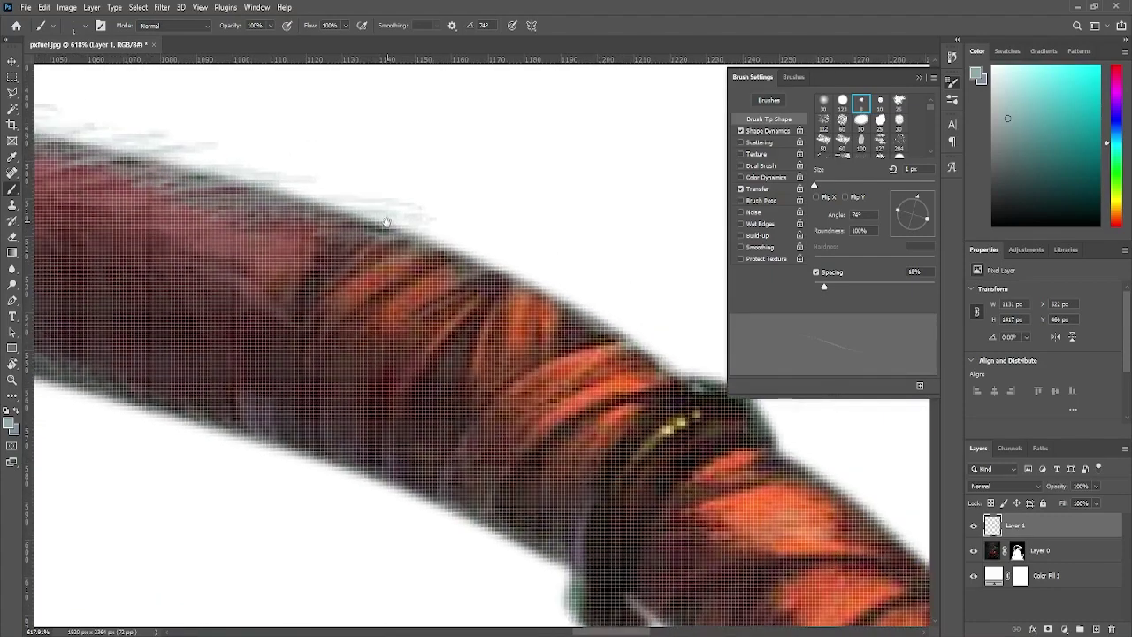
Move further along the tail and sample its dark reddish brown as the brush colour.
{"action": "scroll", "coordinate": [389, 232], "scroll_direction": "right", "scroll_amount": 1}
{"action": "scroll", "coordinate": [425, 283], "scroll_direction": "down", "scroll_amount": 3}
{"action": "scroll", "coordinate": [455, 337], "scroll_direction": "right", "scroll_amount": 3}
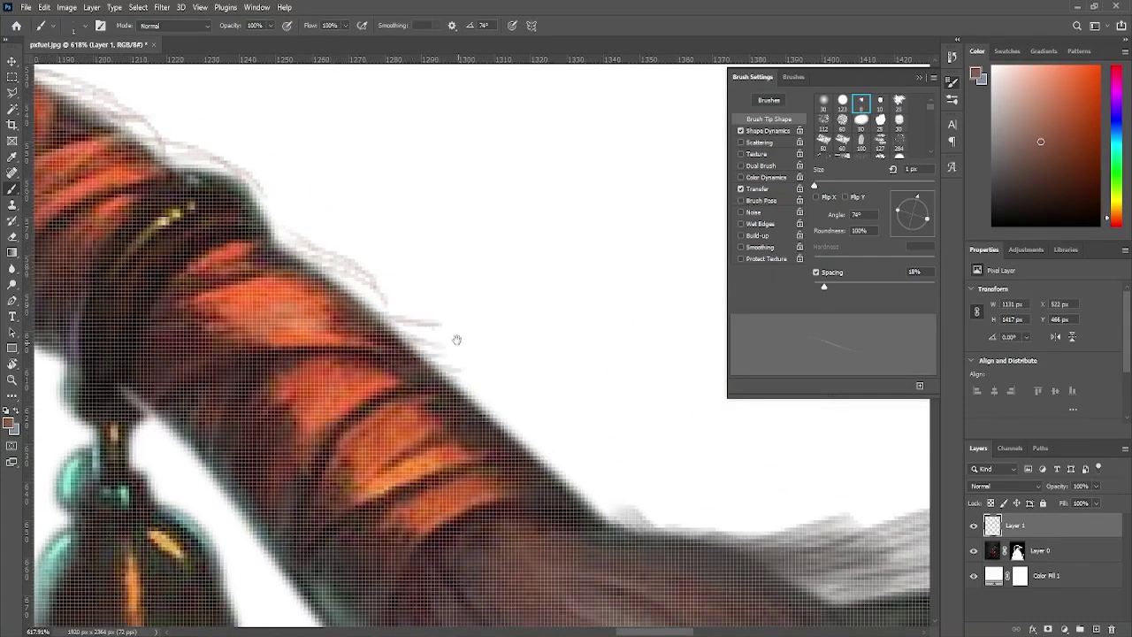
{"action": "scroll", "coordinate": [455, 336], "scroll_direction": "right", "scroll_amount": 2}
{"action": "scroll", "coordinate": [589, 417], "scroll_direction": "down", "scroll_amount": 4}
{"action": "scroll", "coordinate": [589, 417], "scroll_direction": "down", "scroll_amount": 2}
{"action": "scroll", "coordinate": [434, 376], "scroll_direction": "up", "scroll_amount": 2}
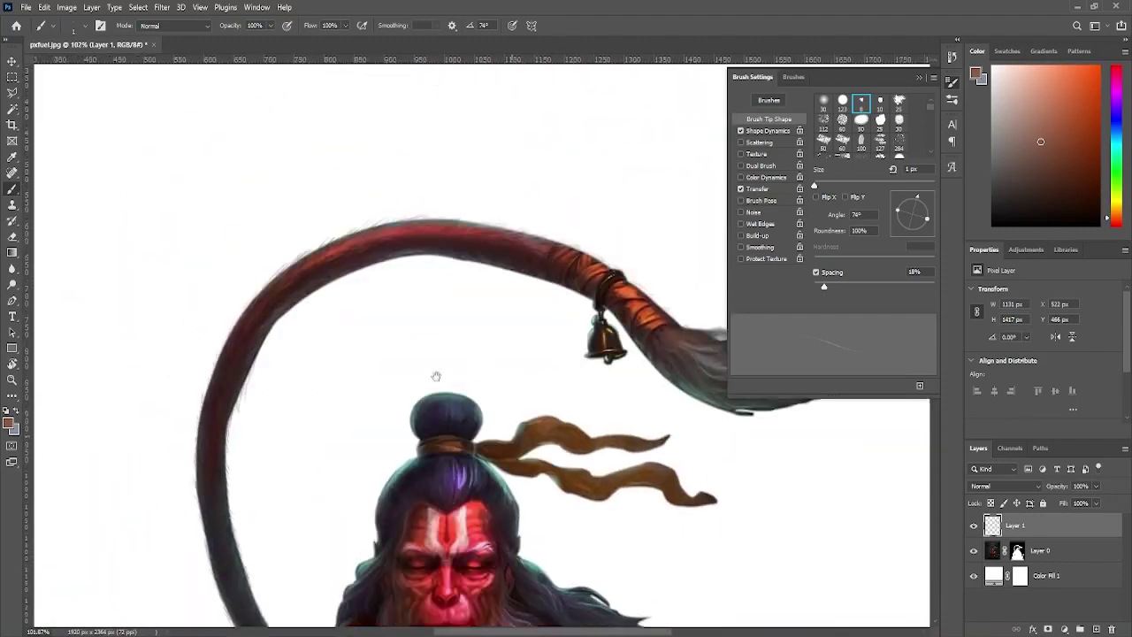
{"action": "scroll", "coordinate": [410, 271], "scroll_direction": "up", "scroll_amount": 2}
{"action": "scroll", "coordinate": [268, 312], "scroll_direction": "up", "scroll_amount": 2}
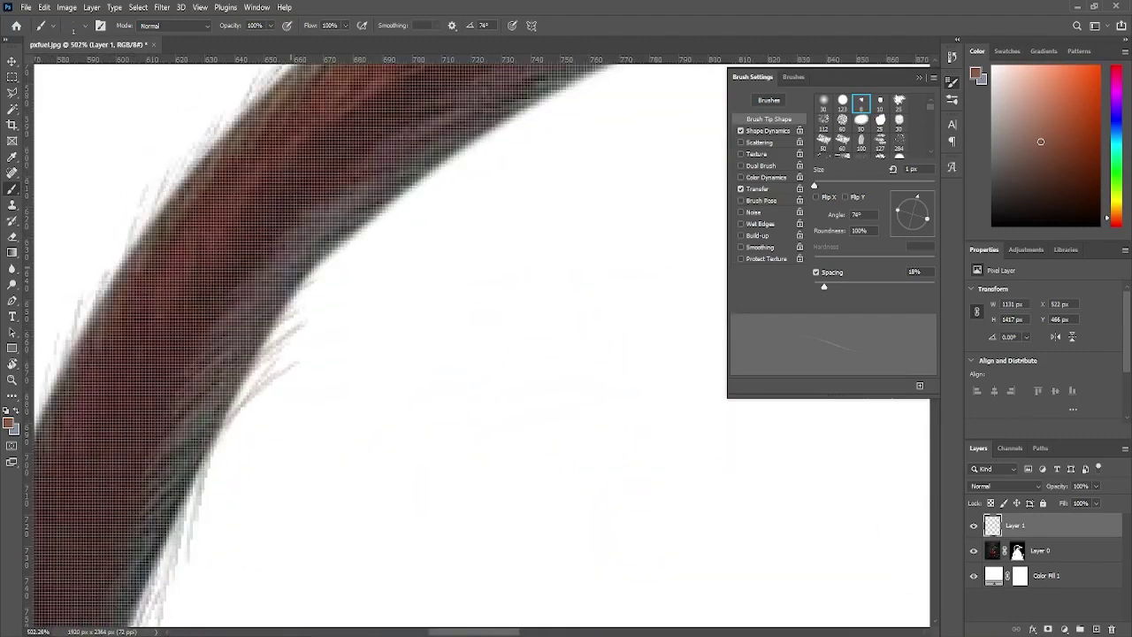
{"action": "scroll", "coordinate": [283, 319], "scroll_direction": "up", "scroll_amount": 1}
{"action": "scroll", "coordinate": [381, 225], "scroll_direction": "up", "scroll_amount": 2}
{"action": "scroll", "coordinate": [361, 192], "scroll_direction": "up", "scroll_amount": 3}
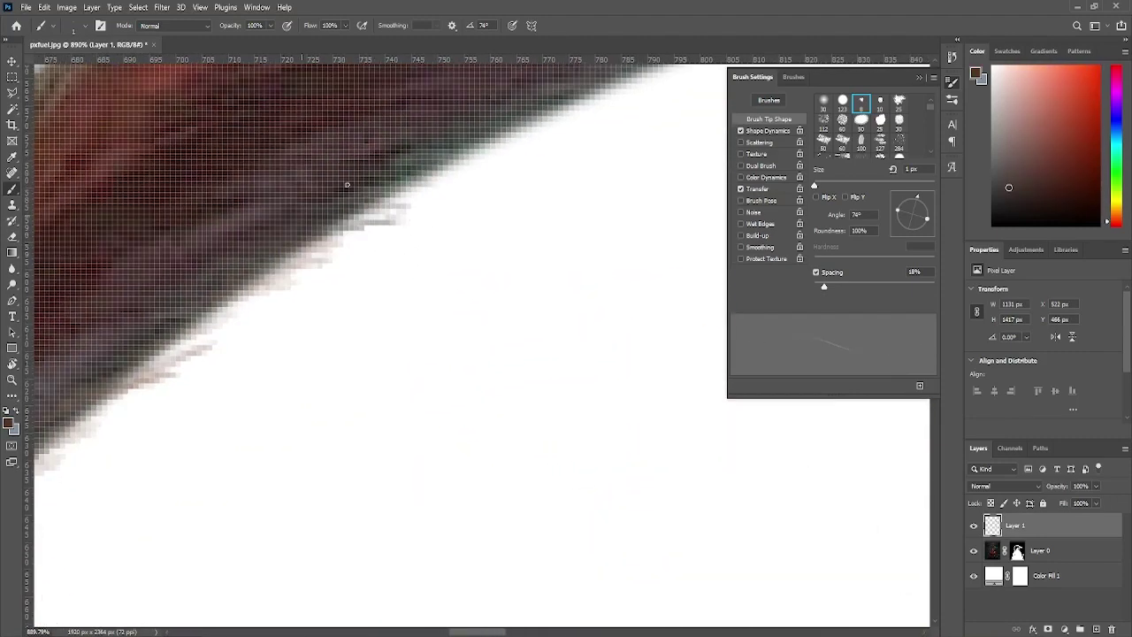
{"action": "scroll", "coordinate": [345, 182], "scroll_direction": "right", "scroll_amount": 2}
{"action": "scroll", "coordinate": [380, 283], "scroll_direction": "right", "scroll_amount": 2}
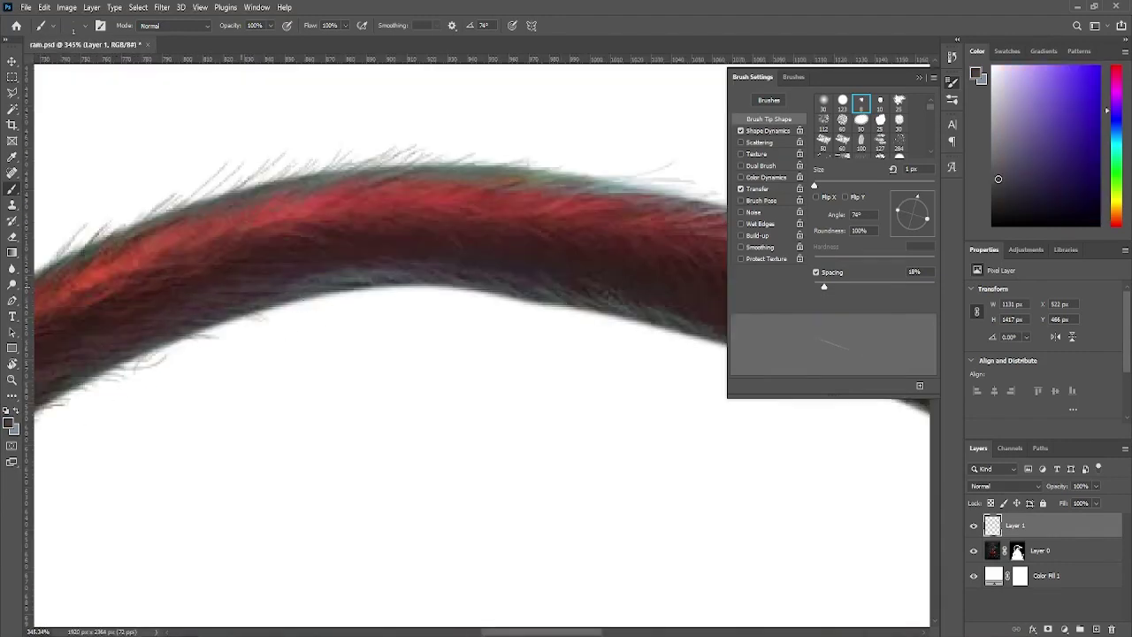
{"action": "scroll", "coordinate": [409, 285], "scroll_direction": "right", "scroll_amount": 5}
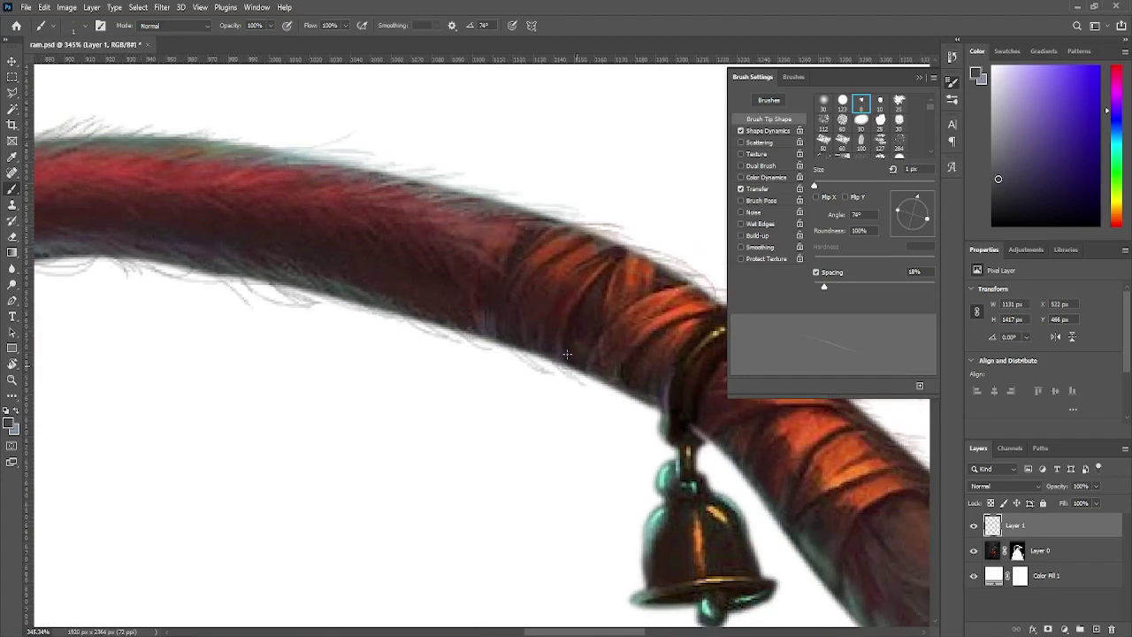
{"action": "scroll", "coordinate": [362, 267], "scroll_direction": "right", "scroll_amount": 5}
{"action": "scroll", "coordinate": [363, 267], "scroll_direction": "down", "scroll_amount": 1}
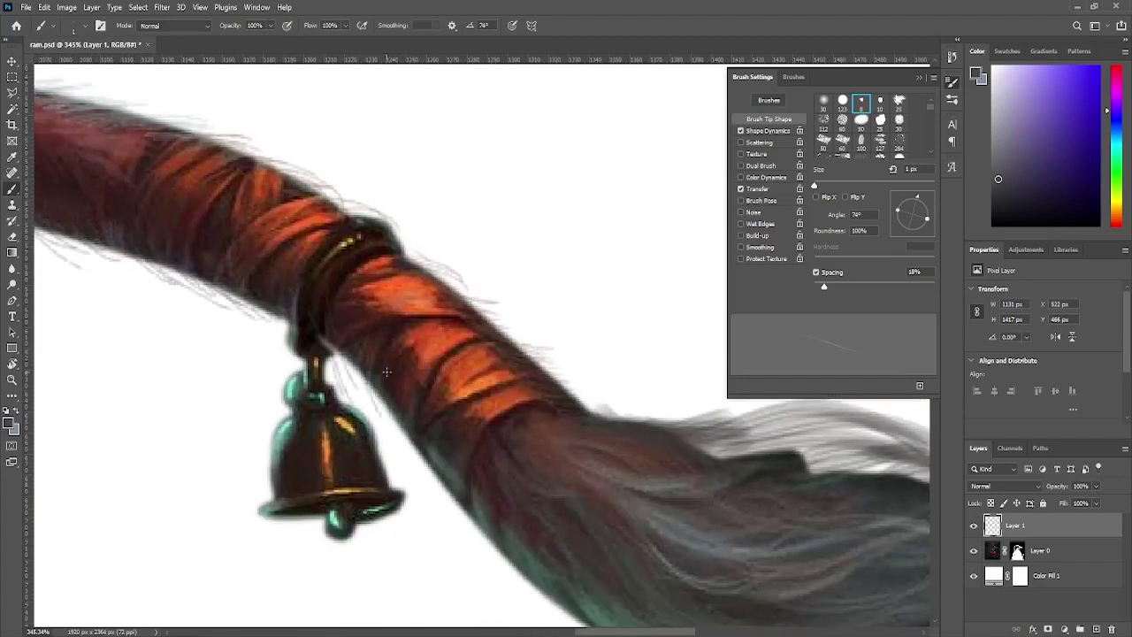
{"action": "left_click", "coordinate": [478, 473], "text": "alt"}
{"action": "scroll", "coordinate": [261, 240], "scroll_direction": "down", "scroll_amount": 5}
{"action": "scroll", "coordinate": [260, 241], "scroll_direction": "right", "scroll_amount": 4}
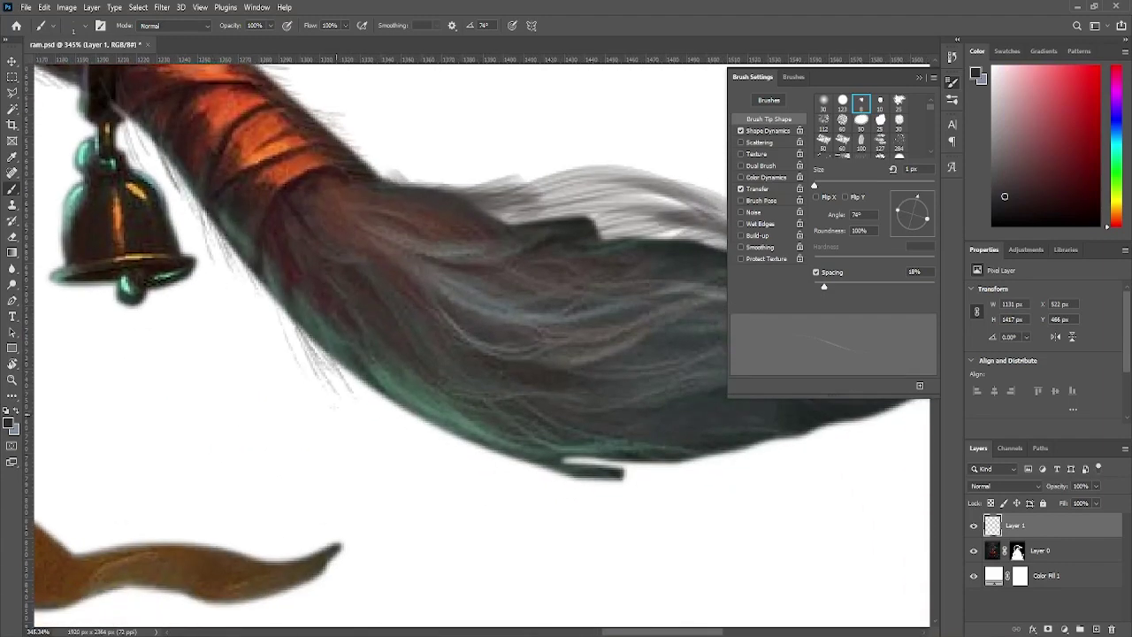
Sample dark teal, paint teal and dark strands along the tuft's lower edge, then zoom out to check.
{"action": "left_click", "coordinate": [482, 398], "text": "alt"}
{"action": "left_click_drag", "start_coordinate": [425, 422], "coordinate": [591, 529]}
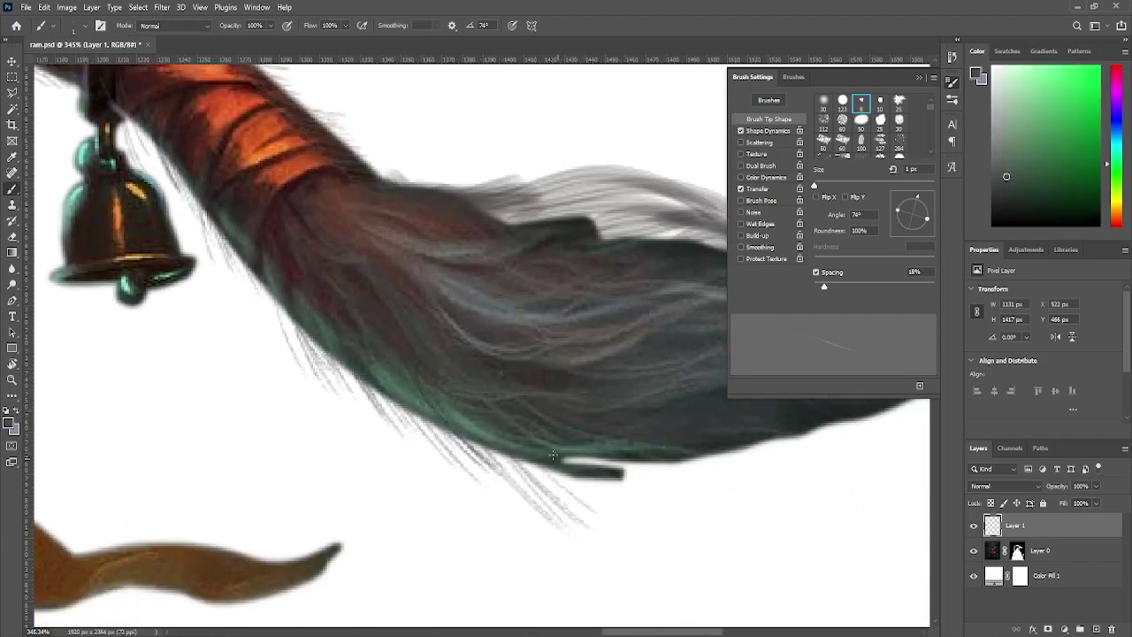
{"action": "left_click_drag", "start_coordinate": [306, 271], "coordinate": [468, 495]}
{"action": "scroll", "coordinate": [364, 283], "scroll_direction": "right", "scroll_amount": 5}
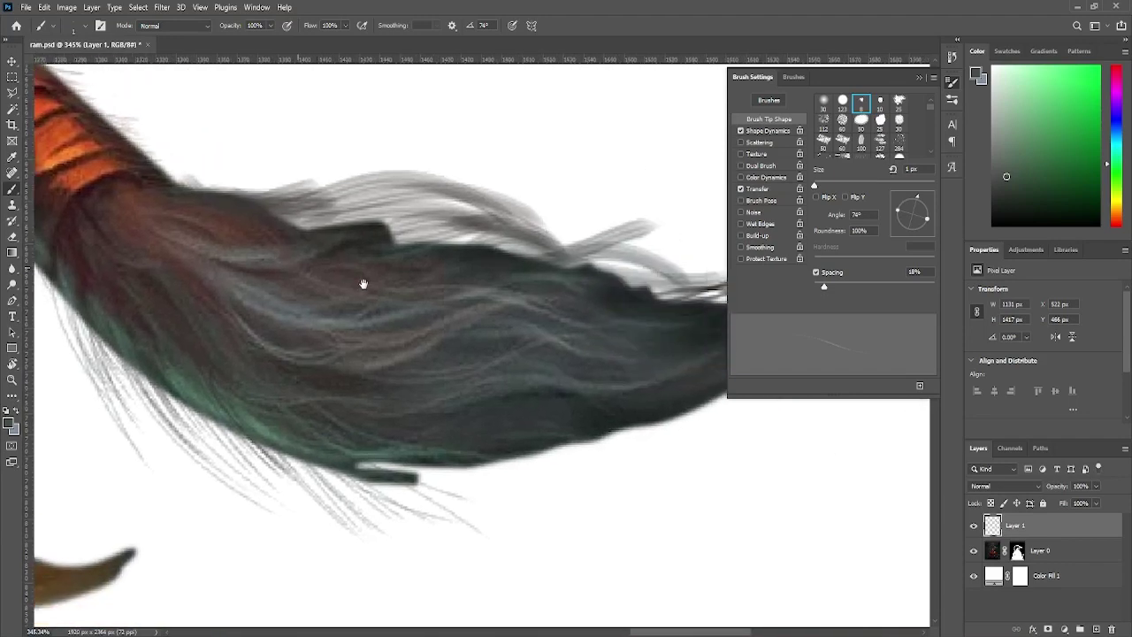
{"action": "scroll", "coordinate": [217, 355], "scroll_direction": "down", "scroll_amount": 1}
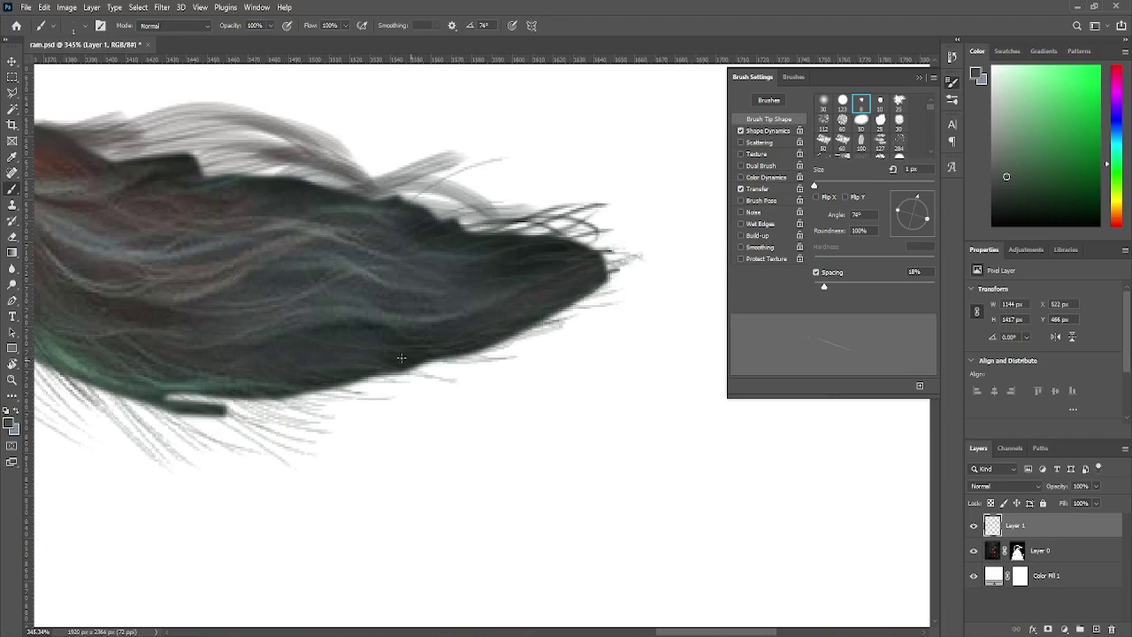
{"action": "scroll", "coordinate": [256, 416], "scroll_direction": "down", "scroll_amount": 3}
{"action": "scroll", "coordinate": [221, 301], "scroll_direction": "left", "scroll_amount": 2}
{"action": "scroll", "coordinate": [266, 230], "scroll_direction": "left", "scroll_amount": 3}
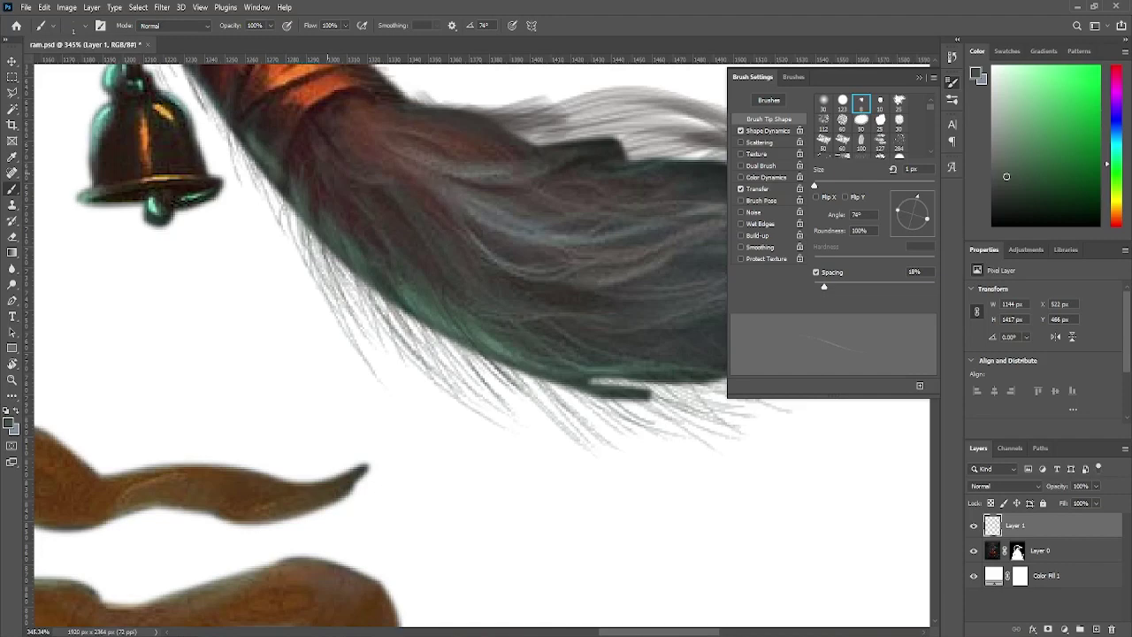
{"action": "scroll", "coordinate": [338, 253], "scroll_direction": "right", "scroll_amount": 3}
{"action": "scroll", "coordinate": [296, 251], "scroll_direction": "down", "scroll_amount": 1}
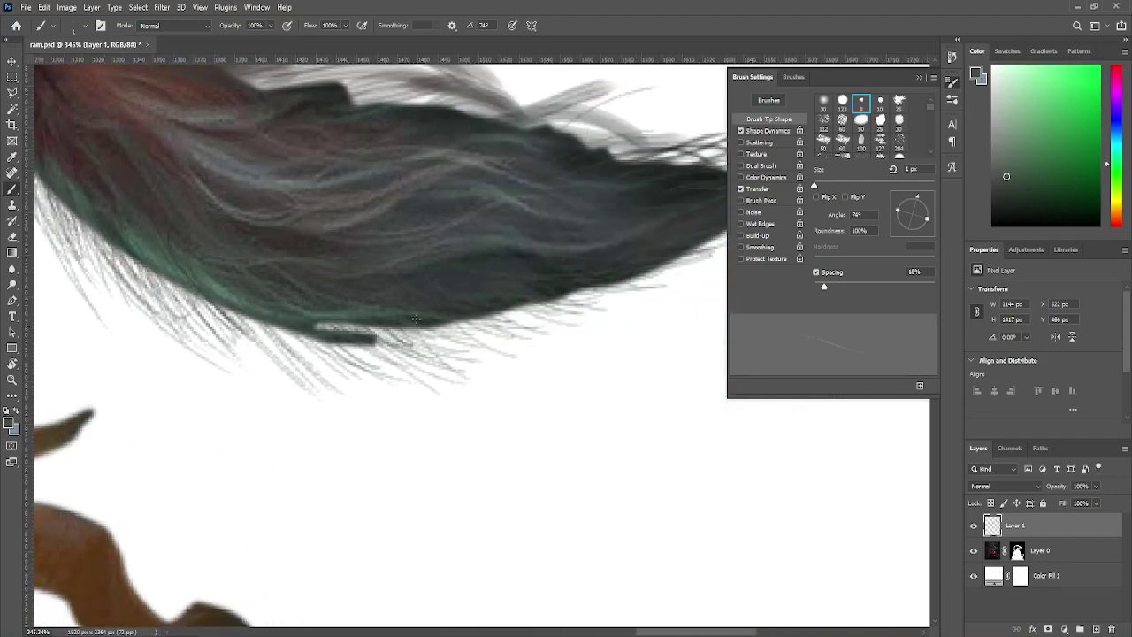
{"action": "scroll", "coordinate": [465, 281], "scroll_direction": "right", "scroll_amount": 2}
{"action": "scroll", "coordinate": [354, 283], "scroll_direction": "left", "scroll_amount": 1}
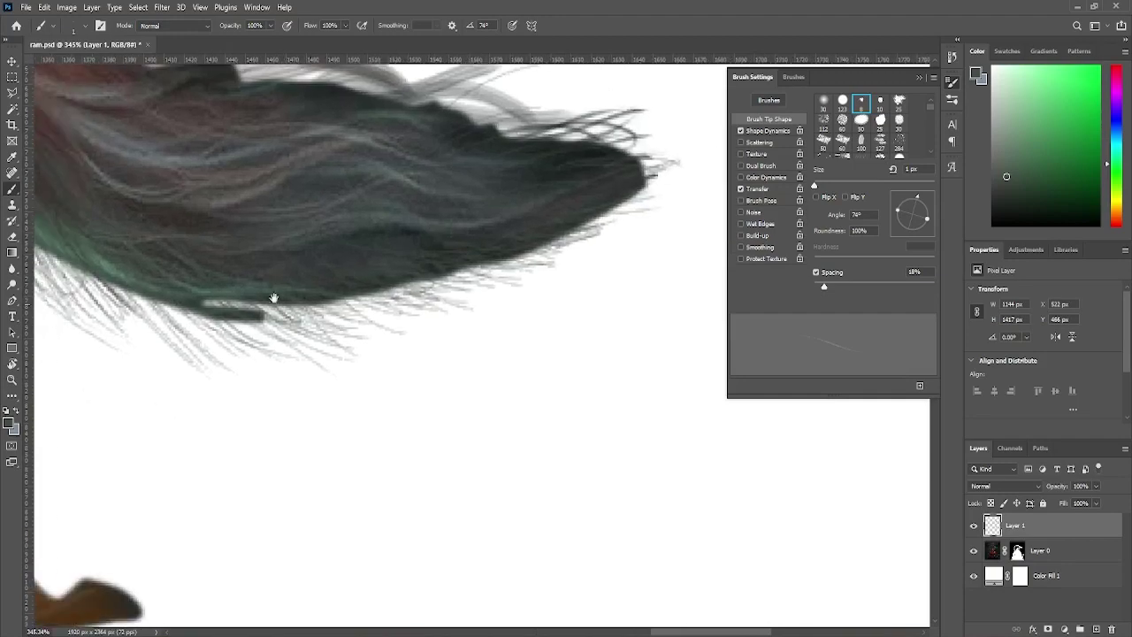
{"action": "scroll", "coordinate": [273, 296], "scroll_direction": "down", "scroll_amount": 1}
{"action": "scroll", "coordinate": [303, 274], "scroll_direction": "down", "scroll_amount": 2}
{"action": "scroll", "coordinate": [283, 230], "scroll_direction": "left", "scroll_amount": 3}
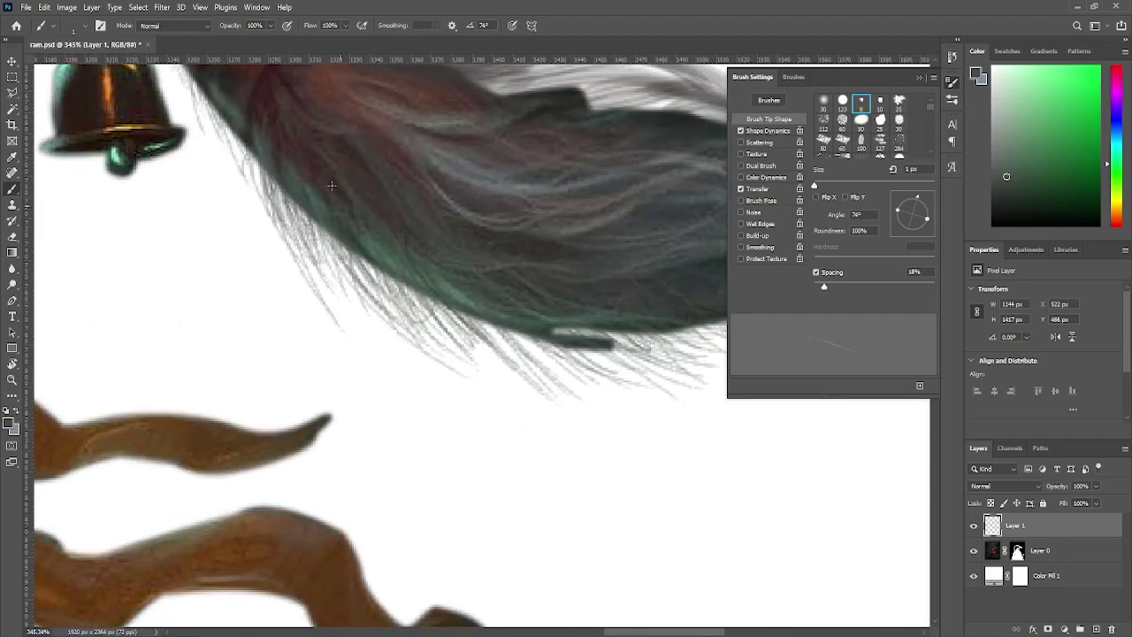
{"action": "scroll", "coordinate": [442, 168], "scroll_direction": "down", "scroll_amount": 2}
{"action": "scroll", "coordinate": [442, 168], "scroll_direction": "down", "scroll_amount": 3}
Sample a dark brown and paint thin dark strands along the hair edge.
{"action": "scroll", "coordinate": [571, 344], "scroll_direction": "up", "scroll_amount": 2}
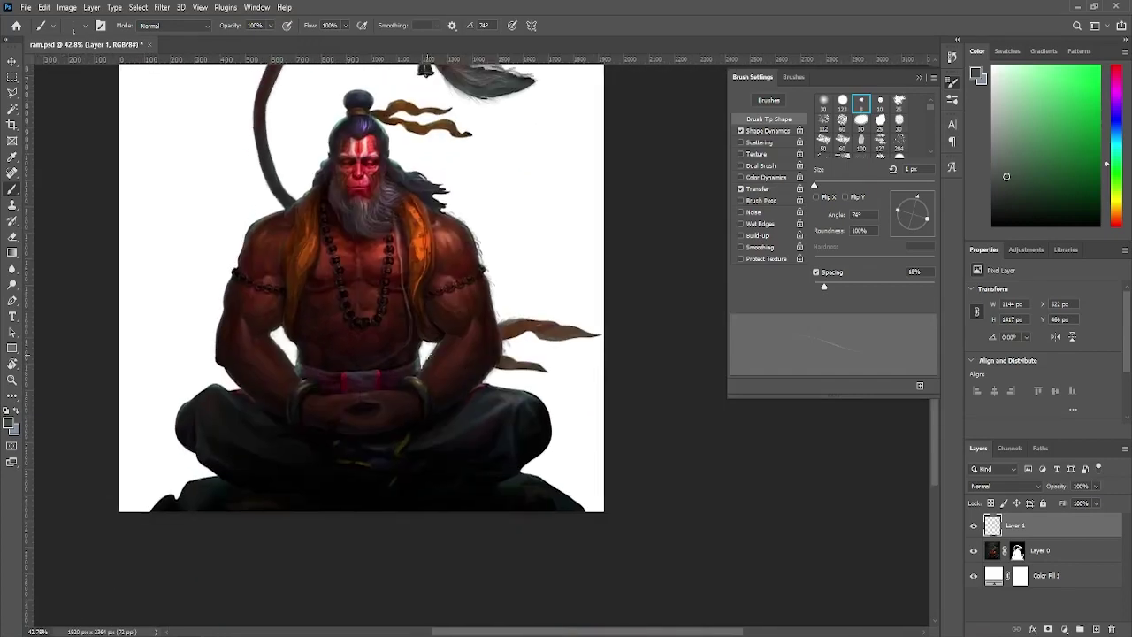
{"action": "scroll", "coordinate": [229, 482], "scroll_direction": "up", "scroll_amount": 2}
{"action": "scroll", "coordinate": [229, 482], "scroll_direction": "down", "scroll_amount": 2}
{"action": "scroll", "coordinate": [324, 175], "scroll_direction": "up", "scroll_amount": 3}
{"action": "left_click", "coordinate": [324, 175], "text": "alt"}
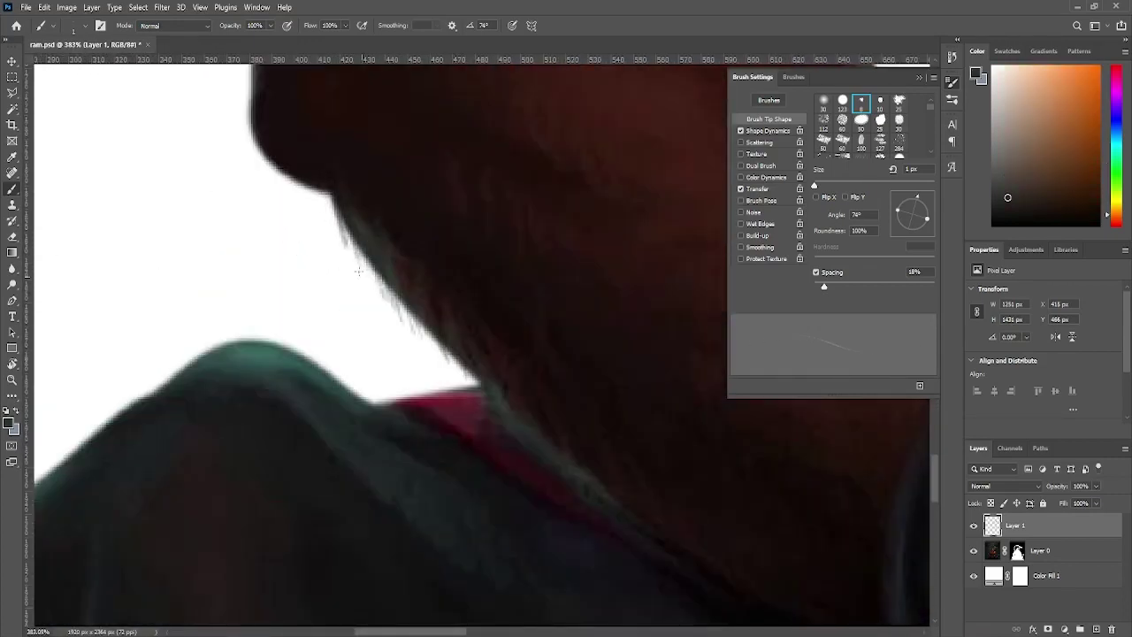
{"action": "scroll", "coordinate": [433, 339], "scroll_direction": "up", "scroll_amount": 3}
{"action": "scroll", "coordinate": [392, 318], "scroll_direction": "left", "scroll_amount": 2}
{"action": "left_click_drag", "start_coordinate": [388, 298], "coordinate": [372, 237]}
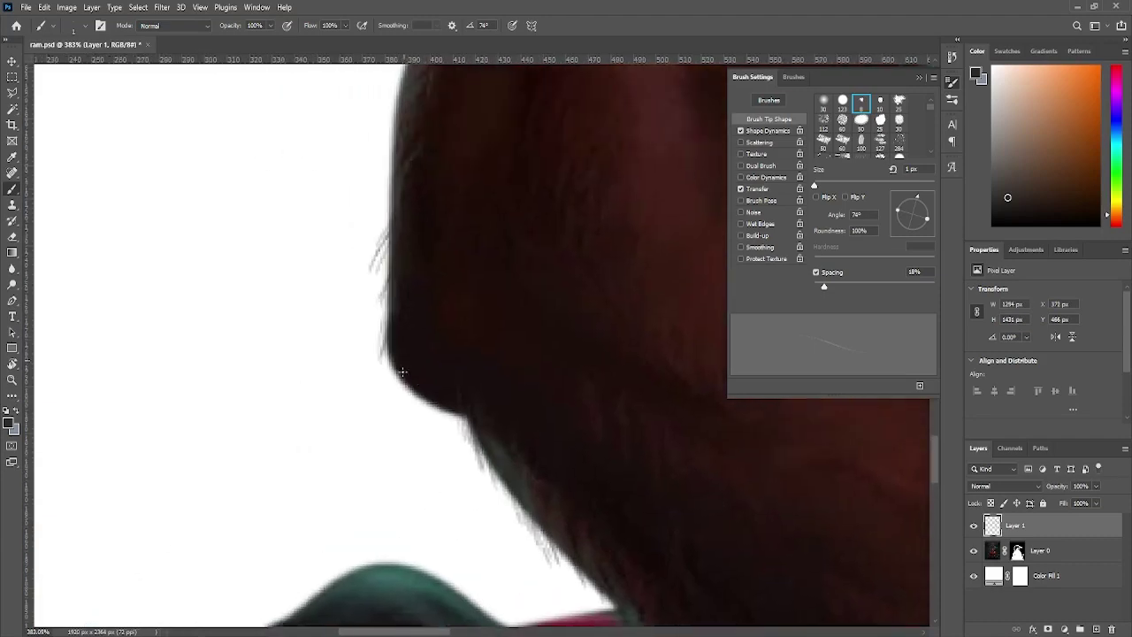
Zoom out over the whole figure and sample a new colour from the hair.
{"action": "scroll", "coordinate": [428, 320], "scroll_direction": "up", "scroll_amount": 3}
{"action": "scroll", "coordinate": [427, 295], "scroll_direction": "left", "scroll_amount": 1}
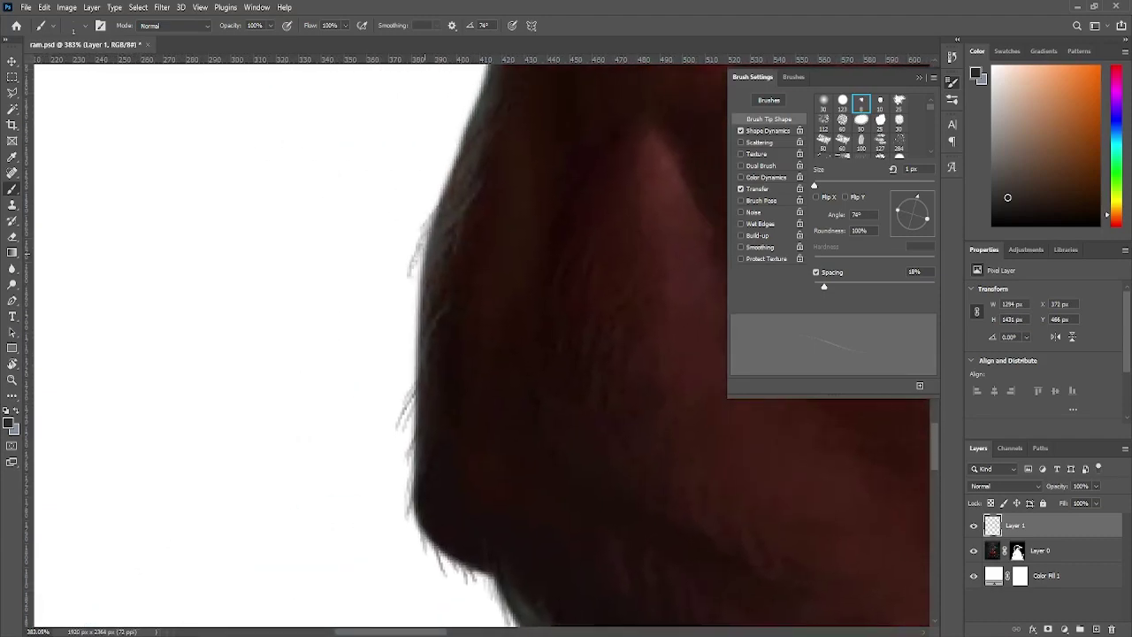
{"action": "scroll", "coordinate": [421, 265], "scroll_direction": "up", "scroll_amount": 3}
{"action": "scroll", "coordinate": [415, 215], "scroll_direction": "right", "scroll_amount": 2}
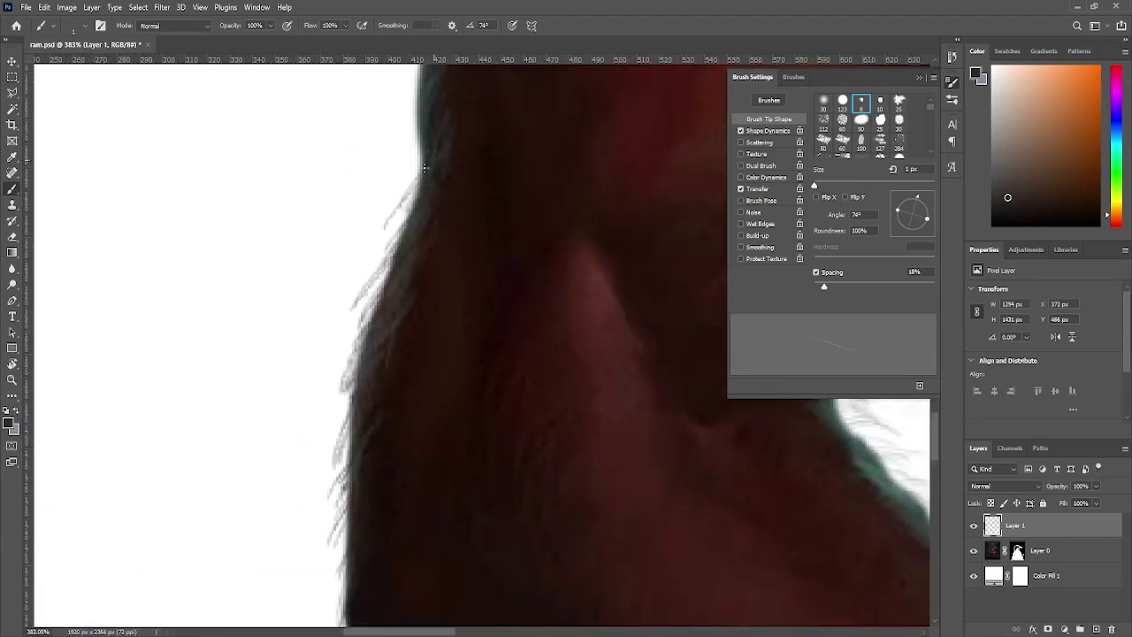
{"action": "scroll", "coordinate": [425, 167], "scroll_direction": "up", "scroll_amount": 3}
{"action": "scroll", "coordinate": [443, 177], "scroll_direction": "left", "scroll_amount": 1}
{"action": "scroll", "coordinate": [451, 362], "scroll_direction": "up", "scroll_amount": 3}
{"action": "scroll", "coordinate": [450, 362], "scroll_direction": "right", "scroll_amount": 2}
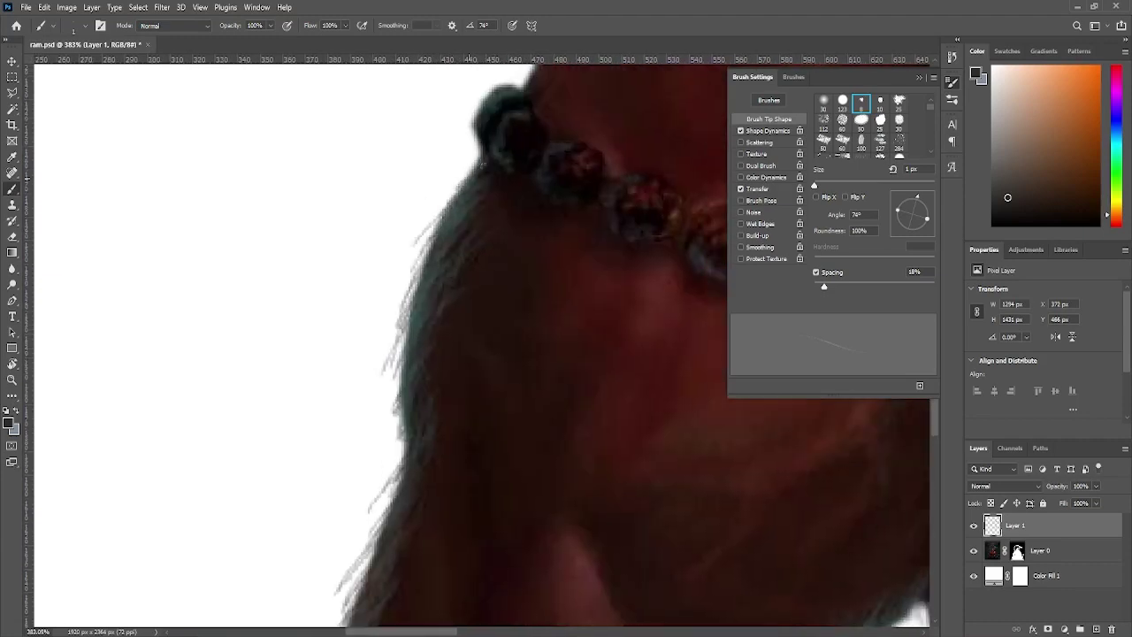
{"action": "scroll", "coordinate": [483, 165], "scroll_direction": "up", "scroll_amount": 3}
{"action": "scroll", "coordinate": [483, 164], "scroll_direction": "right", "scroll_amount": 2}
{"action": "scroll", "coordinate": [475, 172], "scroll_direction": "up", "scroll_amount": 3}
{"action": "scroll", "coordinate": [475, 172], "scroll_direction": "right", "scroll_amount": 2}
{"action": "left_click", "coordinate": [355, 310], "text": "alt"}
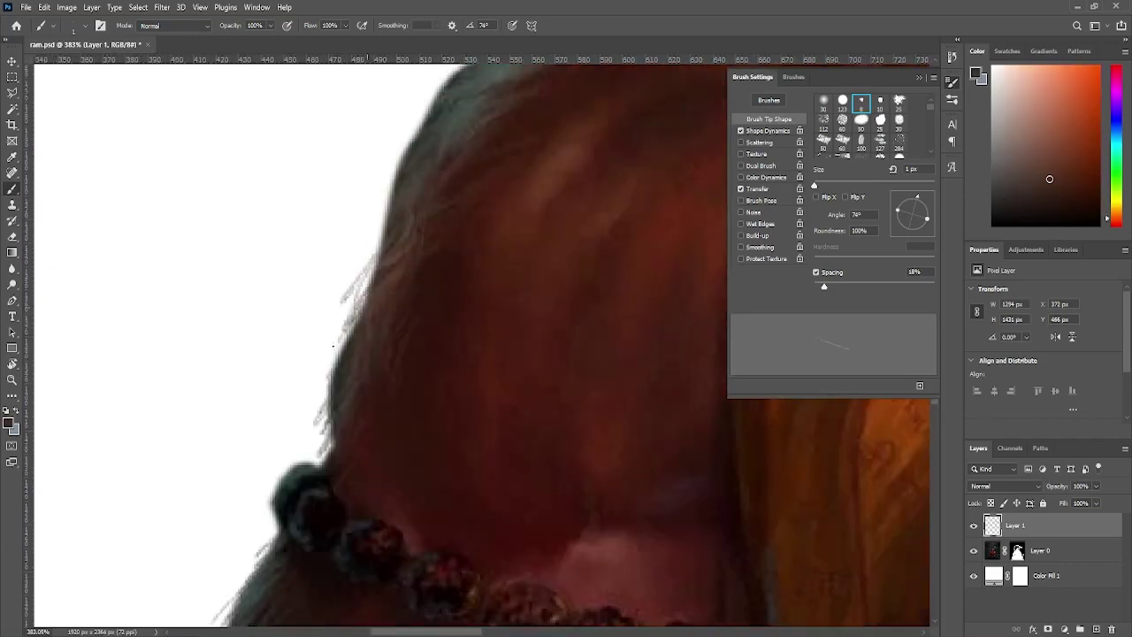
{"action": "scroll", "coordinate": [333, 346], "scroll_direction": "up", "scroll_amount": 1}
{"action": "scroll", "coordinate": [448, 236], "scroll_direction": "up", "scroll_amount": 3}
{"action": "scroll", "coordinate": [530, 207], "scroll_direction": "right", "scroll_amount": 2}
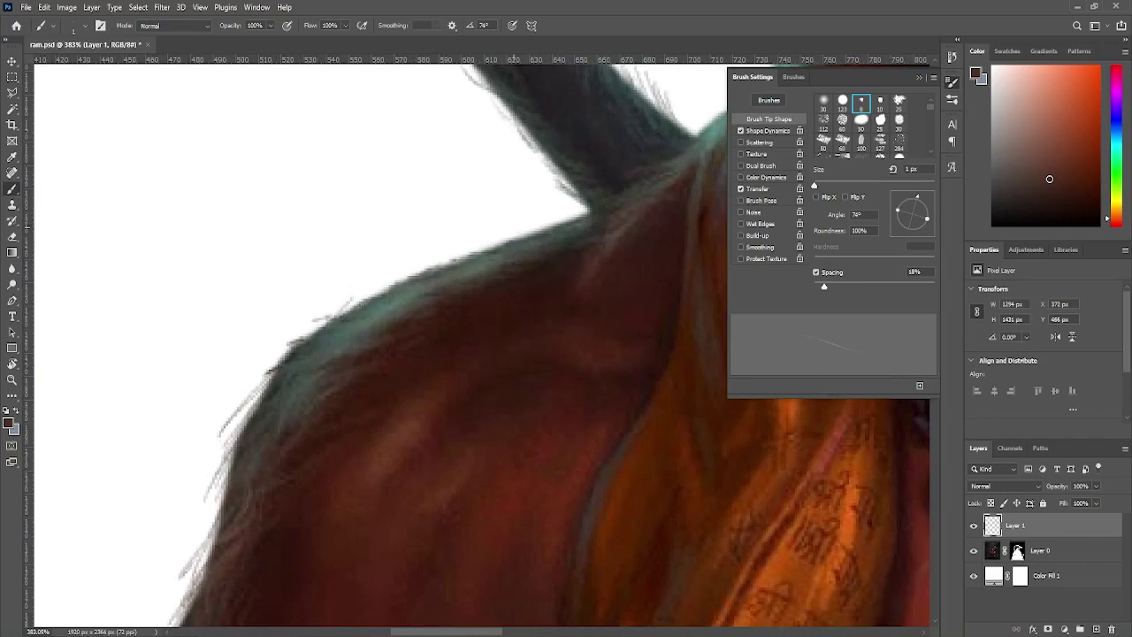
{"action": "scroll", "coordinate": [382, 305], "scroll_direction": "down", "scroll_amount": 8}
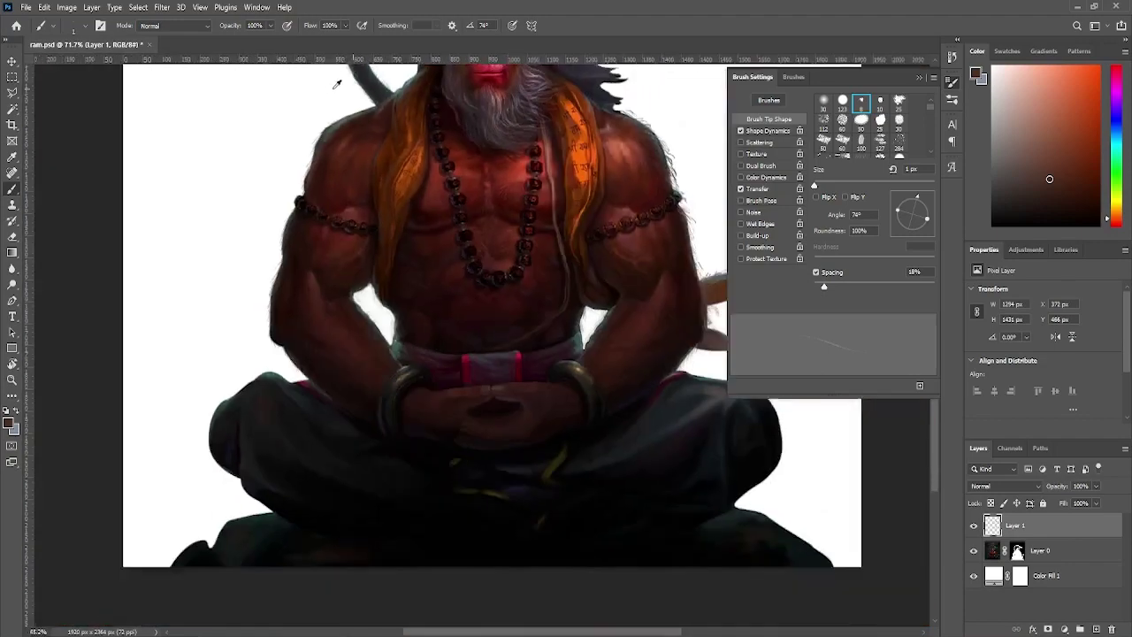
{"action": "scroll", "coordinate": [382, 305], "scroll_direction": "down", "scroll_amount": 2}
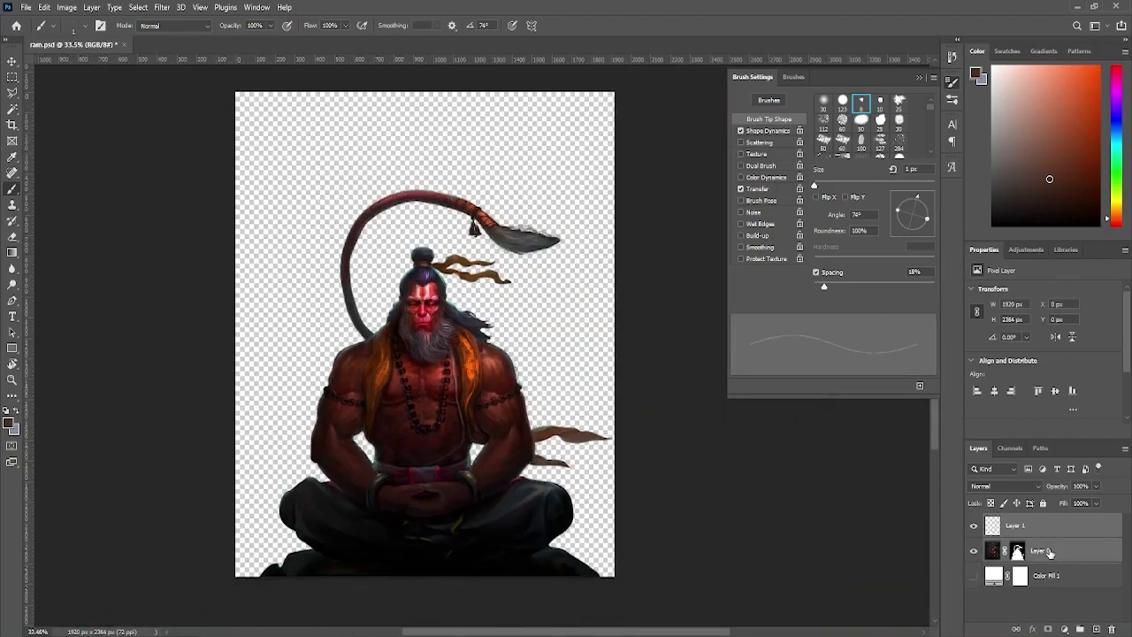
Quick-export the figure as ram.png, then start a new Illustrator document with Ctrl+N.
{"action": "left_click", "coordinate": [14, 5]}
{"action": "mouse_move", "coordinate": [132, 192]}
{"action": "left_click", "coordinate": [227, 194]}
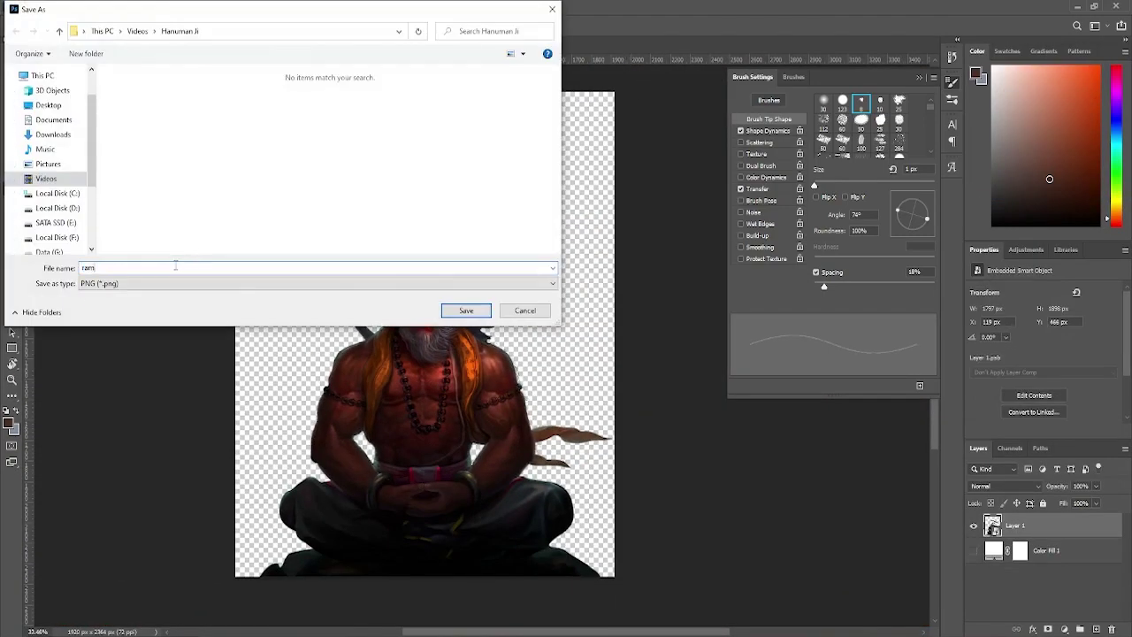
{"action": "key", "text": "Return"}
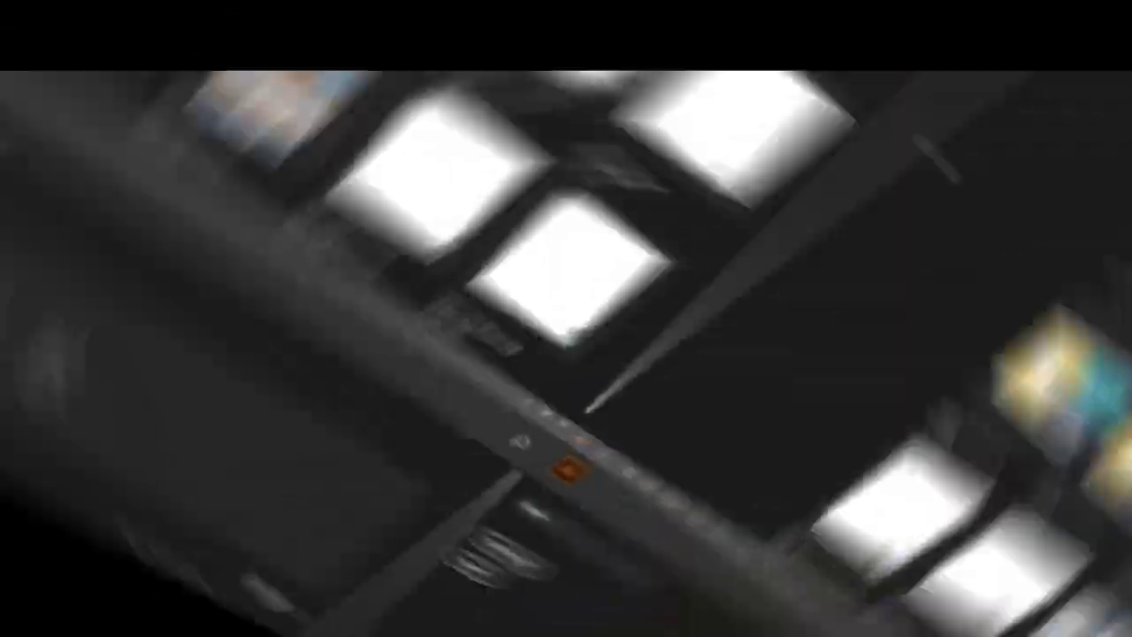
{"action": "key", "text": "ctrl+n"}
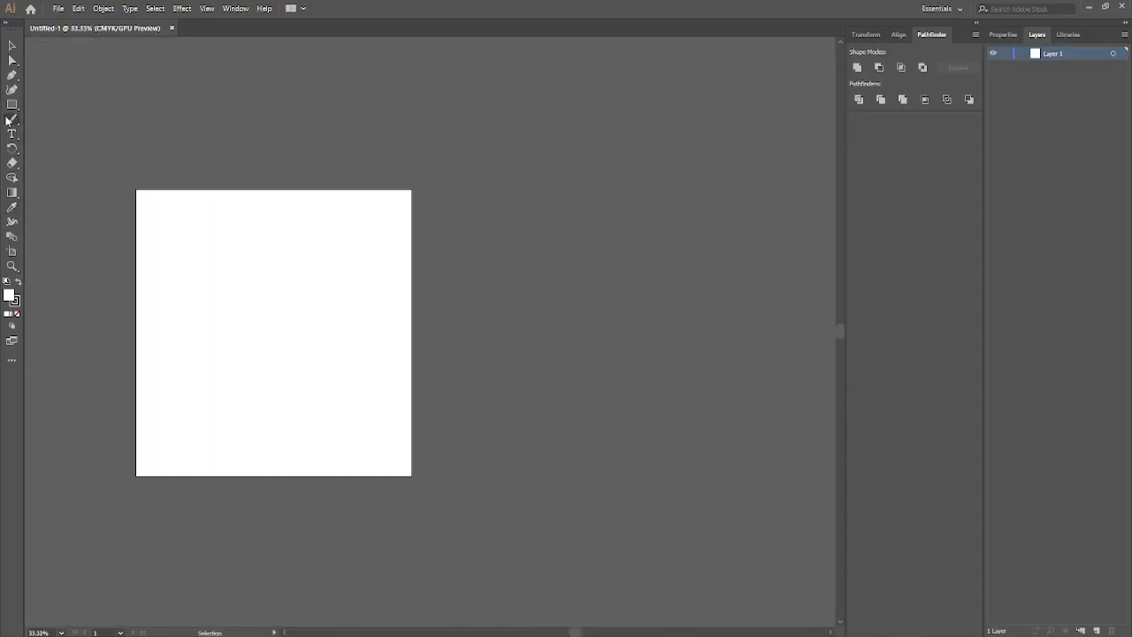
Draw a large circle with the Ellipse tool and scale it to fit the artboard.
{"action": "left_click_drag", "start_coordinate": [12, 105], "coordinate": [53, 118]}
{"action": "left_click_drag", "start_coordinate": [540, 308], "coordinate": [668, 458]}
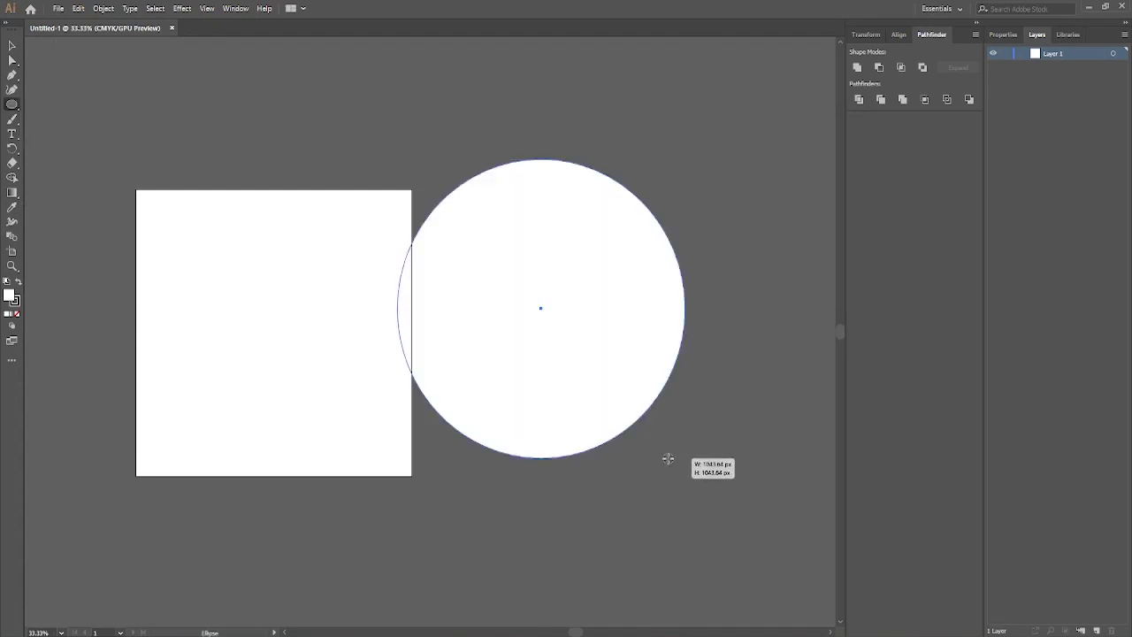
{"action": "key", "text": "v"}
{"action": "left_click_drag", "start_coordinate": [540, 314], "coordinate": [269, 336]}
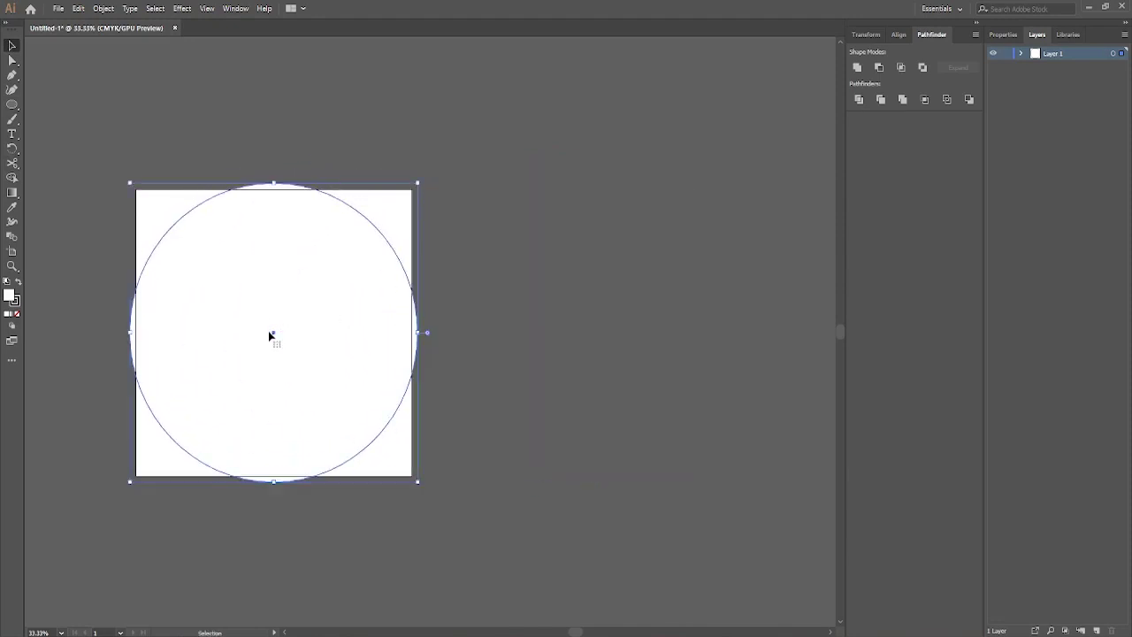
{"action": "left_click_drag", "start_coordinate": [418, 482], "coordinate": [408, 485]}
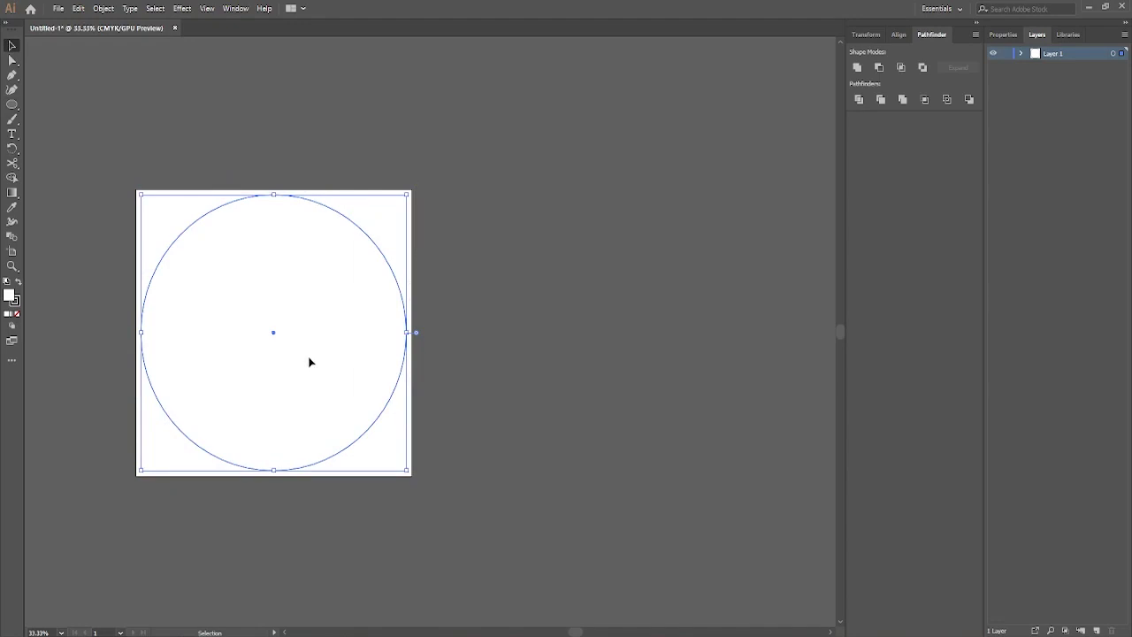
Set the circle's fill and stroke to None and move it right of the artboard.
{"action": "left_click", "coordinate": [1003, 34]}
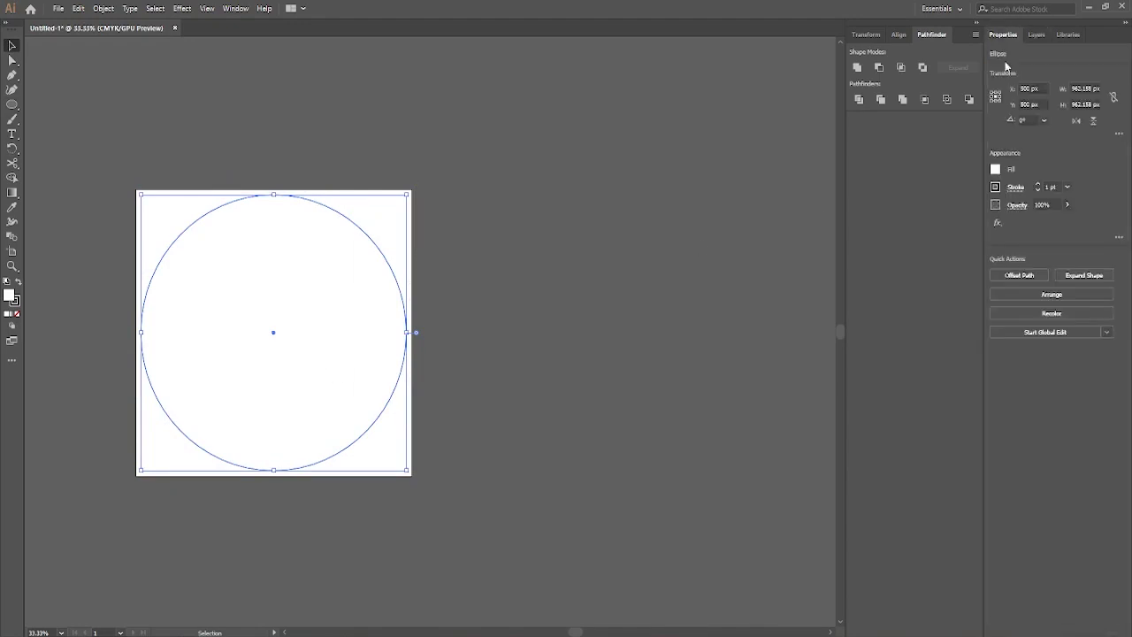
{"action": "left_click", "coordinate": [995, 171]}
{"action": "left_click", "coordinate": [869, 215]}
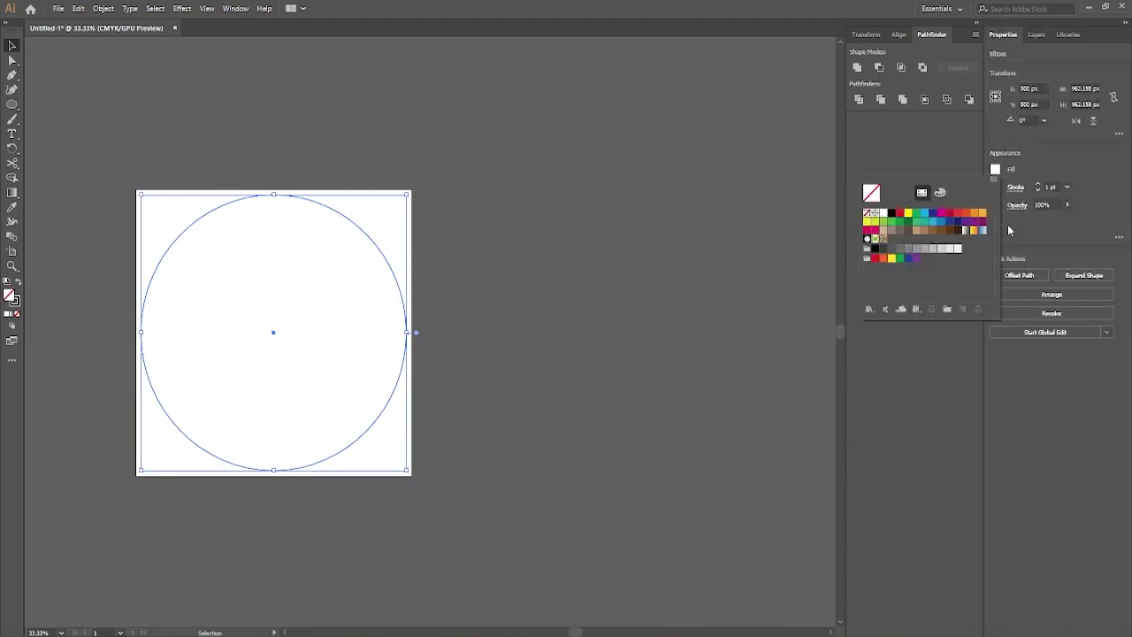
{"action": "left_click_drag", "start_coordinate": [406, 313], "coordinate": [723, 340]}
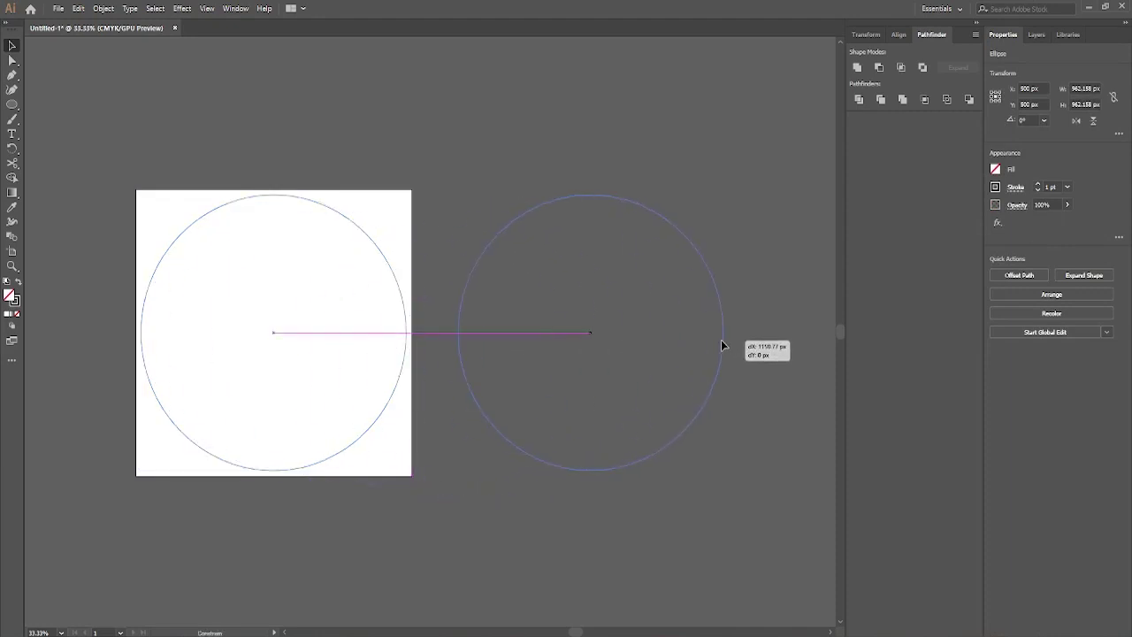
{"action": "left_click", "coordinate": [995, 186]}
{"action": "left_click", "coordinate": [867, 231]}
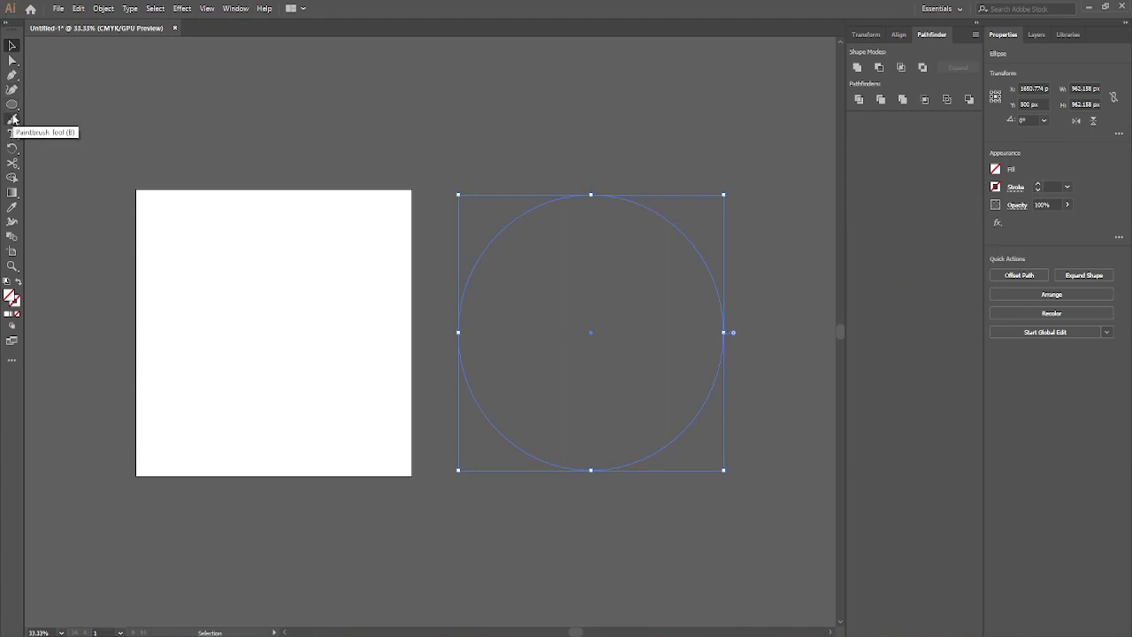
Make the circle a type-on-a-path object and show the Glyphs panel.
{"action": "left_click_drag", "start_coordinate": [12, 133], "coordinate": [55, 151]}
{"action": "left_click", "coordinate": [55, 150]}
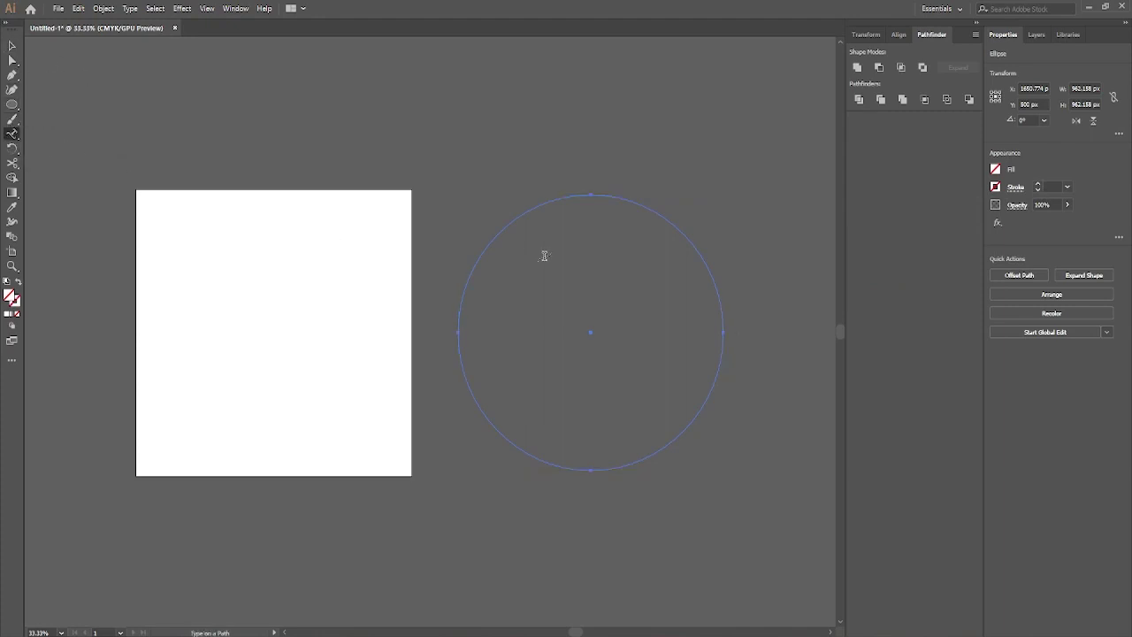
{"action": "left_click", "coordinate": [526, 216]}
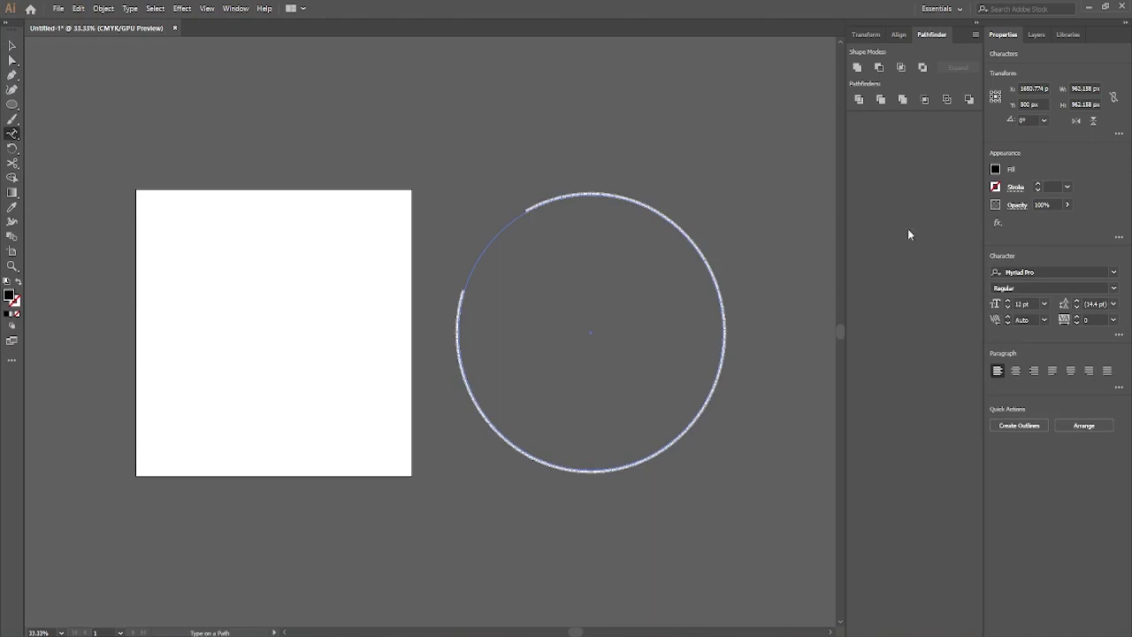
{"action": "scroll", "coordinate": [415, 170], "scroll_direction": "down", "scroll_amount": 1}
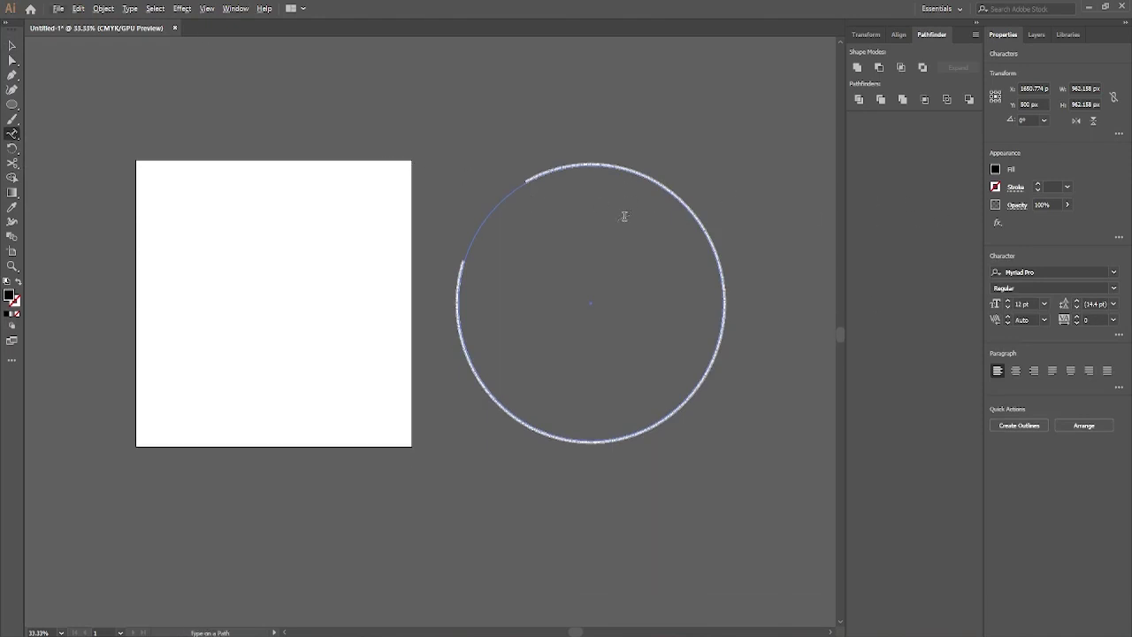
{"action": "left_click", "coordinate": [235, 8]}
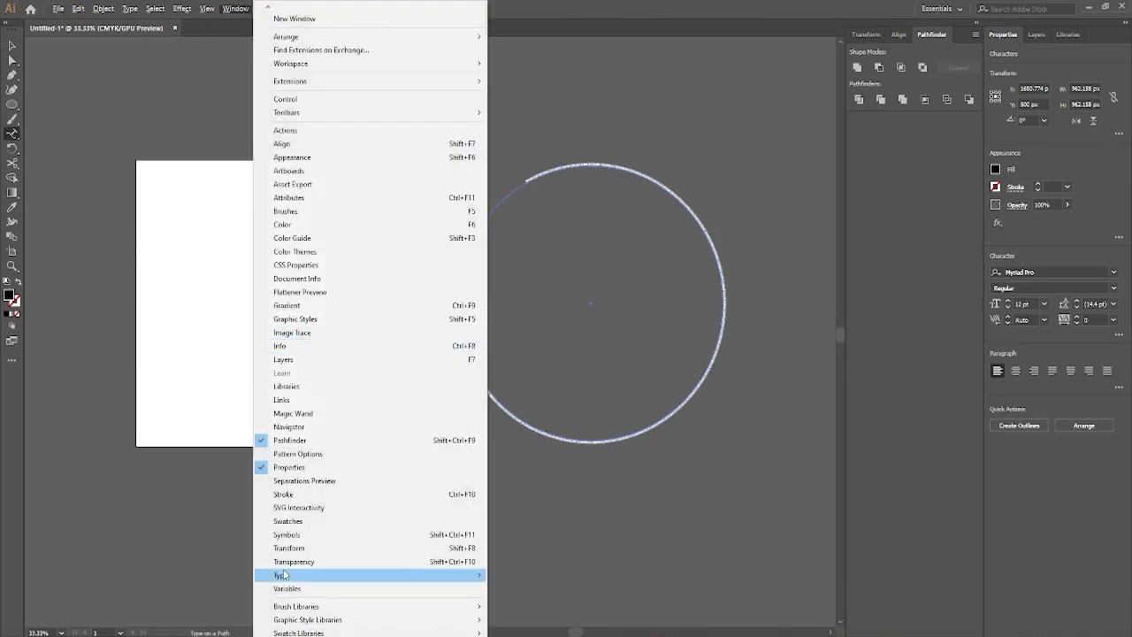
{"action": "mouse_move", "coordinate": [398, 575]}
{"action": "left_click", "coordinate": [531, 521]}
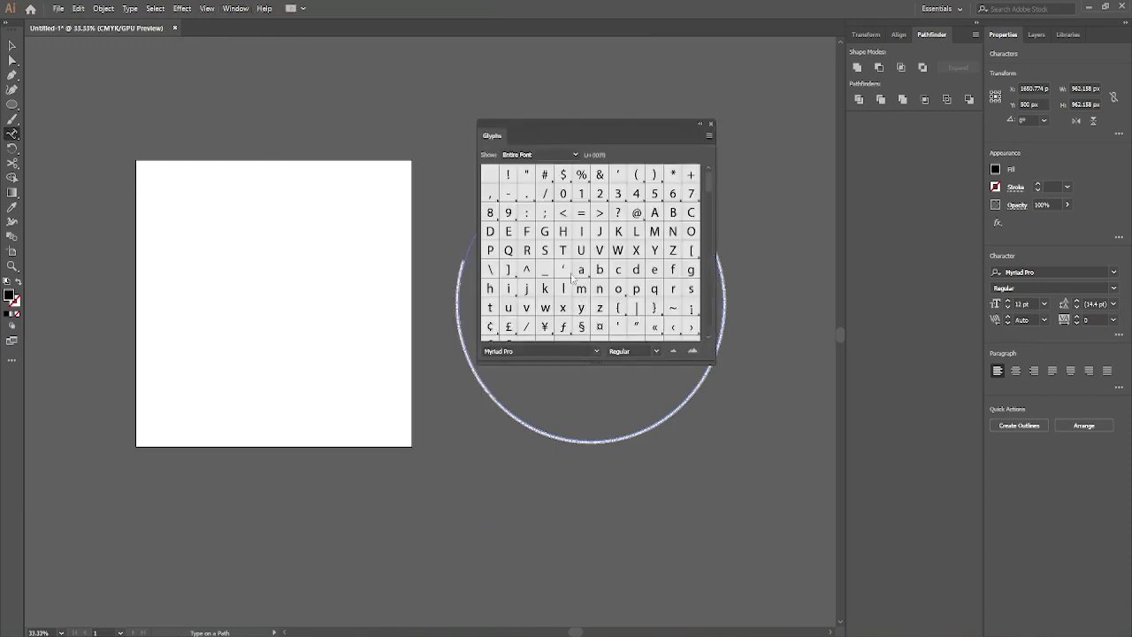
Set the path text font to Khand Bold and insert the Devanagari glyphs for राम.
{"action": "left_click", "coordinate": [1073, 271]}
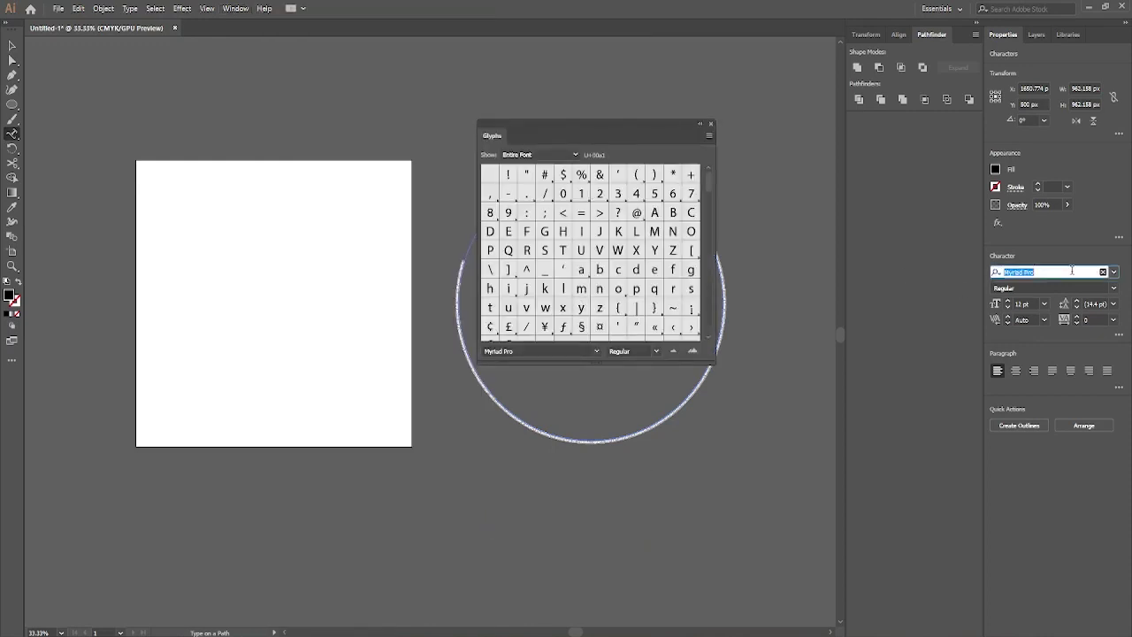
{"action": "type", "text": "khan"}
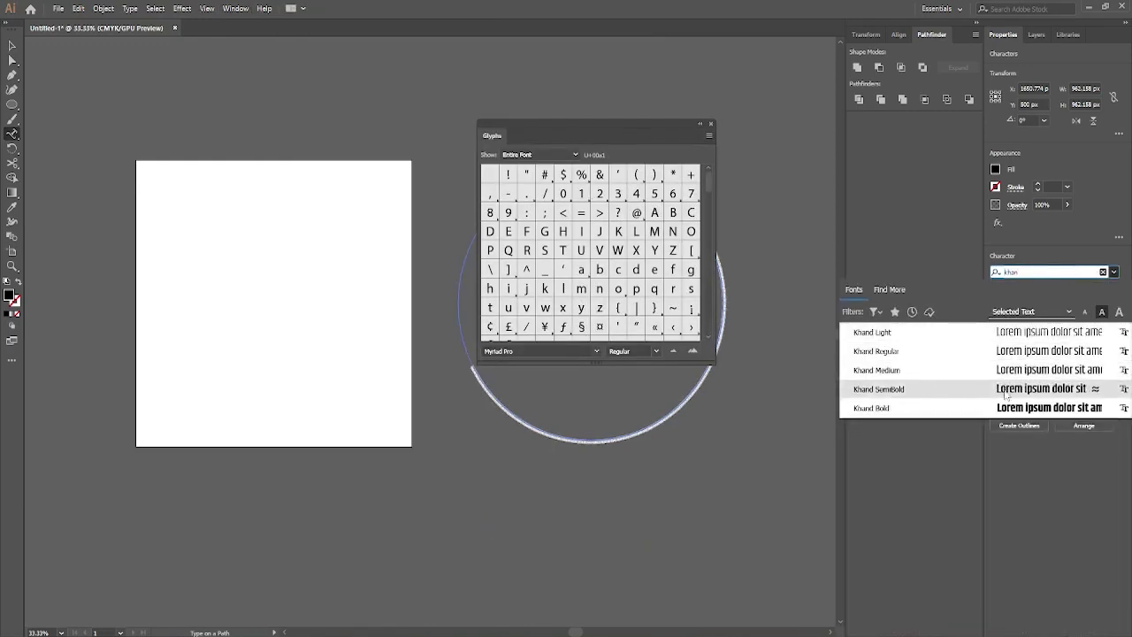
{"action": "left_click", "coordinate": [1006, 407]}
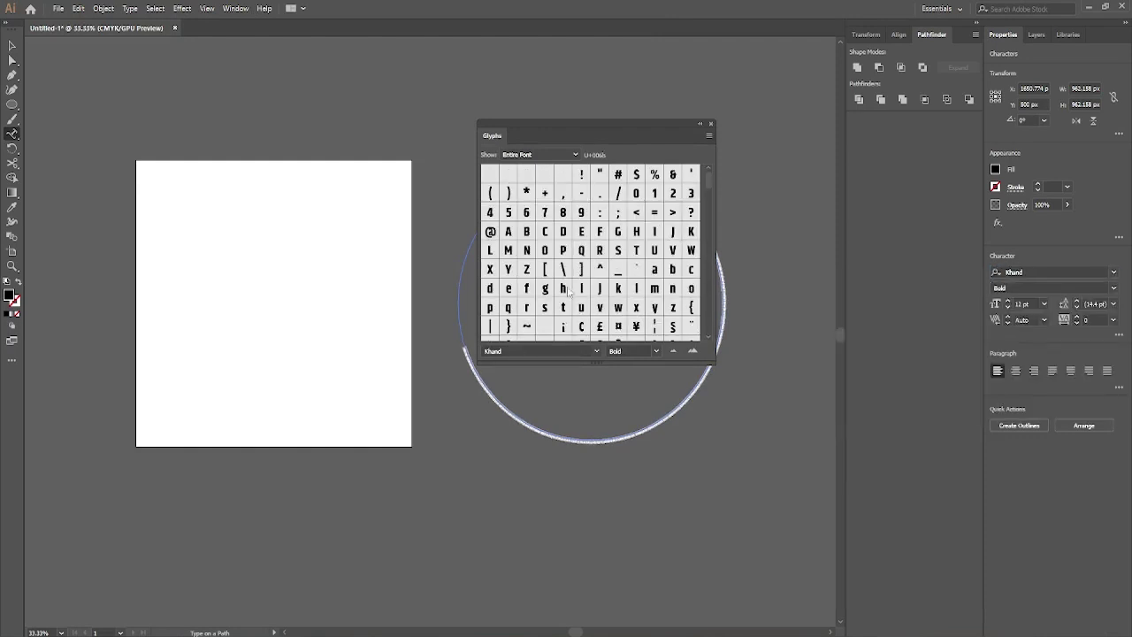
{"action": "scroll", "coordinate": [567, 291], "scroll_direction": "down", "scroll_amount": 5}
{"action": "scroll", "coordinate": [562, 286], "scroll_direction": "down", "scroll_amount": 5}
{"action": "scroll", "coordinate": [553, 280], "scroll_direction": "down", "scroll_amount": 3}
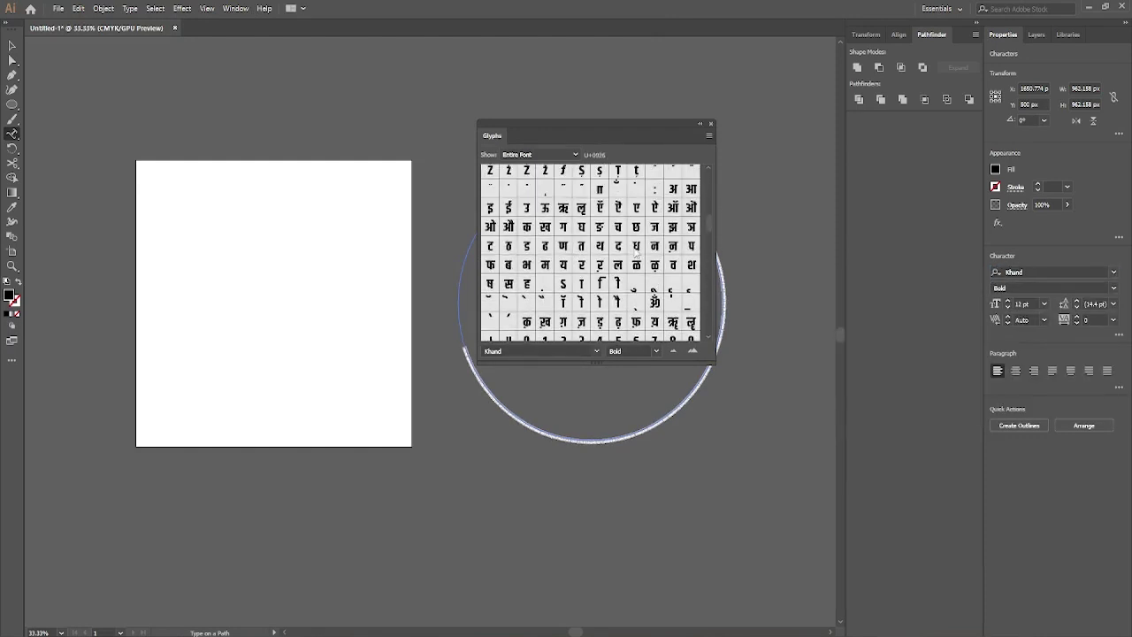
{"action": "double_click", "coordinate": [581, 266]}
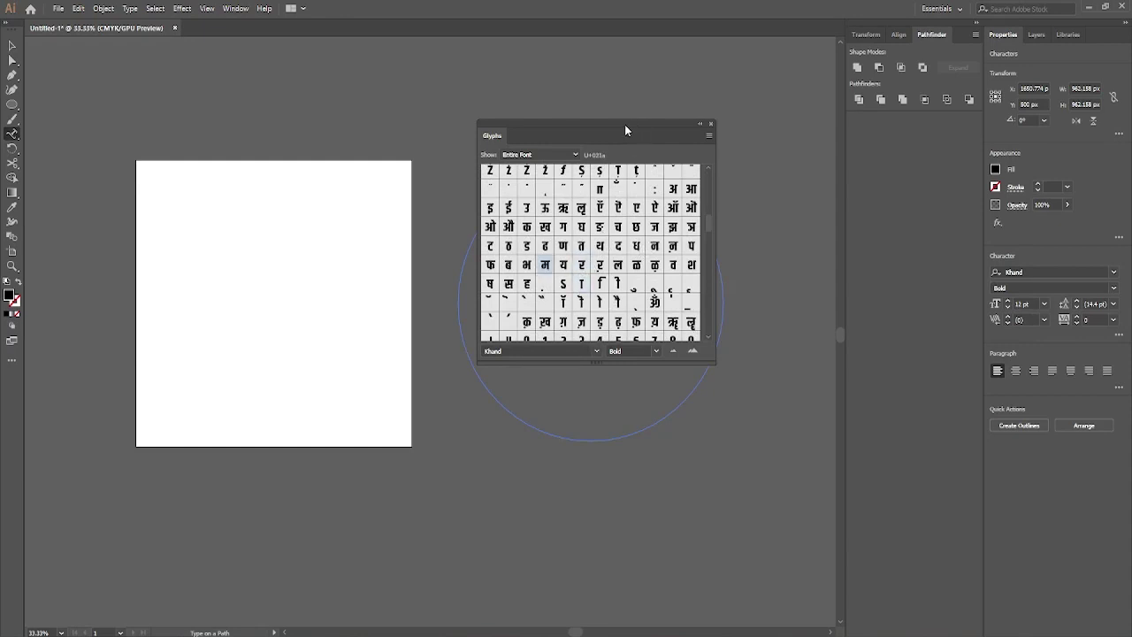
{"action": "left_click_drag", "start_coordinate": [617, 128], "coordinate": [900, 125]}
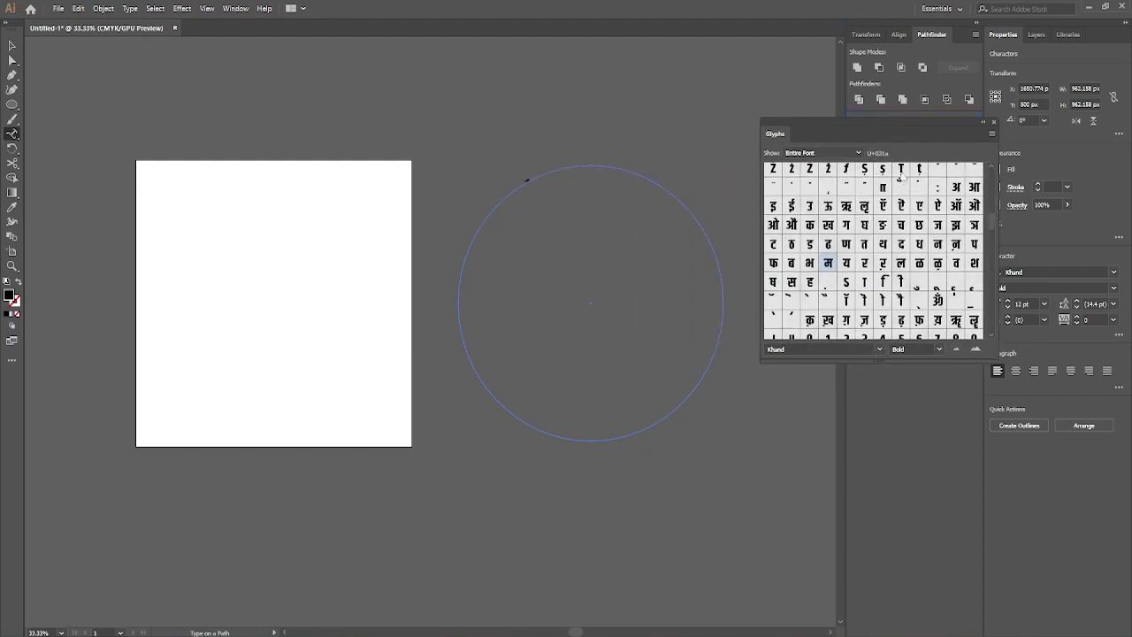
{"action": "left_click", "coordinate": [994, 121]}
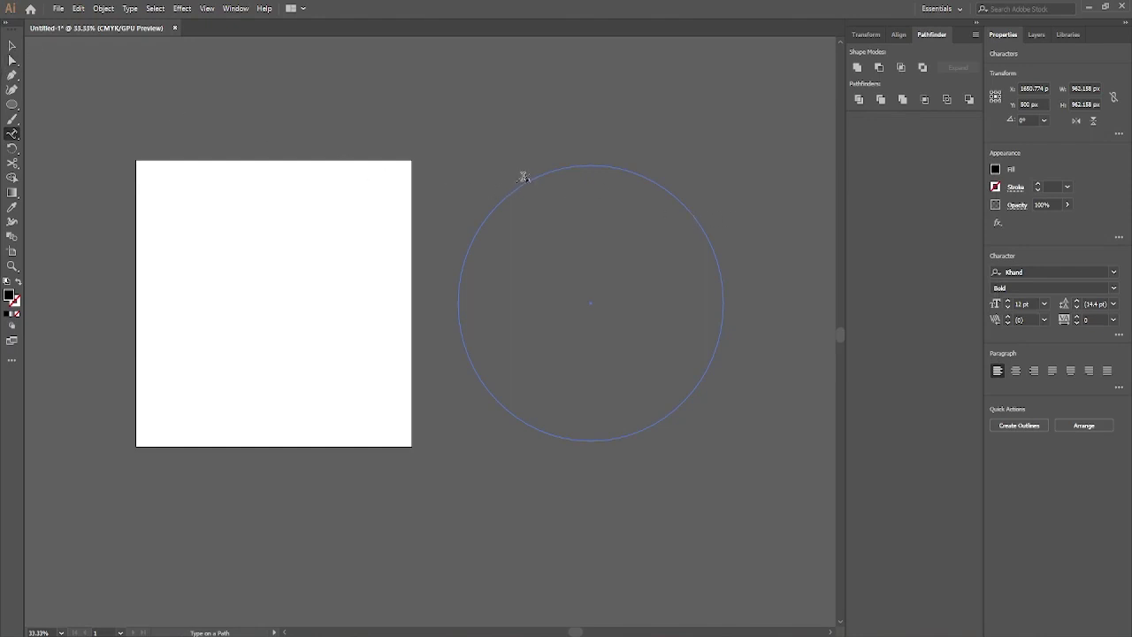
Resize the राम path text, first to 150 pt, then to 100 pt.
{"action": "left_click", "coordinate": [525, 178]}
{"action": "left_click", "coordinate": [1007, 301]}
{"action": "type", "text": "150"}
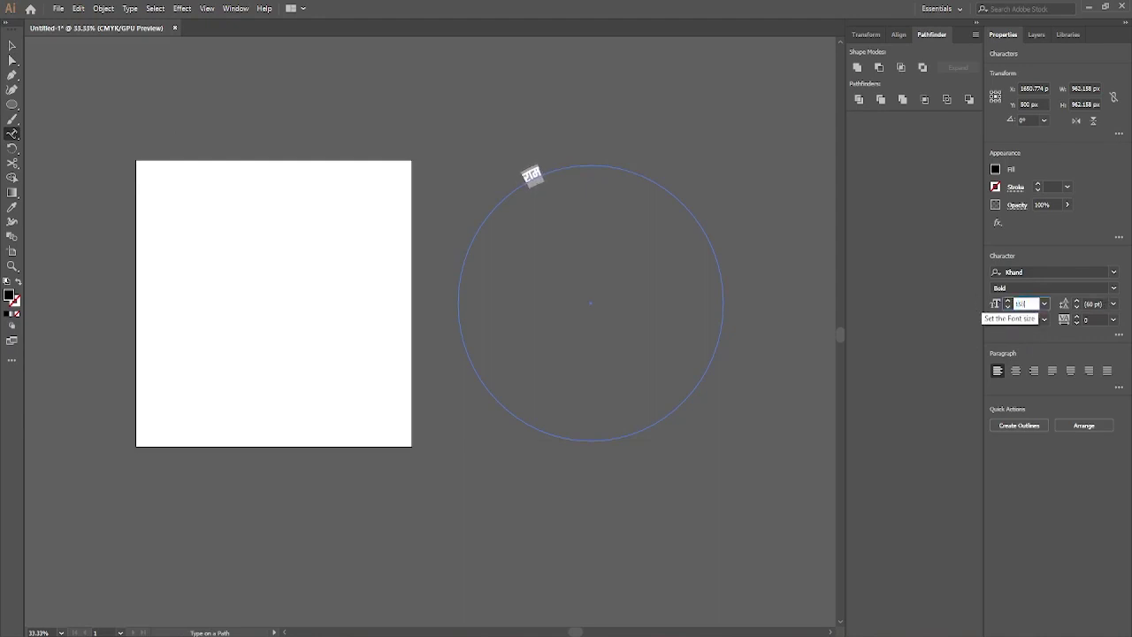
{"action": "key", "text": "Return"}
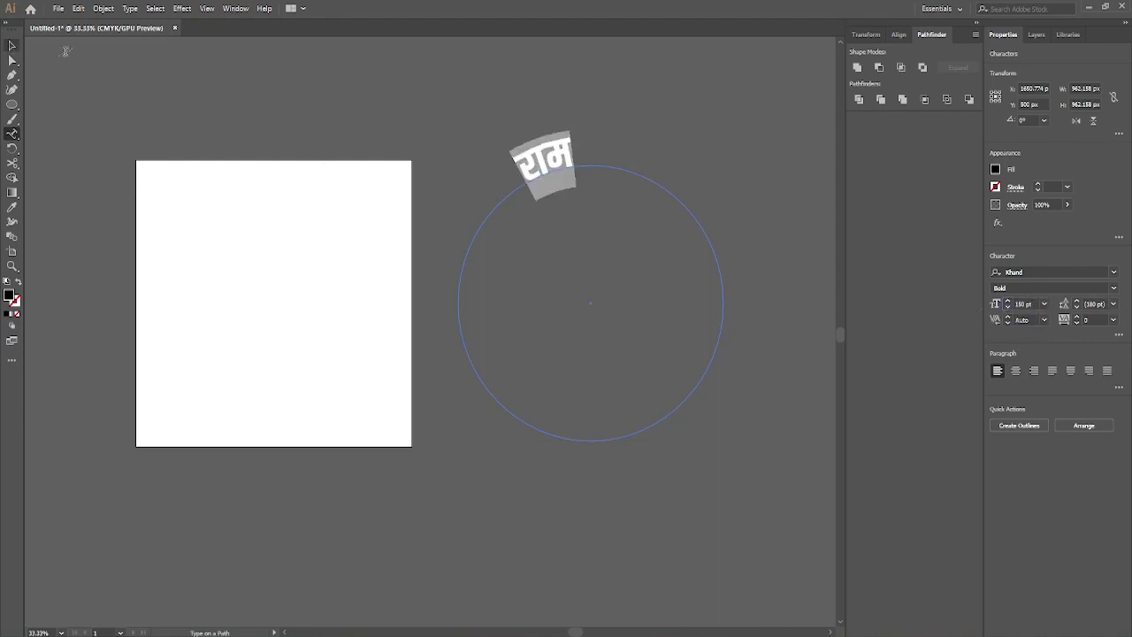
{"action": "left_click", "coordinate": [1021, 303]}
{"action": "type", "text": "100"}
{"action": "key", "text": "Return"}
{"action": "left_click", "coordinate": [549, 145], "text": "ctrl"}
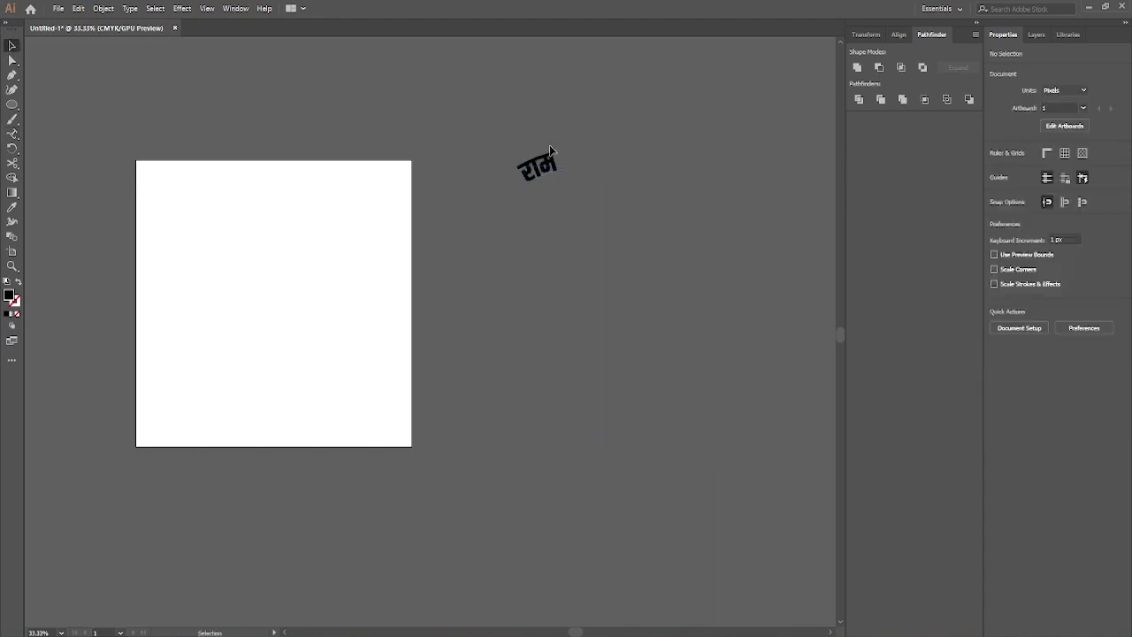
Duplicate the राम word along the circle, repeating with Ctrl+D until it wraps around.
{"action": "left_click", "coordinate": [555, 168]}
{"action": "left_click_drag", "start_coordinate": [555, 168], "coordinate": [606, 155]}
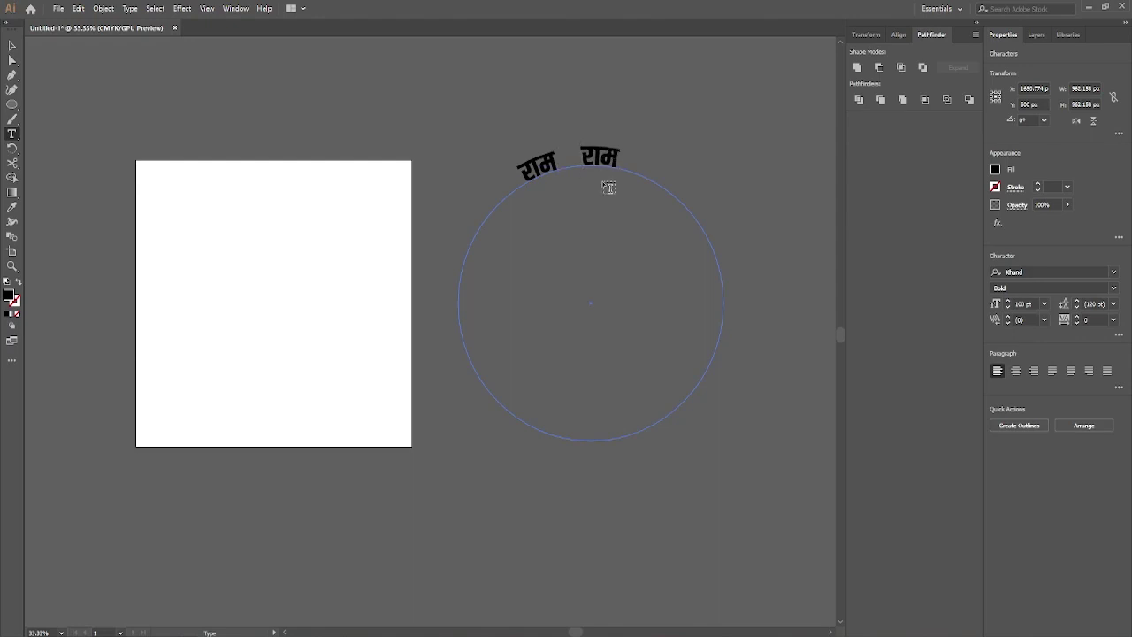
{"action": "key", "text": "ctrl+d"}
{"action": "key", "text": "ctrl+d"}
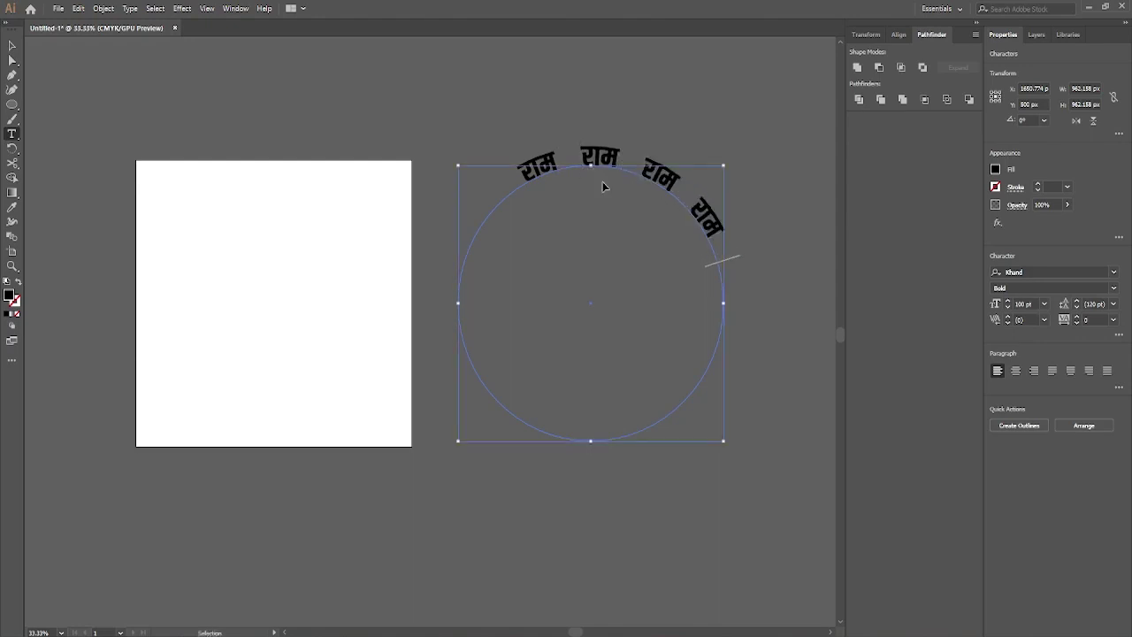
{"action": "key", "text": "ctrl+d"}
{"action": "key", "text": "ctrl+d"}
{"action": "key", "text": "ctrl+d"}
{"action": "key", "text": "ctrl+d"}
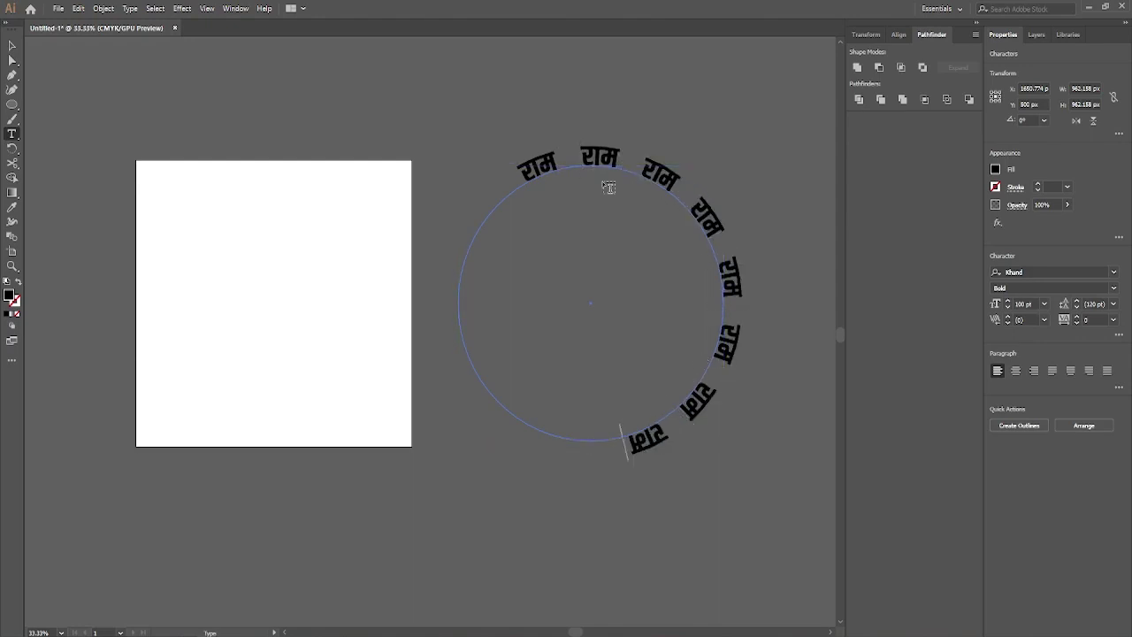
{"action": "key", "text": "ctrl+d"}
{"action": "key", "text": "ctrl+d"}
{"action": "key", "text": "ctrl+d"}
{"action": "key", "text": "ctrl+d"}
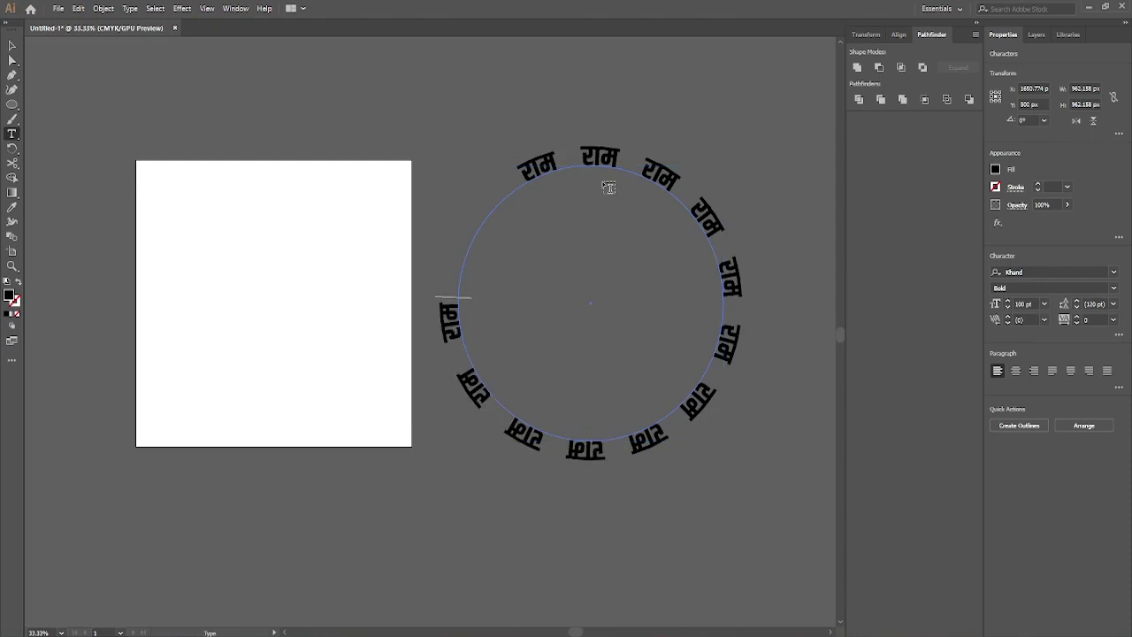
{"action": "key", "text": "ctrl+d"}
{"action": "key", "text": "ctrl+d"}
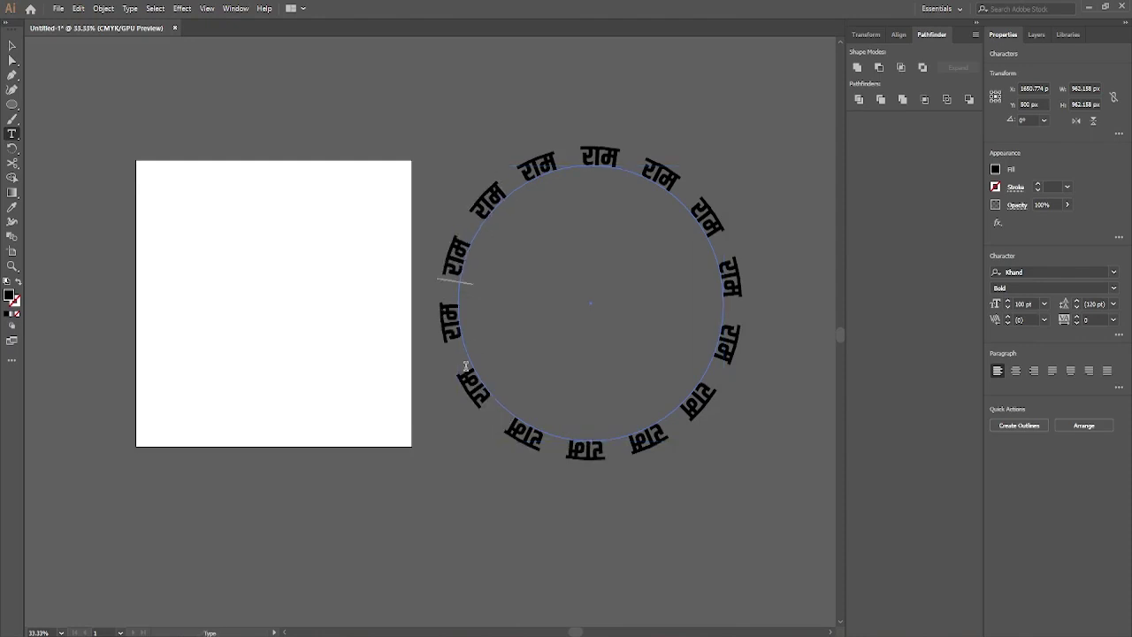
{"action": "key", "text": "Escape"}
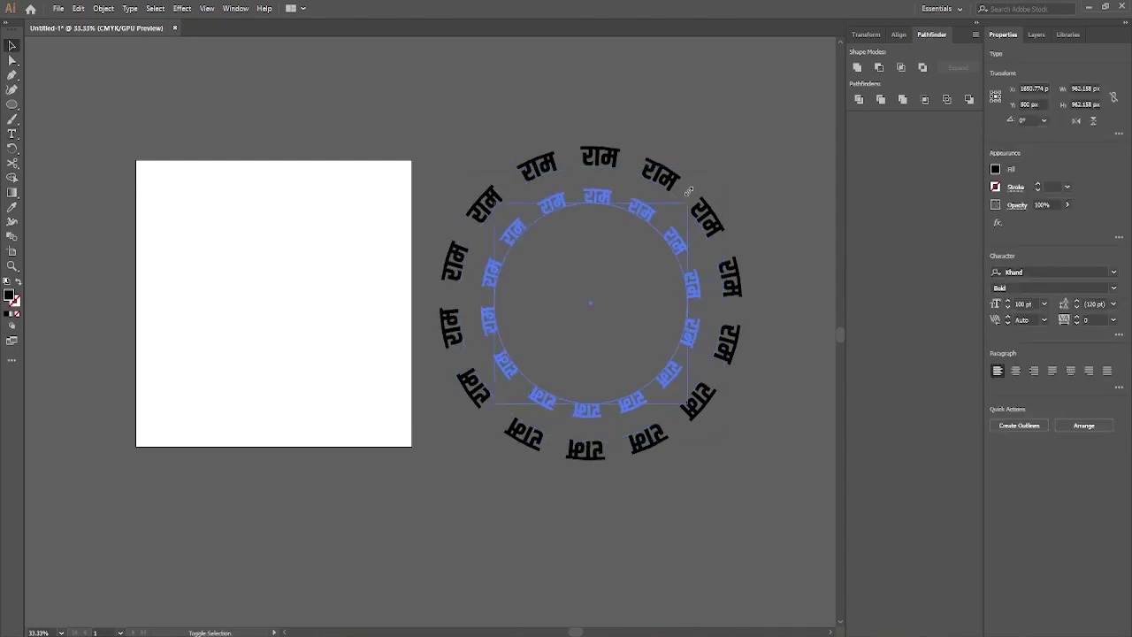
Add two smaller scaled copies of the ring inside, enlarging the innermost lettering to 76 pt.
{"action": "left_click", "coordinate": [668, 220]}
{"action": "key", "text": "ctrl+d"}
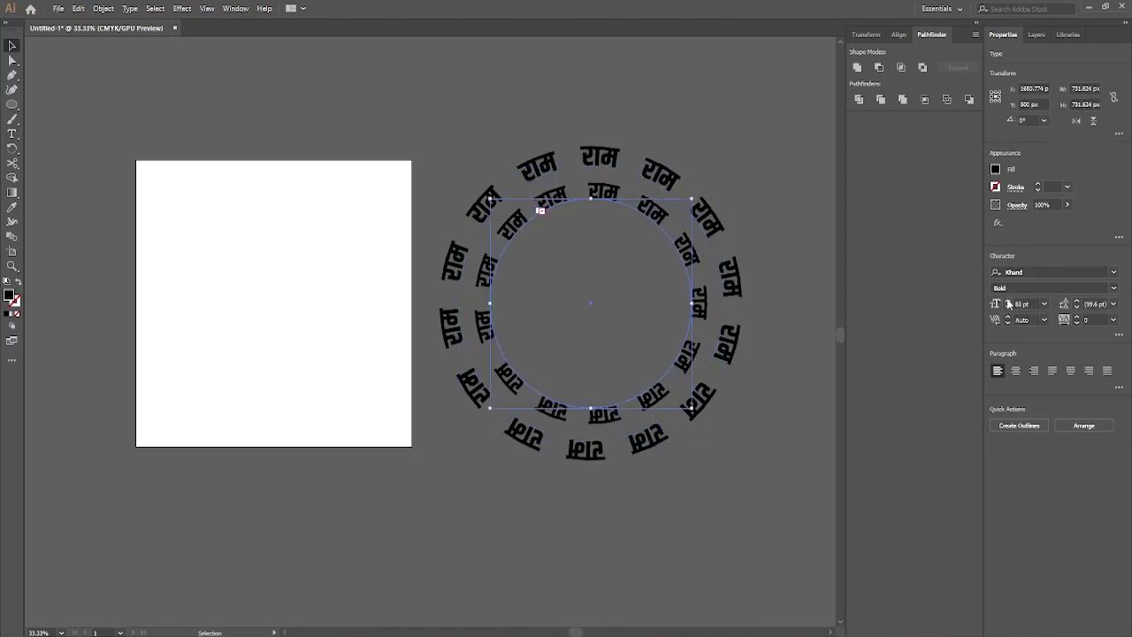
{"action": "left_click", "coordinate": [734, 221]}
{"action": "left_click_drag", "start_coordinate": [687, 245], "coordinate": [641, 232]}
{"action": "left_click", "coordinate": [641, 232]}
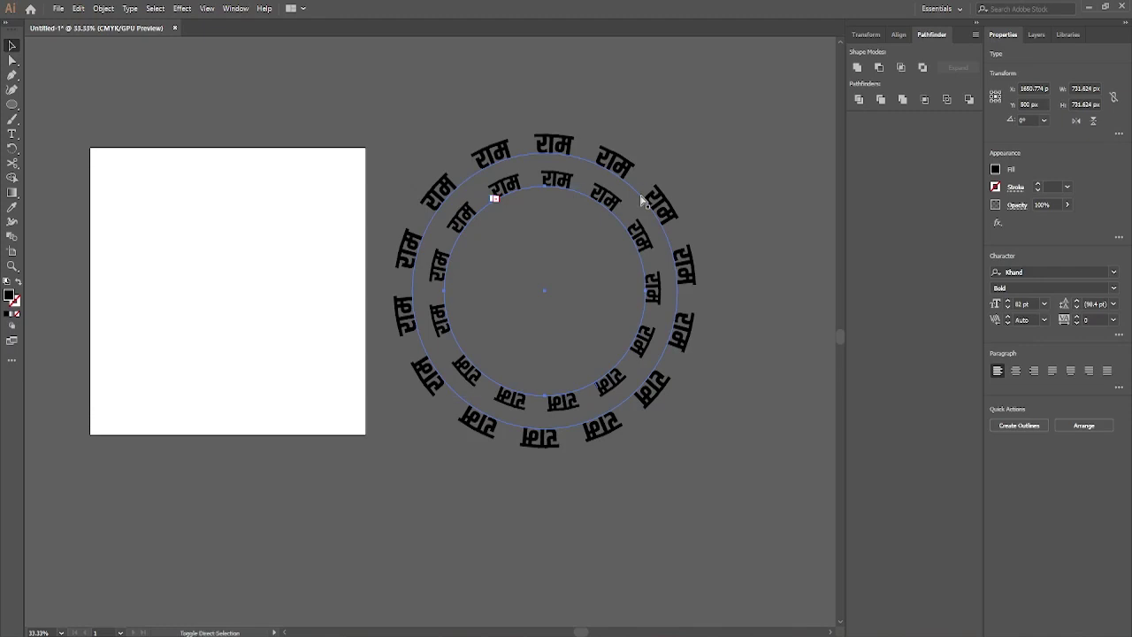
{"action": "key", "text": "ctrl+d"}
{"action": "key", "text": "ctrl+shift+period"}
{"action": "key", "text": "ctrl+shift+period"}
{"action": "key", "text": "ctrl+shift+period"}
{"action": "key", "text": "ctrl+shift+period"}
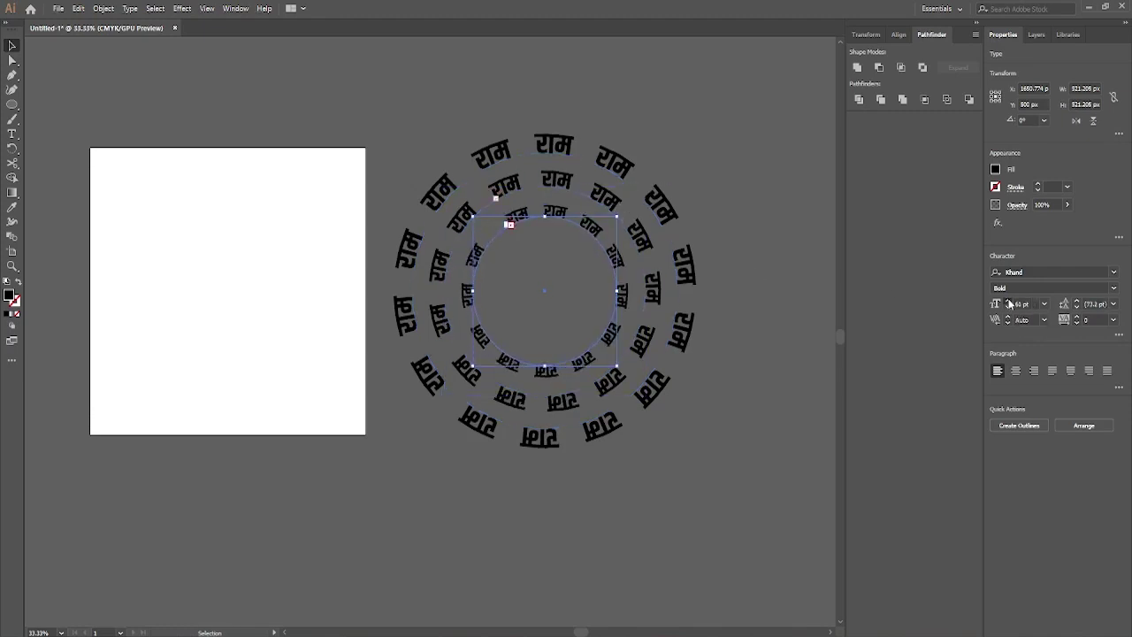
{"action": "key", "text": "ctrl+shift+period"}
{"action": "key", "text": "ctrl+shift+period"}
{"action": "key", "text": "ctrl+shift+period"}
{"action": "key", "text": "ctrl+shift+period"}
{"action": "key", "text": "ctrl+shift+period"}
Increase the outer ring's font size and scale the inner ring down.
{"action": "left_click", "coordinate": [779, 237]}
{"action": "left_click_drag", "start_coordinate": [778, 237], "coordinate": [686, 228]}
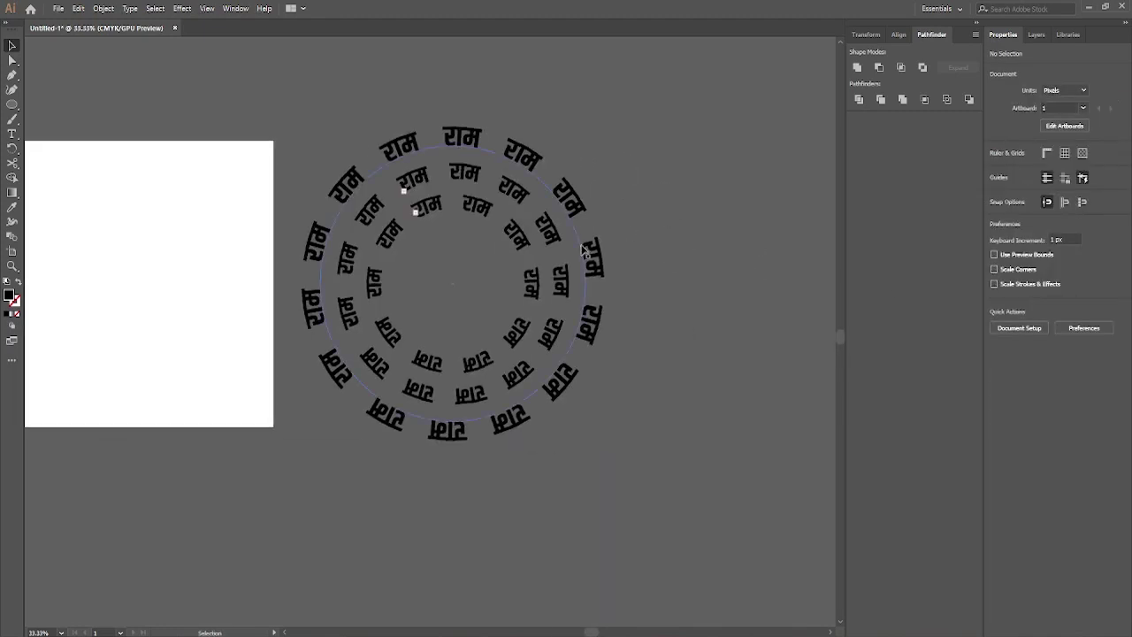
{"action": "scroll", "coordinate": [582, 251], "scroll_direction": "up", "scroll_amount": 1}
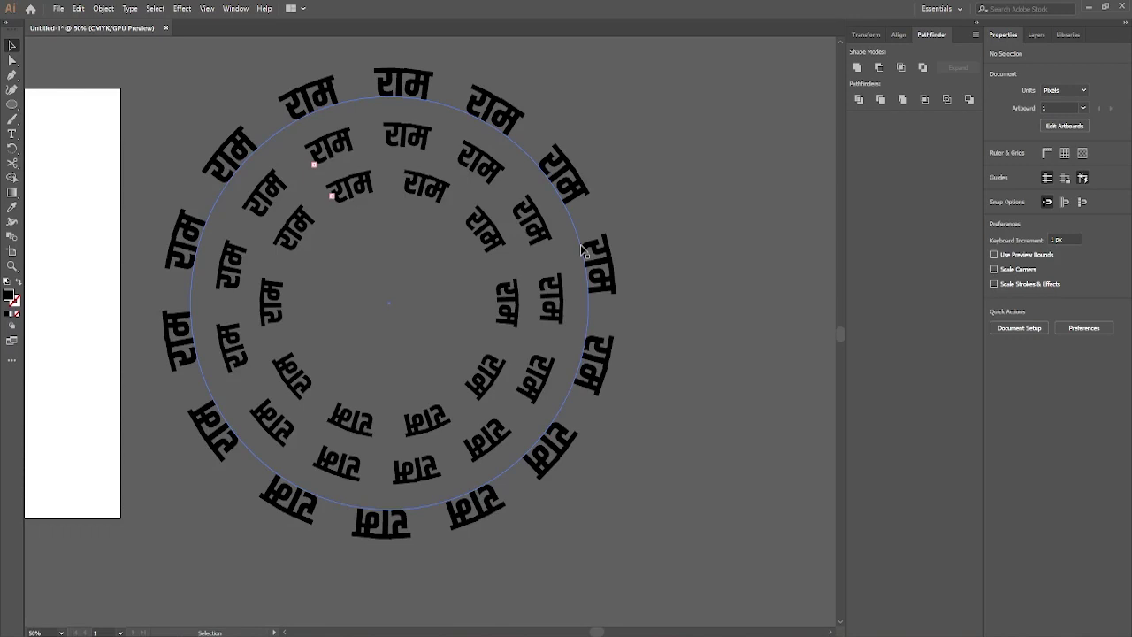
{"action": "left_click", "coordinate": [582, 251]}
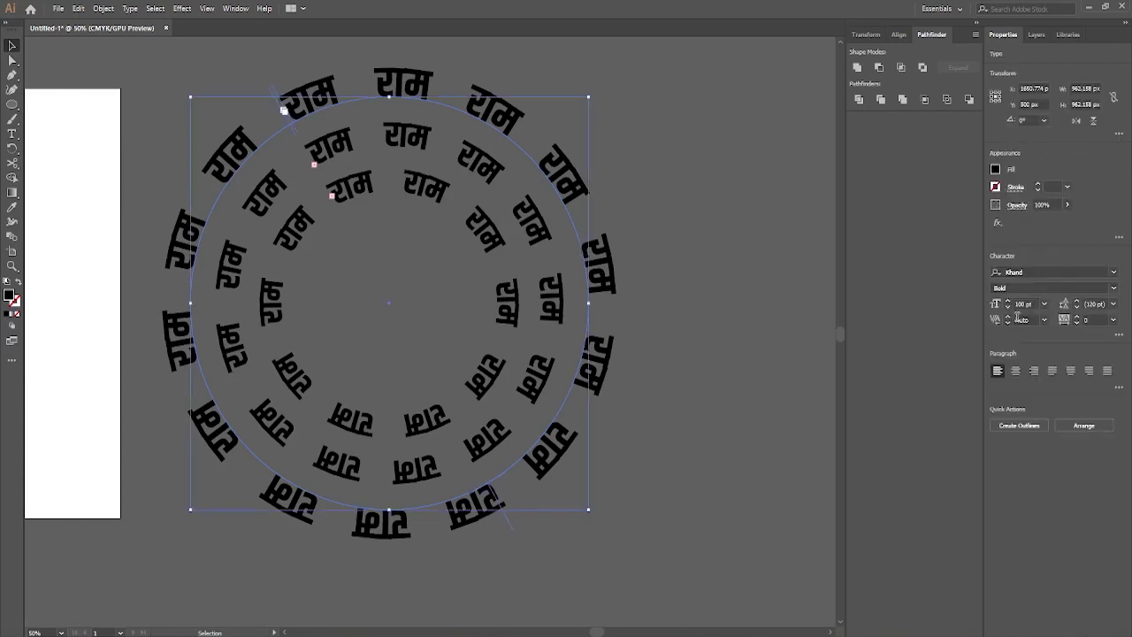
{"action": "left_click", "coordinate": [1007, 303]}
{"action": "left_click", "coordinate": [1007, 303]}
{"action": "left_click", "coordinate": [1007, 304]}
{"action": "left_click", "coordinate": [1008, 303]}
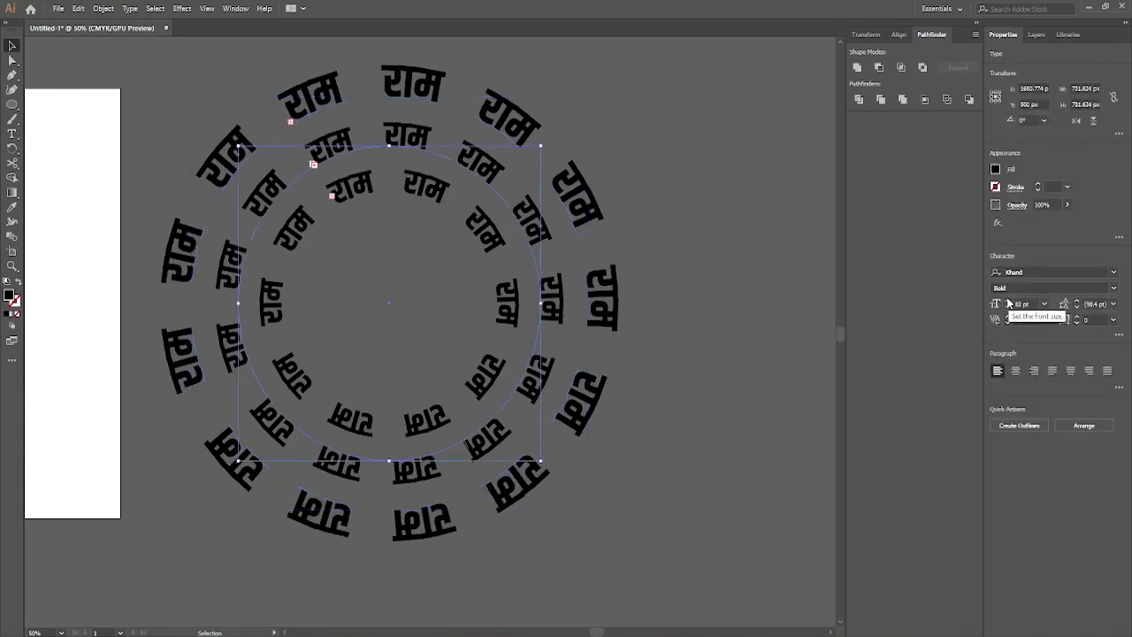
{"action": "scroll", "coordinate": [1035, 302], "scroll_direction": "up", "scroll_amount": 9}
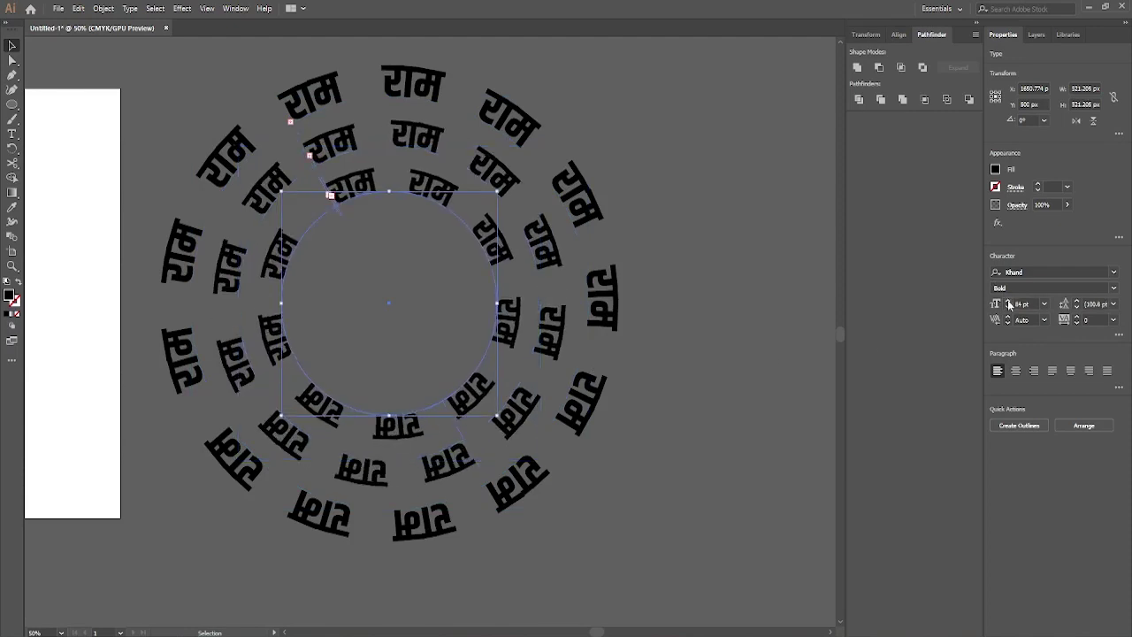
{"action": "left_click_drag", "start_coordinate": [497, 191], "coordinate": [460, 226]}
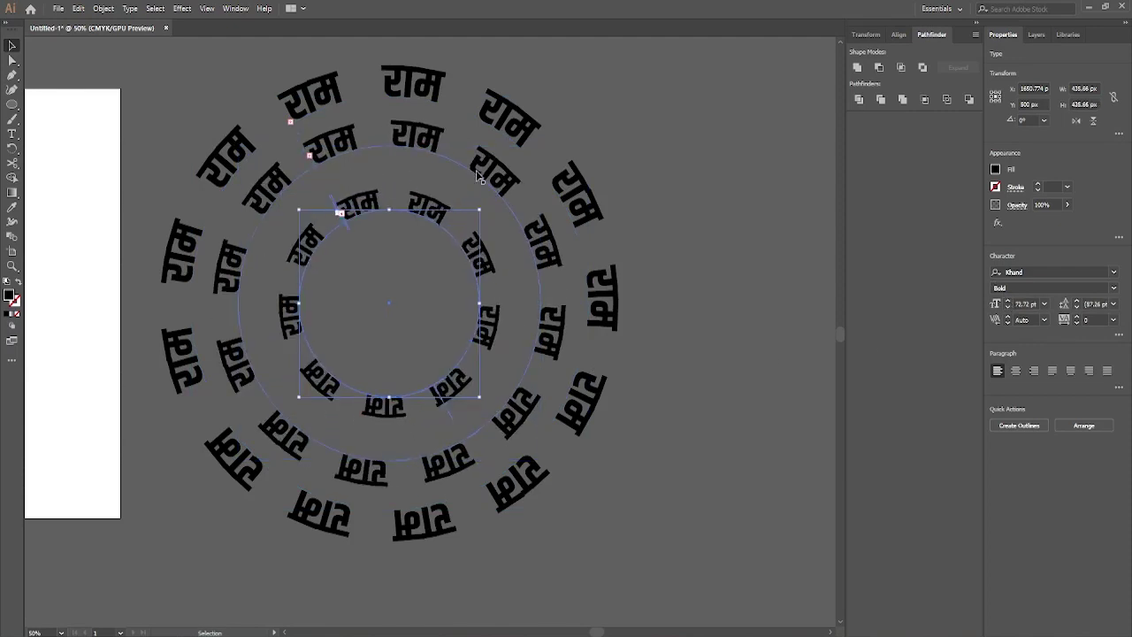
{"action": "scroll", "coordinate": [584, 190], "scroll_direction": "up", "scroll_amount": 1}
{"action": "scroll", "coordinate": [1013, 305], "scroll_direction": "up", "scroll_amount": 7}
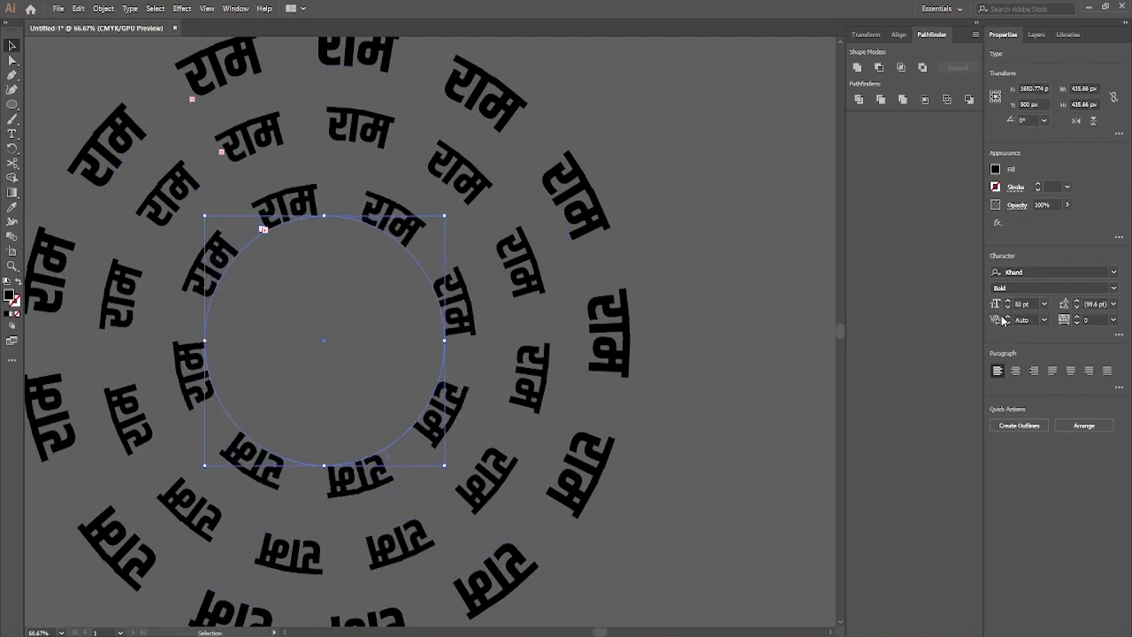
{"action": "key", "text": "ctrl+minus"}
Select all three rings and move them onto the artboard.
{"action": "key", "text": "ctrl+a"}
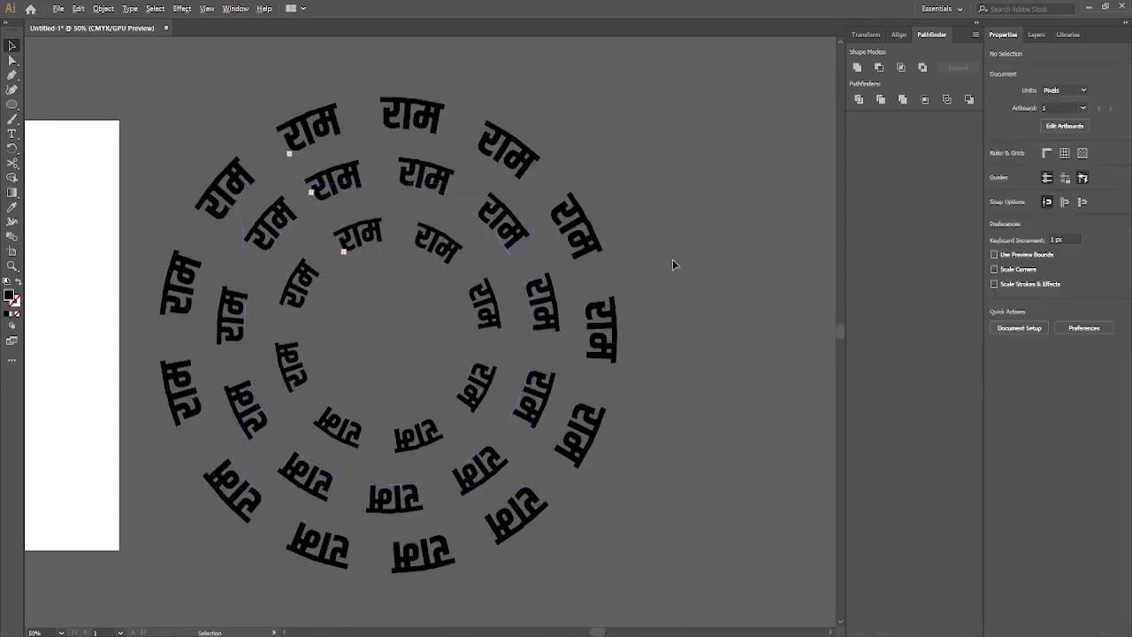
{"action": "key", "text": "ctrl+minus"}
{"action": "left_click_drag", "start_coordinate": [629, 297], "coordinate": [383, 297]}
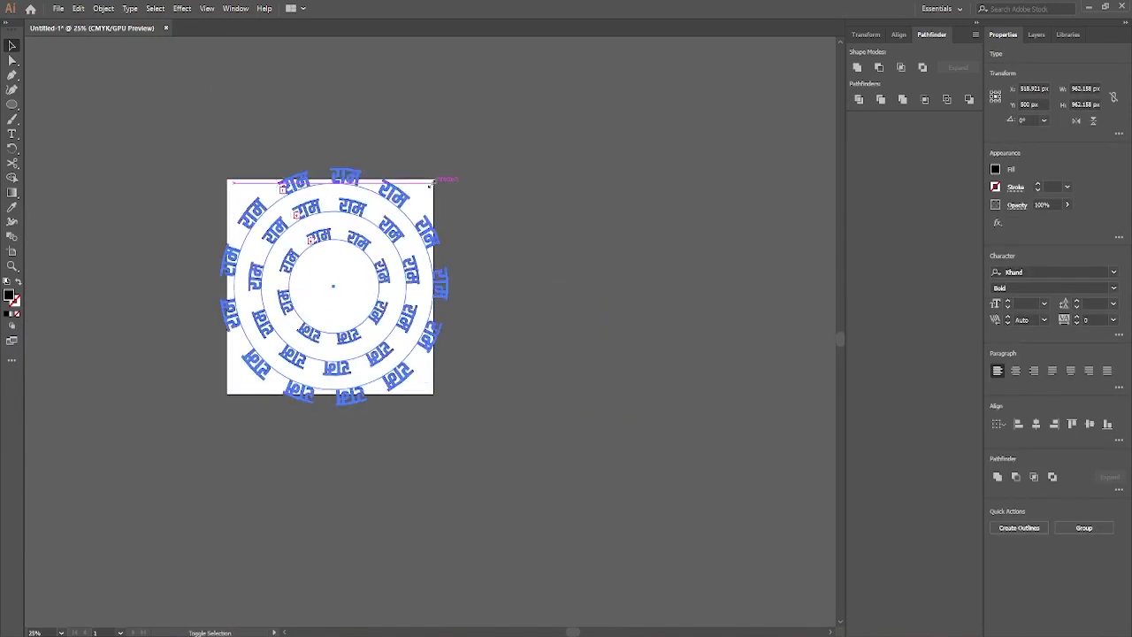
Hide the two outer rings in the Layers panel.
{"action": "key", "text": "ctrl+plus"}
{"action": "key", "text": "ctrl+plus"}
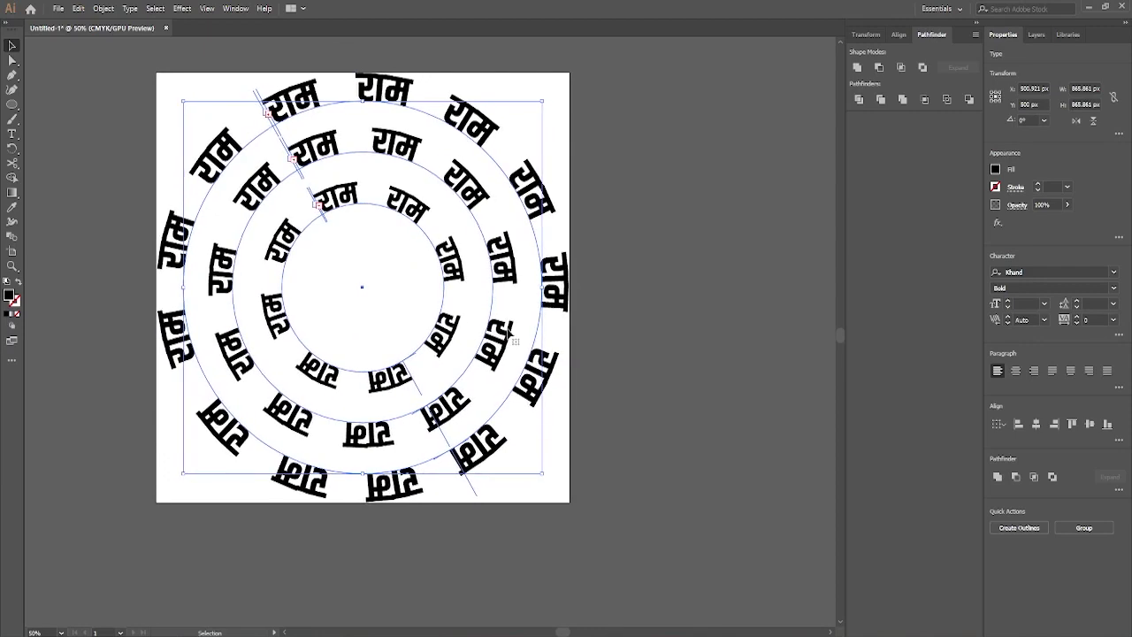
{"action": "left_click", "coordinate": [672, 371]}
{"action": "left_click", "coordinate": [1036, 34]}
{"action": "left_click_drag", "start_coordinate": [993, 79], "coordinate": [993, 92]}
Export the artboard as PNG to the Hanuman Ji folder via Export for Screens, then quit without saving.
{"action": "left_click", "coordinate": [58, 8]}
{"action": "mouse_move", "coordinate": [79, 224]}
{"action": "left_click", "coordinate": [275, 224]}
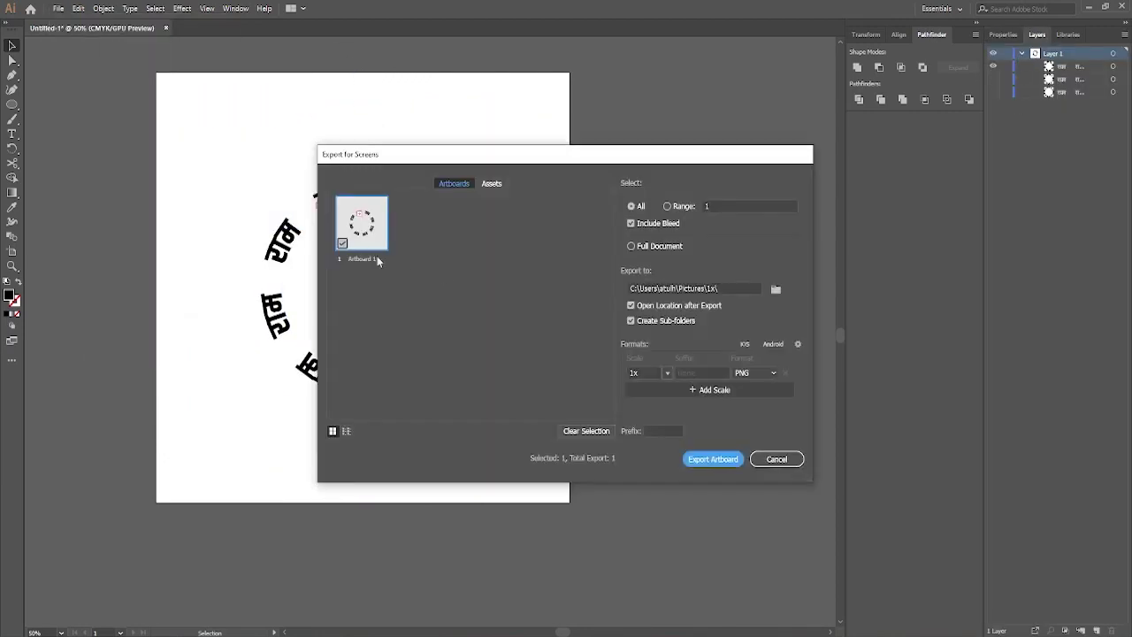
{"action": "left_click", "coordinate": [778, 289]}
{"action": "left_click", "coordinate": [768, 473]}
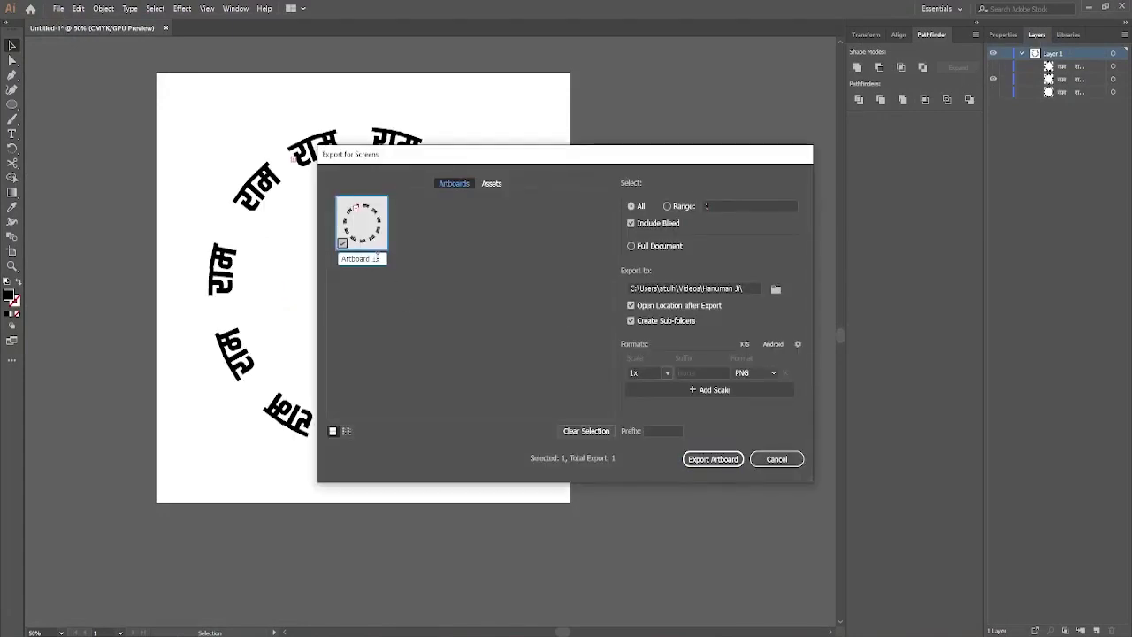
{"action": "left_click", "coordinate": [361, 258]}
{"action": "type", "text": "2"}
{"action": "left_click", "coordinate": [713, 459]}
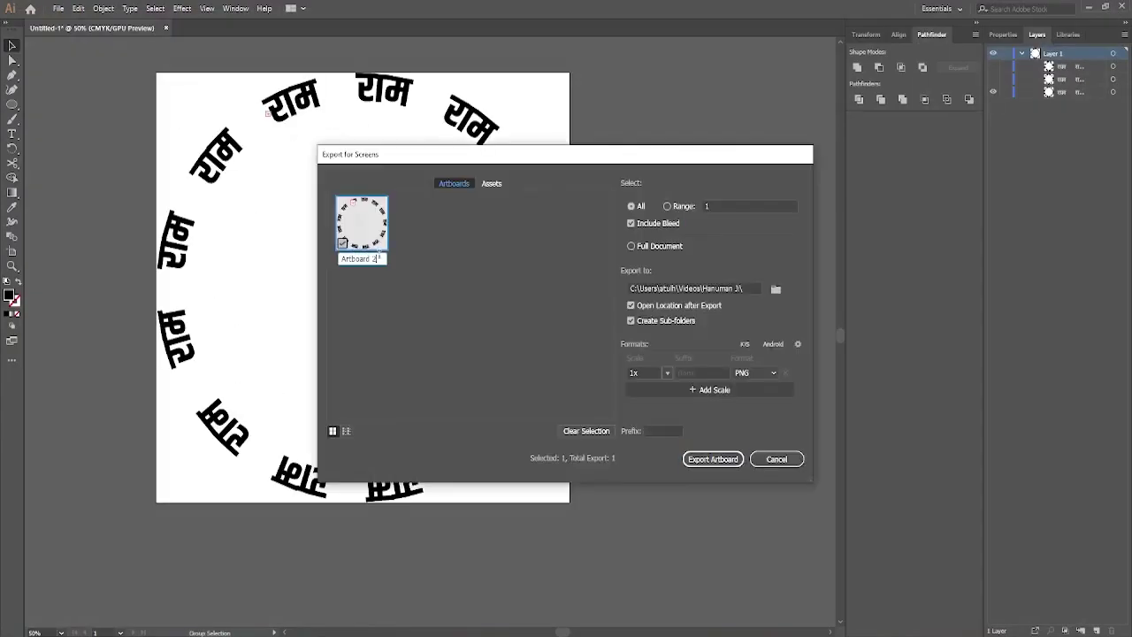
{"action": "left_click", "coordinate": [617, 341]}
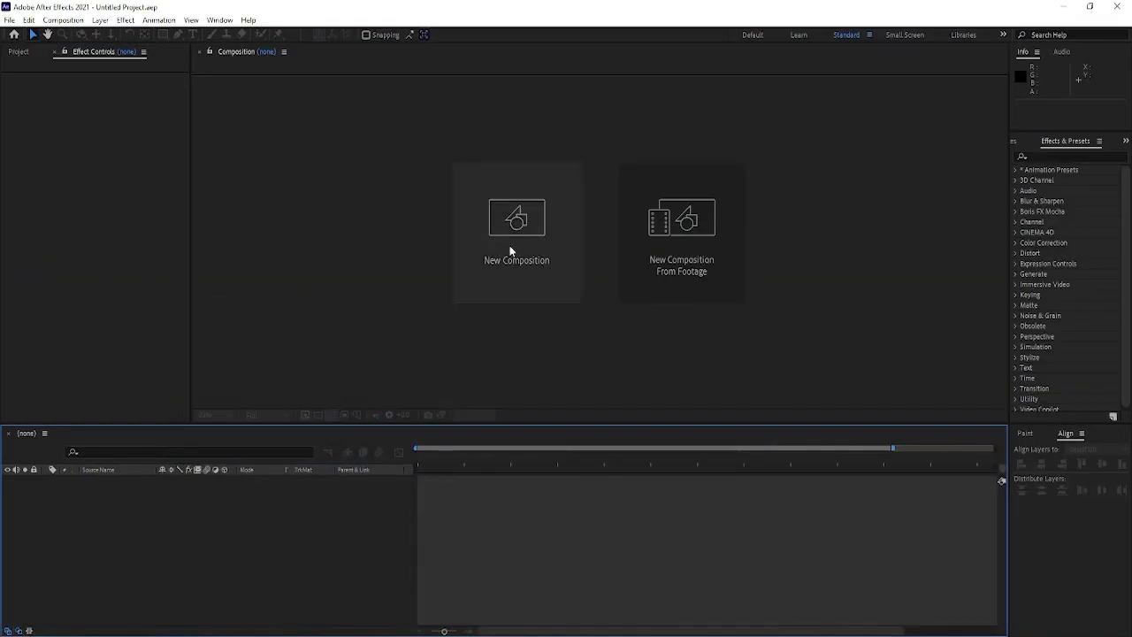
Create a new composition and import five Hanuman Ji files: particles, image, pexels clip, Ram audio, videoplayback.
{"action": "left_click", "coordinate": [510, 245]}
{"action": "left_click", "coordinate": [634, 469]}
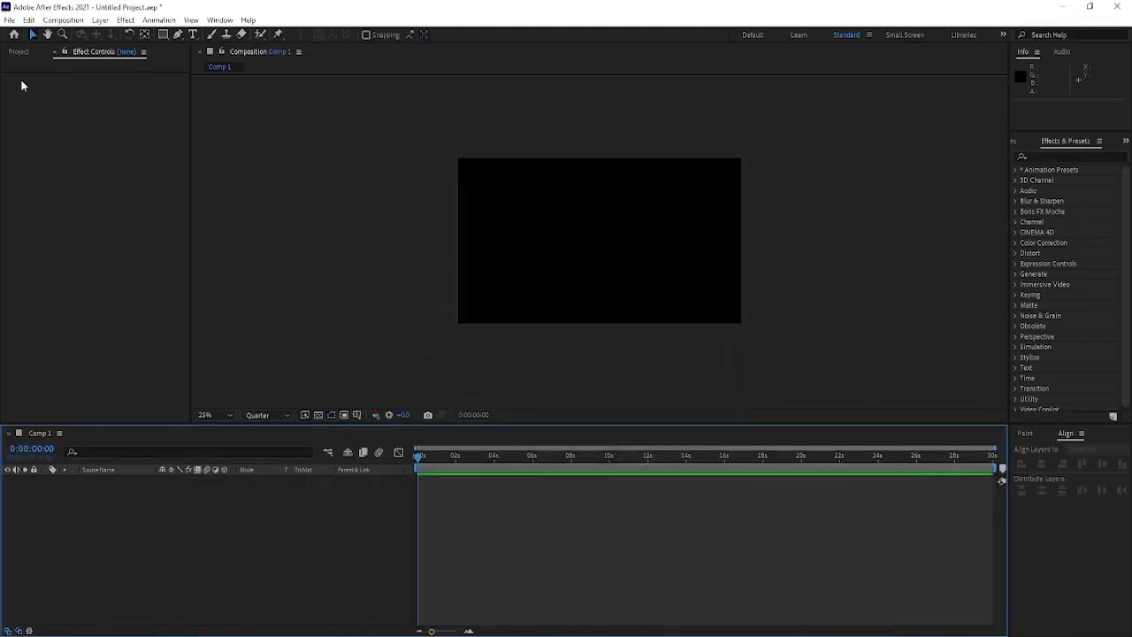
{"action": "double_click", "coordinate": [76, 321]}
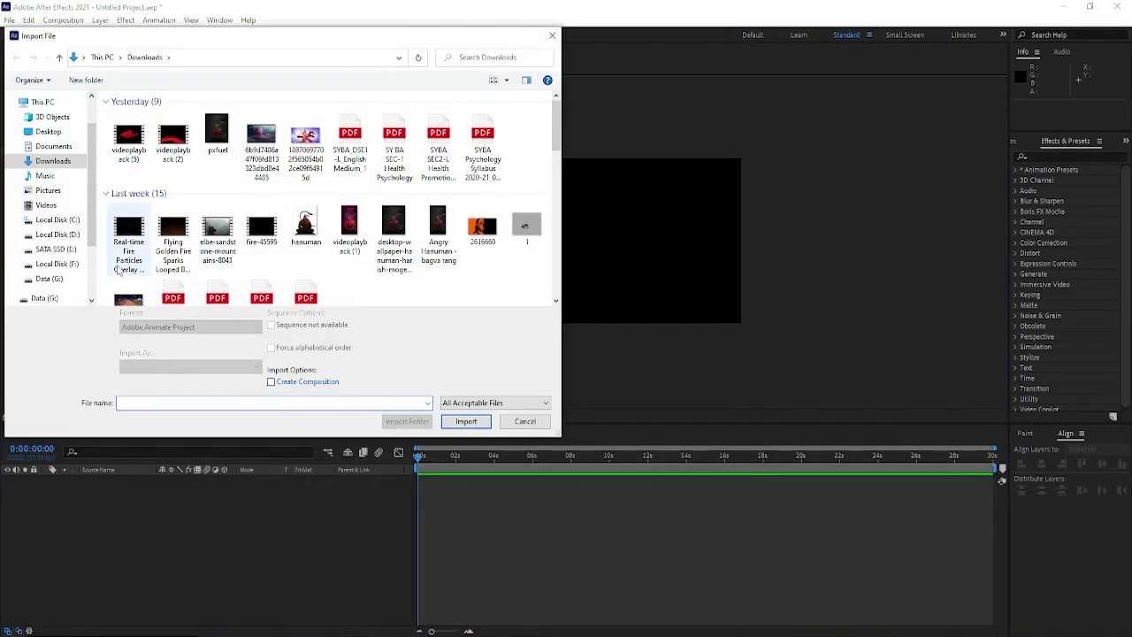
{"action": "left_click", "coordinate": [46, 204]}
{"action": "left_click", "coordinate": [259, 133]}
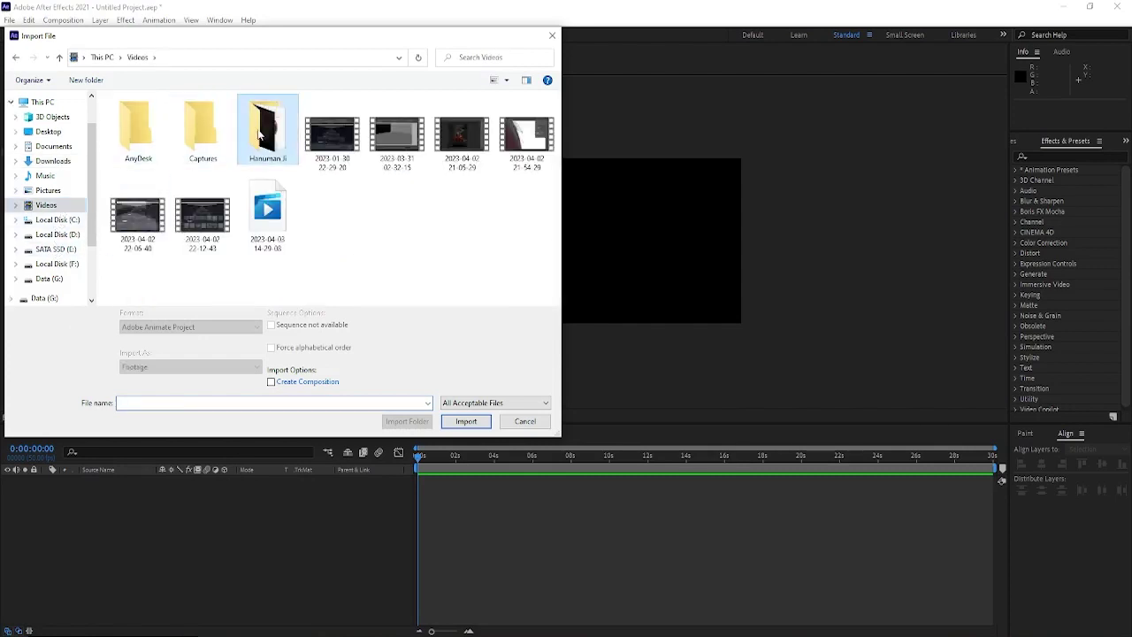
{"action": "double_click", "coordinate": [259, 133]}
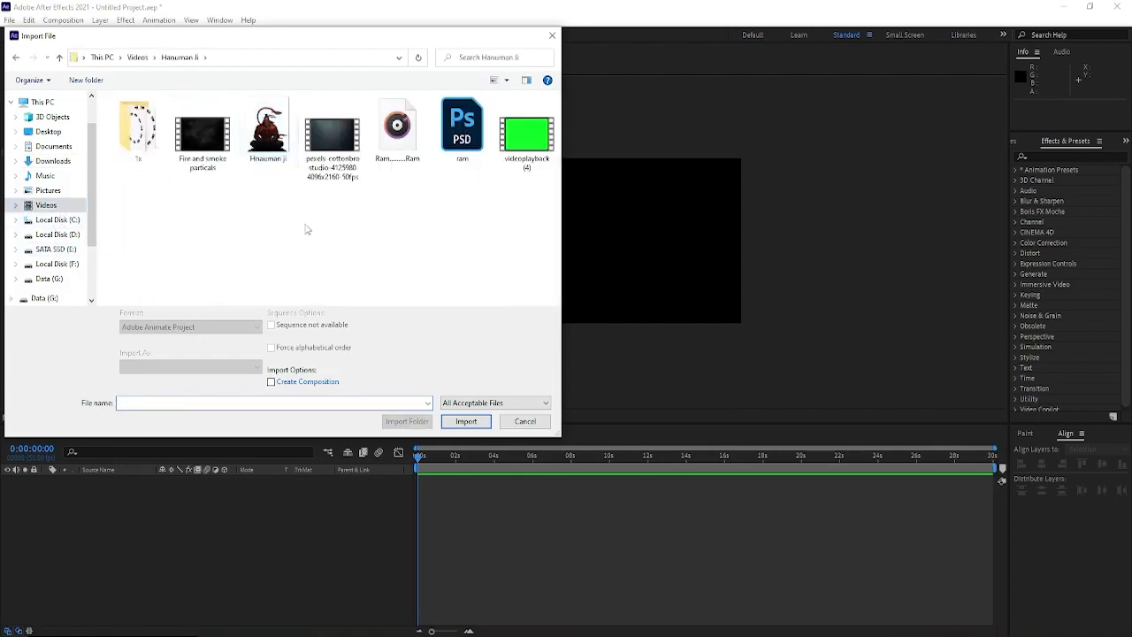
{"action": "left_click", "coordinate": [203, 147]}
{"action": "left_click", "coordinate": [268, 137], "text": "ctrl"}
{"action": "left_click", "coordinate": [334, 176], "text": "ctrl"}
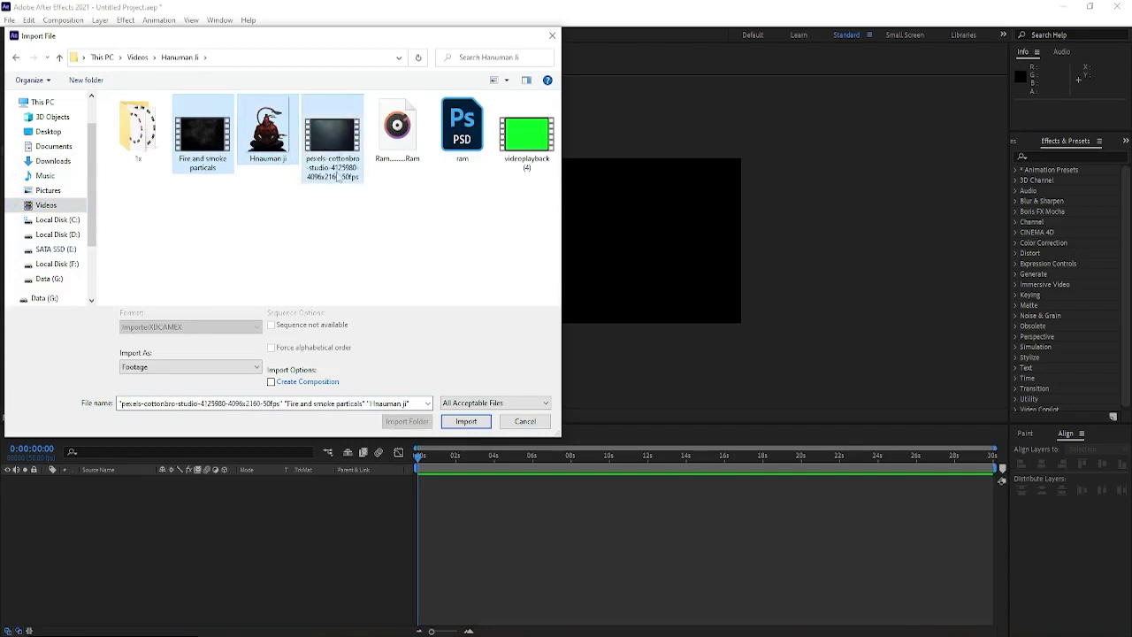
{"action": "left_click", "coordinate": [402, 133], "text": "ctrl"}
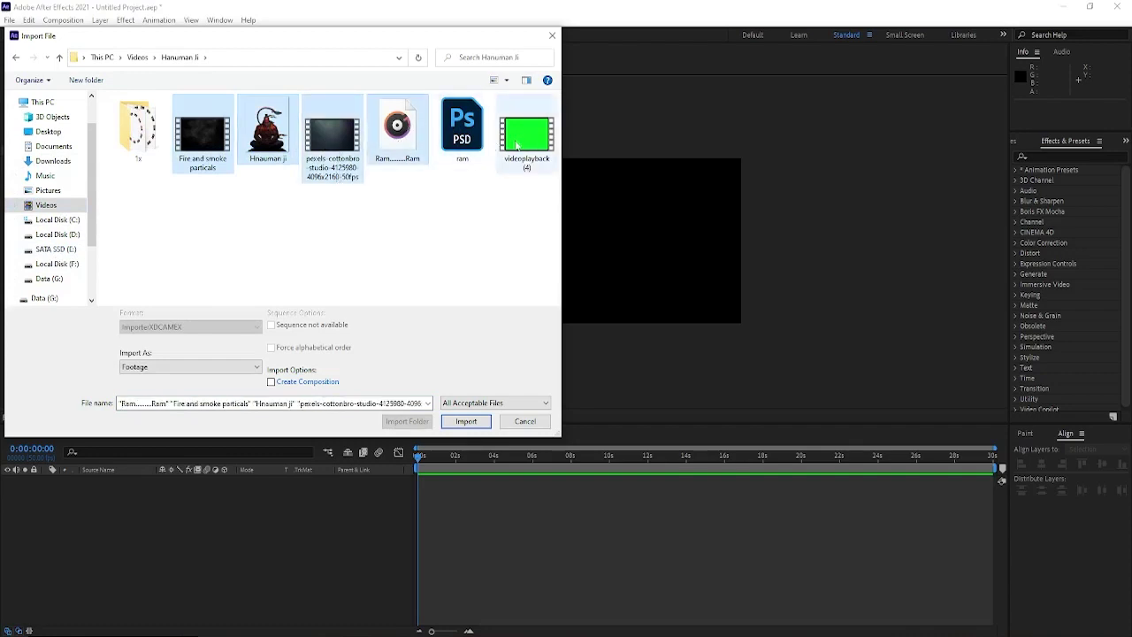
{"action": "left_click", "coordinate": [517, 146], "text": "ctrl"}
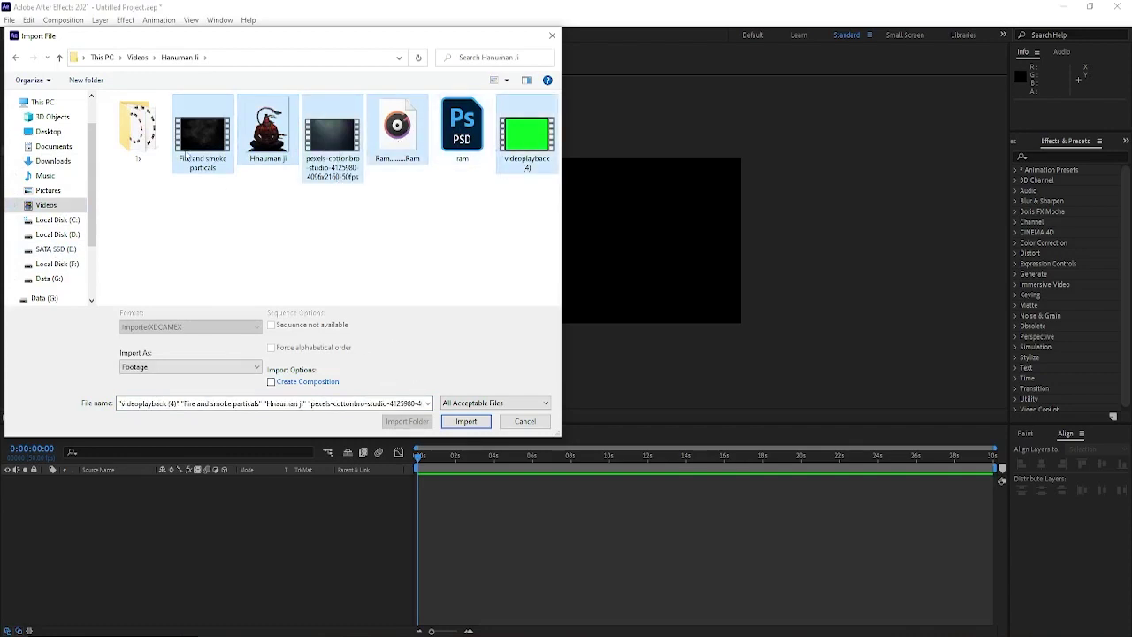
{"action": "left_click", "coordinate": [466, 421]}
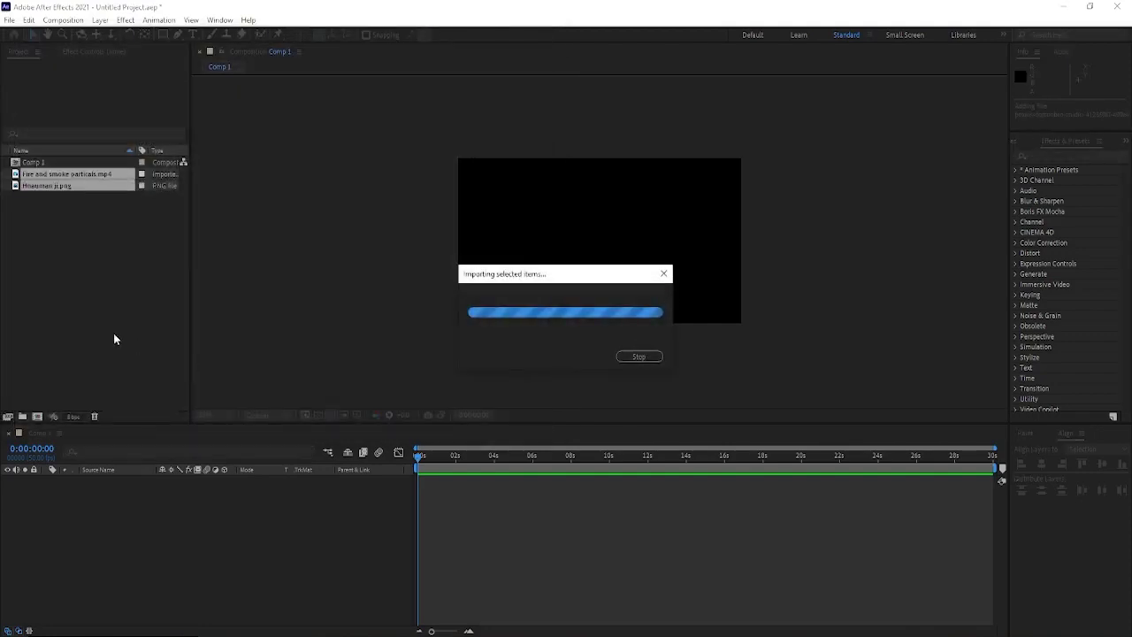
Import Artboard 1–3 PNGs from the 1x folder into the project.
{"action": "double_click", "coordinate": [77, 281]}
{"action": "double_click", "coordinate": [138, 128]}
{"action": "left_click_drag", "start_coordinate": [335, 207], "coordinate": [133, 139]}
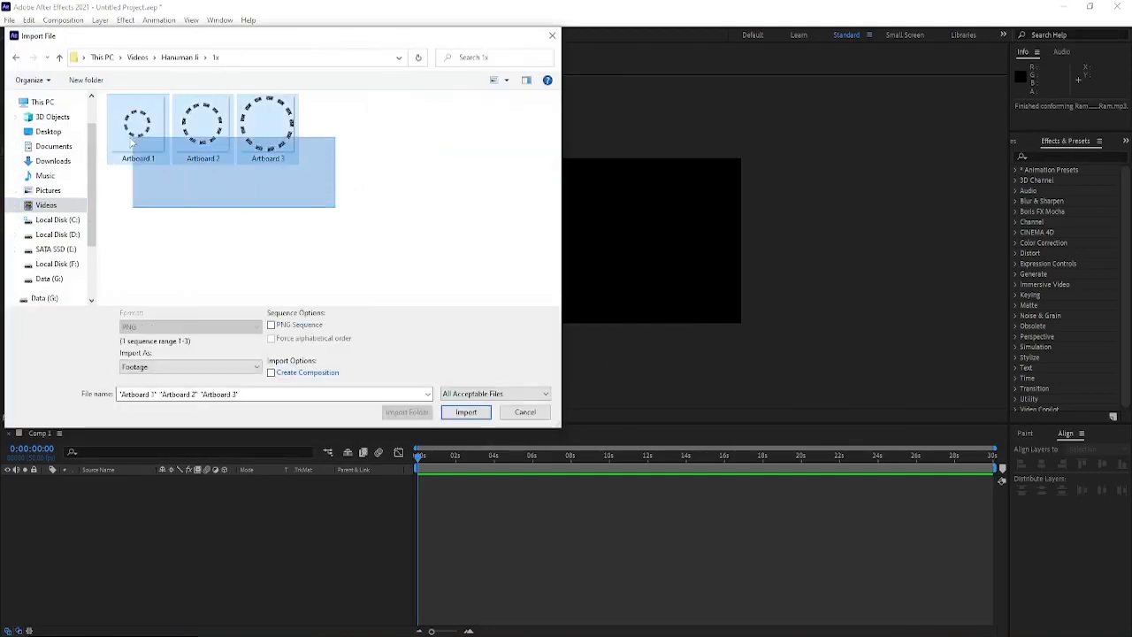
{"action": "left_click", "coordinate": [466, 412]}
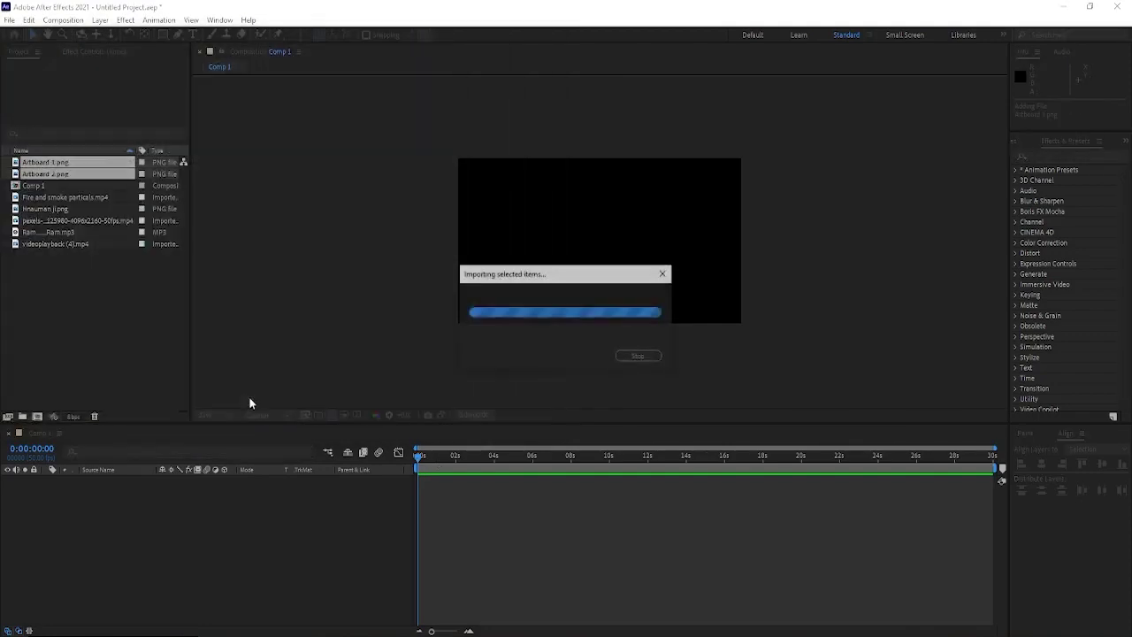
{"action": "left_click", "coordinate": [68, 185]}
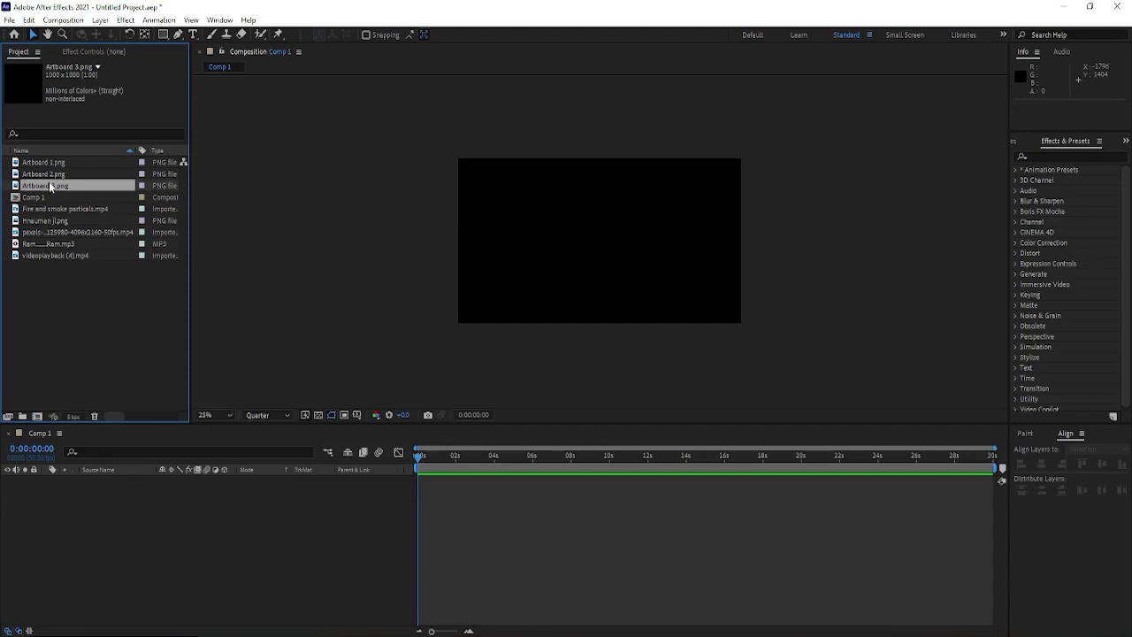
Delete the old Artboard images and re-import Artboard 1–3 PNGs into the project.
{"action": "left_click", "coordinate": [50, 177], "text": "shift"}
{"action": "left_click", "coordinate": [53, 166], "text": "shift"}
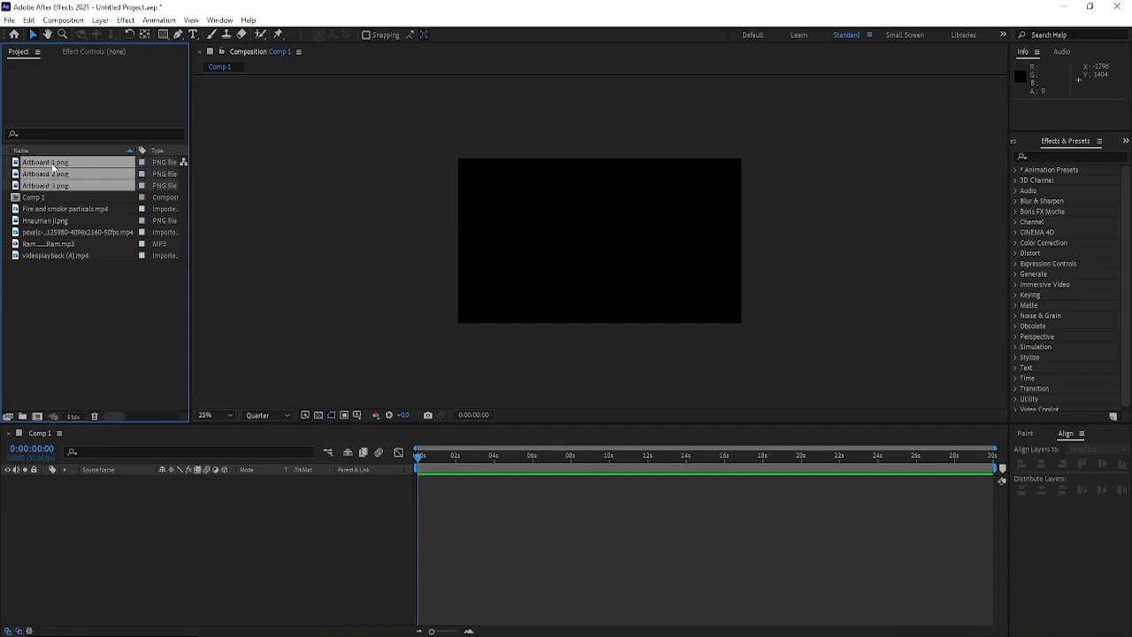
{"action": "key", "text": "Delete"}
{"action": "double_click", "coordinate": [100, 293]}
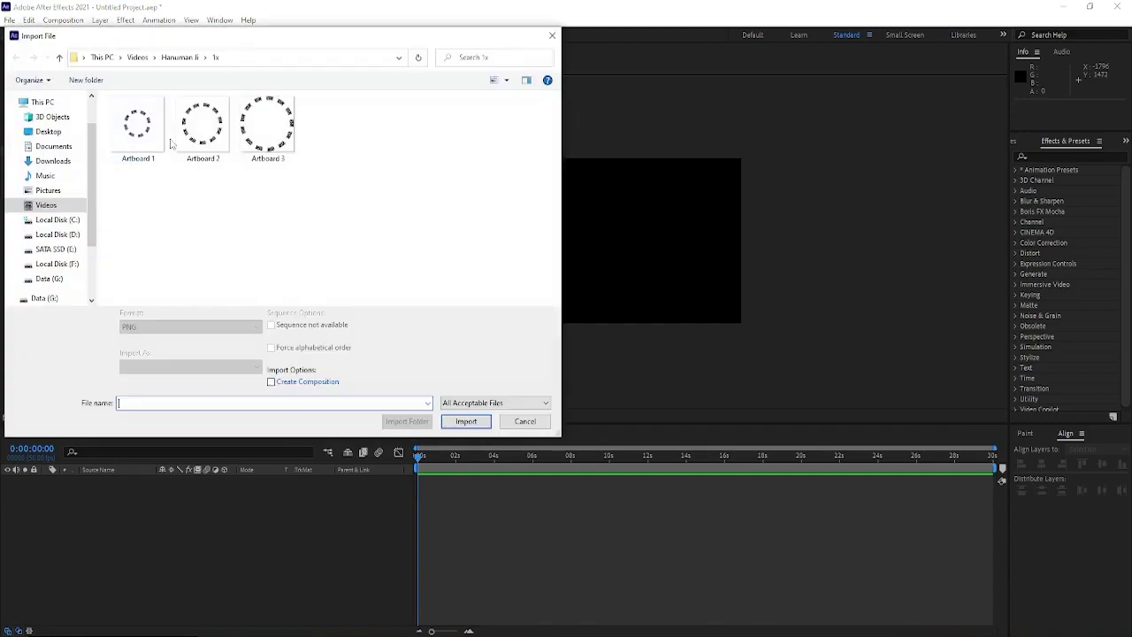
{"action": "left_click_drag", "start_coordinate": [363, 221], "coordinate": [110, 97]}
{"action": "left_click", "coordinate": [466, 413]}
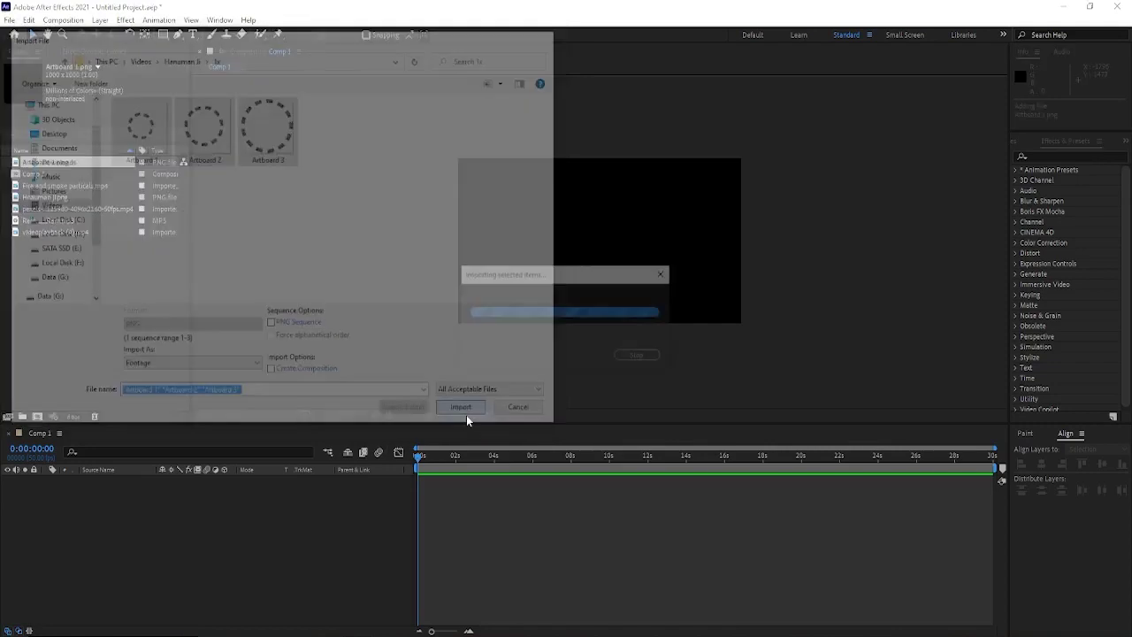
Place Artboard 1, 2 and 3 as layers in the Comp 1 timeline.
{"action": "left_click", "coordinate": [83, 319]}
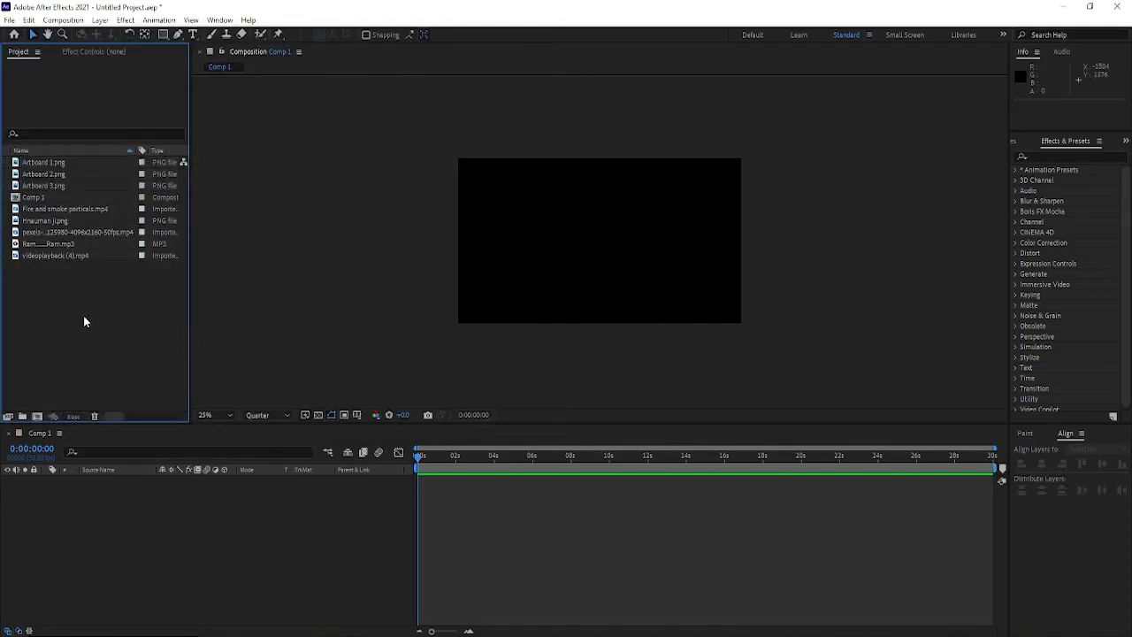
{"action": "left_click", "coordinate": [53, 186]}
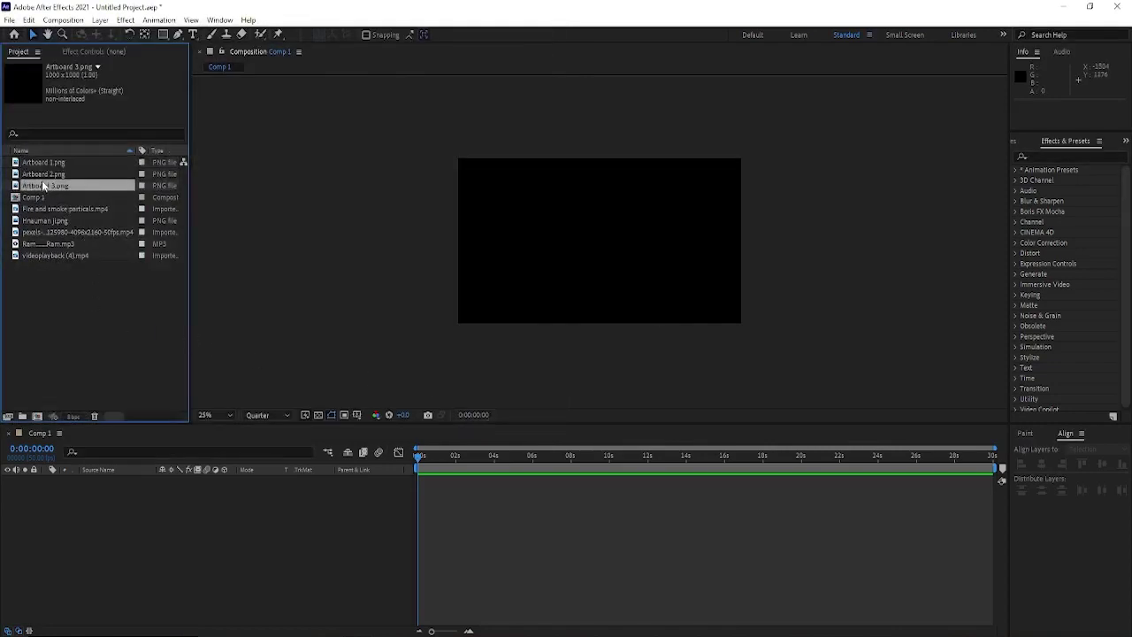
{"action": "left_click", "coordinate": [46, 175]}
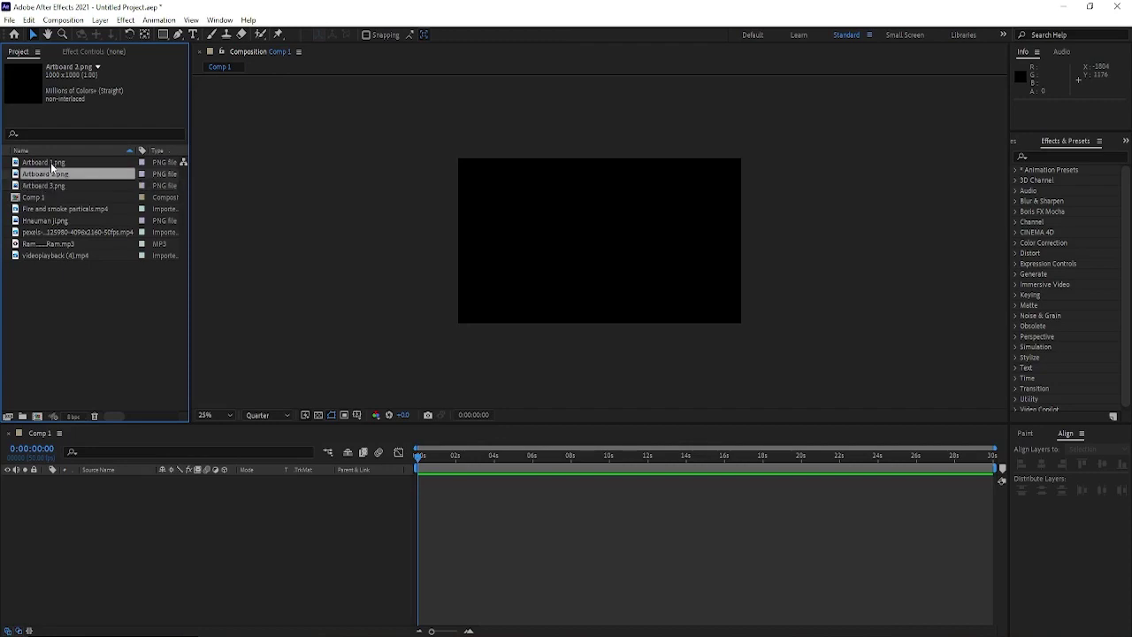
{"action": "left_click_drag", "start_coordinate": [44, 163], "coordinate": [166, 512]}
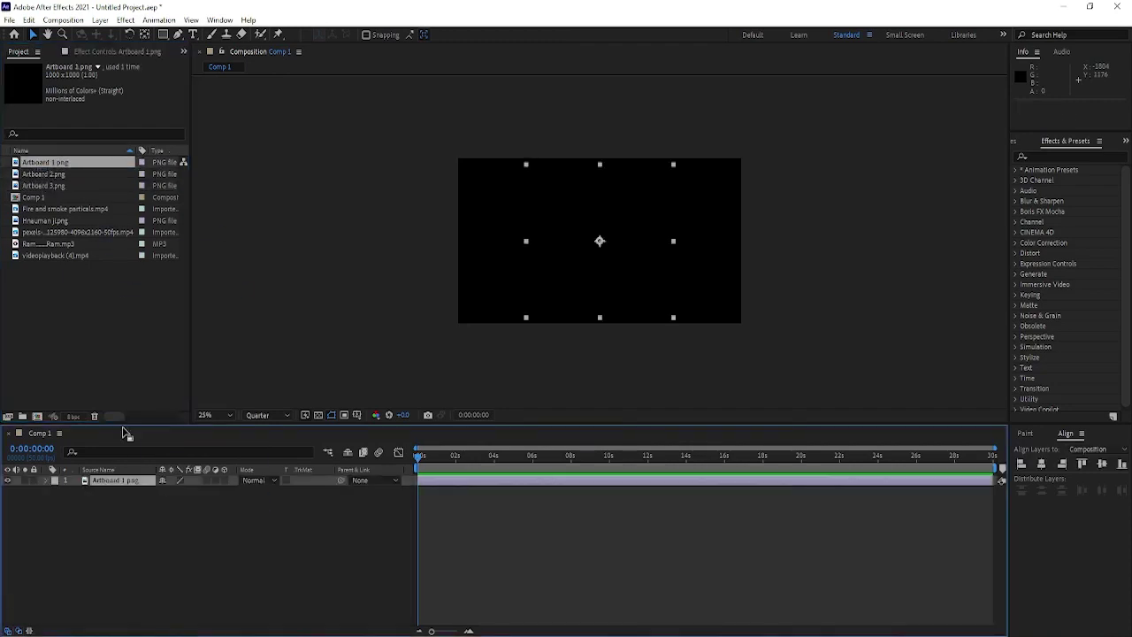
{"action": "left_click", "coordinate": [41, 185], "text": "shift"}
{"action": "left_click_drag", "start_coordinate": [41, 185], "coordinate": [144, 505]}
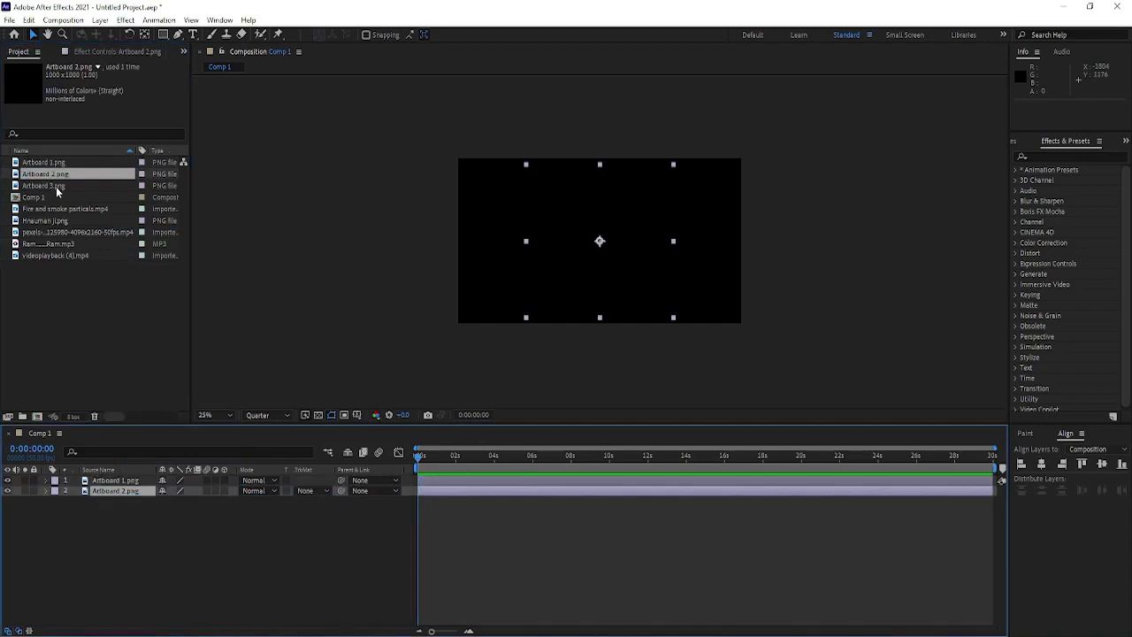
{"action": "left_click", "coordinate": [1065, 156]}
Apply a Fill effect to Artboard 1 and set its colour to orange.
{"action": "type", "text": "fill"}
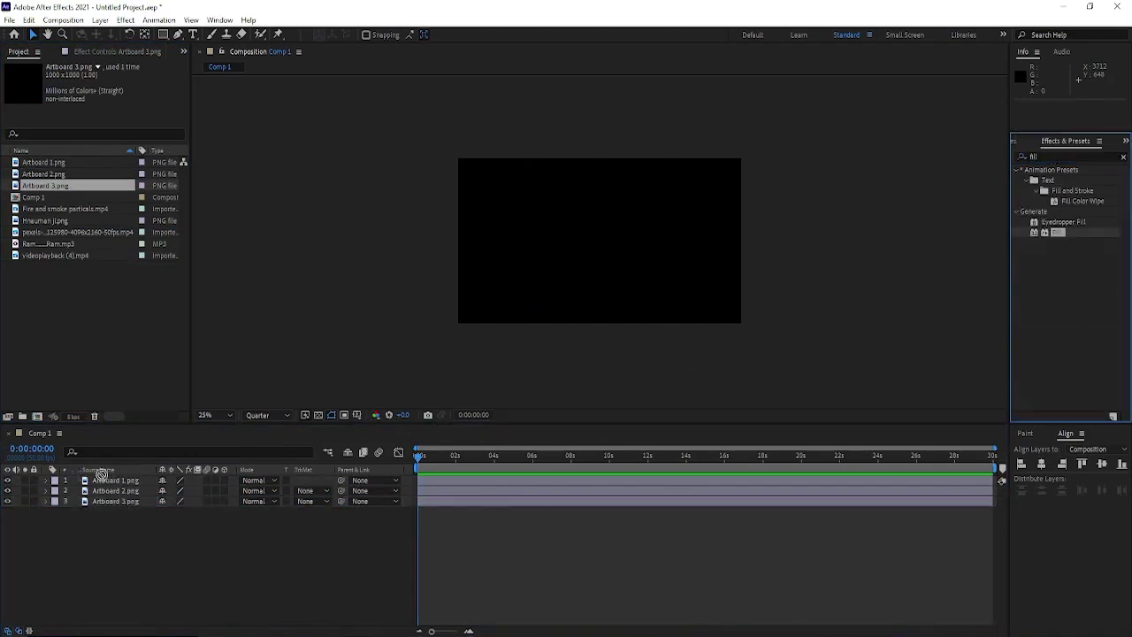
{"action": "left_click_drag", "start_coordinate": [1056, 232], "coordinate": [544, 234]}
{"action": "left_click", "coordinate": [110, 107]}
{"action": "left_click", "coordinate": [584, 241]}
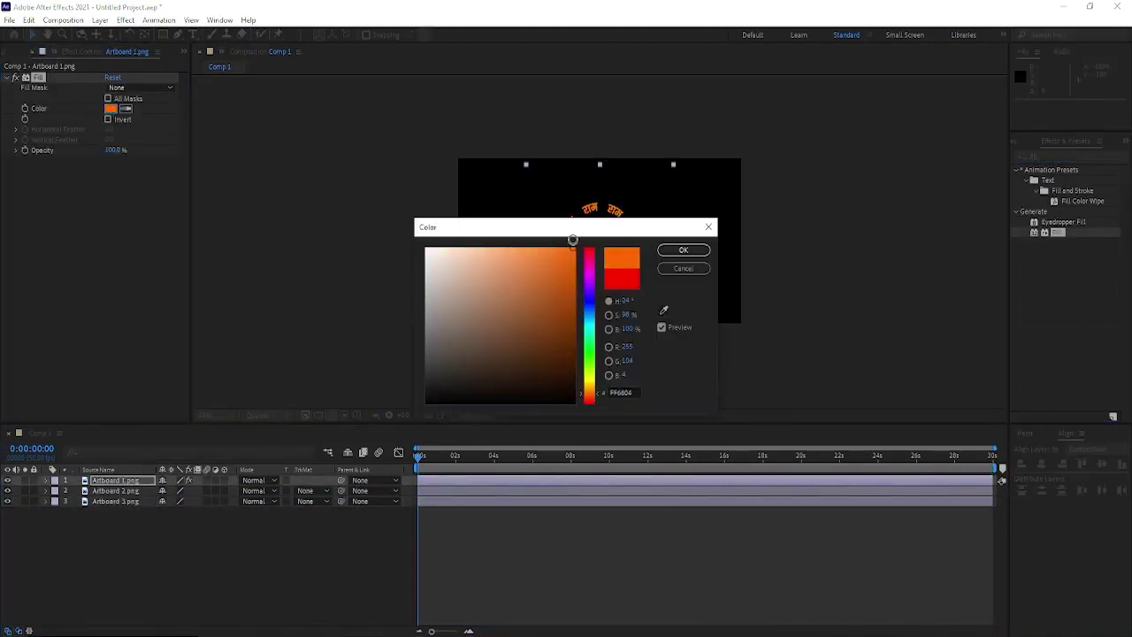
{"action": "left_click", "coordinate": [682, 252]}
Apply orange Fill effects to the Artboard 2 and Artboard 3 layers.
{"action": "left_click", "coordinate": [115, 490]}
{"action": "left_click_drag", "start_coordinate": [1056, 232], "coordinate": [571, 248]}
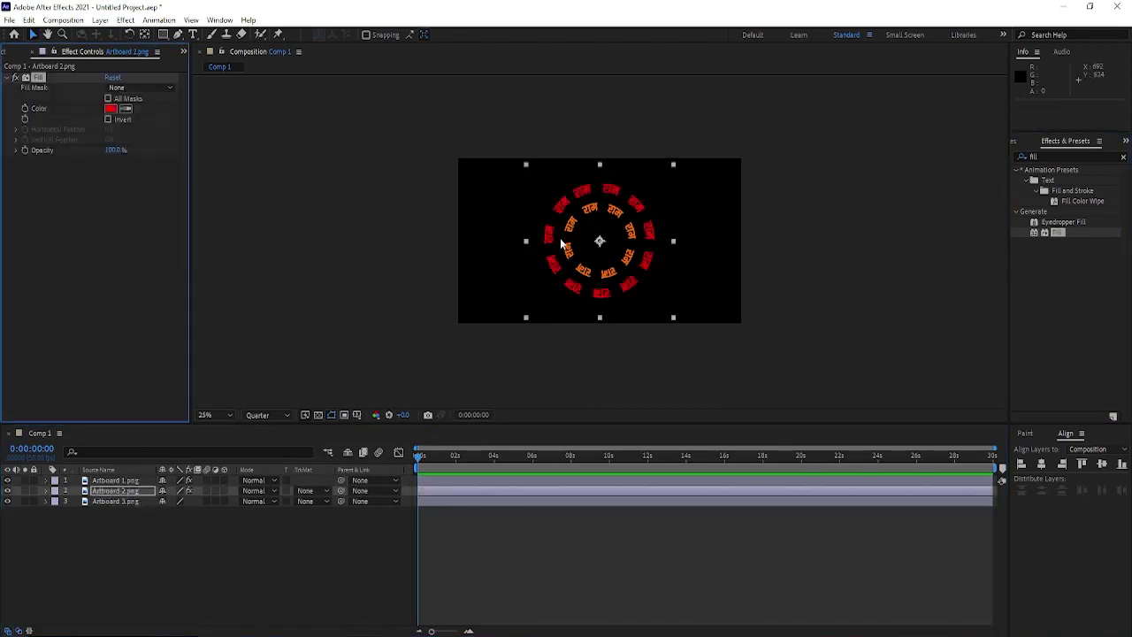
{"action": "left_click", "coordinate": [571, 246]}
{"action": "left_click", "coordinate": [115, 501]}
{"action": "left_click_drag", "start_coordinate": [1056, 232], "coordinate": [583, 248]}
{"action": "left_click", "coordinate": [126, 108]}
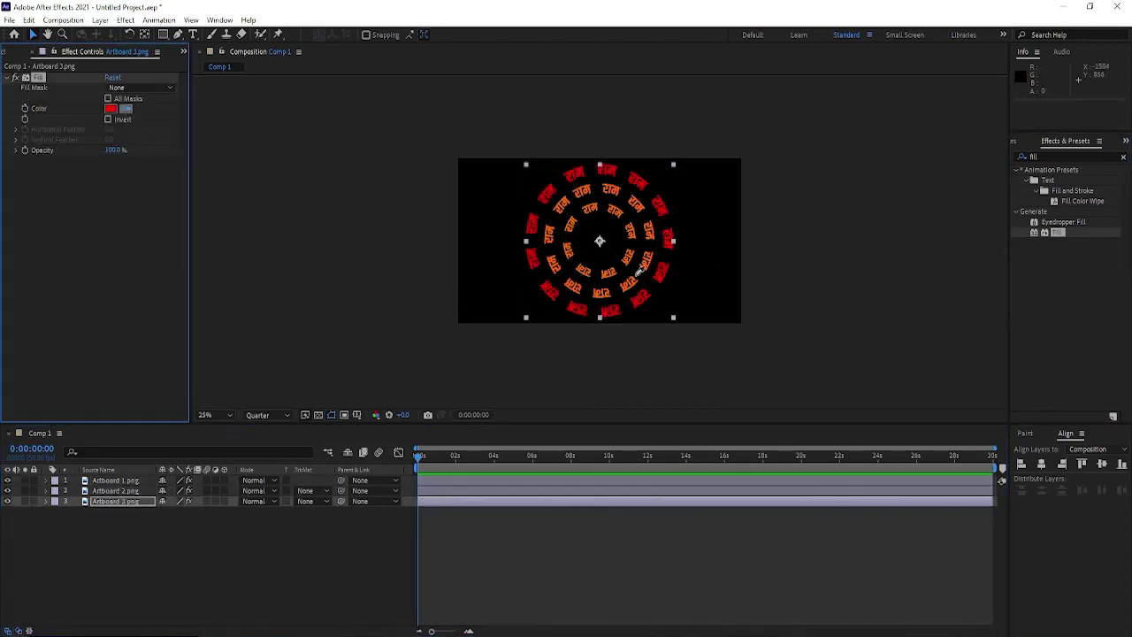
{"action": "left_click", "coordinate": [580, 221]}
Check the three orange ring layers and select Artboard 1.
{"action": "left_click_drag", "start_coordinate": [342, 207], "coordinate": [723, 359]}
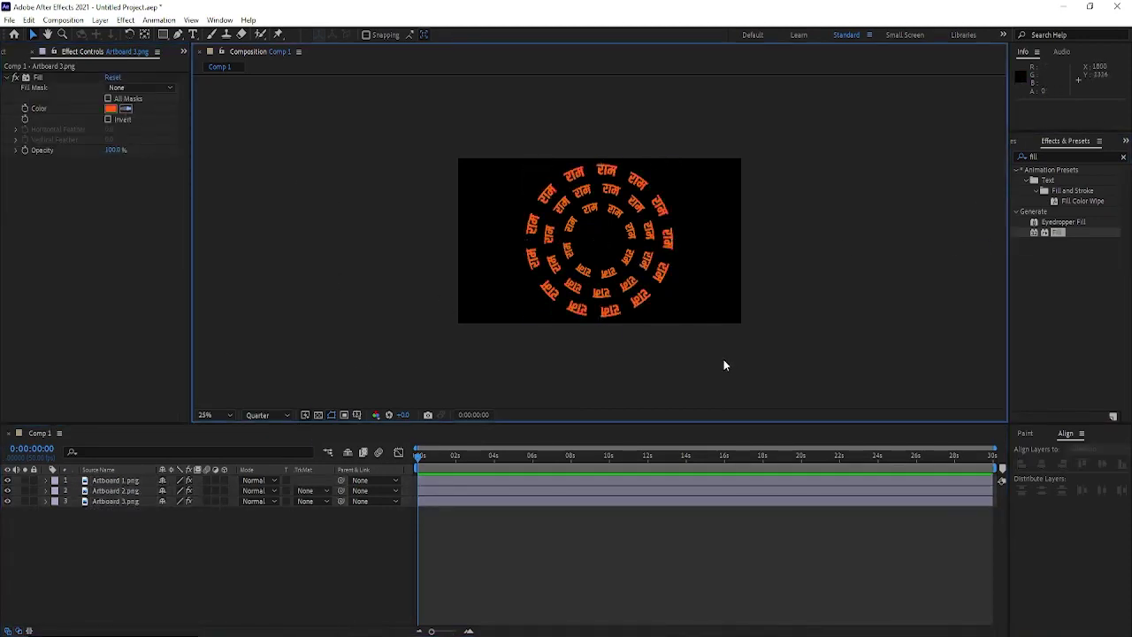
{"action": "left_click", "coordinate": [690, 160]}
{"action": "scroll", "coordinate": [619, 239], "scroll_direction": "up", "scroll_amount": 2}
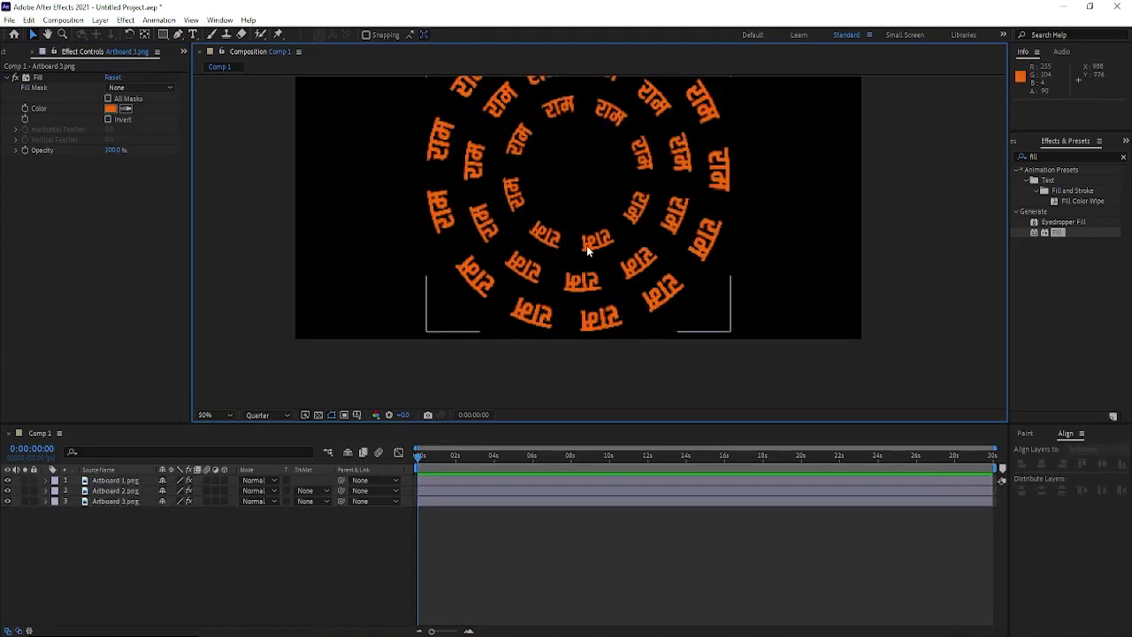
{"action": "left_click", "coordinate": [118, 501]}
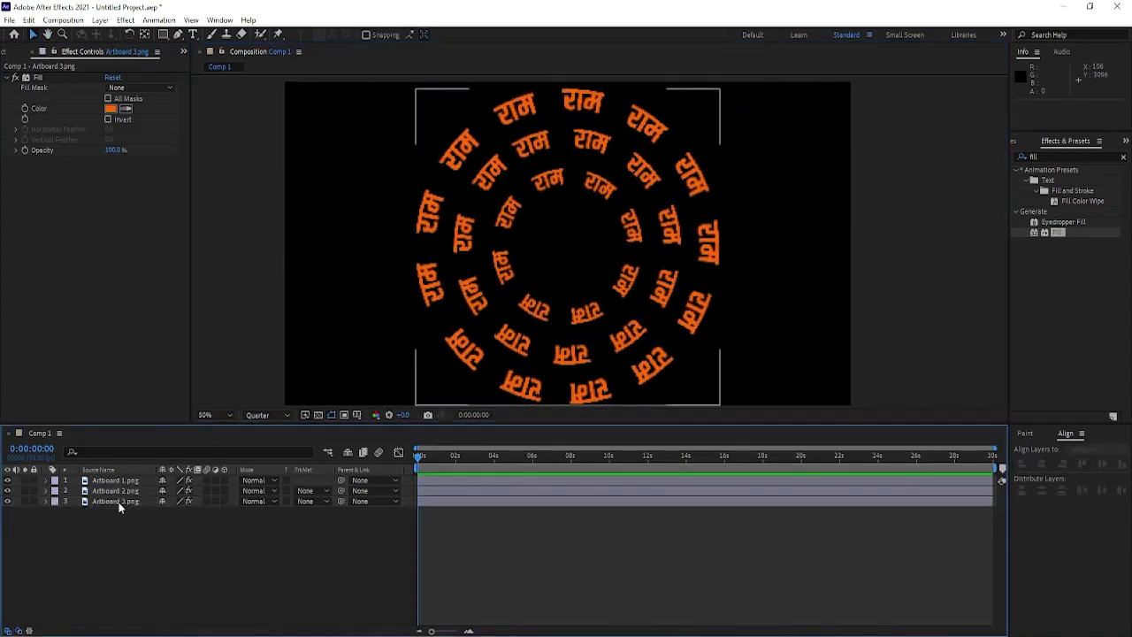
{"action": "left_click", "coordinate": [106, 575]}
{"action": "left_click", "coordinate": [115, 480]}
Keyframe Artboard 1's rotation from 0 s to 280° at 20 s and preview it.
{"action": "key", "text": "r"}
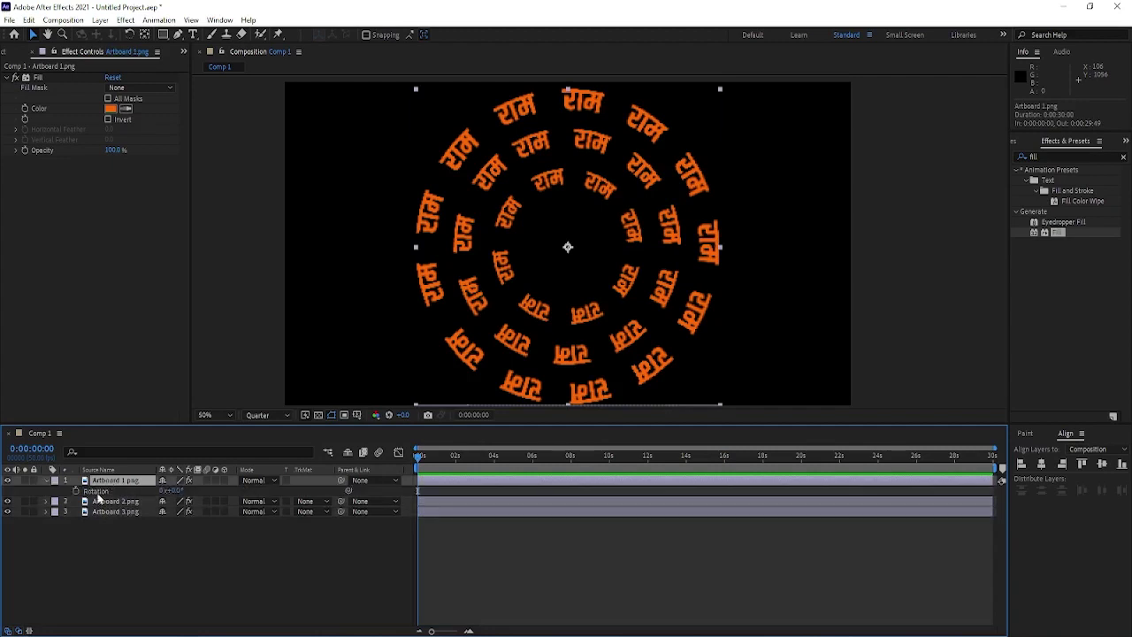
{"action": "left_click", "coordinate": [443, 456]}
{"action": "left_click", "coordinate": [75, 490]}
{"action": "mouse_move", "coordinate": [442, 485]}
{"action": "left_mouse_down"}
{"action": "mouse_move", "coordinate": [889, 503]}
{"action": "mouse_move", "coordinate": [798, 508]}
{"action": "left_mouse_up"}
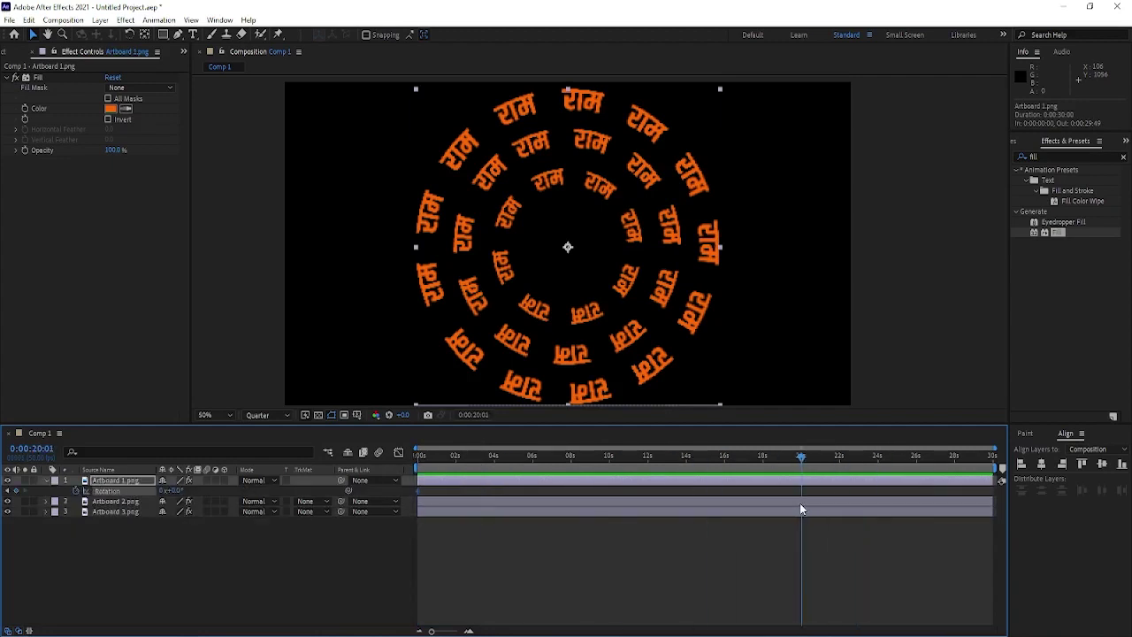
{"action": "key", "text": "semicolon"}
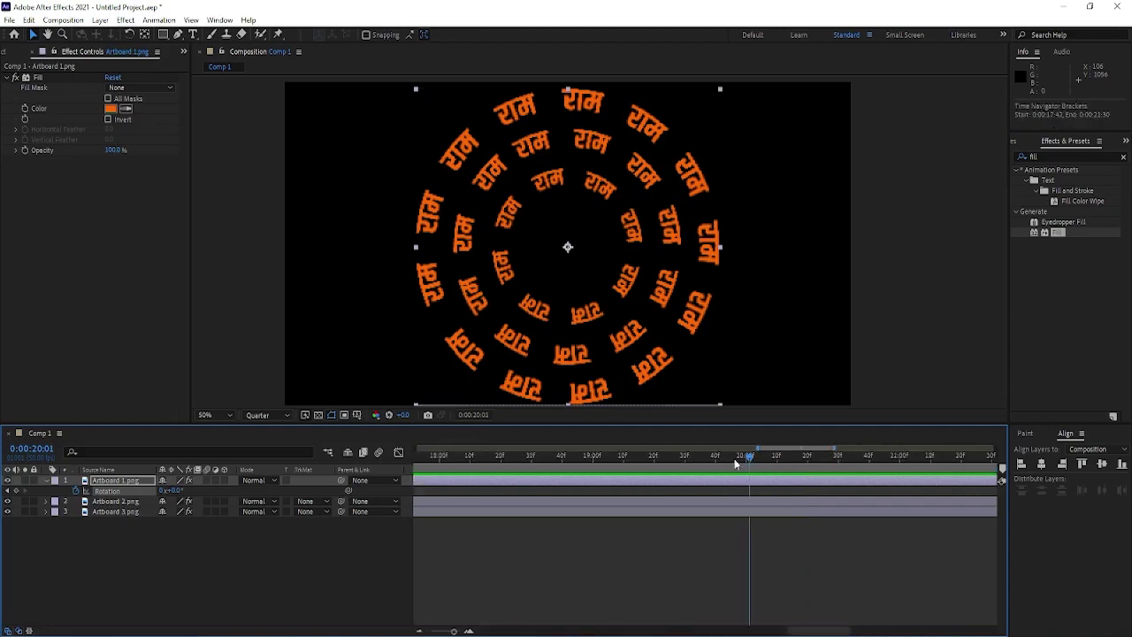
{"action": "left_click", "coordinate": [741, 459]}
{"action": "left_click_drag", "start_coordinate": [742, 458], "coordinate": [743, 459]}
{"action": "key", "text": ";"}
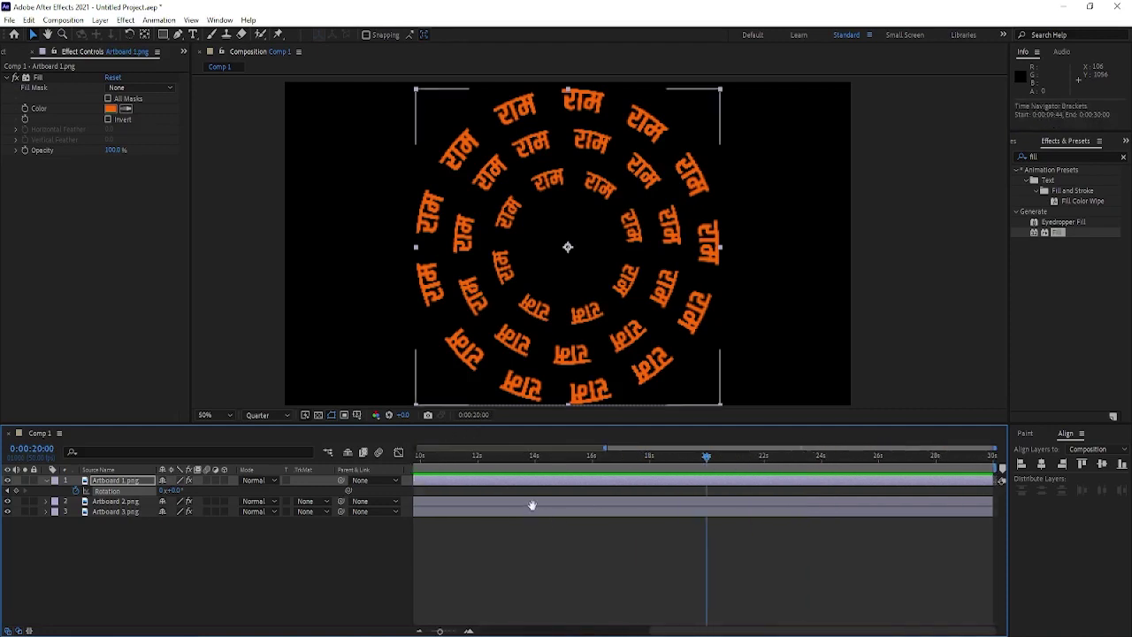
{"action": "mouse_move", "coordinate": [172, 495]}
{"action": "left_mouse_down"}
{"action": "mouse_move", "coordinate": [260, 494]}
{"action": "mouse_move", "coordinate": [247, 525]}
{"action": "left_mouse_up"}
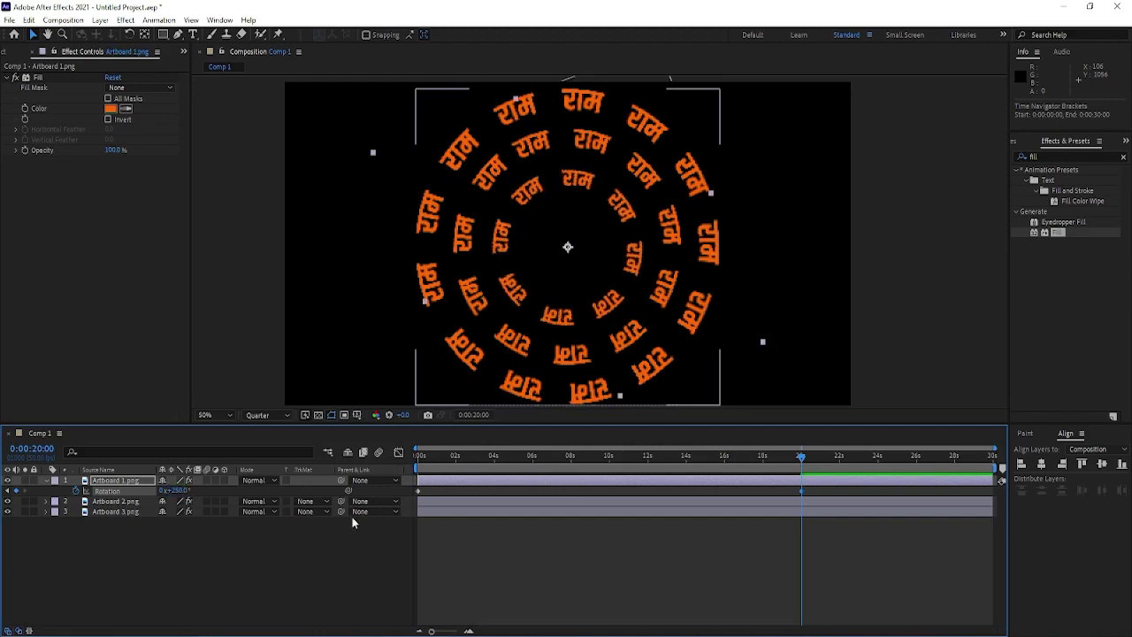
{"action": "key", "text": "space"}
{"action": "key", "text": "space"}
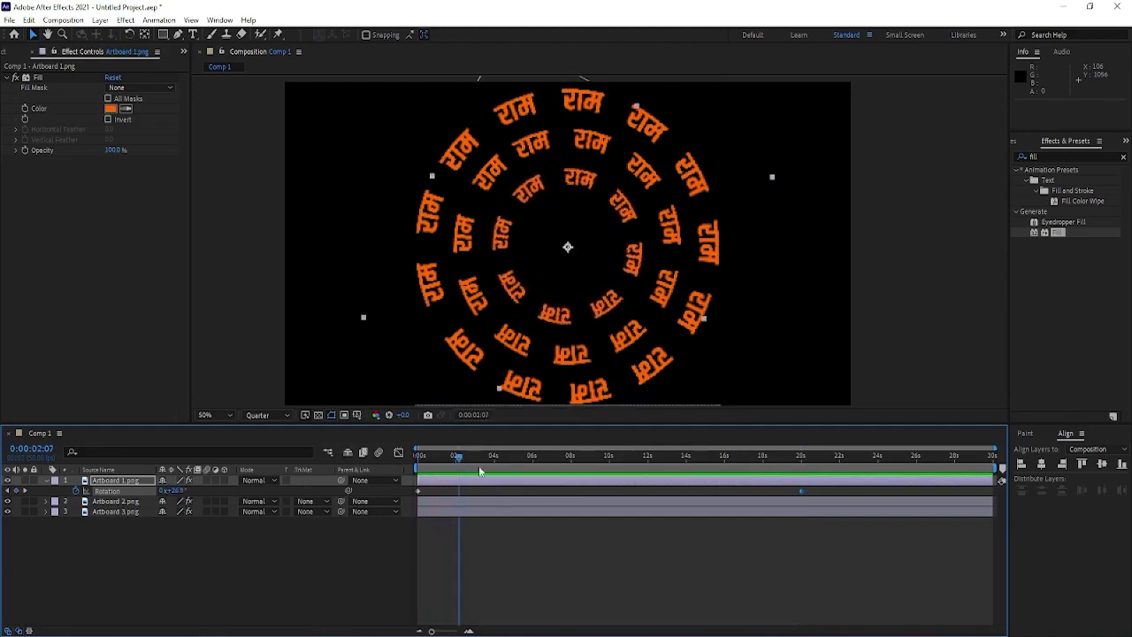
Keyframe Artboard 2's rotation to -250° at 20 s so it spins the opposite way.
{"action": "left_click", "coordinate": [130, 503]}
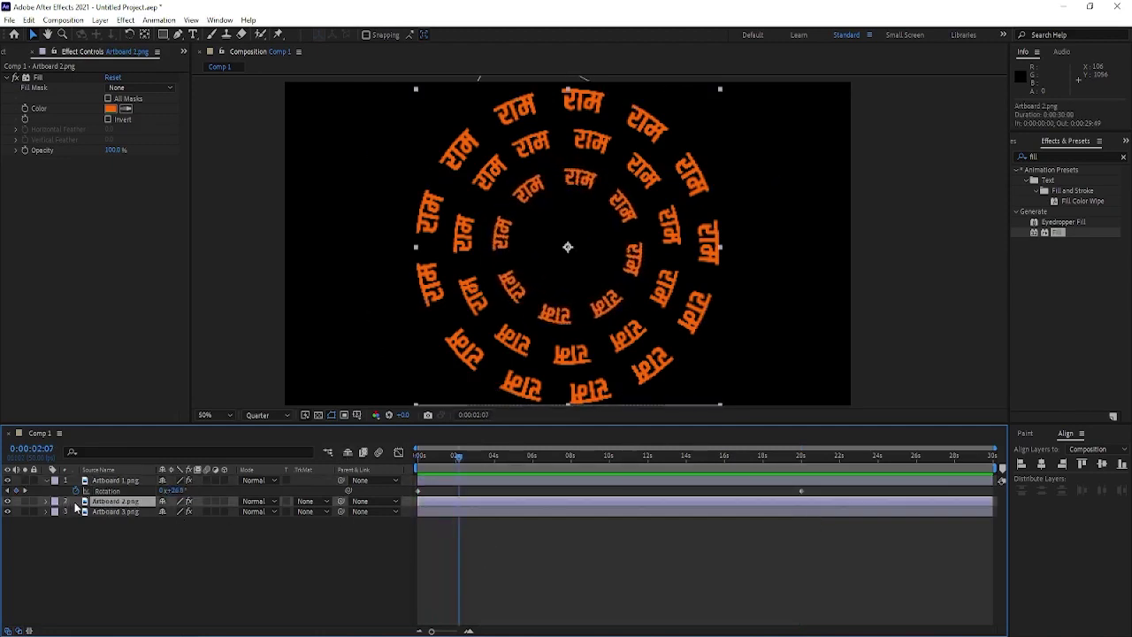
{"action": "key", "text": "r"}
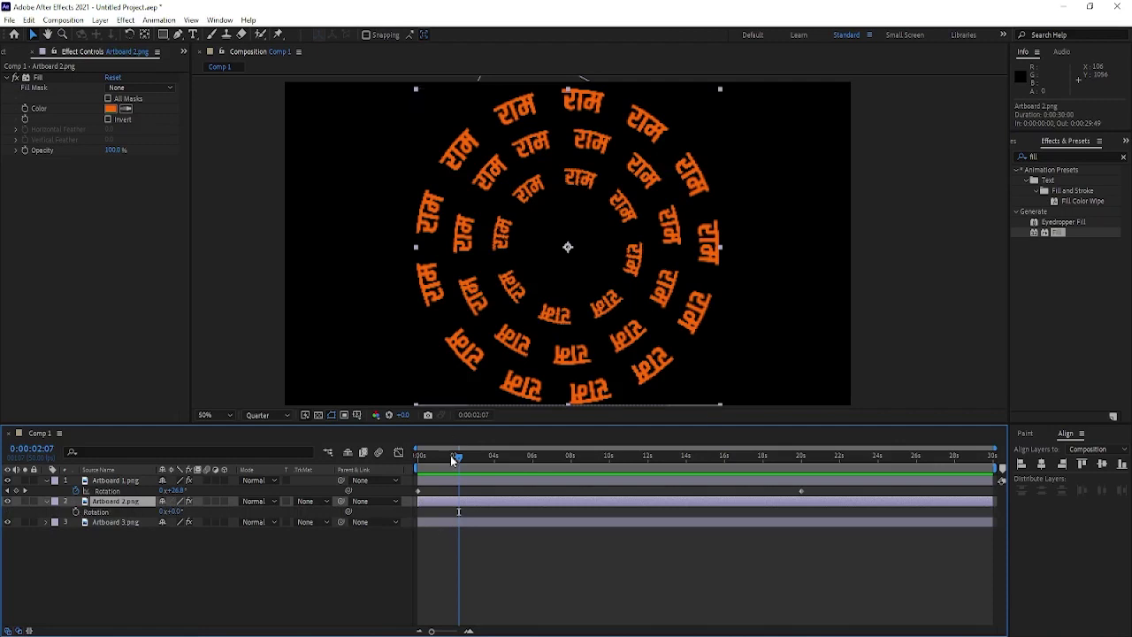
{"action": "key", "text": "Home"}
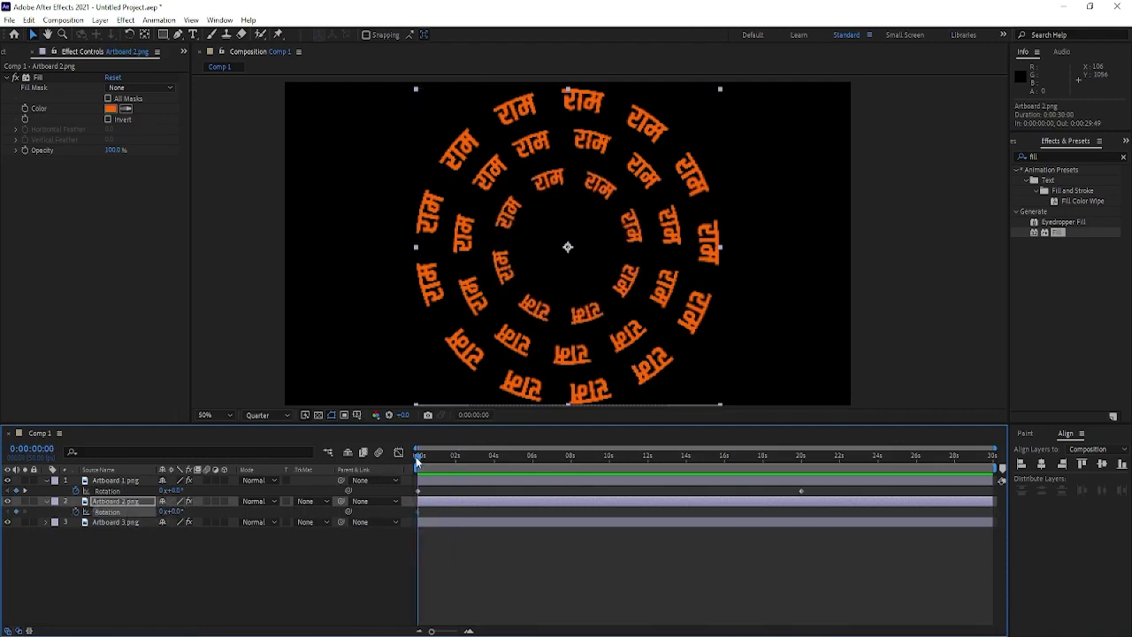
{"action": "left_click_drag", "start_coordinate": [418, 460], "coordinate": [802, 489]}
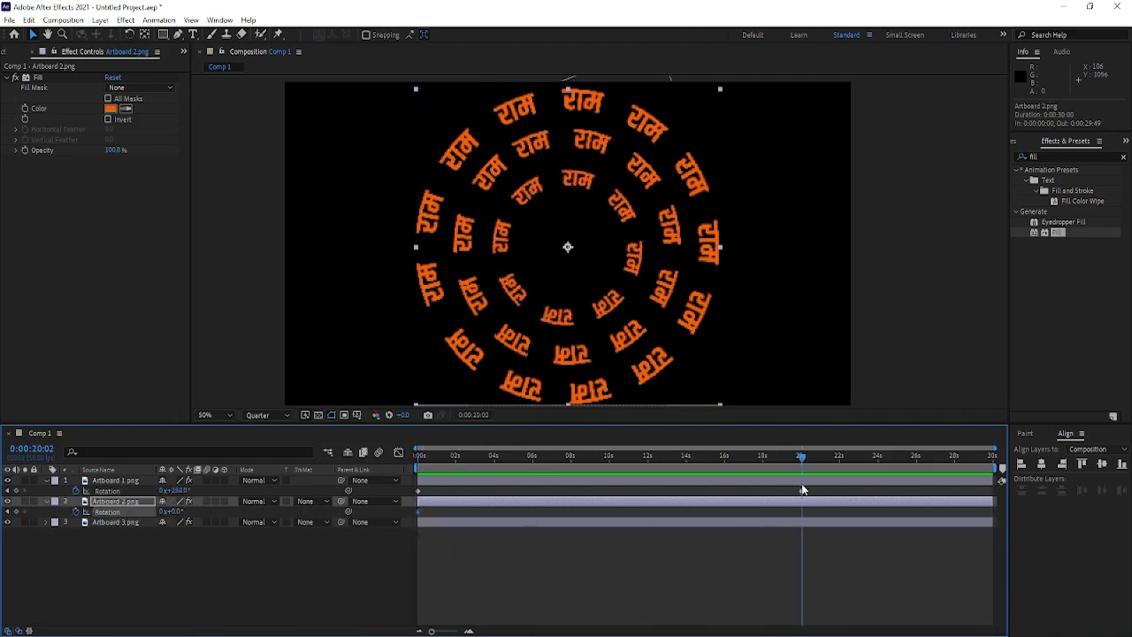
{"action": "key", "text": "equal"}
{"action": "key", "text": "equal"}
{"action": "key", "text": "equal"}
{"action": "left_click", "coordinate": [803, 458]}
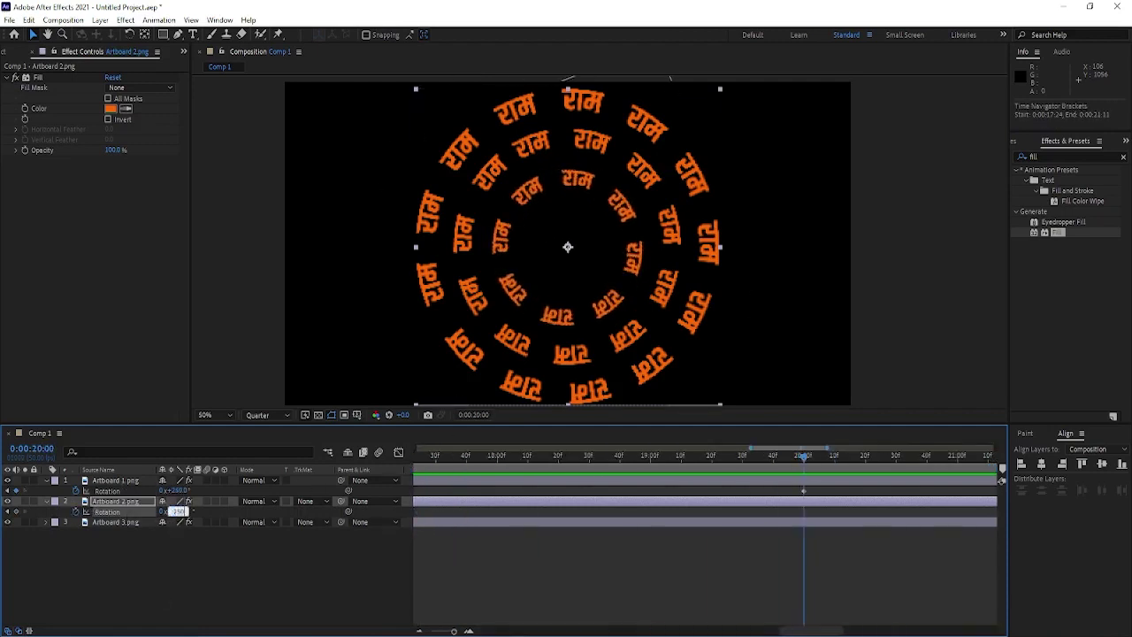
{"action": "key", "text": "Return"}
{"action": "key", "text": "Home"}
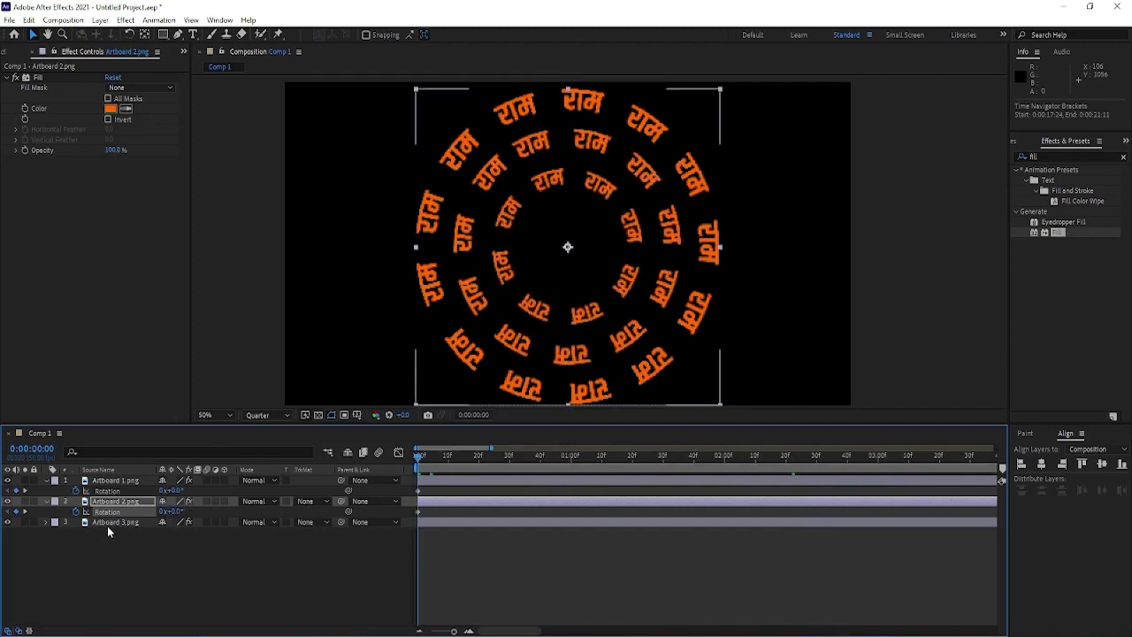
Keyframe Artboard 3's rotation at 20 s and preview the spinning rings.
{"action": "left_click", "coordinate": [112, 522]}
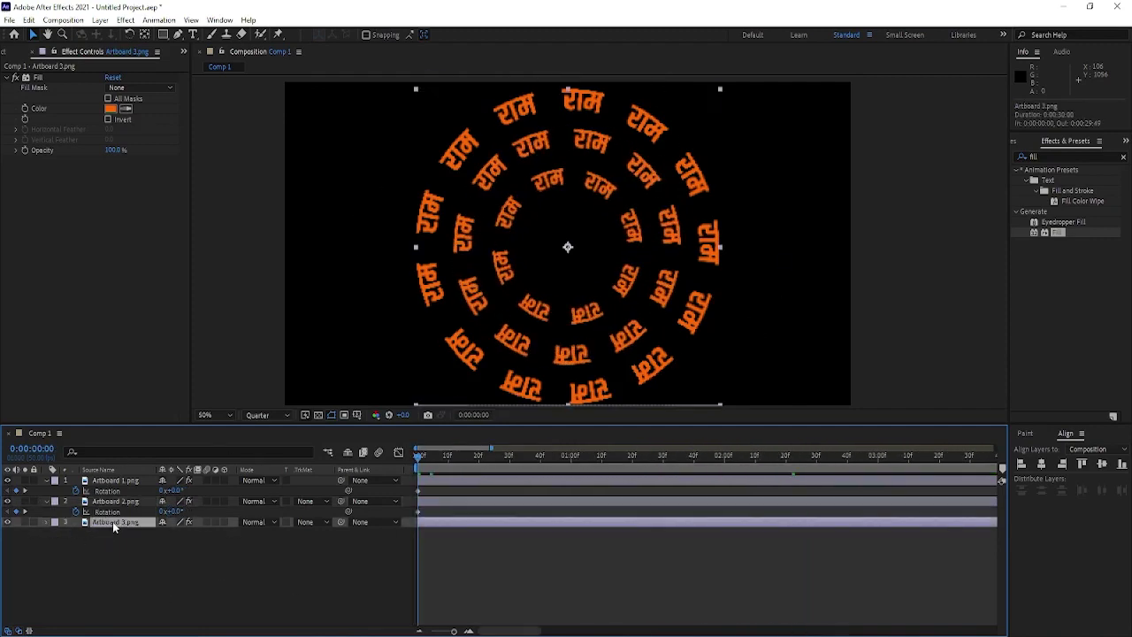
{"action": "key", "text": "k"}
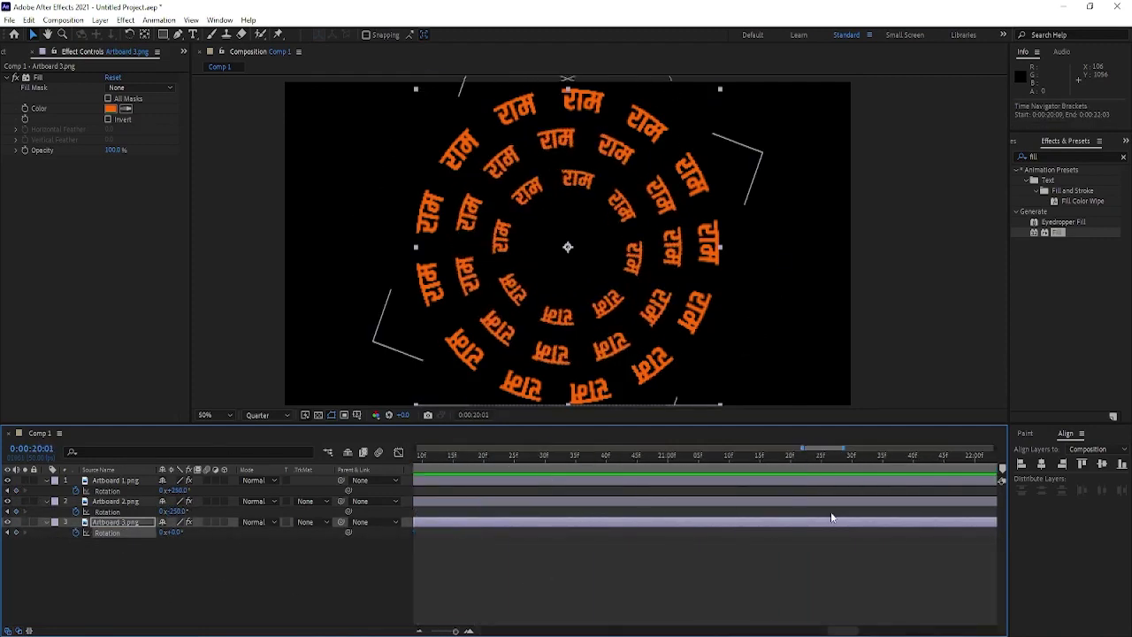
{"action": "key", "text": "Return"}
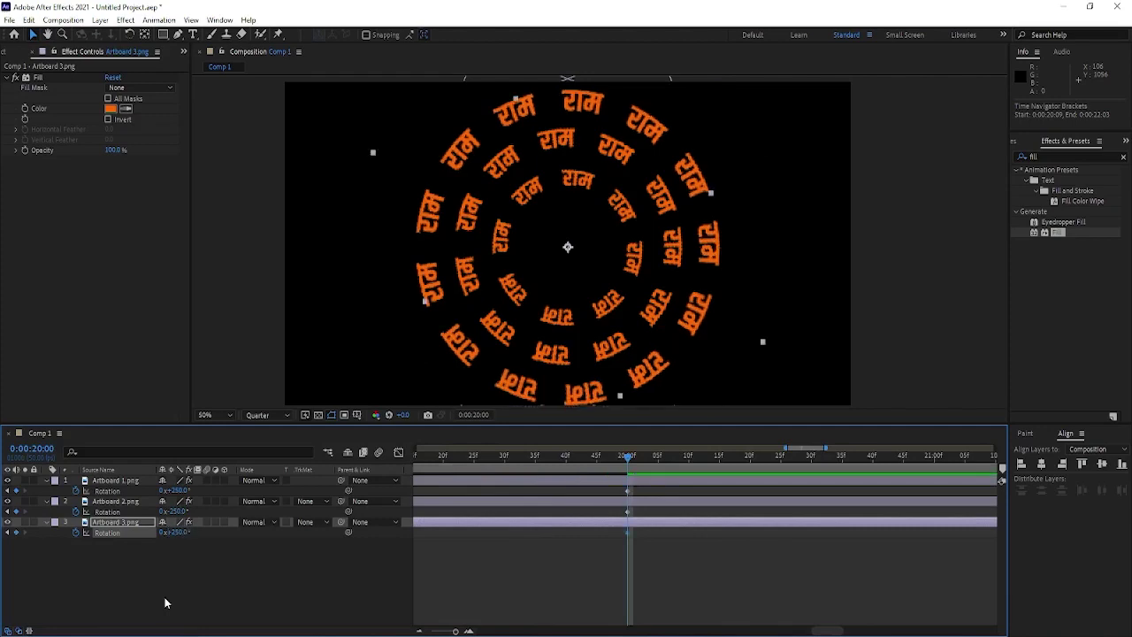
{"action": "key", "text": "Home"}
{"action": "key", "text": "space"}
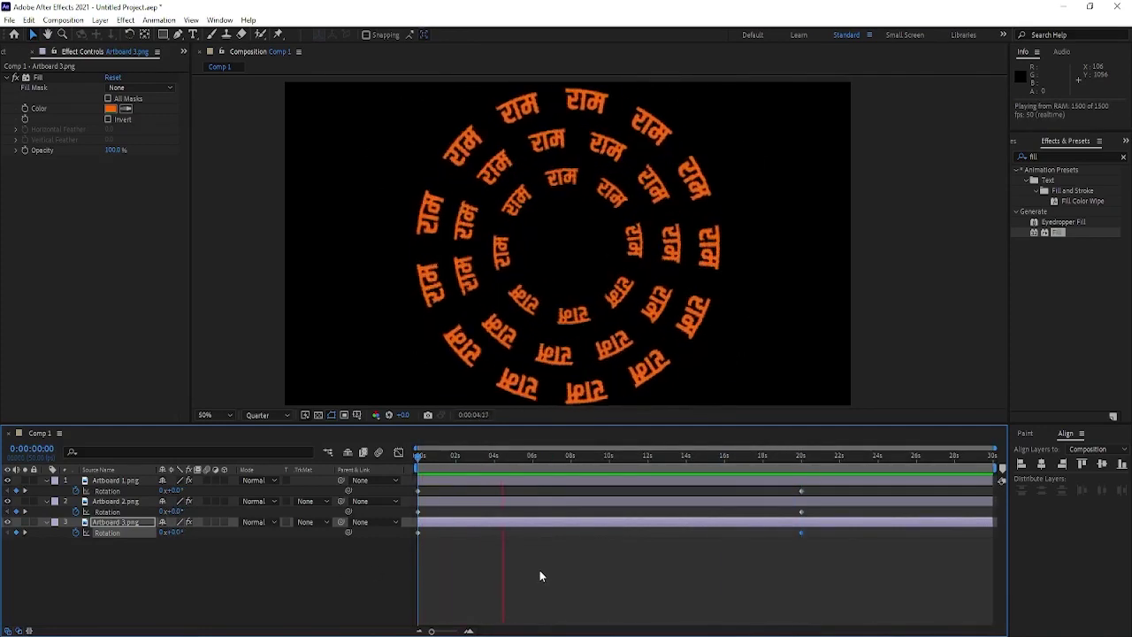
{"action": "mouse_move", "coordinate": [516, 562]}
{"action": "left_mouse_down"}
{"action": "mouse_move", "coordinate": [515, 491]}
{"action": "mouse_move", "coordinate": [385, 554]}
{"action": "left_mouse_up"}
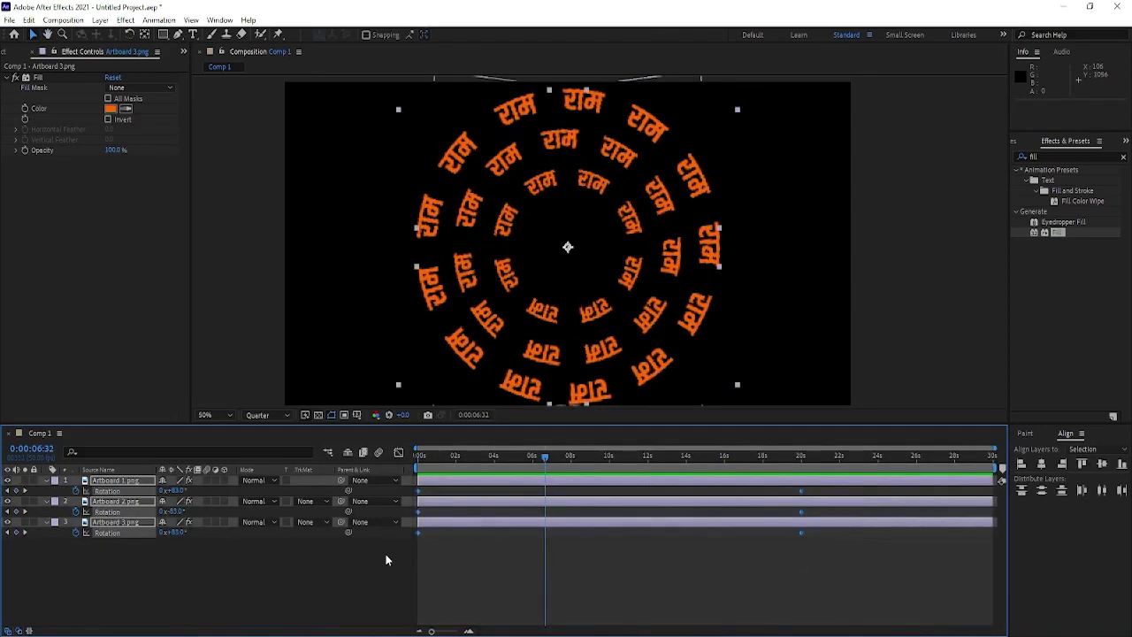
Easy-ease the rotation keyframes and move the end keys to about 16.5 s.
{"action": "key", "text": "F9"}
{"action": "mouse_move", "coordinate": [810, 559]}
{"action": "left_mouse_down"}
{"action": "mouse_move", "coordinate": [794, 483]}
{"action": "mouse_move", "coordinate": [725, 492]}
{"action": "left_mouse_up"}
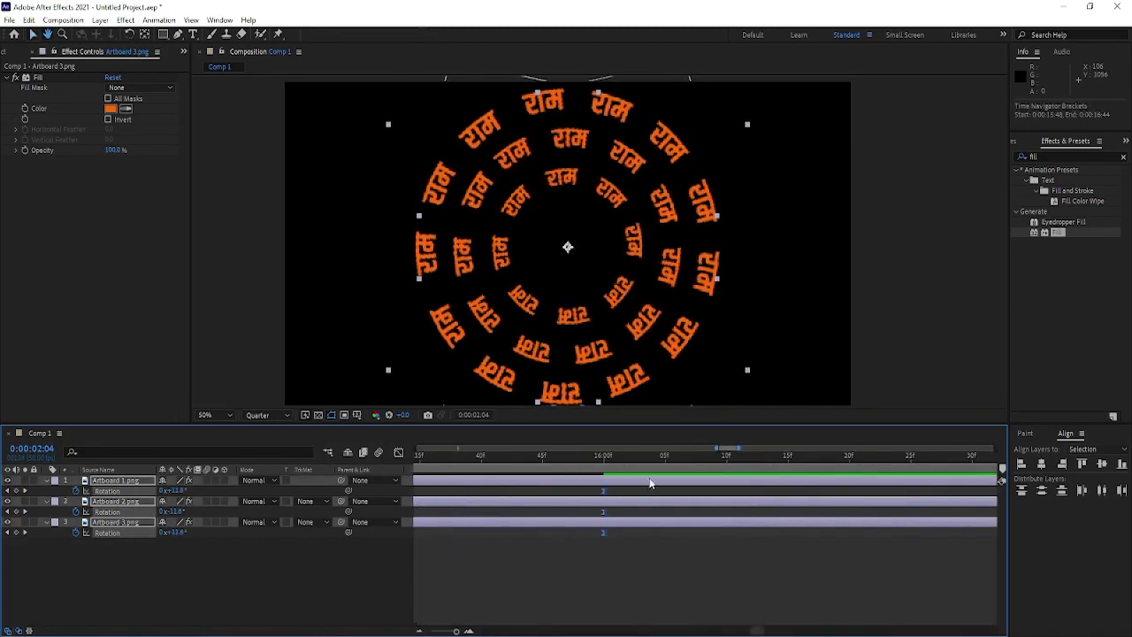
{"action": "key", "text": "space"}
{"action": "scroll", "coordinate": [625, 334], "scroll_direction": "down", "scroll_amount": 6}
{"action": "scroll", "coordinate": [625, 333], "scroll_direction": "up", "scroll_amount": 4}
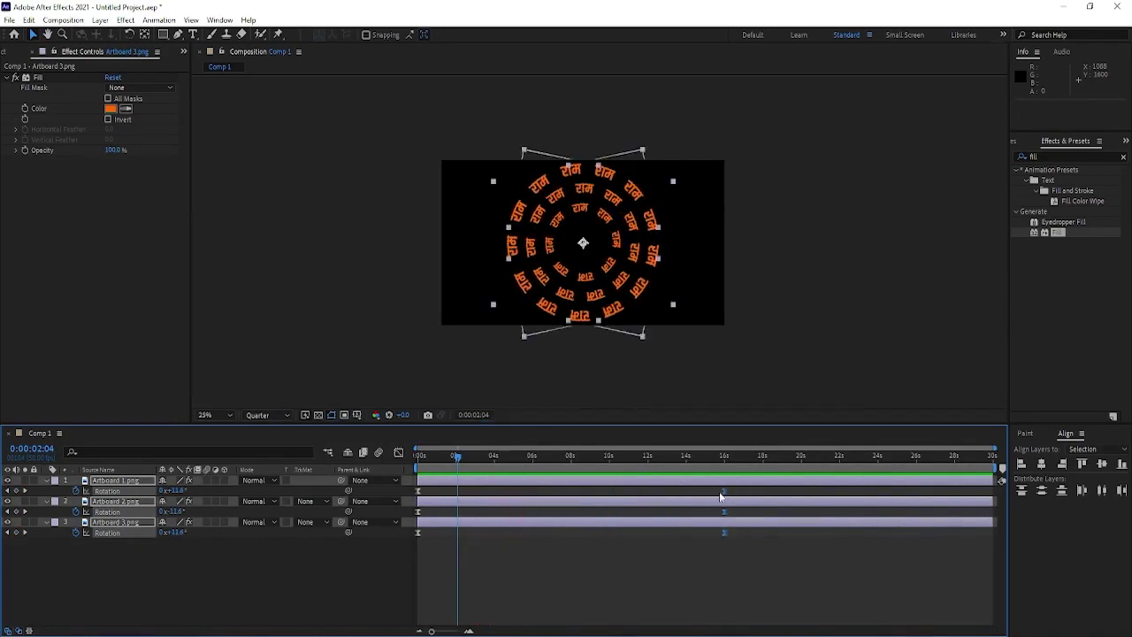
{"action": "left_click_drag", "start_coordinate": [724, 491], "coordinate": [733, 490]}
{"action": "left_click", "coordinate": [693, 456]}
Pre-compose the three ring layers into a 'Text Rotation' comp and preview it.
{"action": "key", "text": "ctrl+a"}
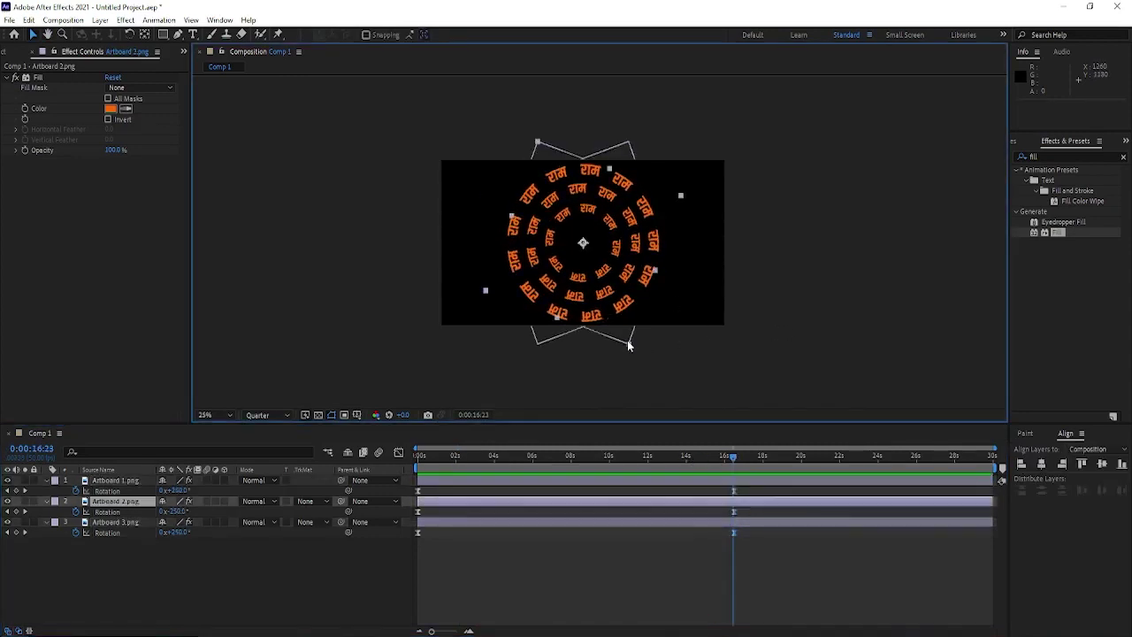
{"action": "left_click_drag", "start_coordinate": [444, 463], "coordinate": [417, 456]}
{"action": "left_click", "coordinate": [134, 566]}
{"action": "key", "text": "ctrl+a"}
{"action": "key", "text": "ctrl+shift+c"}
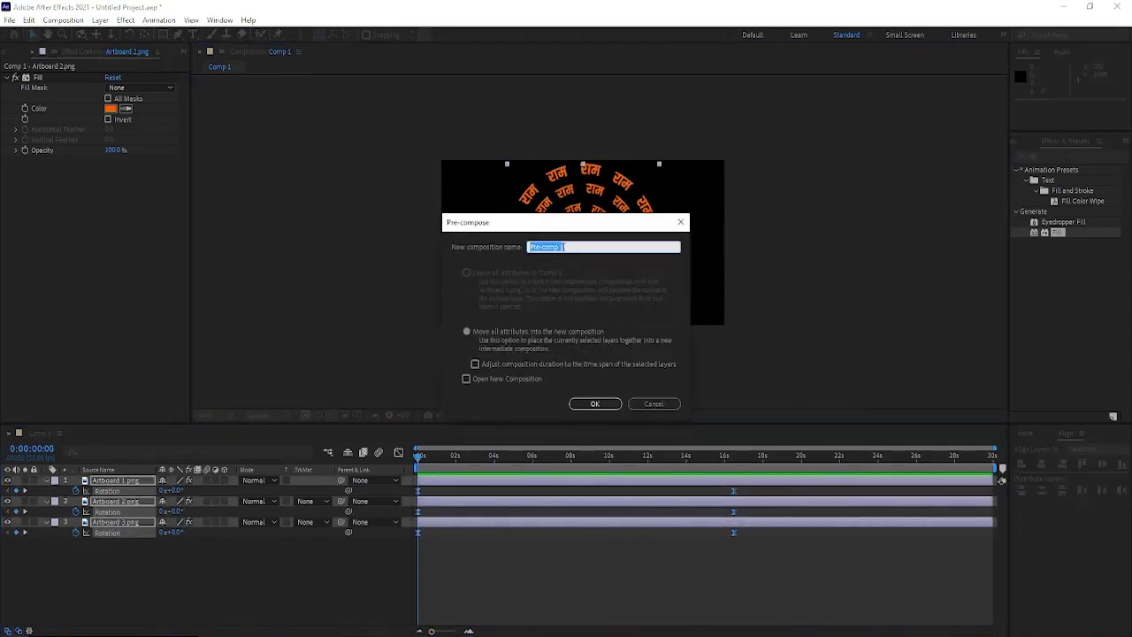
{"action": "key", "text": "Return"}
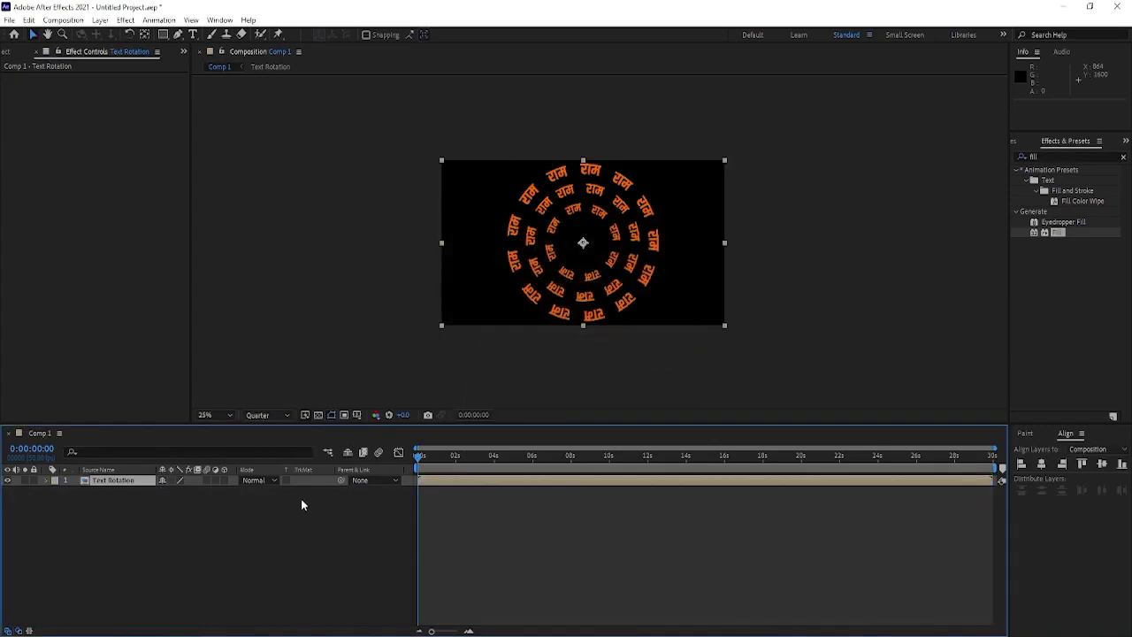
{"action": "key", "text": "space"}
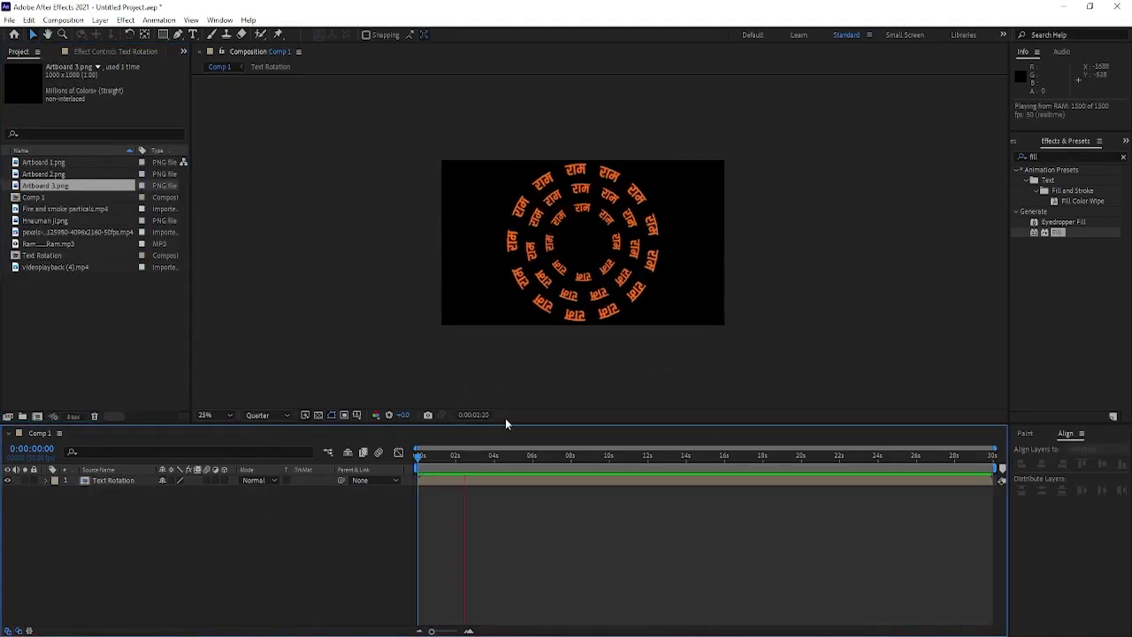
{"action": "key", "text": "space"}
Select the pexels background clip in the Project panel.
{"action": "left_click", "coordinate": [54, 267]}
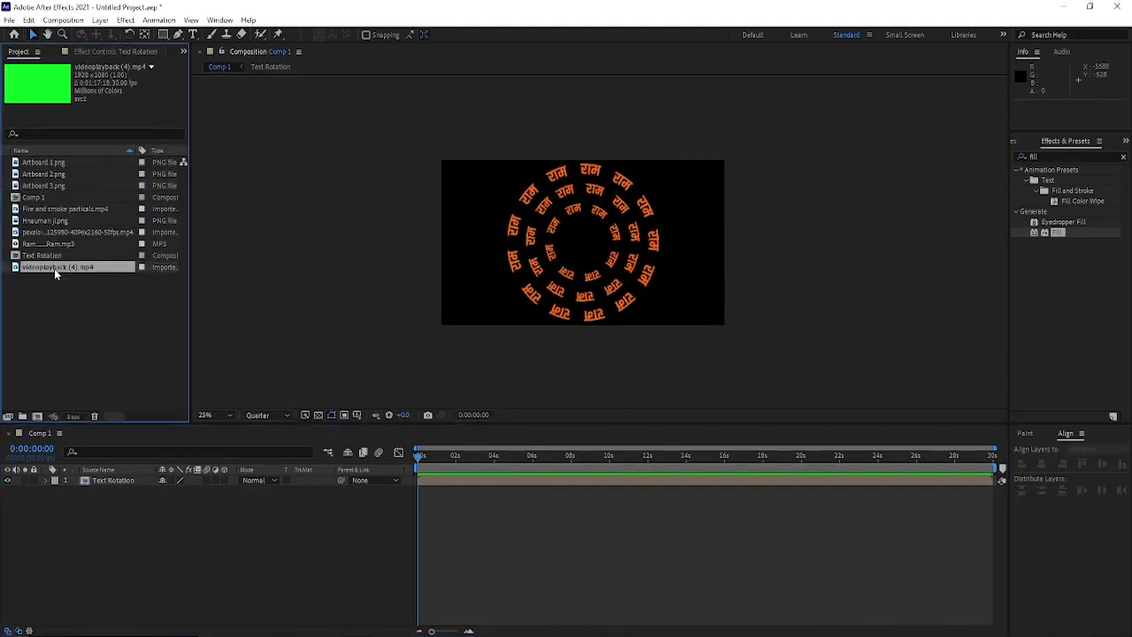
{"action": "left_click", "coordinate": [51, 255]}
{"action": "left_click", "coordinate": [56, 231]}
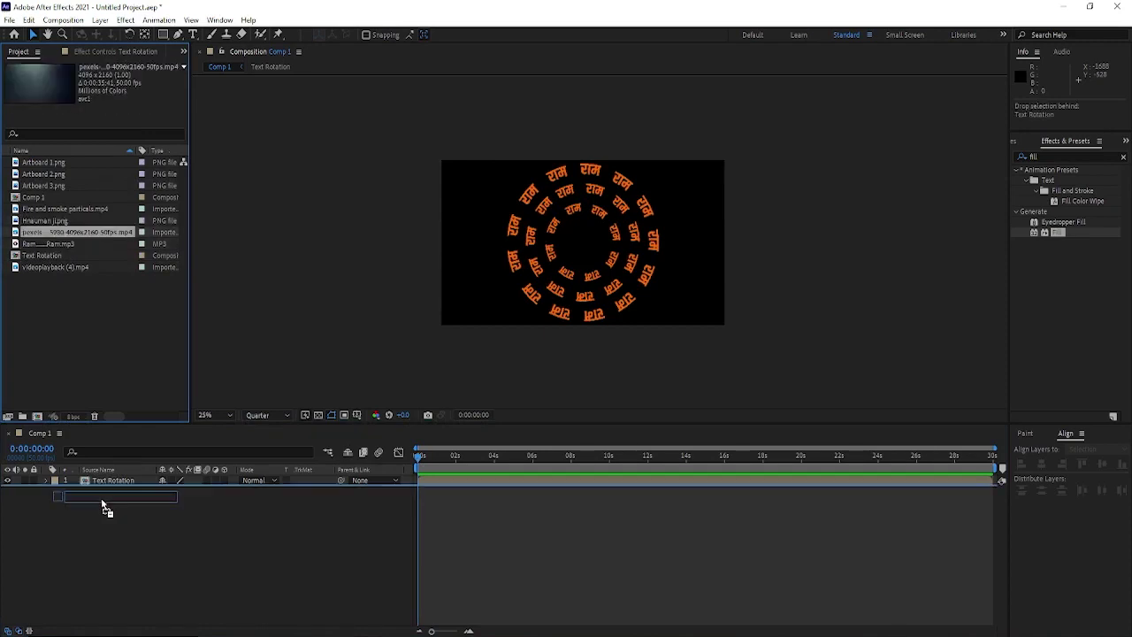
Add the pexels clip below Text Rotation and set its blend mode to Soft Light.
{"action": "left_click_drag", "start_coordinate": [59, 233], "coordinate": [106, 491]}
{"action": "left_click", "coordinate": [255, 491]}
{"action": "left_click", "coordinate": [305, 257]}
{"action": "left_click", "coordinate": [255, 491]}
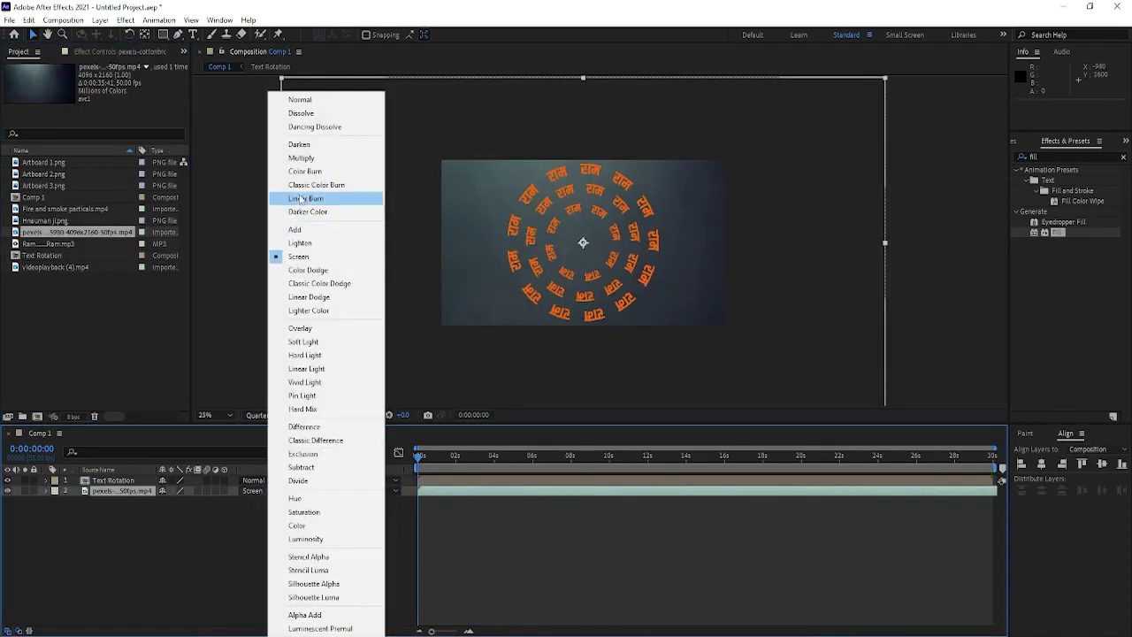
{"action": "left_click", "coordinate": [301, 157]}
{"action": "left_click", "coordinate": [261, 491]}
{"action": "left_click", "coordinate": [299, 343]}
Darken the pexels clip with Curves by pulling the top-right point down.
{"action": "left_click", "coordinate": [113, 480]}
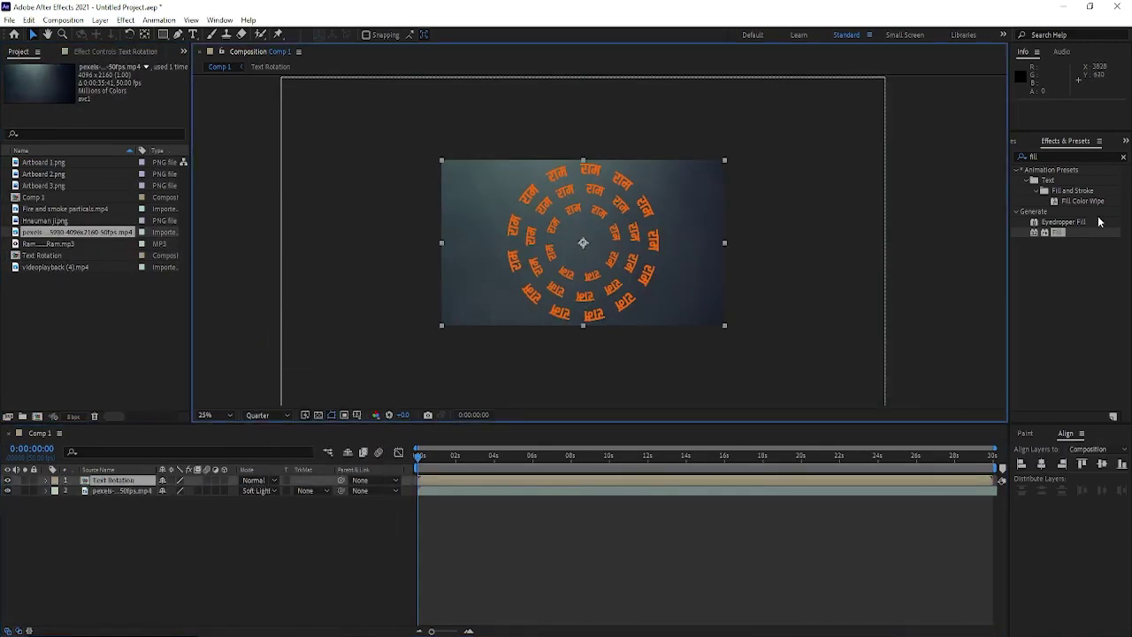
{"action": "left_click", "coordinate": [1123, 157]}
{"action": "type", "text": "curve"}
{"action": "left_click_drag", "start_coordinate": [1061, 212], "coordinate": [122, 491]}
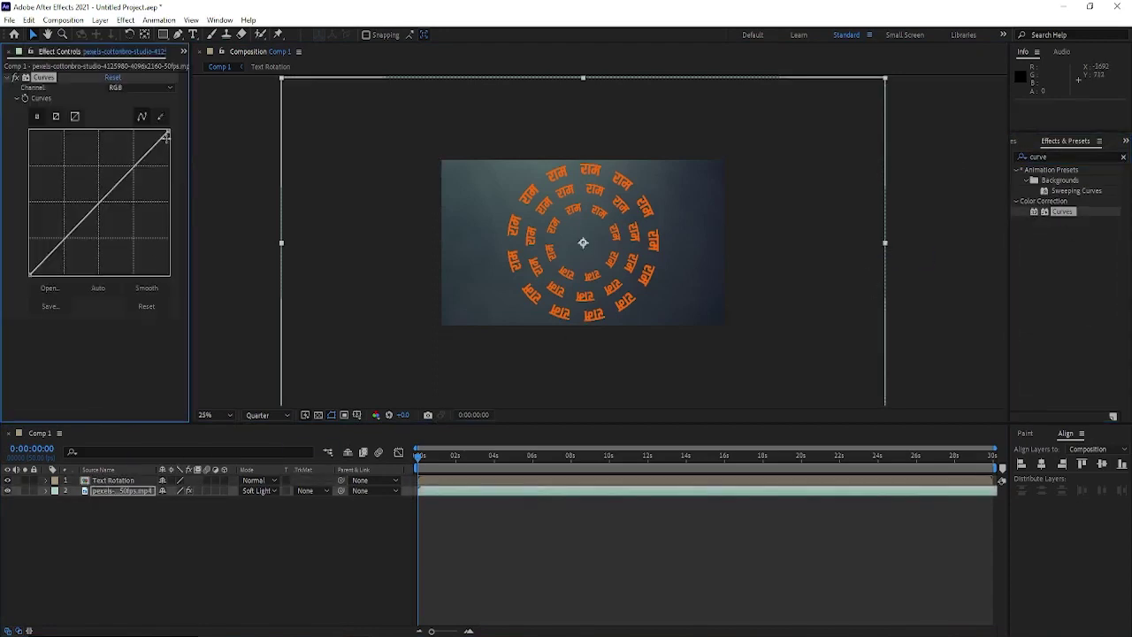
{"action": "left_click_drag", "start_coordinate": [170, 130], "coordinate": [174, 220]}
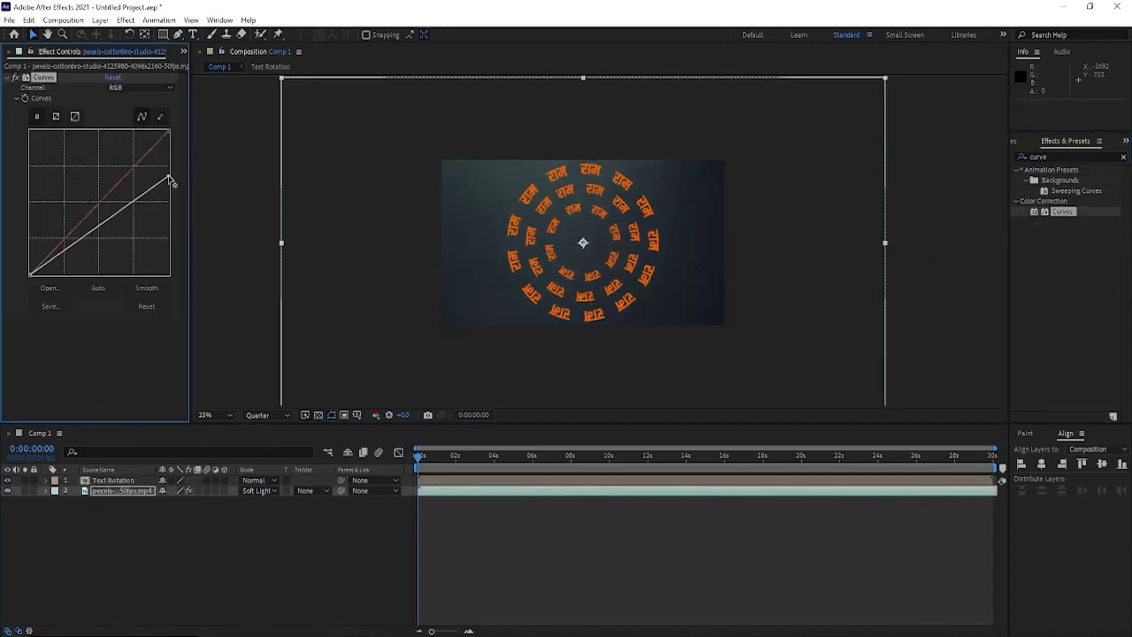
{"action": "right_click", "coordinate": [126, 551]}
Add an adjustment layer in Text Rotation with Glow at 45.1% threshold and radius 56.
{"action": "mouse_move", "coordinate": [177, 421]}
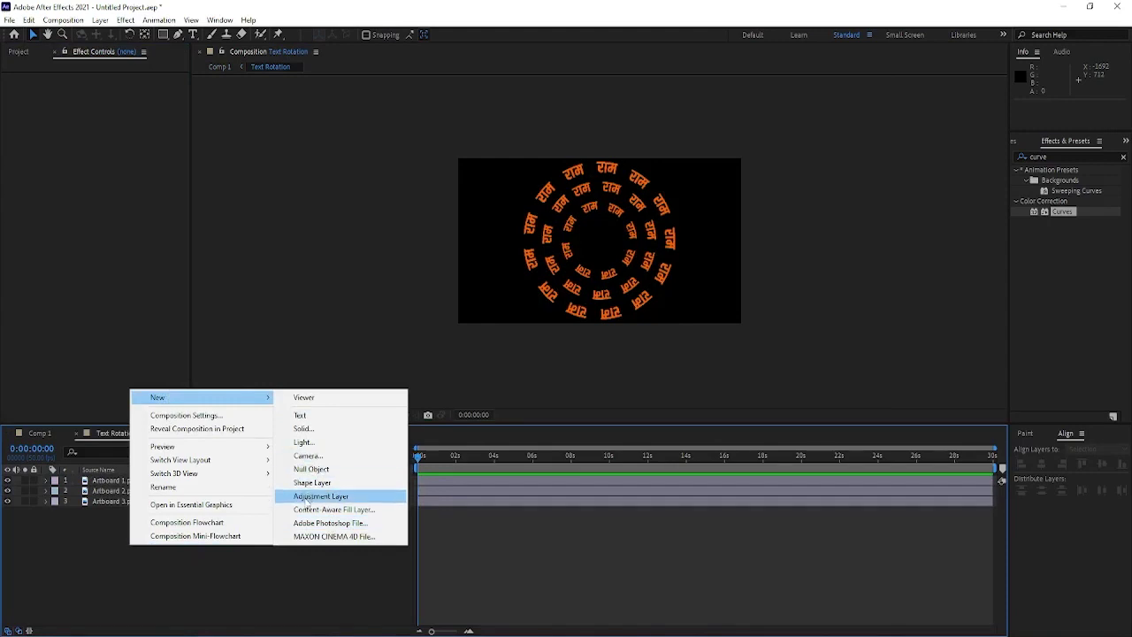
{"action": "left_click", "coordinate": [321, 496]}
{"action": "left_click", "coordinate": [1065, 157]}
{"action": "type", "text": "glow"}
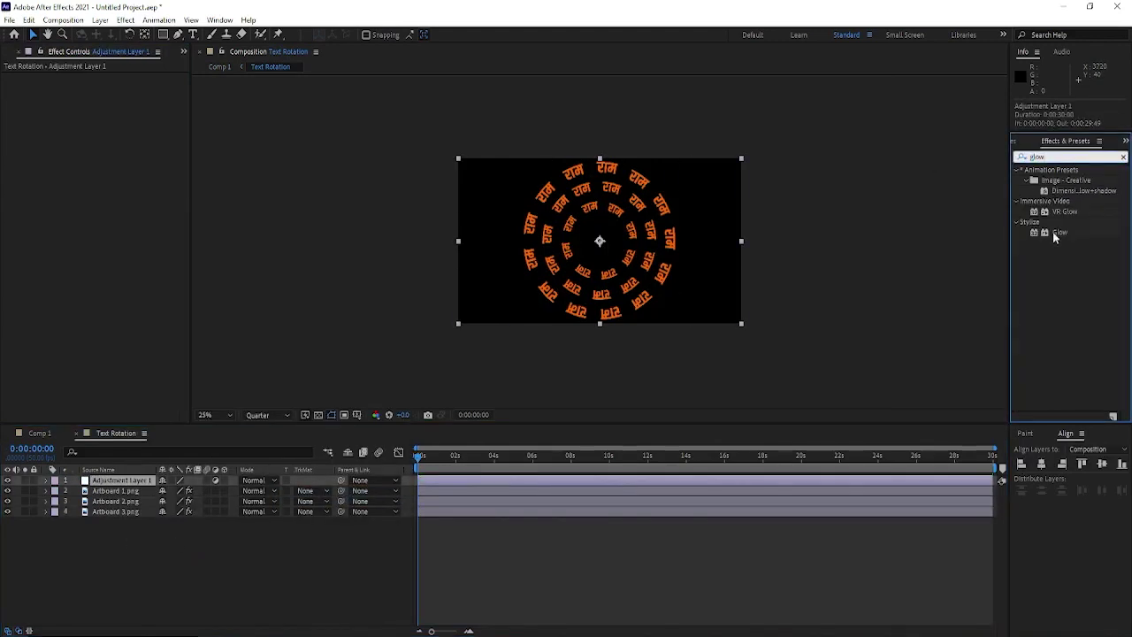
{"action": "left_click", "coordinate": [115, 490]}
{"action": "left_click", "coordinate": [115, 512], "text": "shift"}
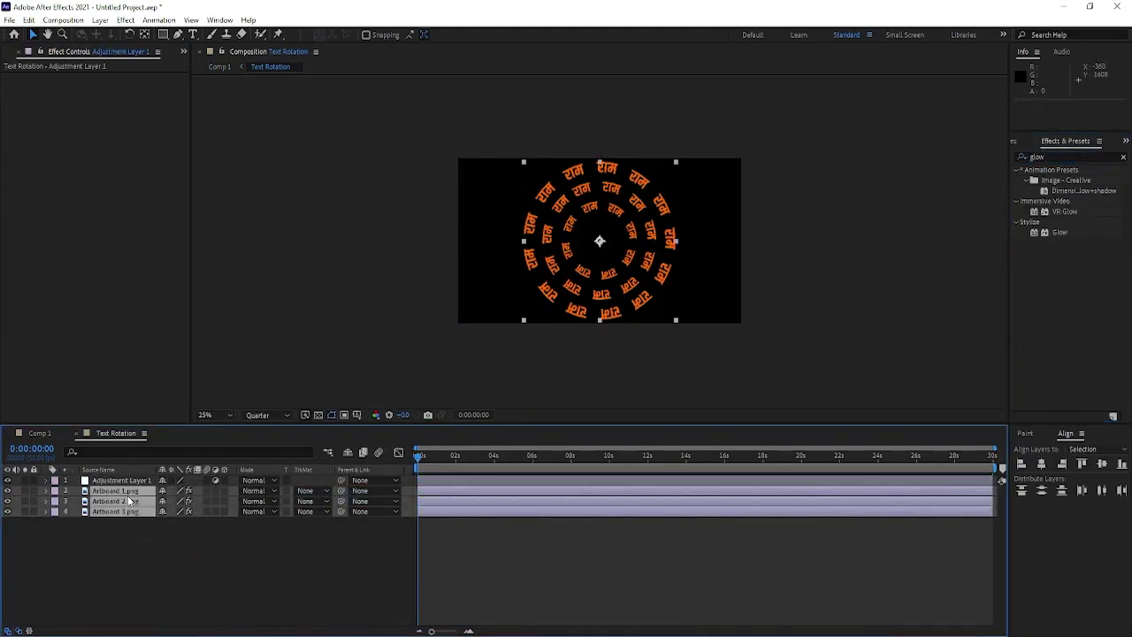
{"action": "left_click", "coordinate": [121, 480]}
{"action": "left_click_drag", "start_coordinate": [1059, 232], "coordinate": [147, 217]}
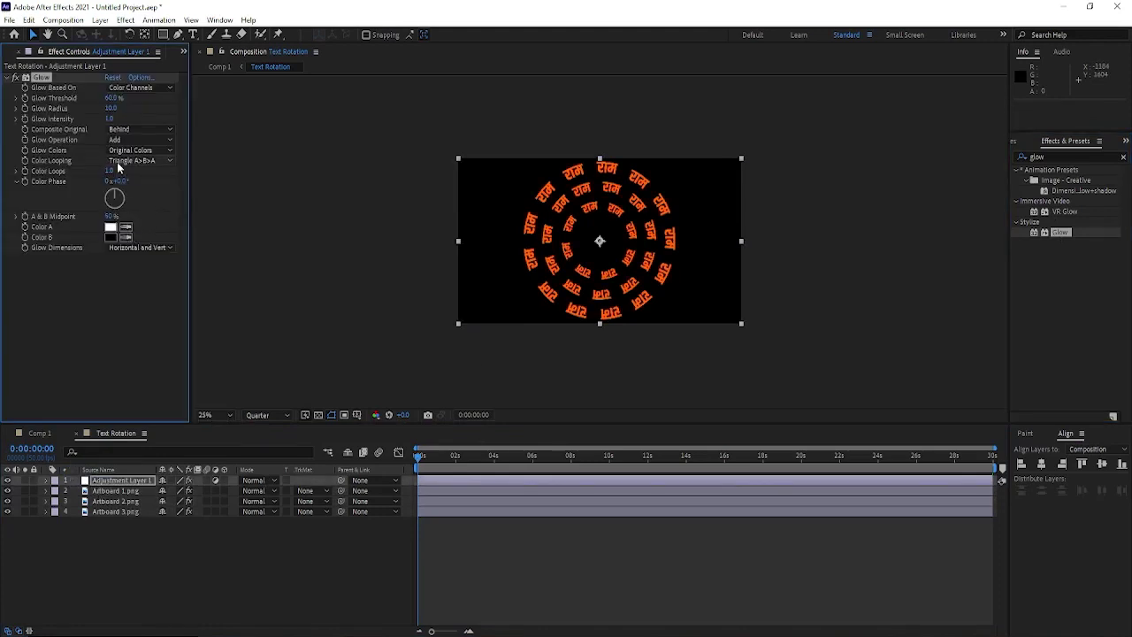
{"action": "left_click_drag", "start_coordinate": [131, 96], "coordinate": [106, 121]}
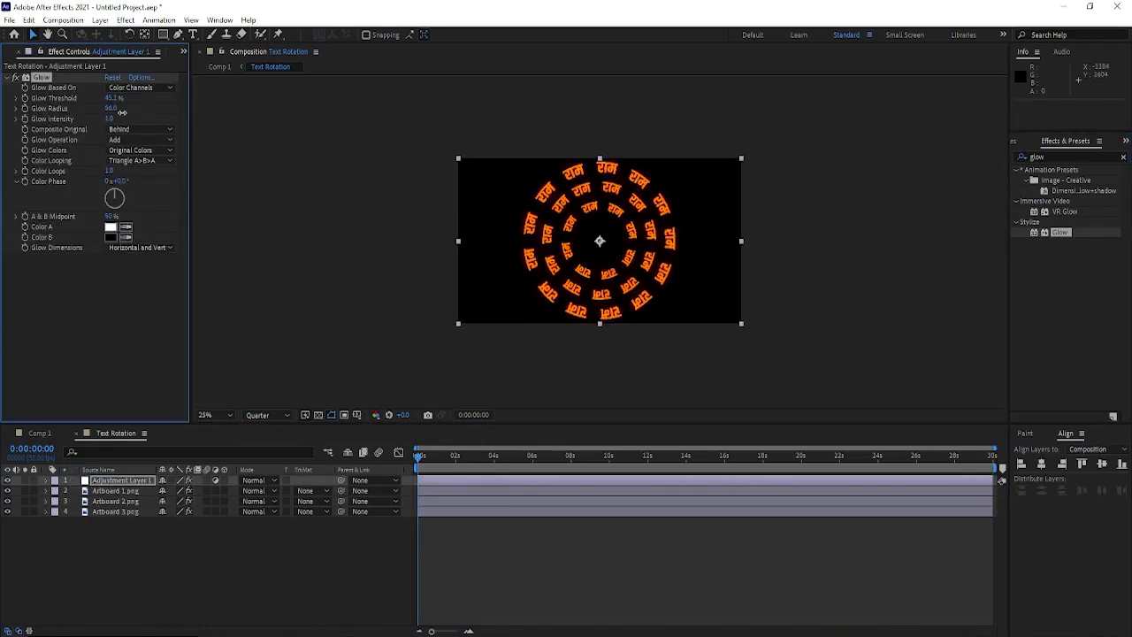
In Comp 1, apply Radial Blur to the Text Rotation layer and reduce its amount.
{"action": "left_click", "coordinate": [39, 433]}
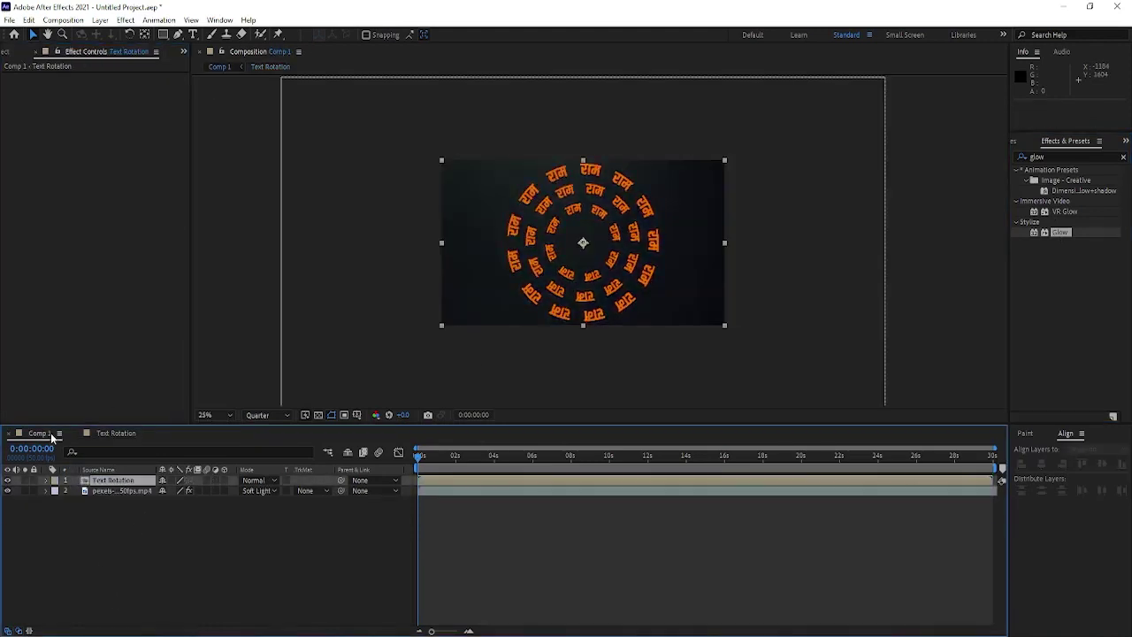
{"action": "left_click", "coordinate": [124, 480]}
{"action": "double_click", "coordinate": [1043, 156]}
{"action": "type", "text": "blur"}
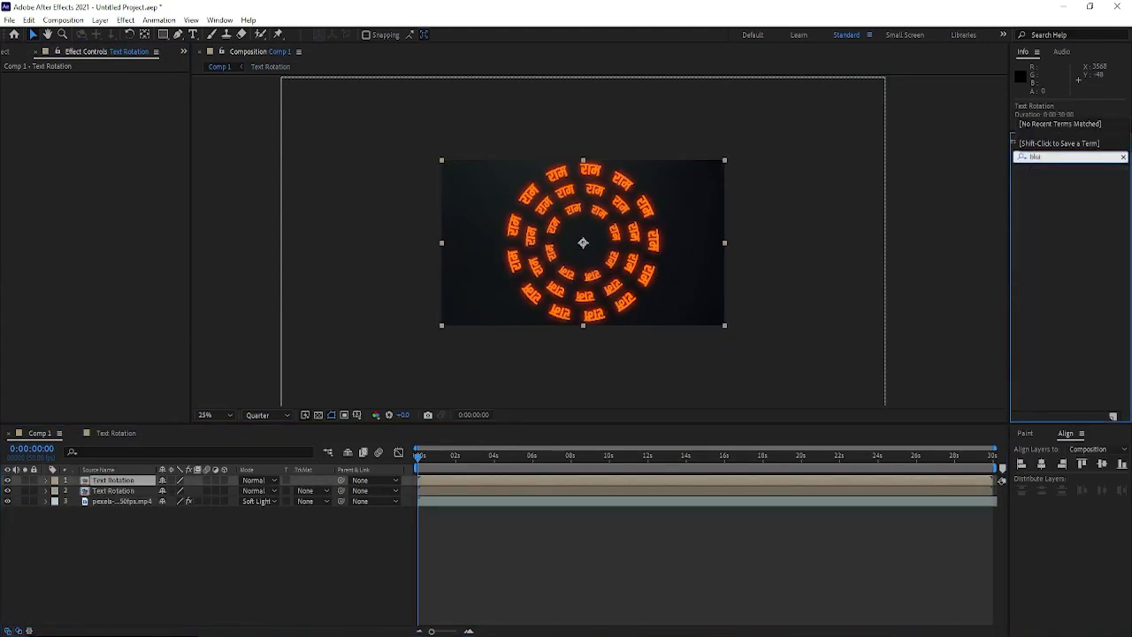
{"action": "left_click_drag", "start_coordinate": [1058, 322], "coordinate": [115, 490]}
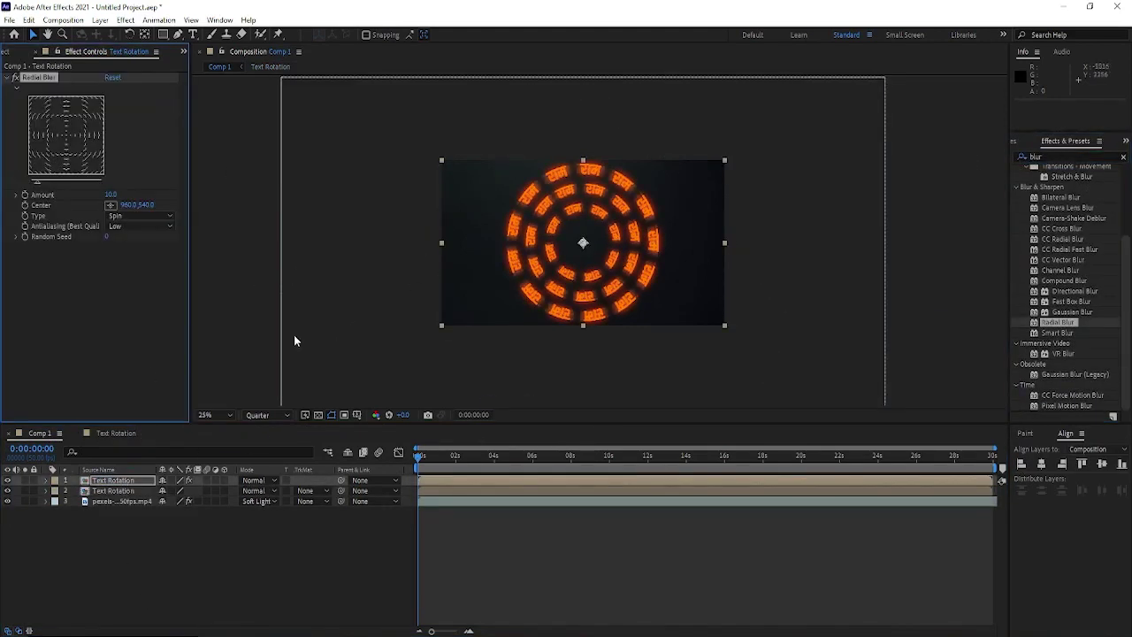
{"action": "key", "text": "space"}
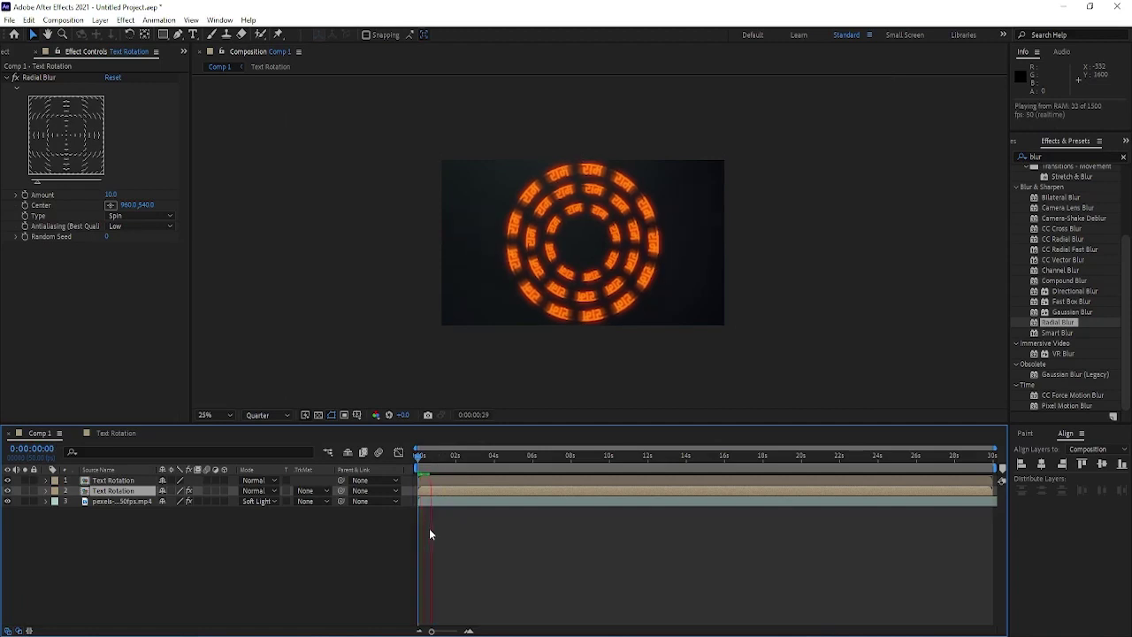
{"action": "left_click", "coordinate": [94, 304]}
{"action": "key", "text": "space"}
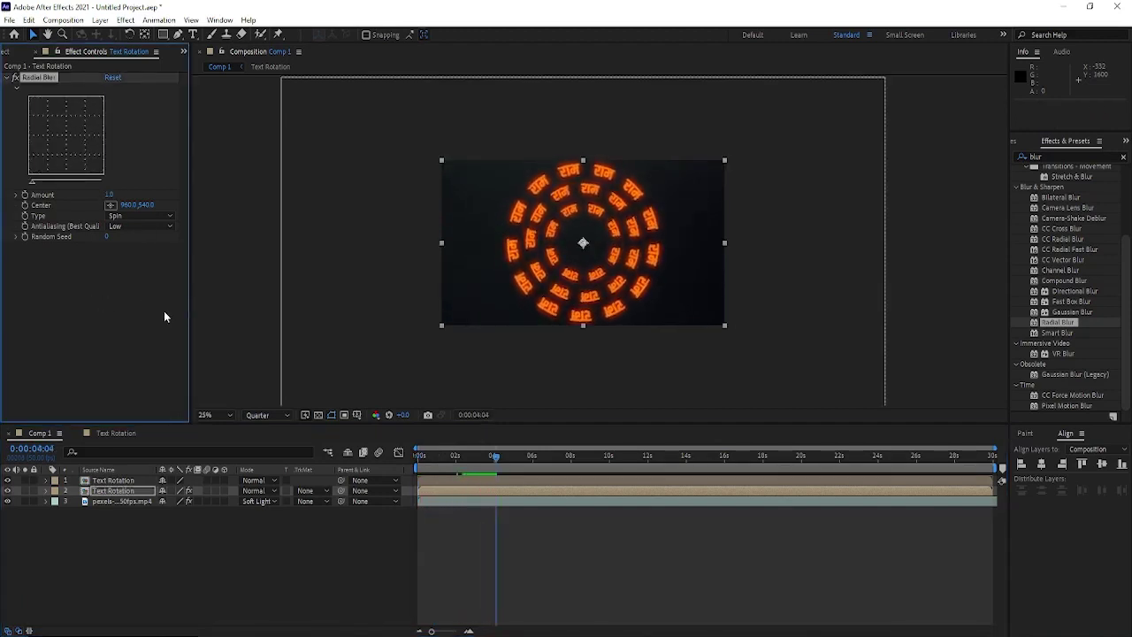
Duplicate Text Rotation, review the Gaussian-blurred copy at 15.9, and preview the composite.
{"action": "left_click", "coordinate": [113, 480]}
{"action": "key", "text": "ctrl+d"}
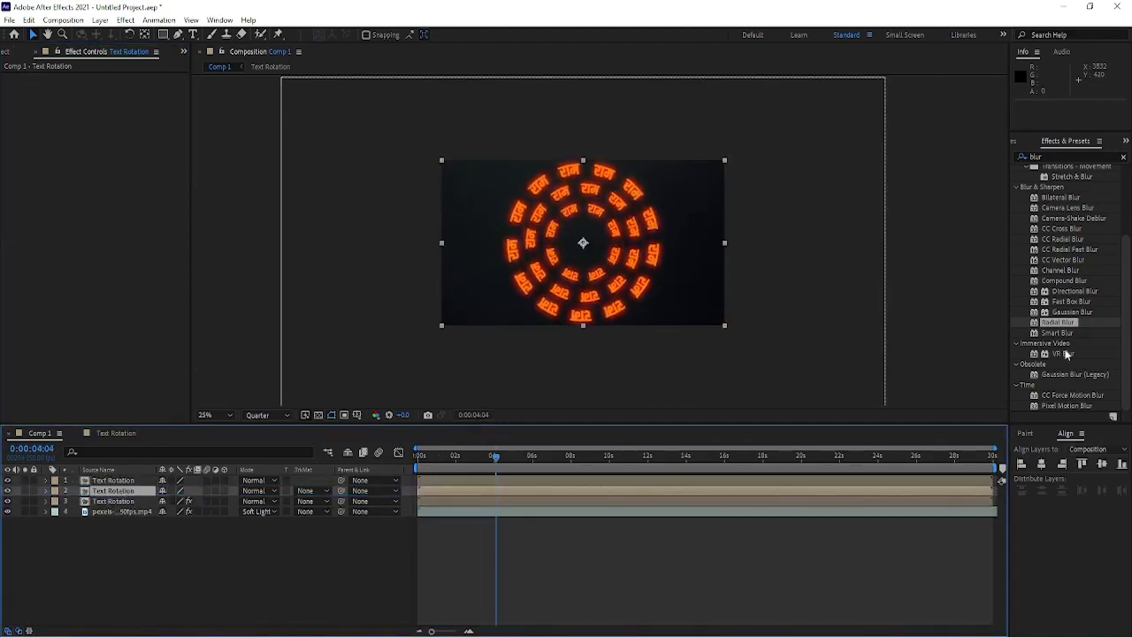
{"action": "left_click", "coordinate": [113, 490]}
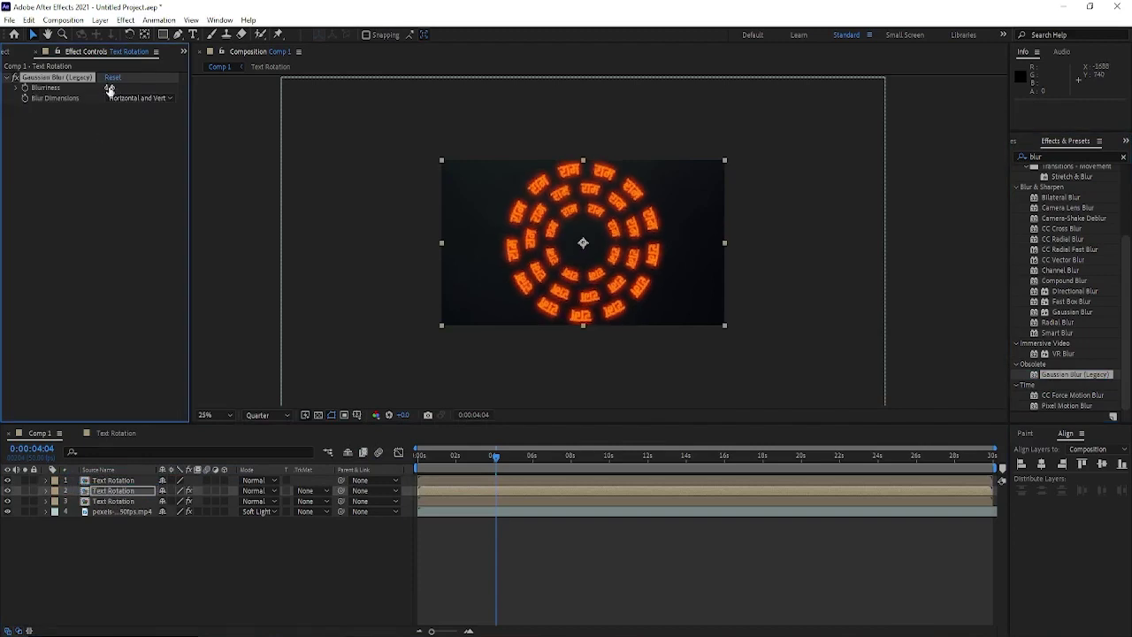
{"action": "left_click", "coordinate": [133, 98]}
{"action": "key", "text": "Escape"}
{"action": "scroll", "coordinate": [437, 244], "scroll_direction": "up", "scroll_amount": 1}
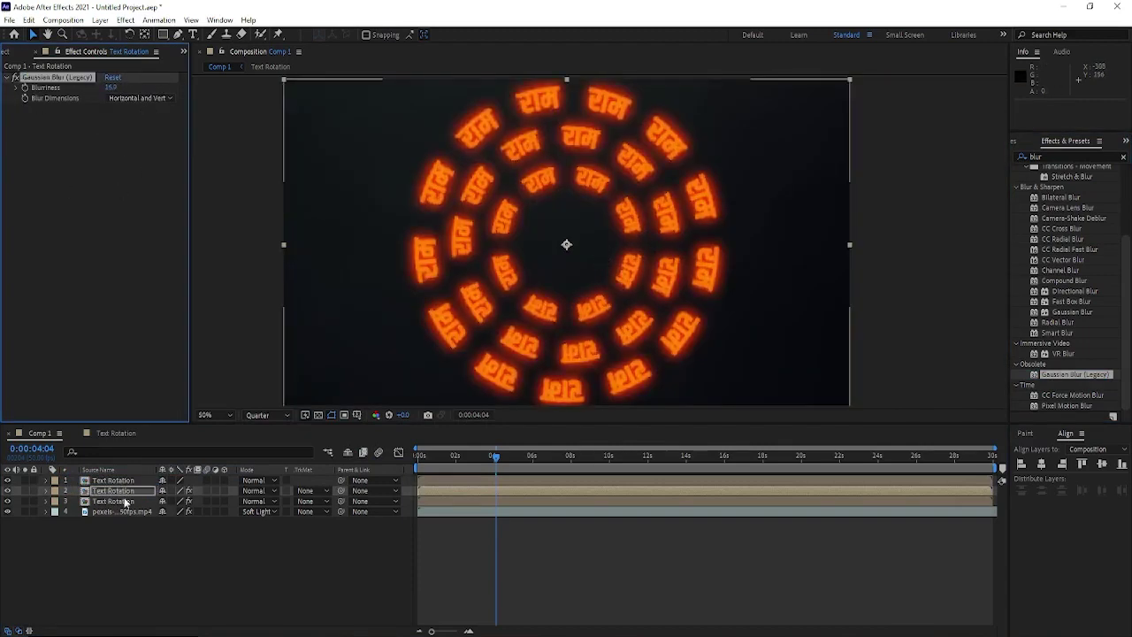
{"action": "left_click", "coordinate": [599, 359]}
{"action": "left_click", "coordinate": [530, 302]}
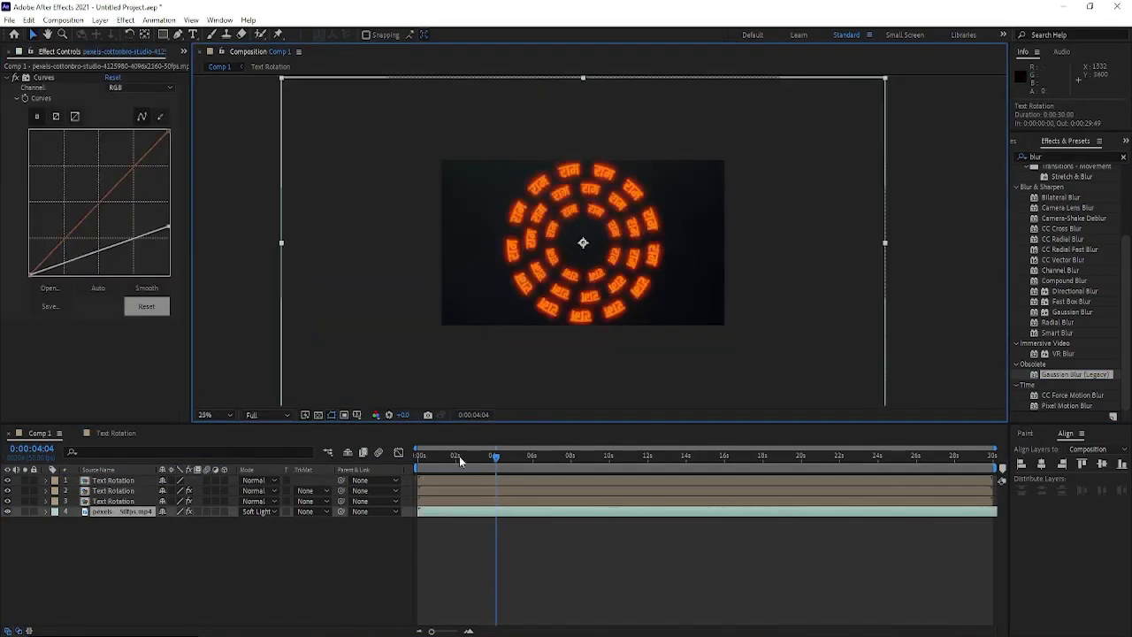
{"action": "key", "text": "Home"}
{"action": "key", "text": "space"}
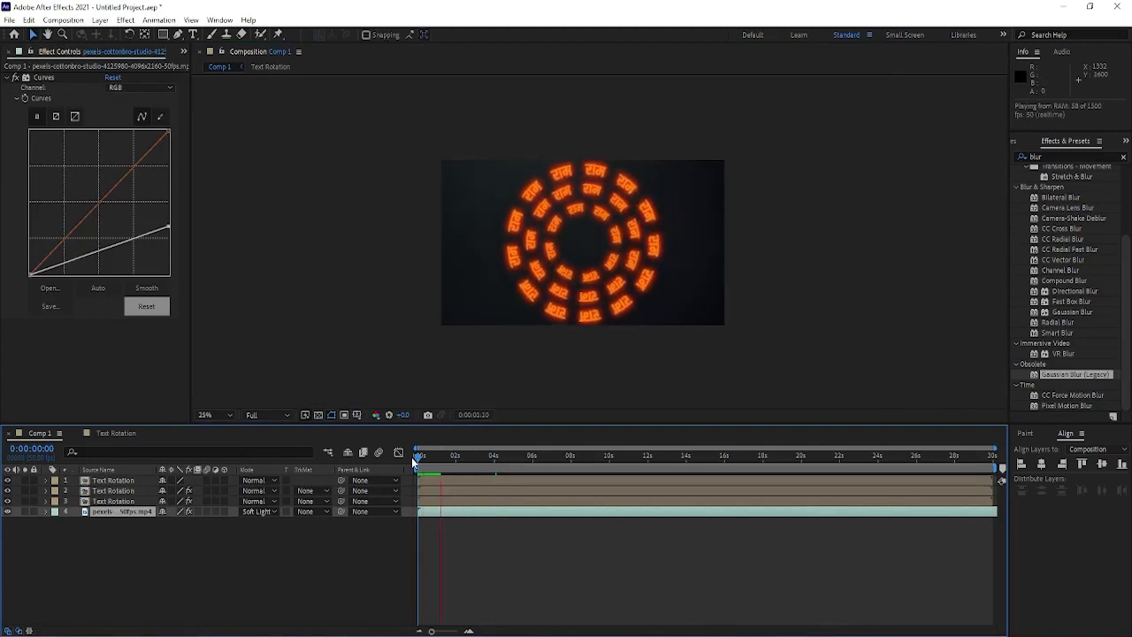
{"action": "key", "text": "space"}
Pre-compose the three Text Rotation layers into a precomp named 'Text glow'.
{"action": "left_click", "coordinate": [119, 494]}
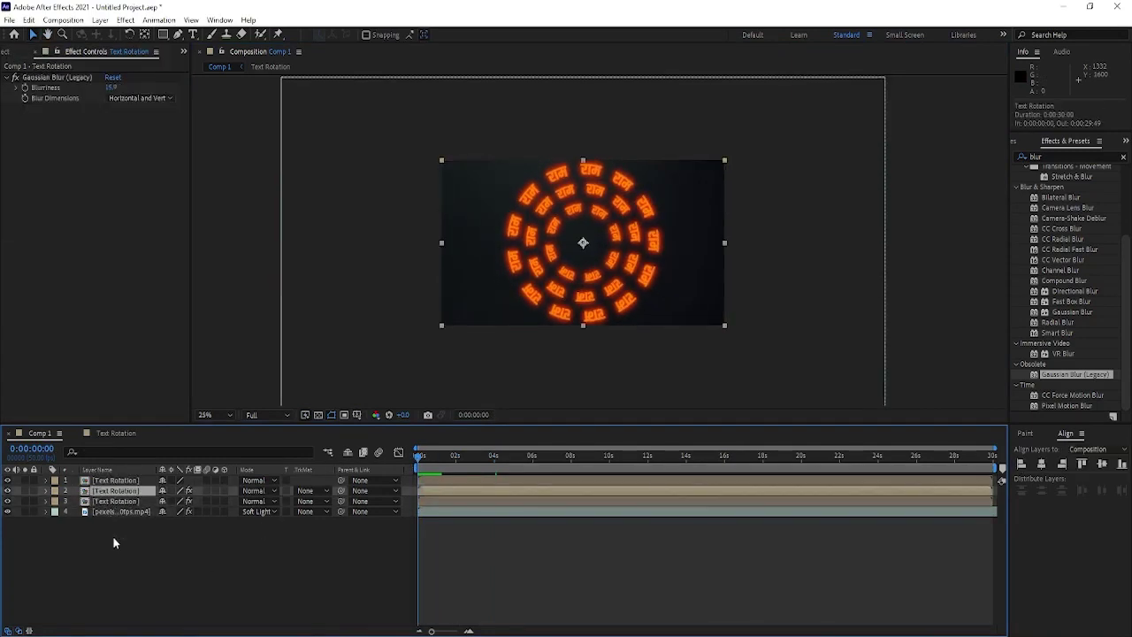
{"action": "left_click", "coordinate": [115, 500], "text": "ctrl"}
{"action": "left_click", "coordinate": [115, 480], "text": "ctrl"}
{"action": "key", "text": "ctrl+shift+c"}
{"action": "type", "text": "low"}
{"action": "key", "text": "Return"}
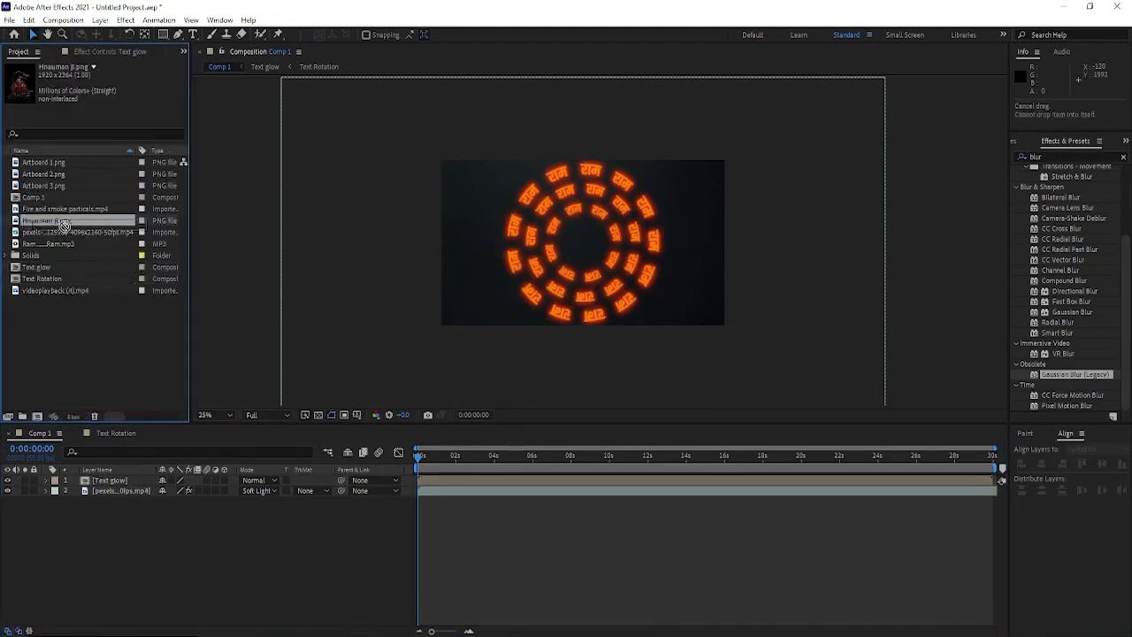
Add Hanuman ji.png to Comp 1, shrink it to about half, and set Quarter resolution.
{"action": "left_click_drag", "start_coordinate": [63, 226], "coordinate": [115, 479]}
{"action": "scroll", "coordinate": [655, 275], "scroll_direction": "down", "scroll_amount": 1}
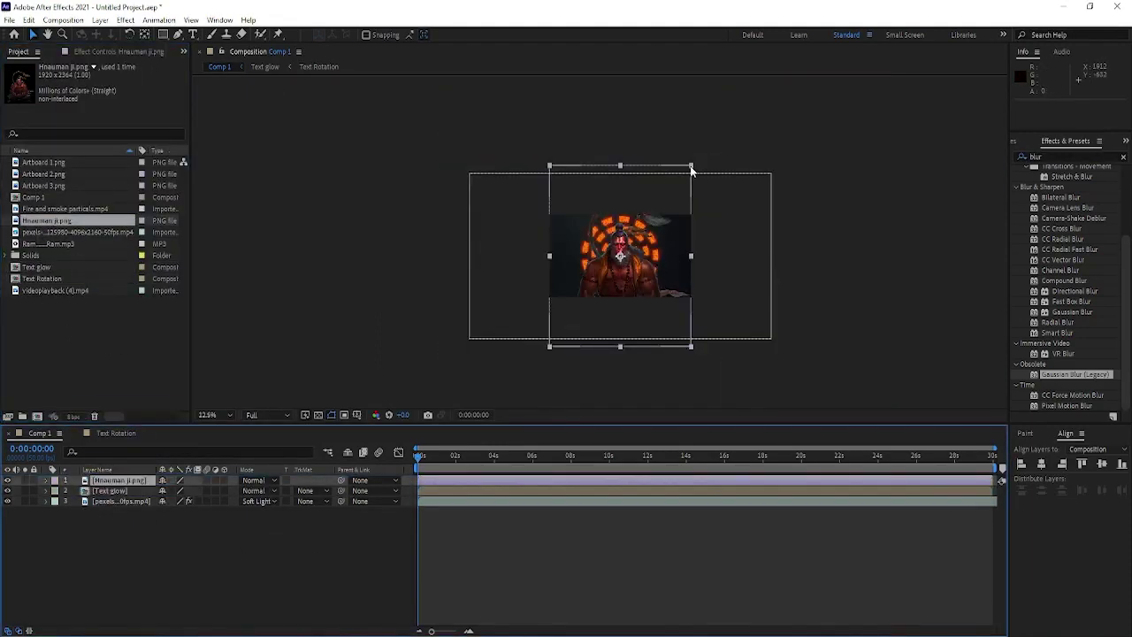
{"action": "left_click_drag", "start_coordinate": [691, 166], "coordinate": [654, 212]}
{"action": "scroll", "coordinate": [605, 292], "scroll_direction": "up", "scroll_amount": 1}
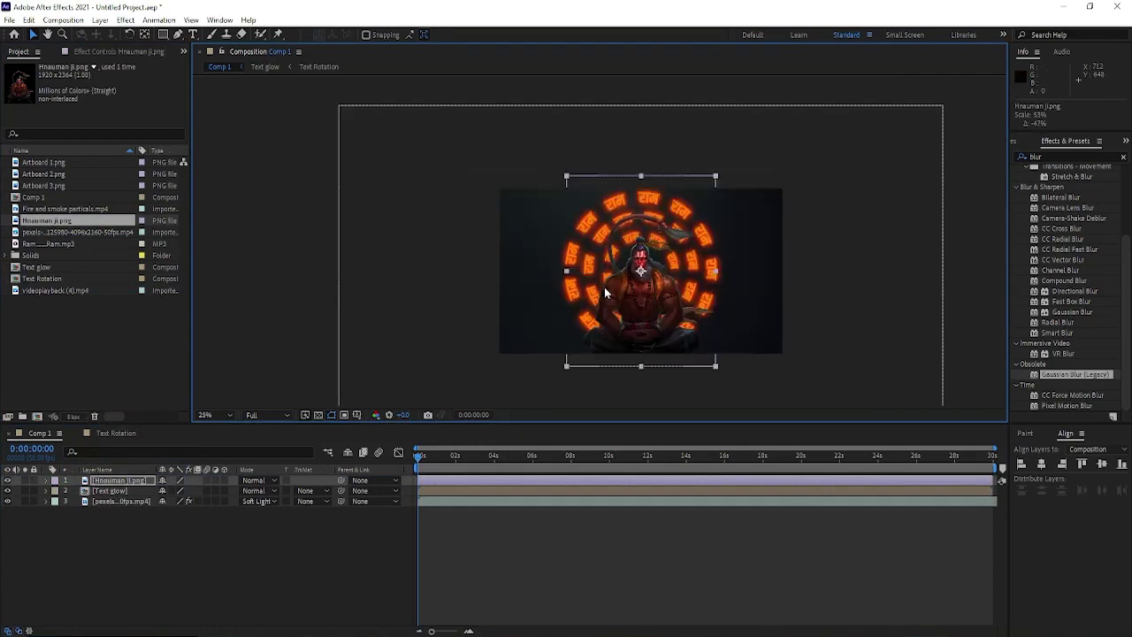
{"action": "left_click", "coordinate": [280, 416]}
{"action": "left_click", "coordinate": [269, 486]}
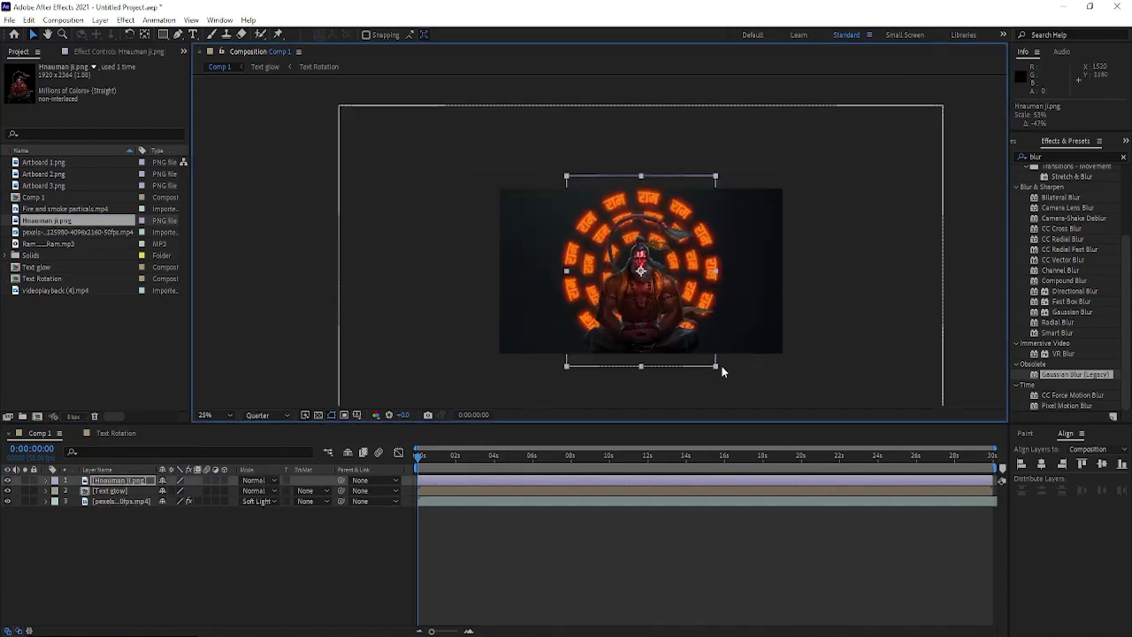
Resize the Hanuman image to about 60% and reposition it over the rings.
{"action": "left_click", "coordinate": [725, 378]}
{"action": "left_click", "coordinate": [704, 361]}
{"action": "left_click_drag", "start_coordinate": [717, 365], "coordinate": [731, 387]}
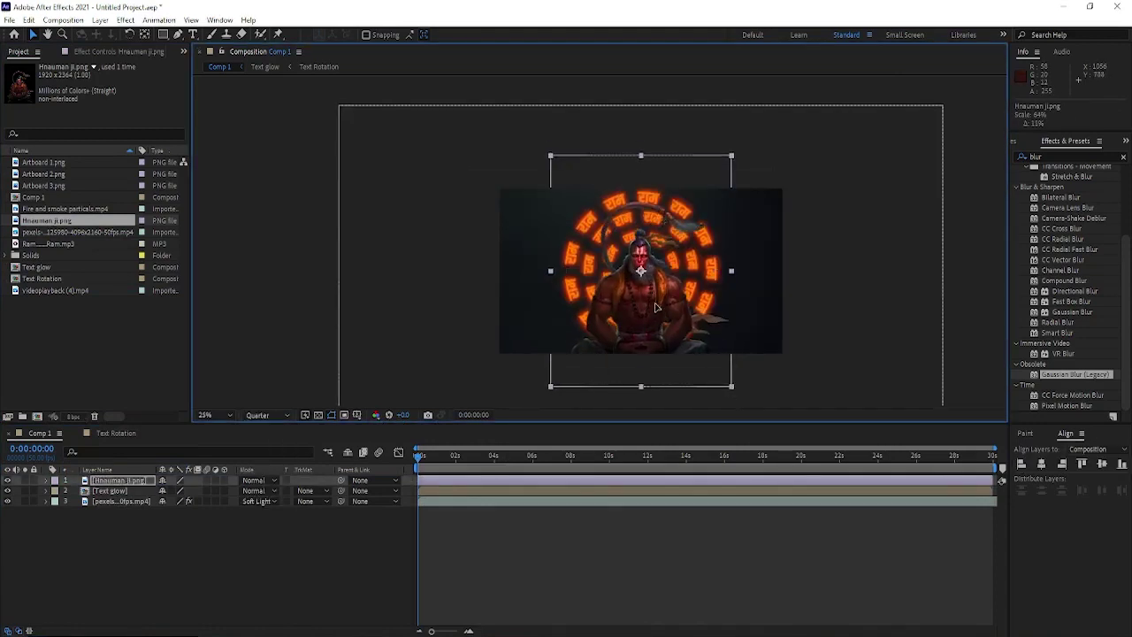
{"action": "left_click_drag", "start_coordinate": [654, 309], "coordinate": [652, 280]}
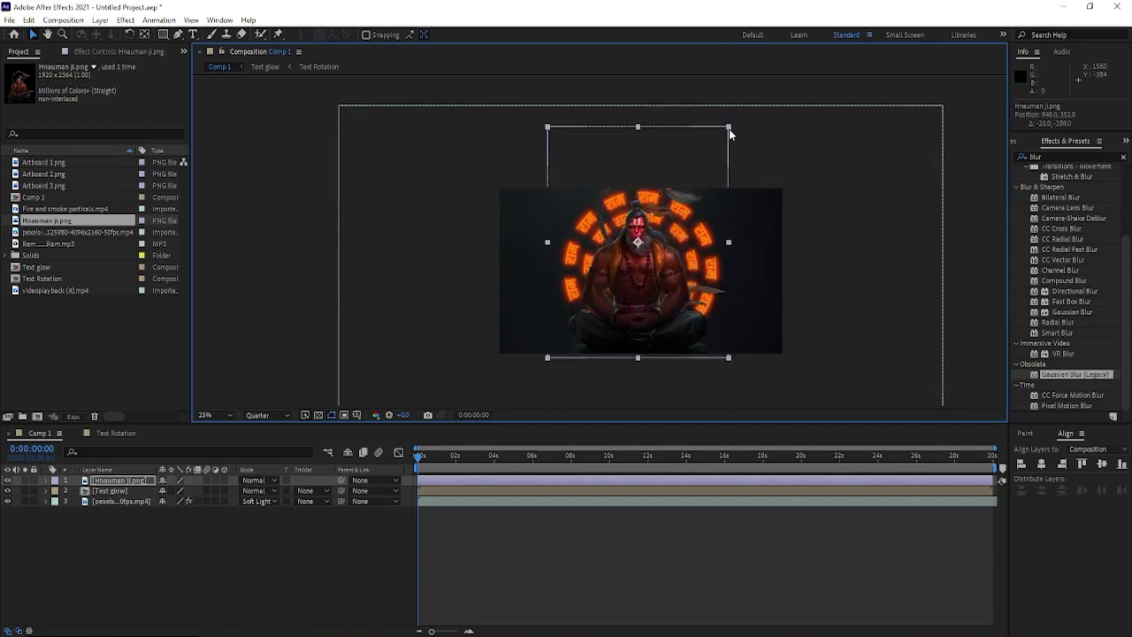
{"action": "left_click_drag", "start_coordinate": [730, 129], "coordinate": [721, 142]}
{"action": "left_click_drag", "start_coordinate": [641, 264], "coordinate": [633, 286]}
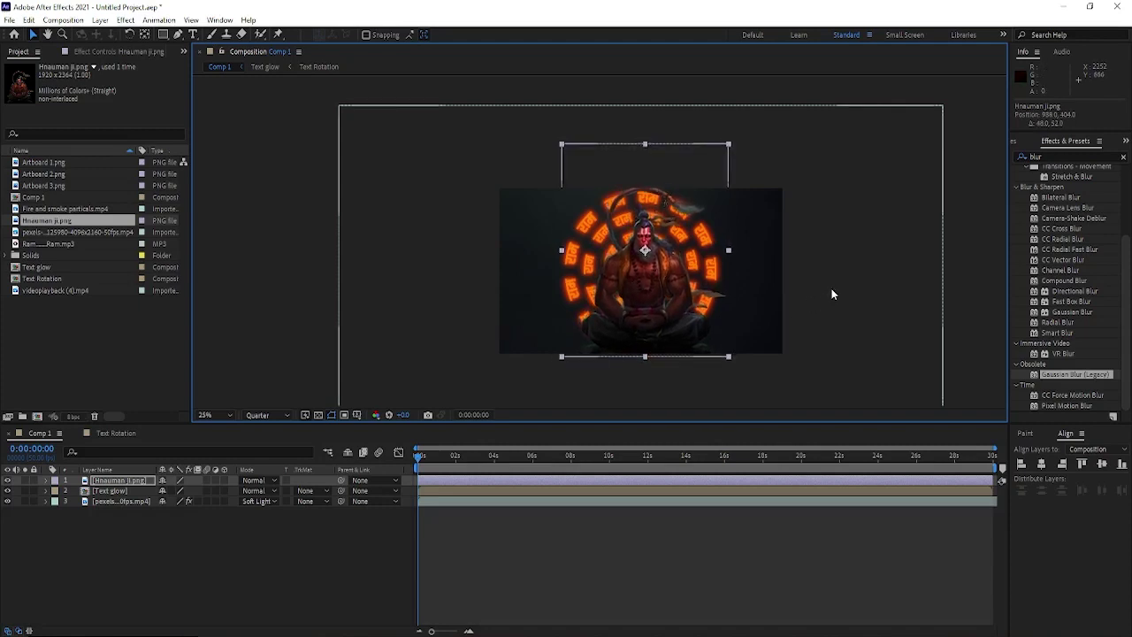
Centre the Hanuman image with the Align panel and set its scale to 58%.
{"action": "left_click", "coordinate": [1041, 463]}
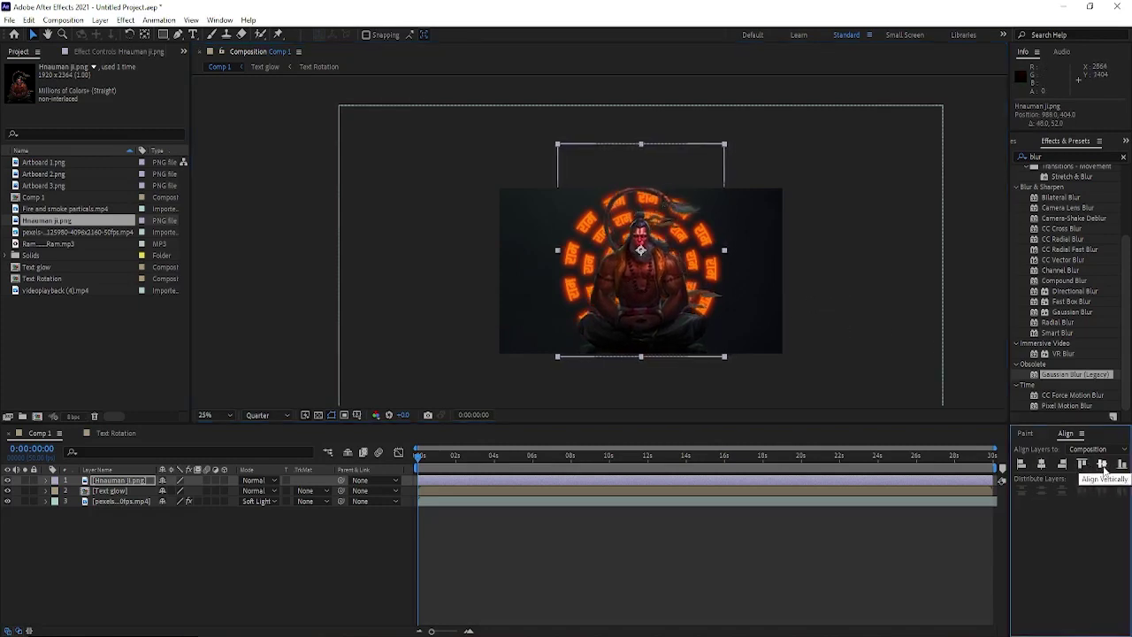
{"action": "left_click", "coordinate": [1102, 465]}
{"action": "left_click_drag", "start_coordinate": [636, 307], "coordinate": [636, 286]}
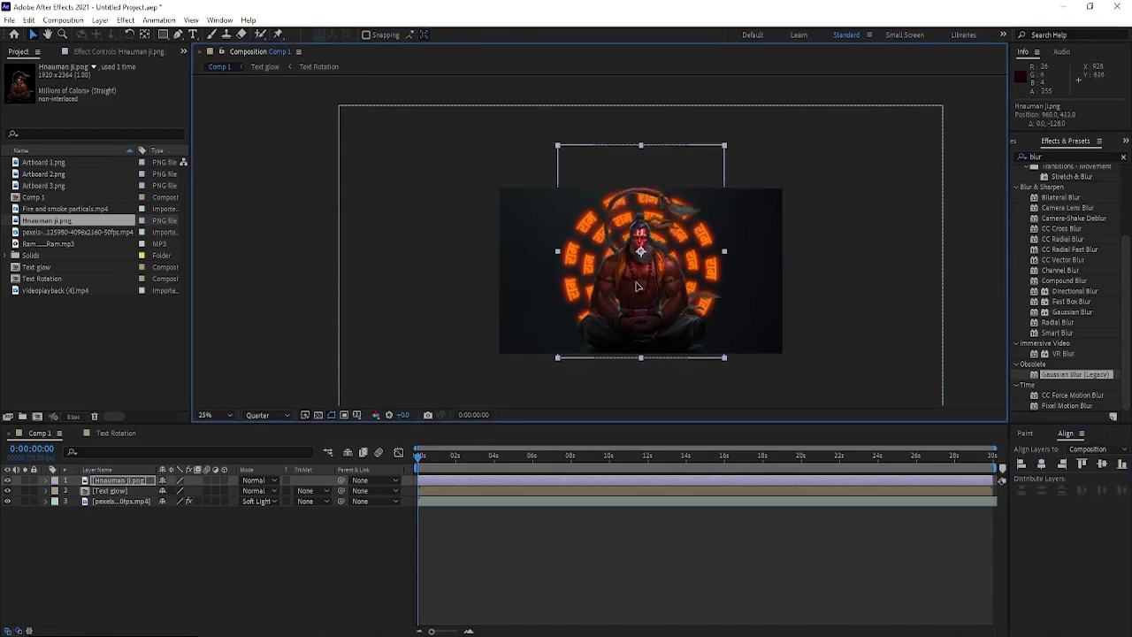
{"action": "left_click_drag", "start_coordinate": [725, 146], "coordinate": [720, 151]}
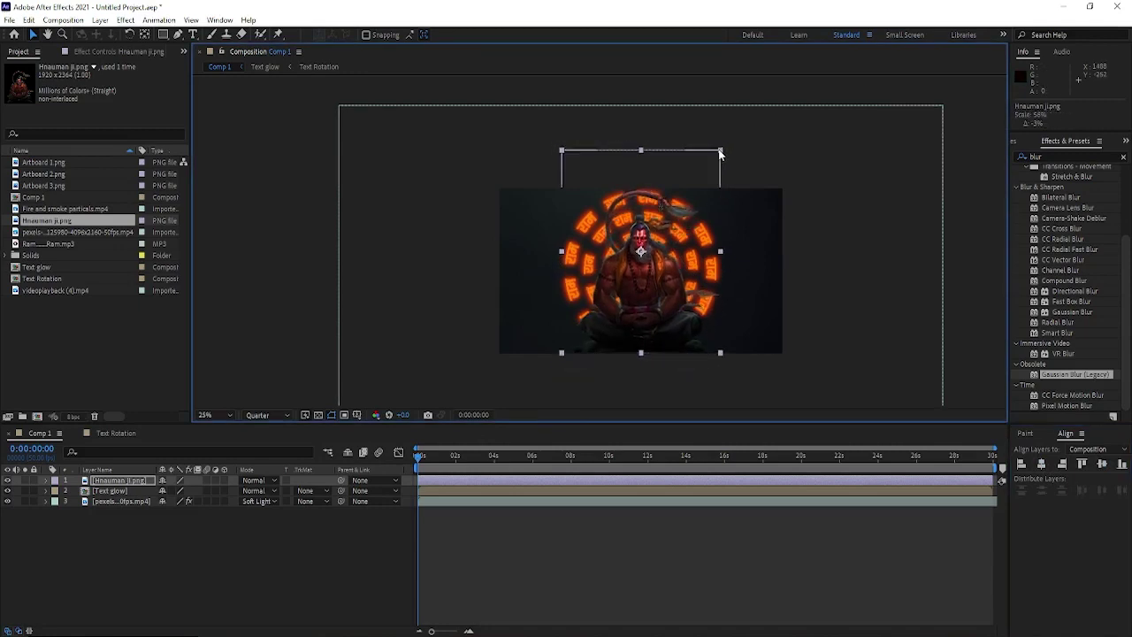
{"action": "scroll", "coordinate": [648, 298], "scroll_direction": "up", "scroll_amount": 2}
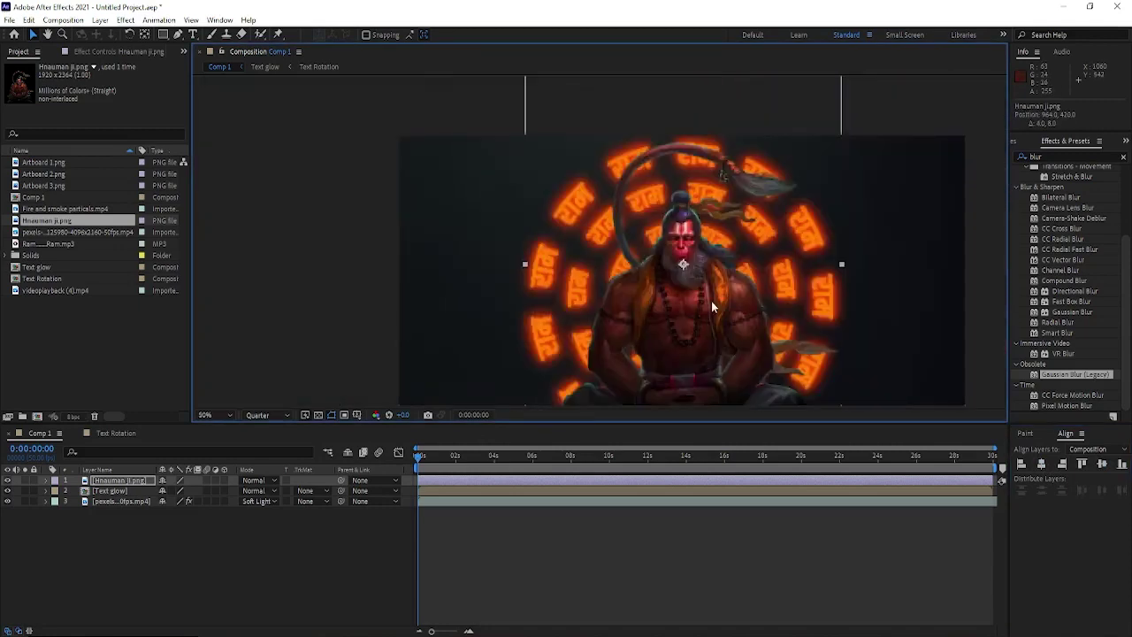
{"action": "scroll", "coordinate": [584, 291], "scroll_direction": "down", "scroll_amount": 1}
{"action": "scroll", "coordinate": [584, 290], "scroll_direction": "down", "scroll_amount": 1}
{"action": "left_click", "coordinate": [571, 354]}
Close the background video's layer view and select the pexels video layer.
{"action": "key", "text": "ctrl+z"}
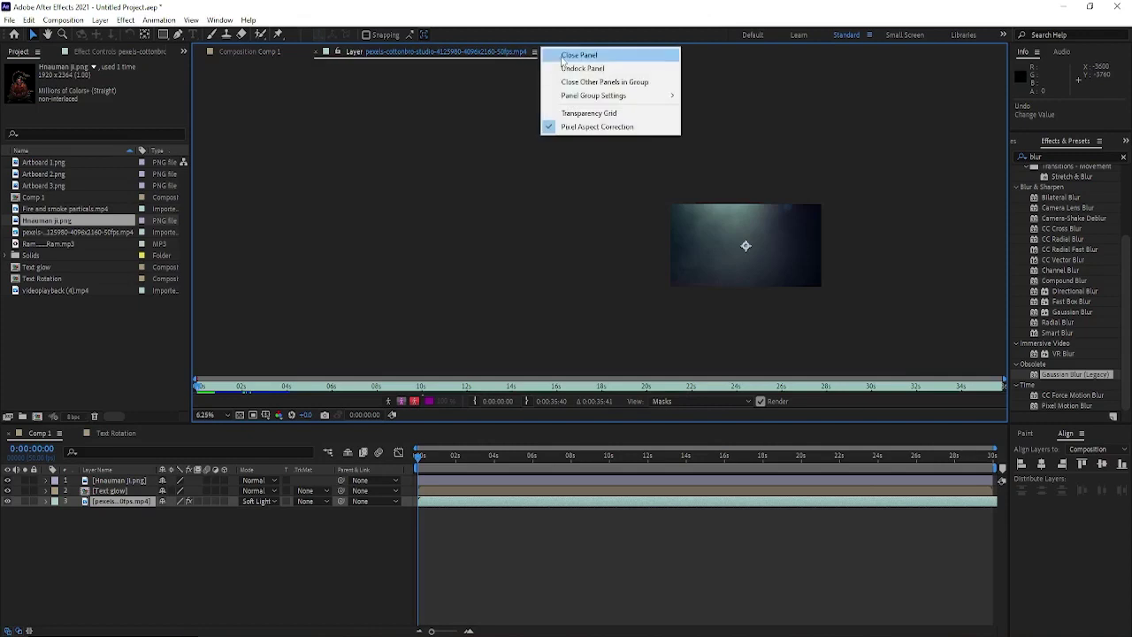
{"action": "left_click", "coordinate": [777, 232]}
{"action": "scroll", "coordinate": [639, 240], "scroll_direction": "up", "scroll_amount": 1}
{"action": "left_click", "coordinate": [553, 259]}
{"action": "scroll", "coordinate": [553, 259], "scroll_direction": "down", "scroll_amount": 1}
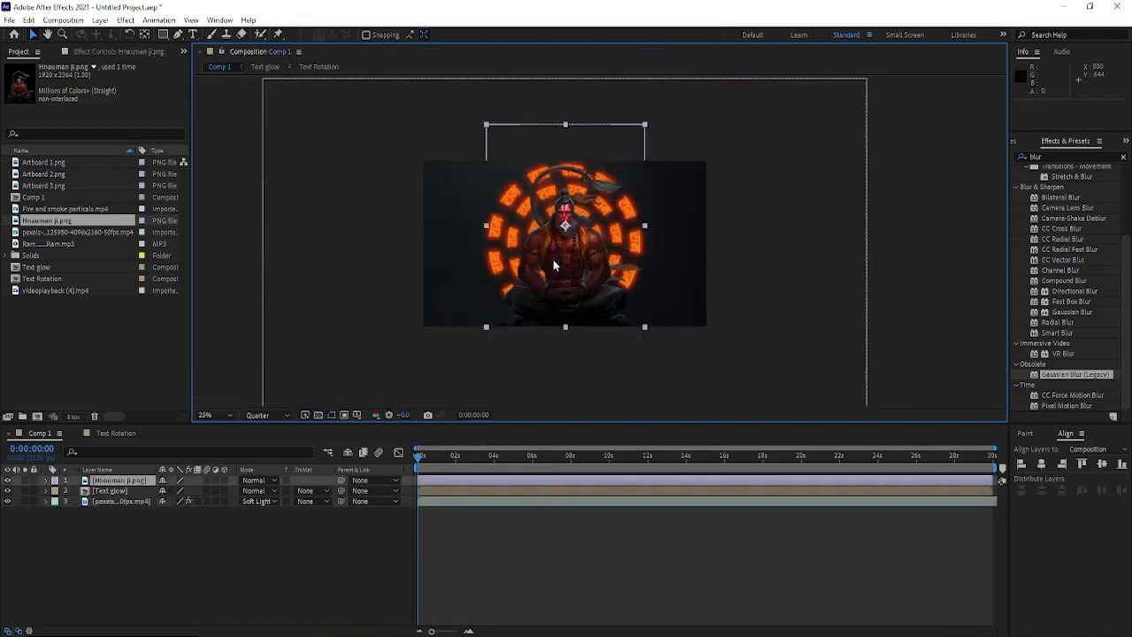
{"action": "left_click", "coordinate": [653, 374]}
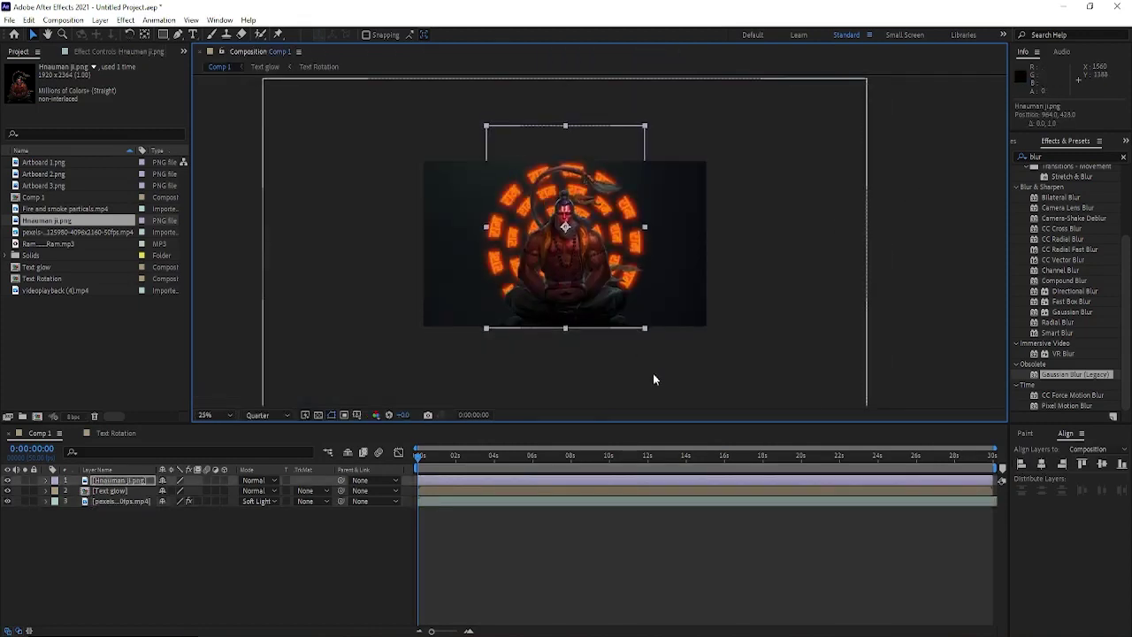
Roughly squash, shrink and stretch the pexels video by dragging its handles.
{"action": "scroll", "coordinate": [572, 289], "scroll_direction": "up", "scroll_amount": 2}
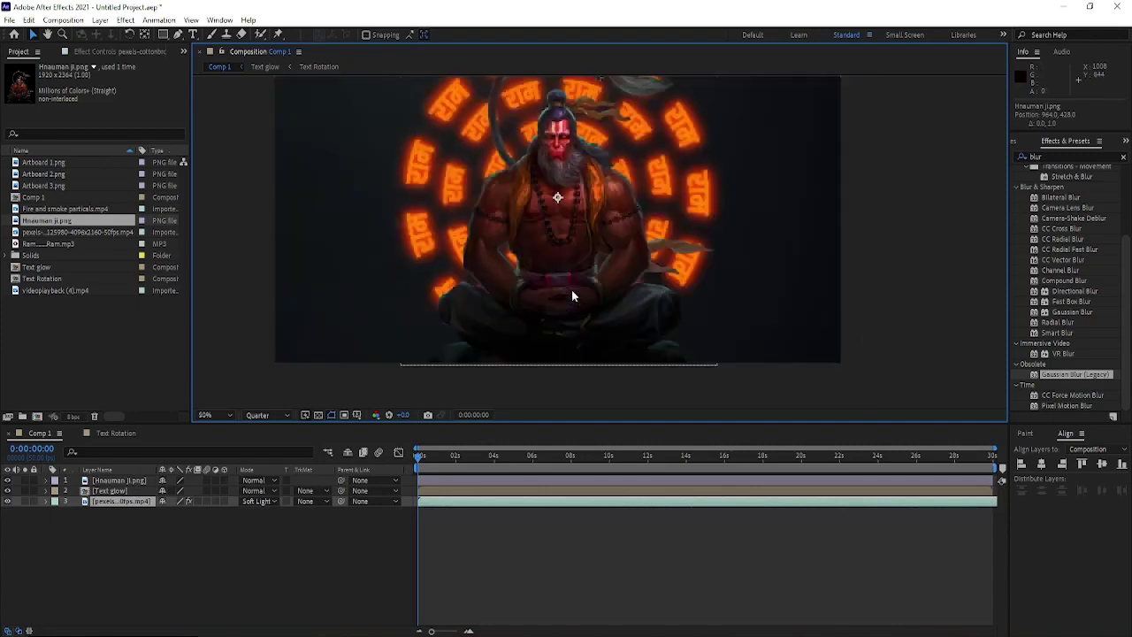
{"action": "scroll", "coordinate": [561, 333], "scroll_direction": "up", "scroll_amount": 2}
{"action": "scroll", "coordinate": [540, 207], "scroll_direction": "up", "scroll_amount": 1}
{"action": "scroll", "coordinate": [560, 209], "scroll_direction": "up", "scroll_amount": 1}
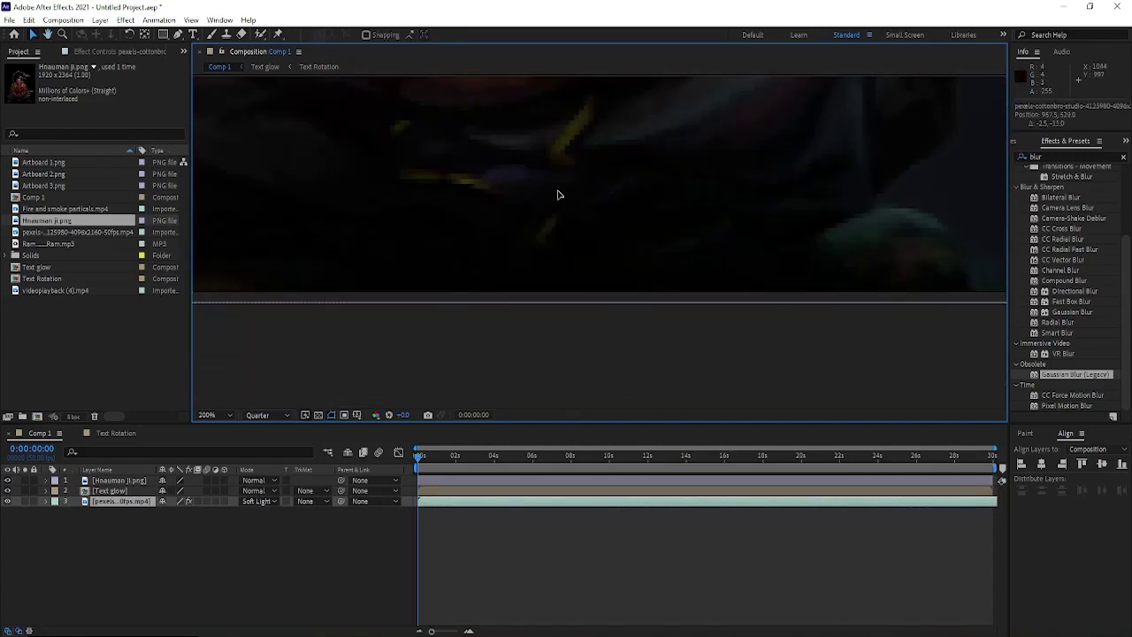
{"action": "scroll", "coordinate": [571, 251], "scroll_direction": "down", "scroll_amount": 3}
{"action": "scroll", "coordinate": [601, 230], "scroll_direction": "down", "scroll_amount": 3}
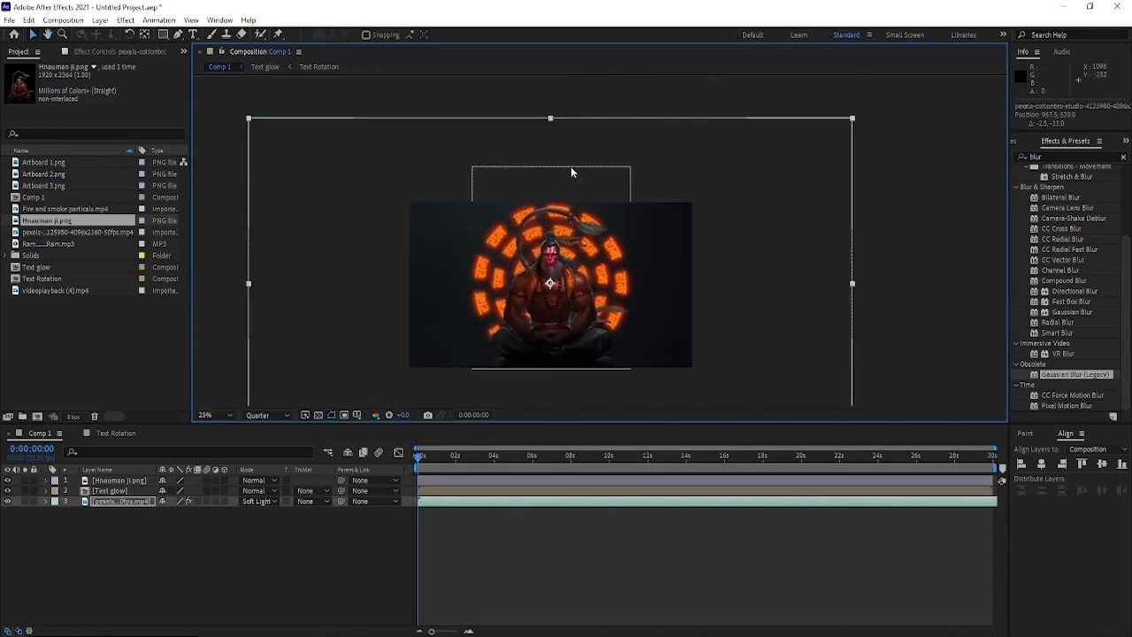
{"action": "left_click_drag", "start_coordinate": [550, 118], "coordinate": [551, 136]}
{"action": "mouse_move", "coordinate": [852, 136]}
{"action": "left_mouse_down"}
{"action": "mouse_move", "coordinate": [755, 186]}
{"action": "mouse_move", "coordinate": [673, 199]}
{"action": "left_mouse_up"}
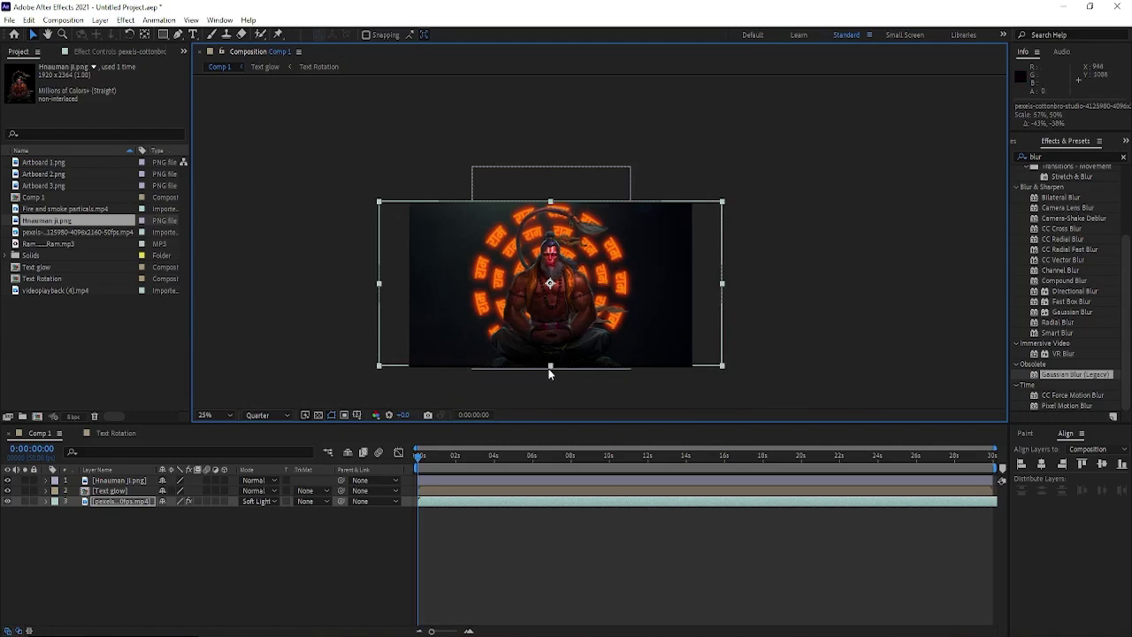
{"action": "left_click_drag", "start_coordinate": [549, 369], "coordinate": [543, 391]}
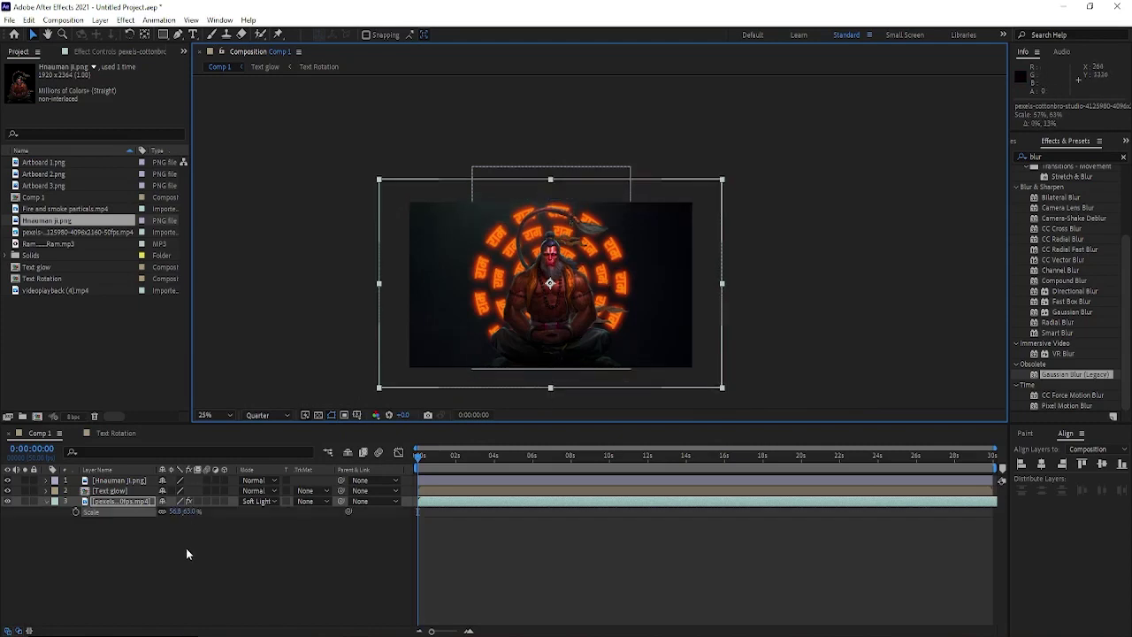
Reset the pexels video scale to 100%, then shrink it to about 46.7 × 51.8%.
{"action": "left_click", "coordinate": [175, 512]}
{"action": "type", "text": "100"}
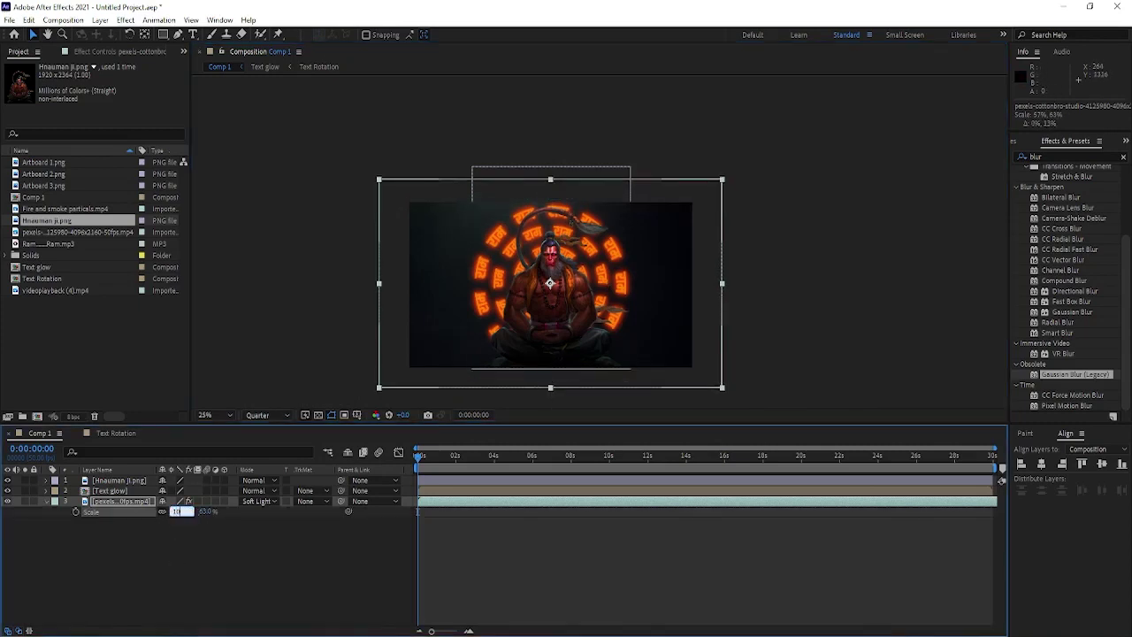
{"action": "key", "text": "Return"}
{"action": "left_click_drag", "start_coordinate": [180, 511], "coordinate": [177, 506]}
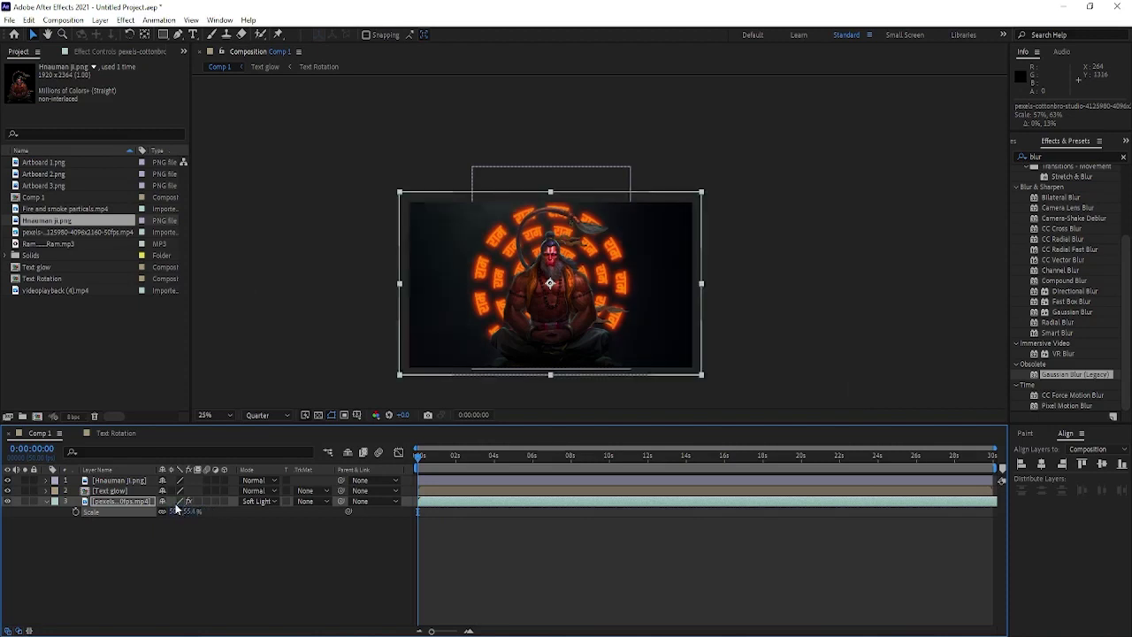
{"action": "left_click", "coordinate": [691, 300]}
{"action": "left_click_drag", "start_coordinate": [701, 376], "coordinate": [691, 368]}
{"action": "left_click", "coordinate": [147, 526]}
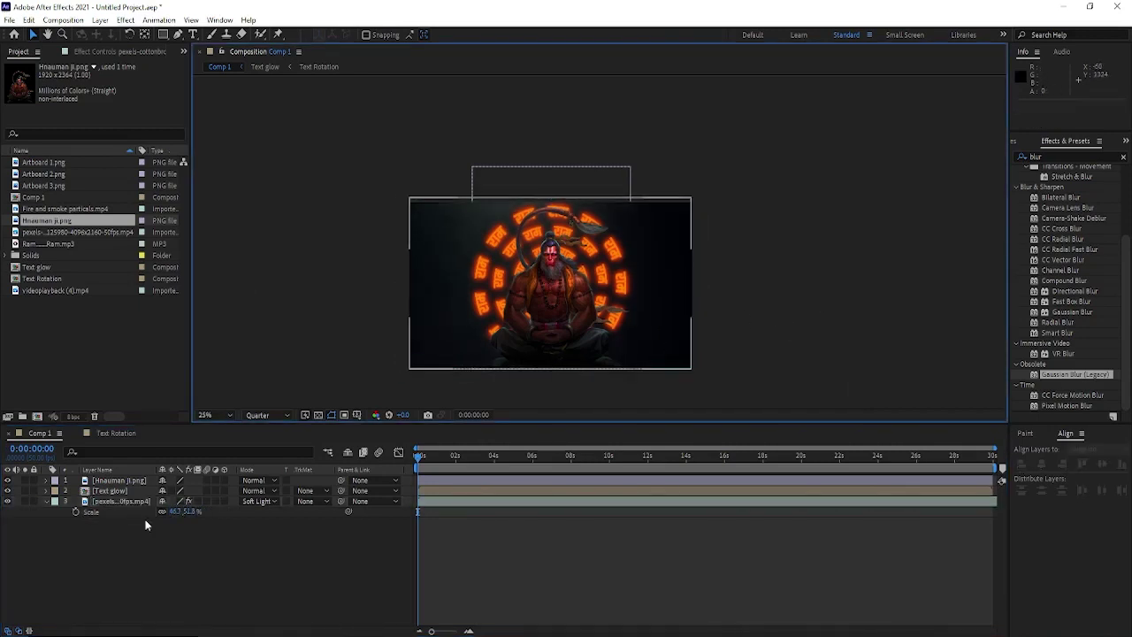
{"action": "left_click", "coordinate": [619, 176]}
Apply Curves to the Hanuman image and brighten it with a shaped curve.
{"action": "left_click", "coordinate": [1070, 156]}
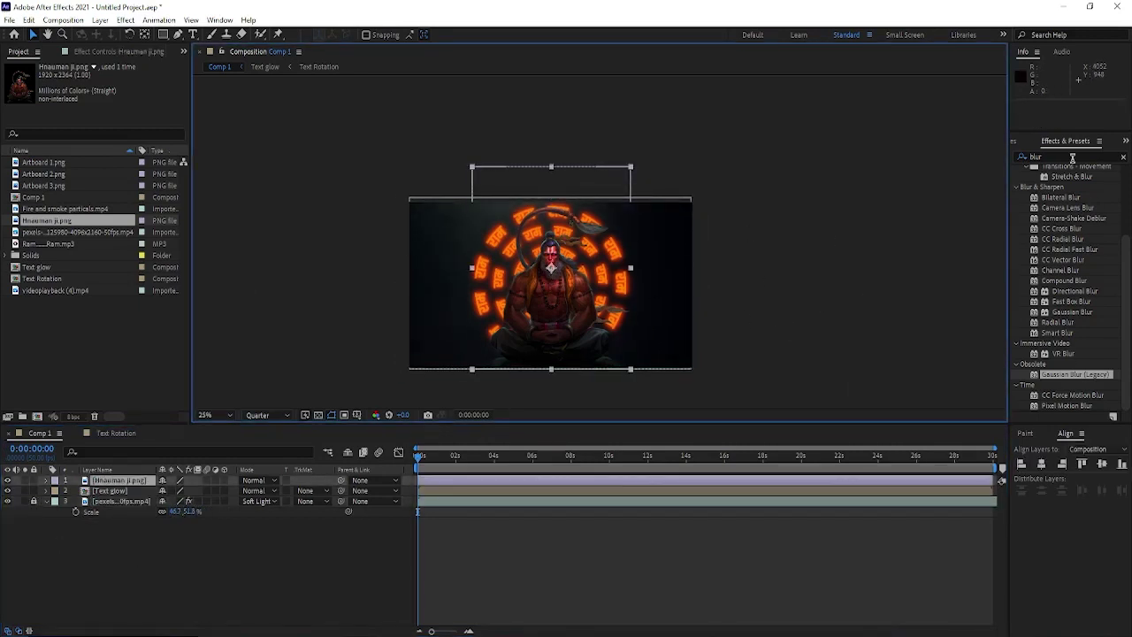
{"action": "type", "text": "curv"}
{"action": "double_click", "coordinate": [1061, 294]}
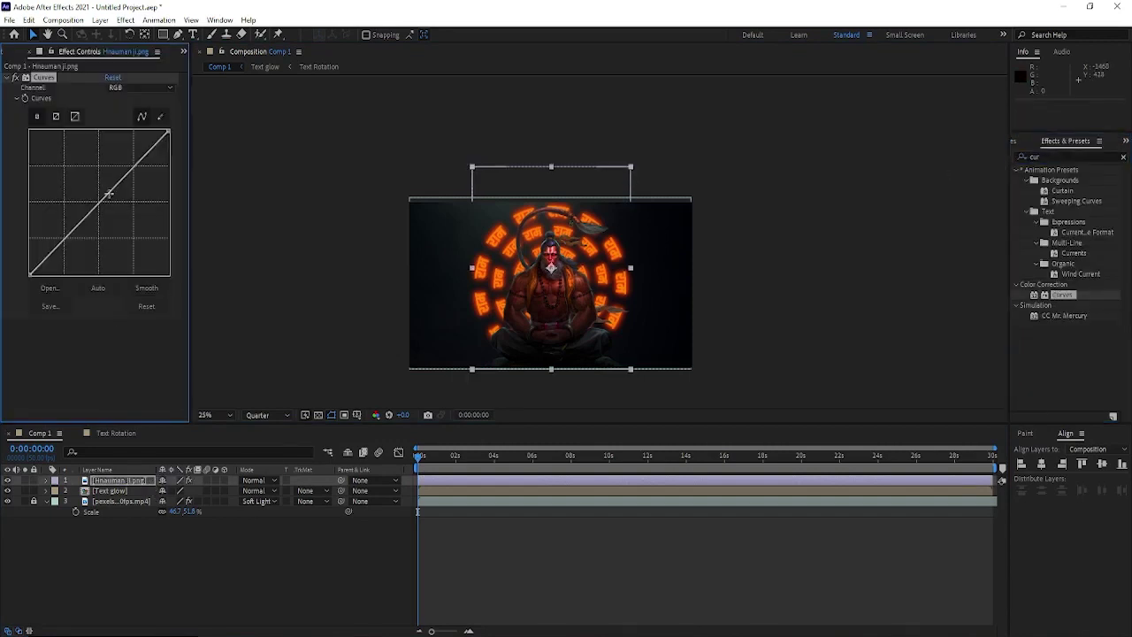
{"action": "left_click_drag", "start_coordinate": [133, 130], "coordinate": [115, 130]}
{"action": "left_click_drag", "start_coordinate": [74, 209], "coordinate": [71, 204]}
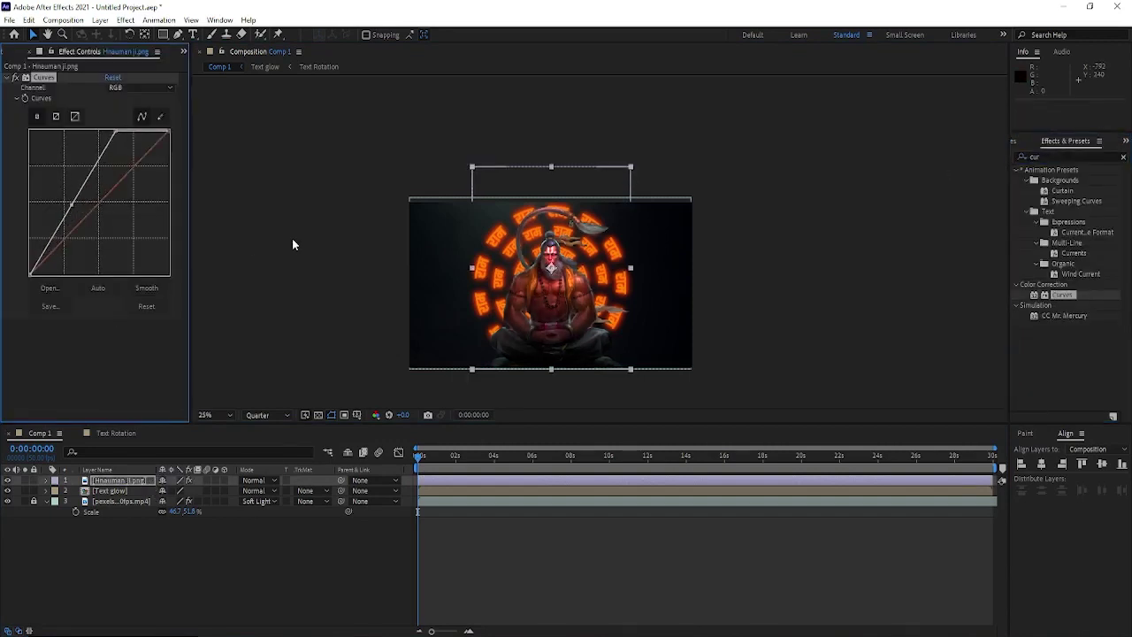
{"action": "left_click", "coordinate": [796, 316]}
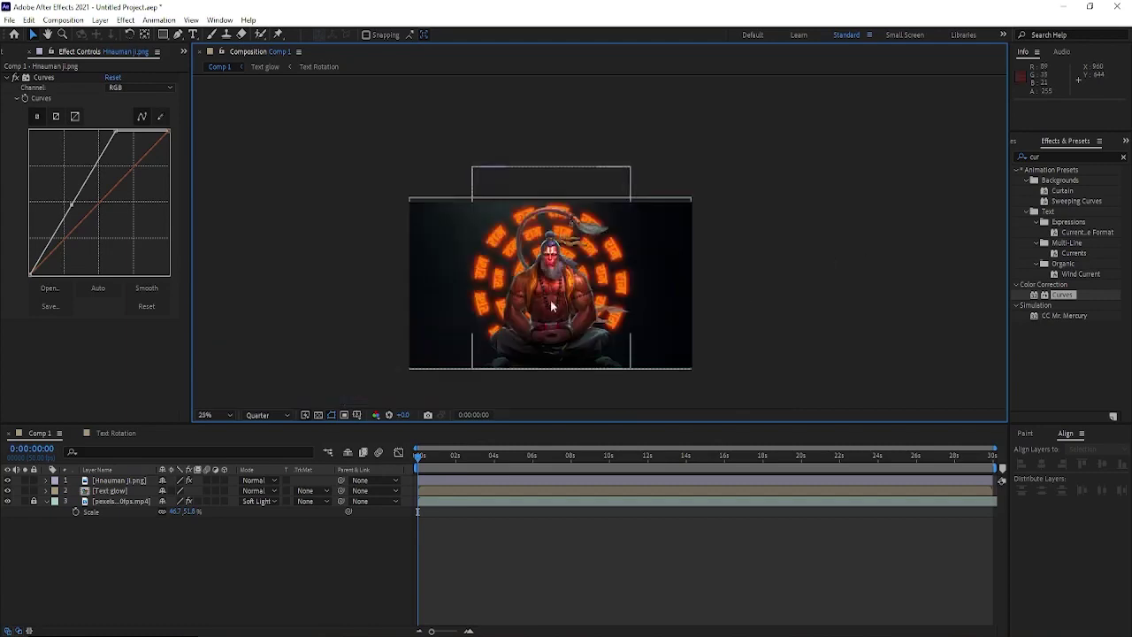
Flatten the Text glow layer's curve to dim the glow, then preview the composition.
{"action": "scroll", "coordinate": [537, 277], "scroll_direction": "up", "scroll_amount": 6}
{"action": "scroll", "coordinate": [540, 319], "scroll_direction": "down", "scroll_amount": 5}
{"action": "left_click", "coordinate": [548, 319]}
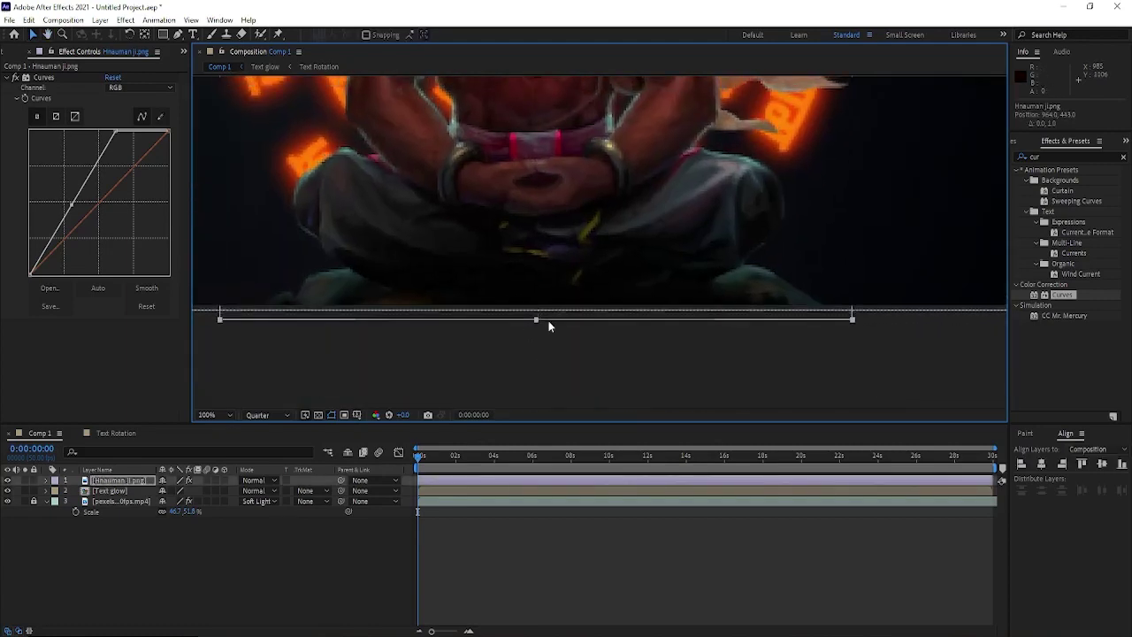
{"action": "scroll", "coordinate": [549, 320], "scroll_direction": "down", "scroll_amount": 6}
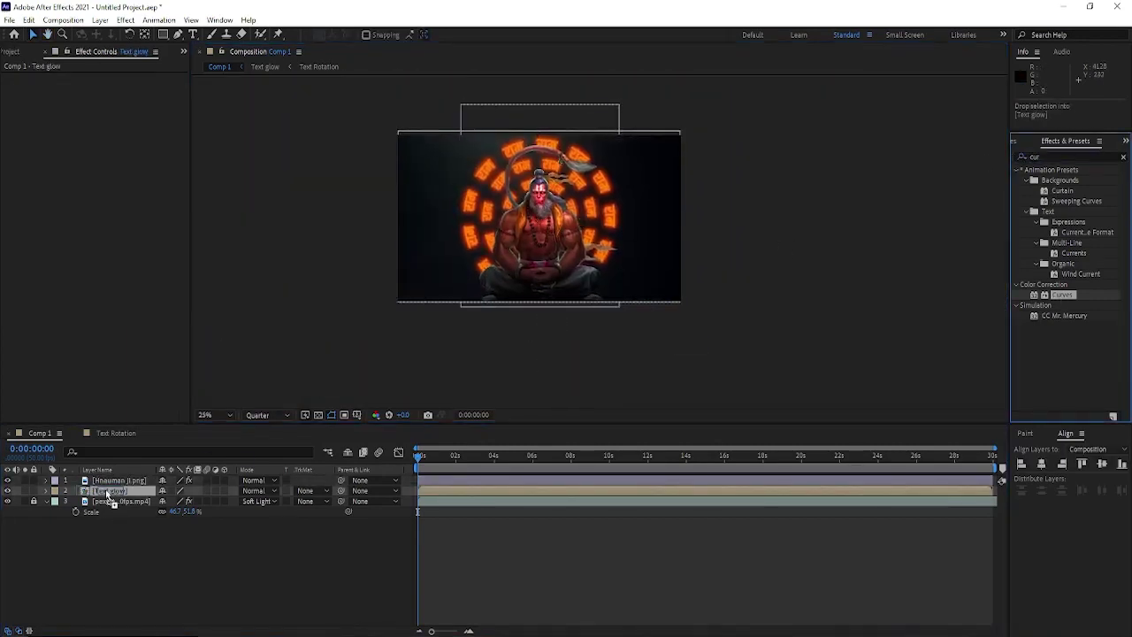
{"action": "left_click", "coordinate": [110, 490]}
{"action": "left_click_drag", "start_coordinate": [173, 148], "coordinate": [132, 172]}
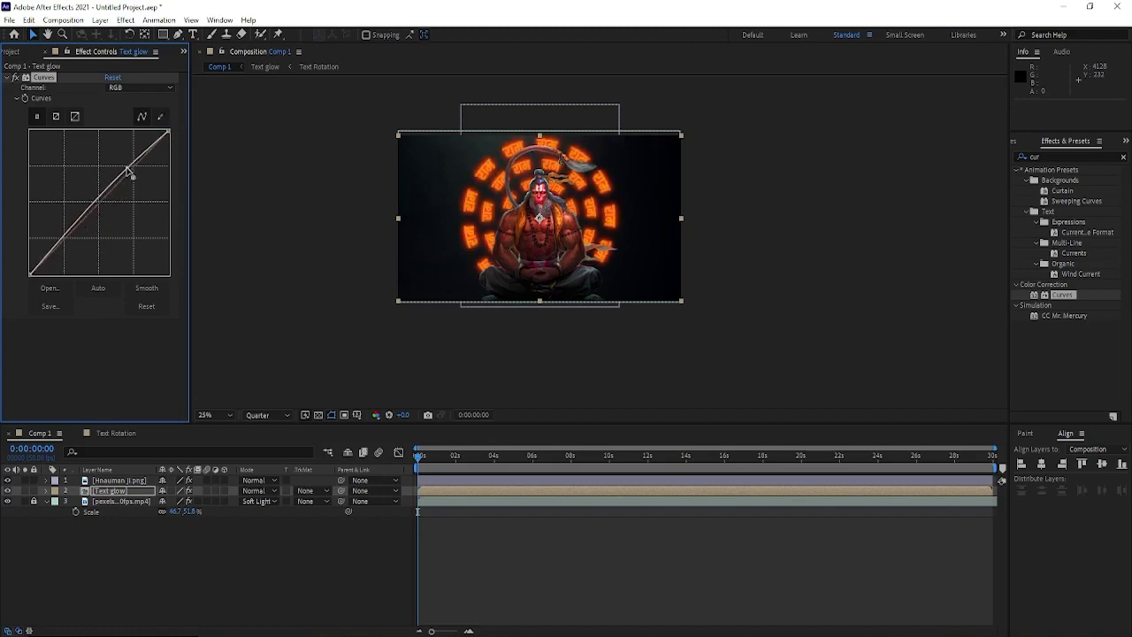
{"action": "left_click", "coordinate": [502, 281]}
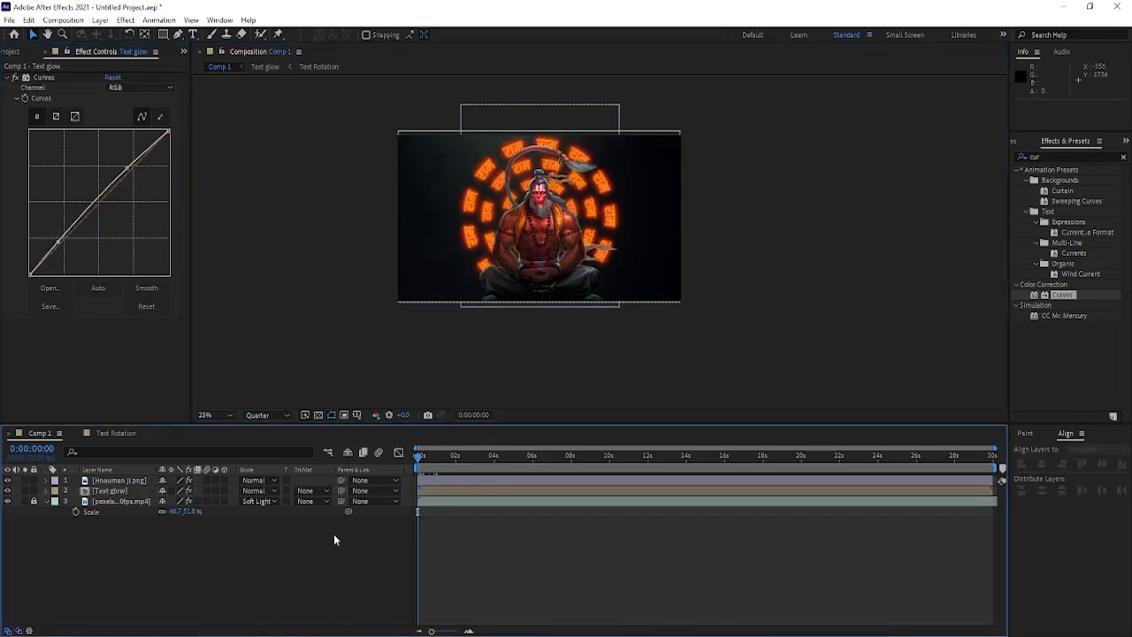
{"action": "key", "text": "space"}
{"action": "key", "text": "space"}
Apply Gaussian Blur to the Text glow layer.
{"action": "left_click", "coordinate": [534, 265]}
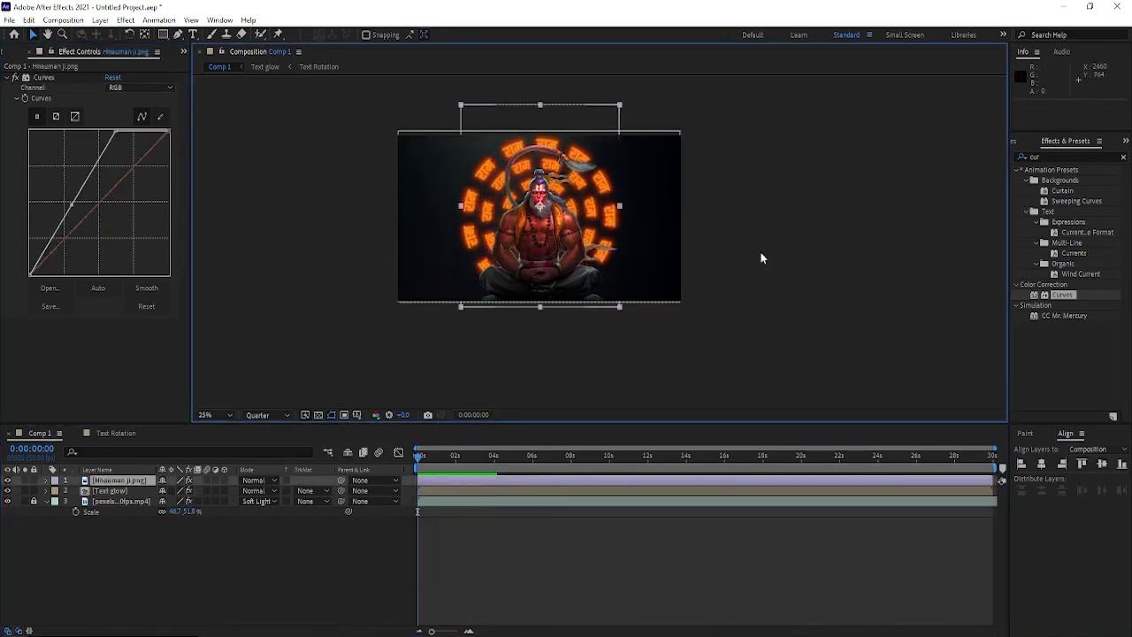
{"action": "key", "text": "ctrl+Down"}
{"action": "left_click", "coordinate": [1025, 157]}
{"action": "type", "text": "b"}
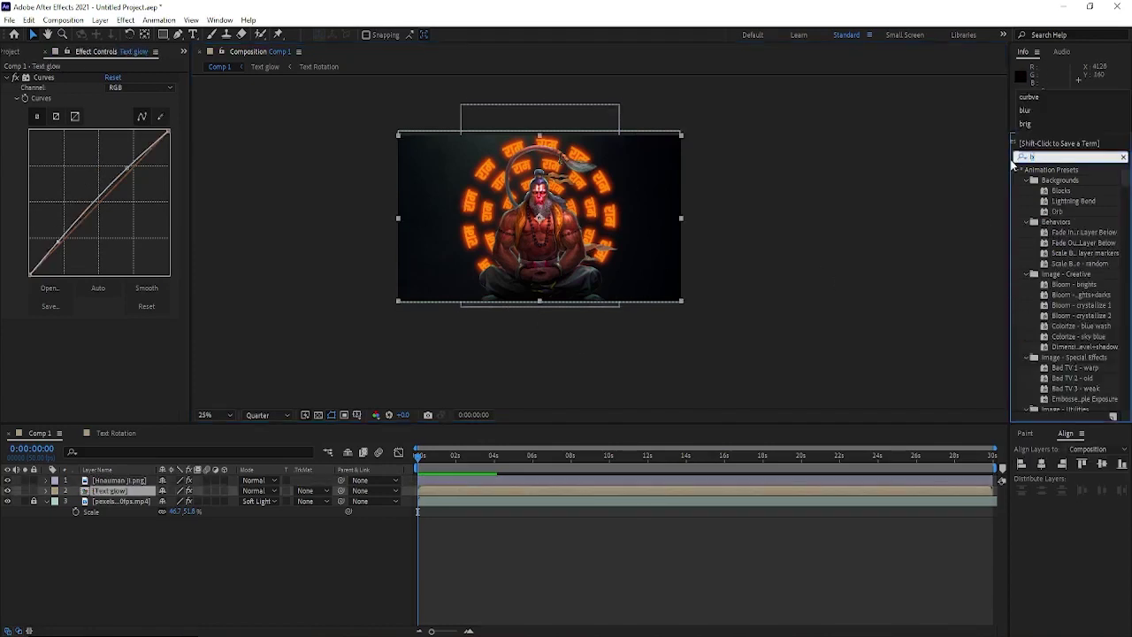
{"action": "type", "text": "lur"}
{"action": "scroll", "coordinate": [1074, 292], "scroll_direction": "down", "scroll_amount": 2}
{"action": "left_click_drag", "start_coordinate": [1070, 311], "coordinate": [121, 168]}
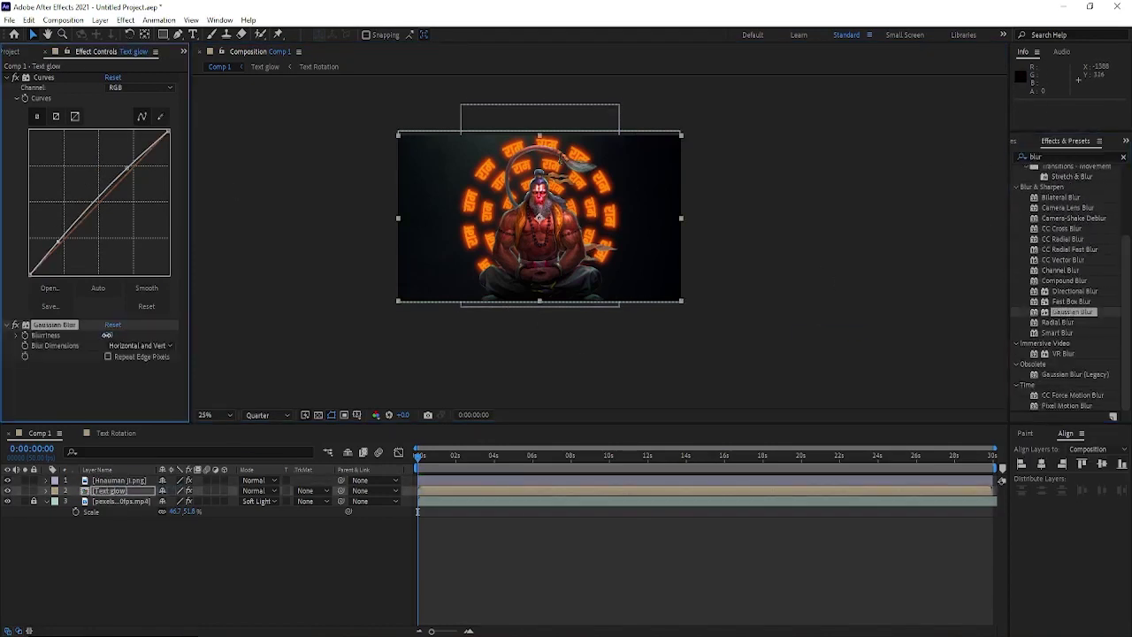
Unlock and select the pexels video layer, then lock it again.
{"action": "left_click", "coordinate": [33, 500]}
{"action": "left_click", "coordinate": [120, 501]}
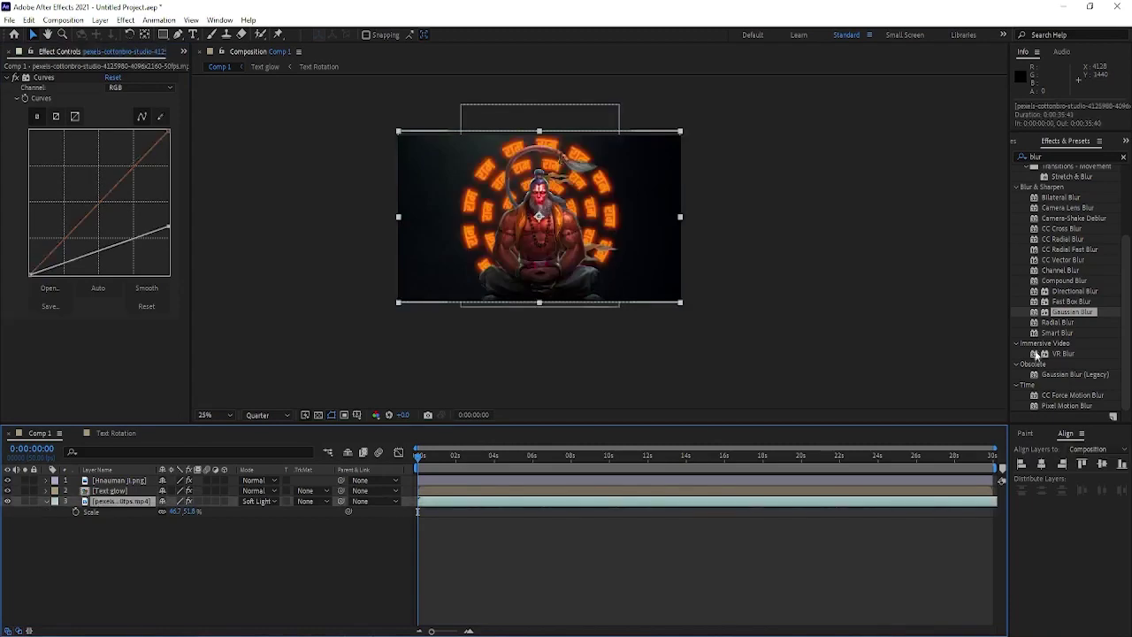
{"action": "key", "text": "ctrl+l"}
{"action": "left_click", "coordinate": [496, 480]}
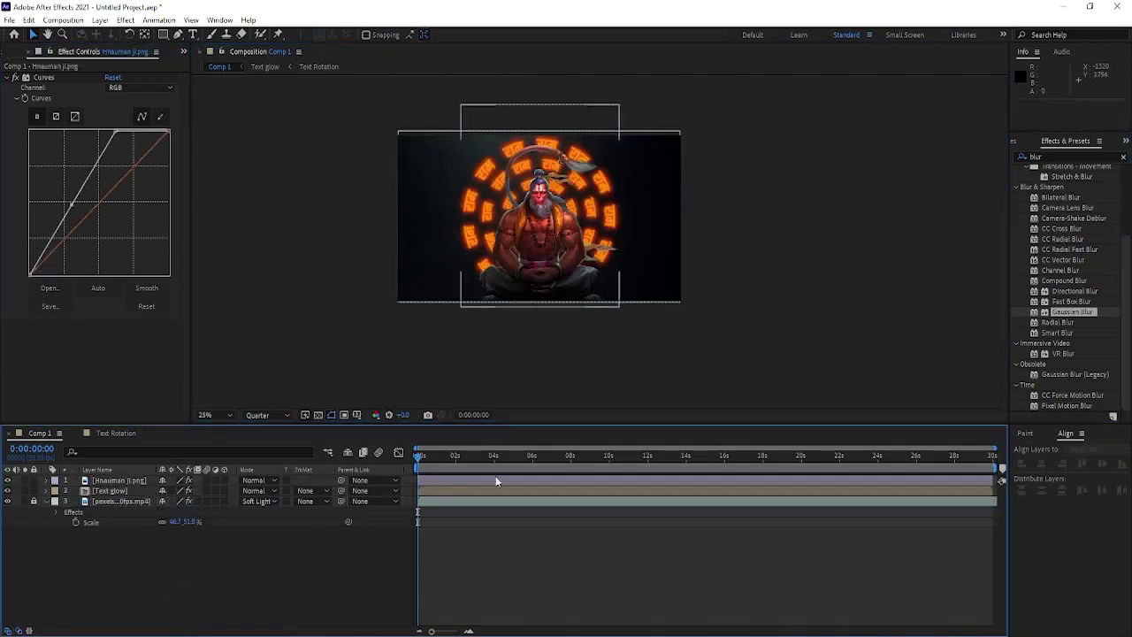
{"action": "scroll", "coordinate": [318, 334], "scroll_direction": "up", "scroll_amount": 1}
{"action": "scroll", "coordinate": [317, 334], "scroll_direction": "up", "scroll_amount": 3}
{"action": "scroll", "coordinate": [318, 333], "scroll_direction": "up", "scroll_amount": 2}
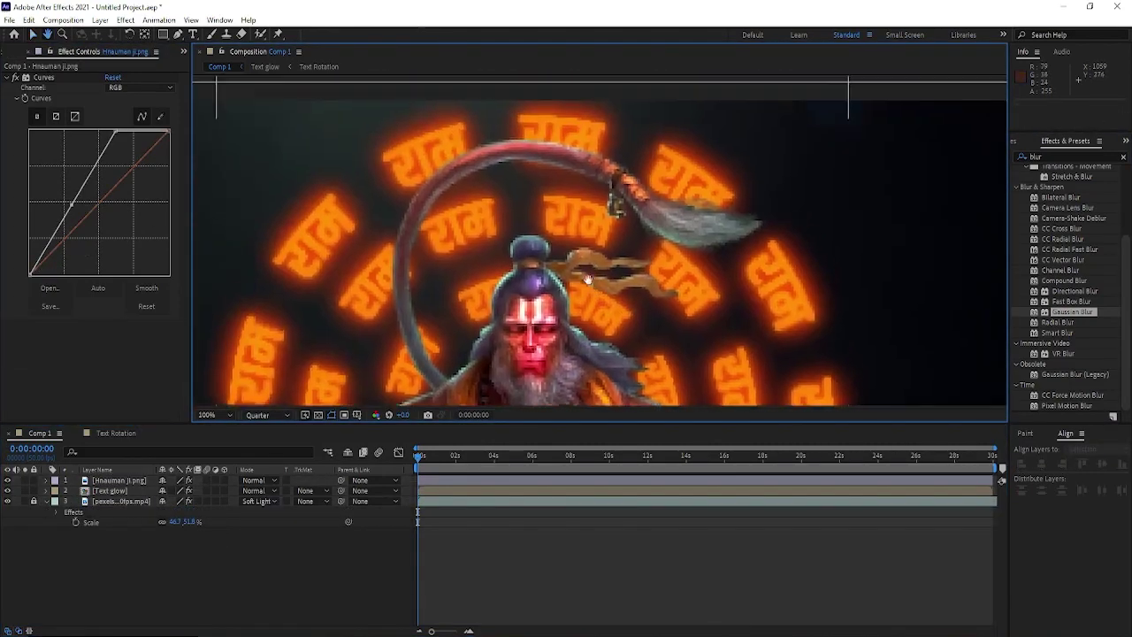
{"action": "scroll", "coordinate": [446, 212], "scroll_direction": "down", "scroll_amount": 6}
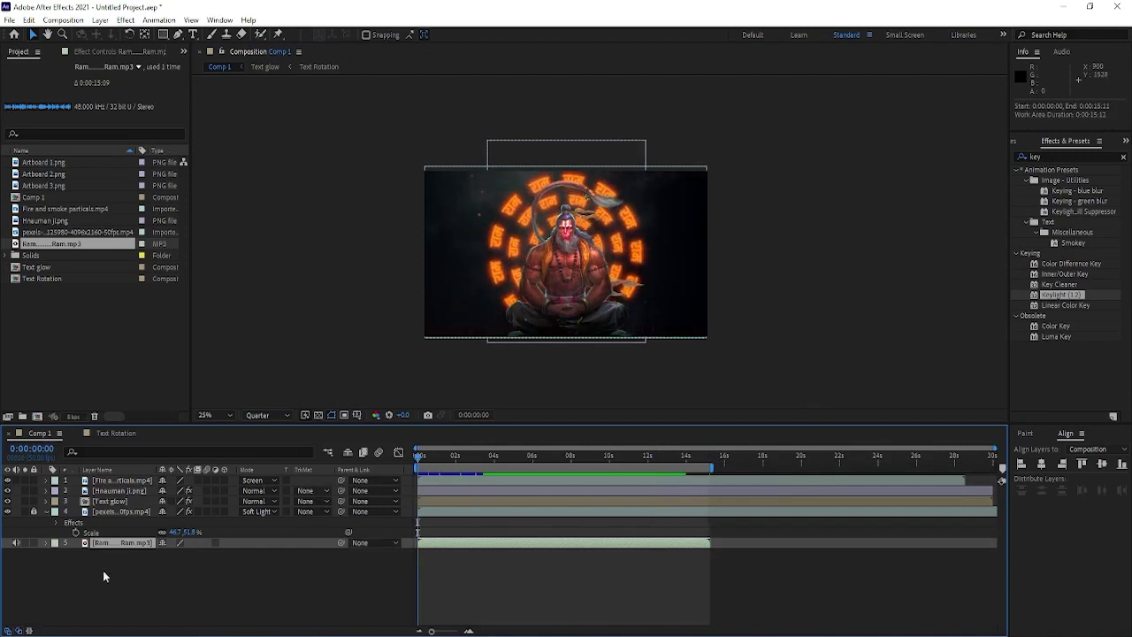
Apply a Curves effect to the Fire and smoke particals layer and preview the result.
{"action": "left_click", "coordinate": [121, 480]}
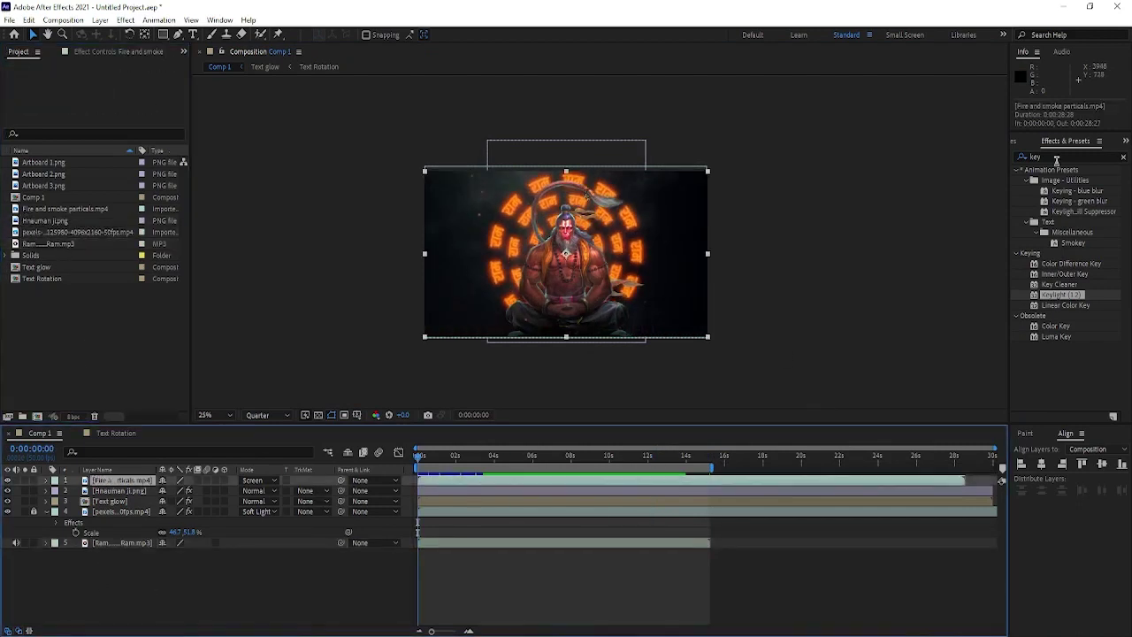
{"action": "type", "text": "curve"}
{"action": "double_click", "coordinate": [1061, 211]}
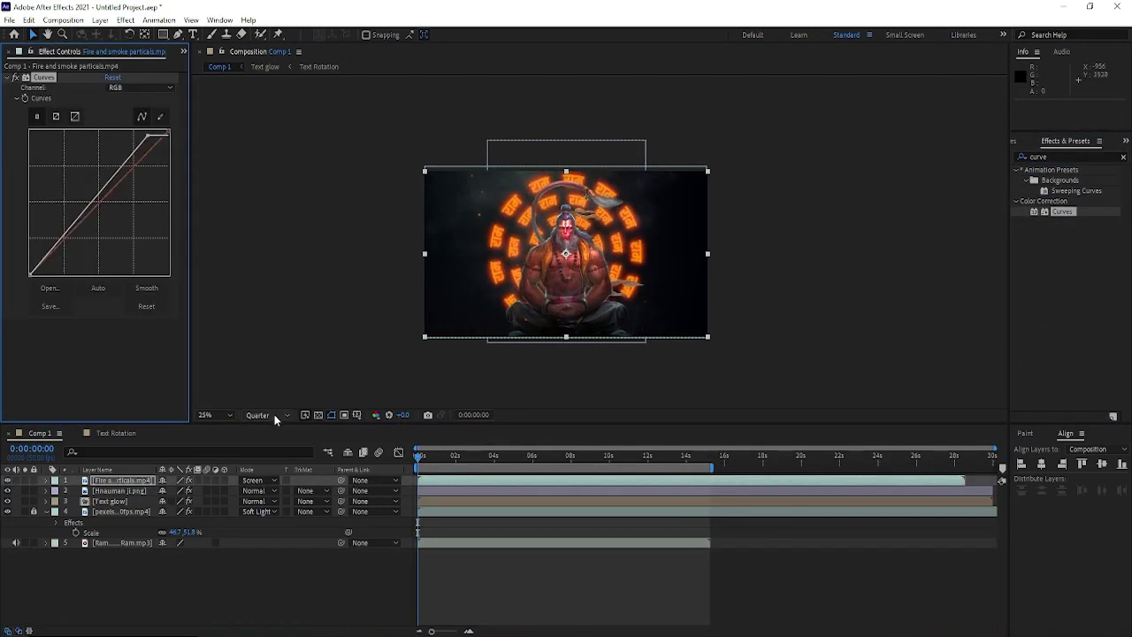
{"action": "key", "text": "space"}
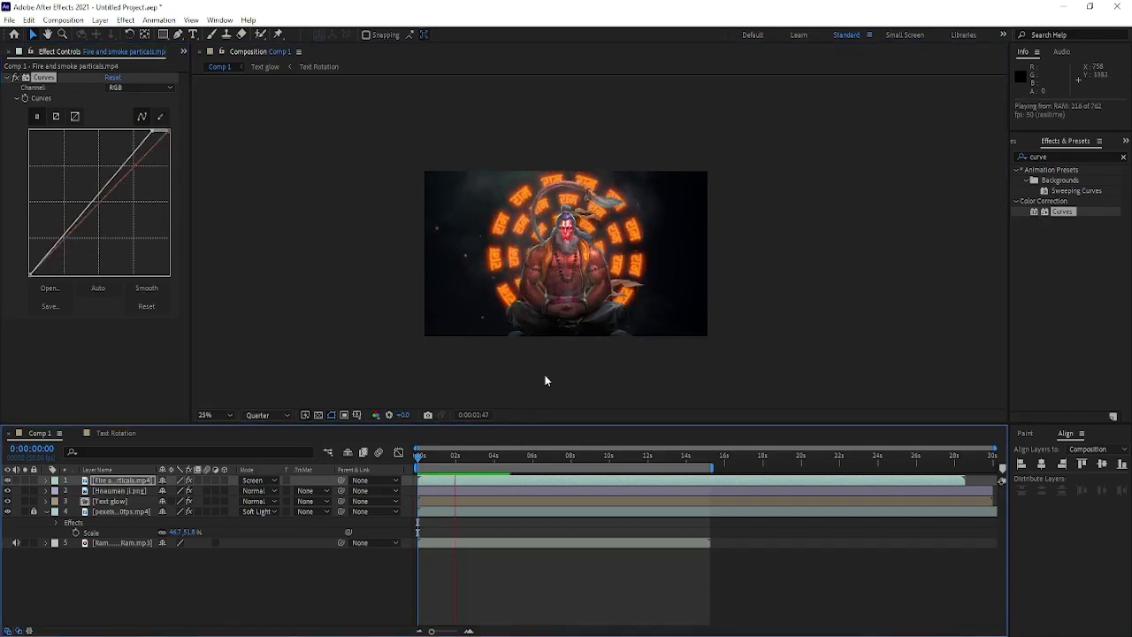
{"action": "key", "text": "space"}
{"action": "scroll", "coordinate": [578, 185], "scroll_direction": "up", "scroll_amount": 4}
{"action": "key", "text": "ctrl+p"}
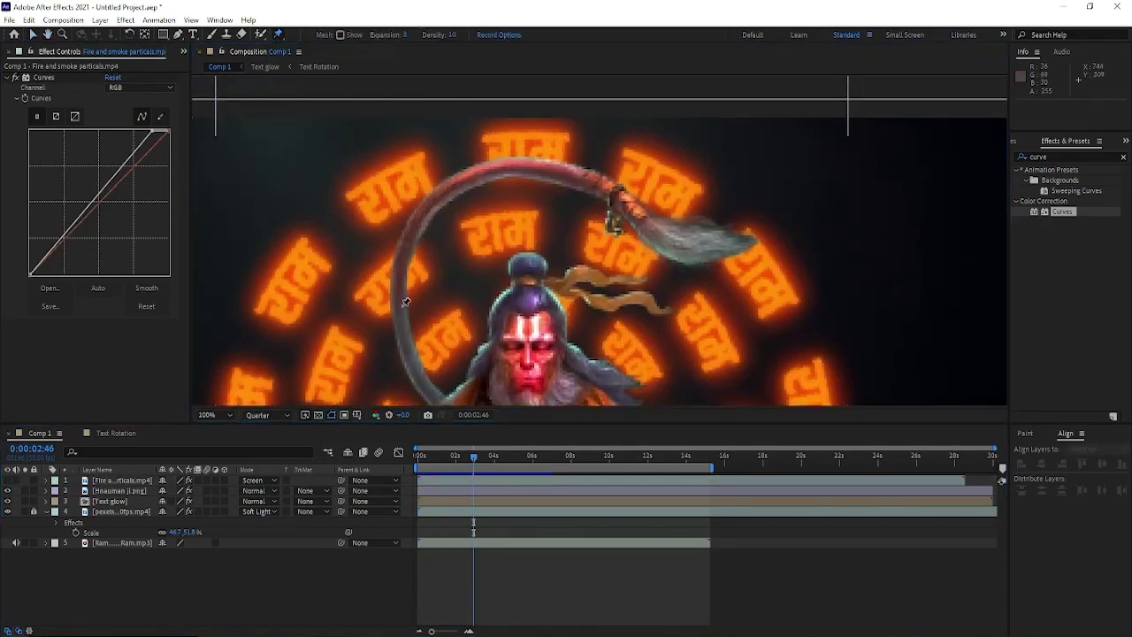
Place a first pin on Hanuman's tail, reveal pin keyframes and delete an unwanted pin.
{"action": "left_click", "coordinate": [400, 311]}
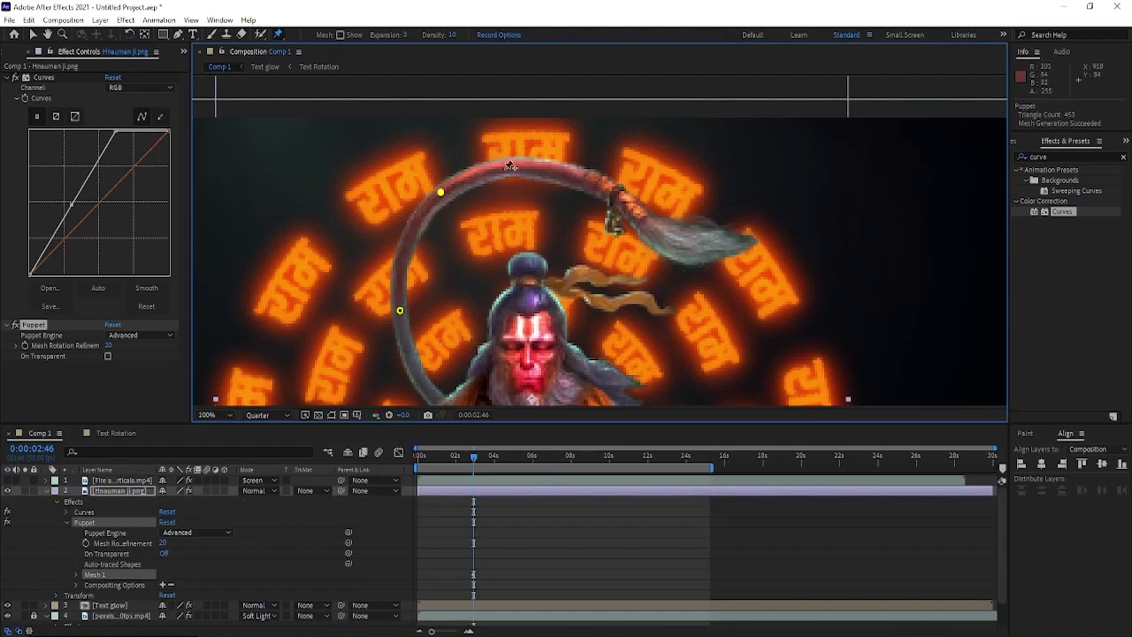
{"action": "key", "text": "Home"}
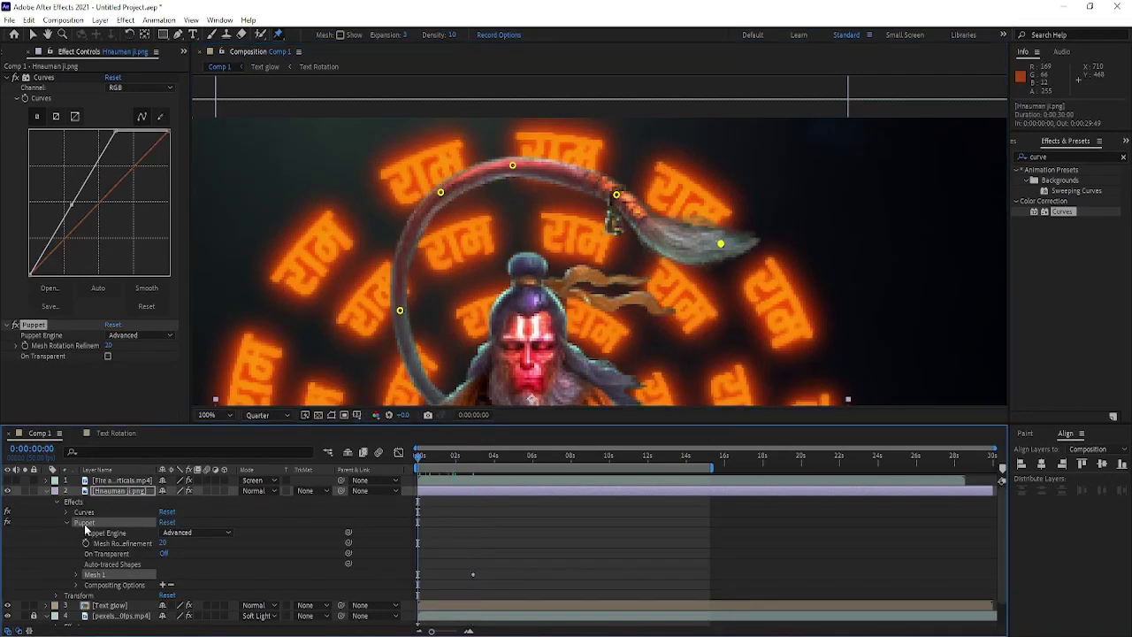
{"action": "key", "text": "u"}
{"action": "key", "text": "k"}
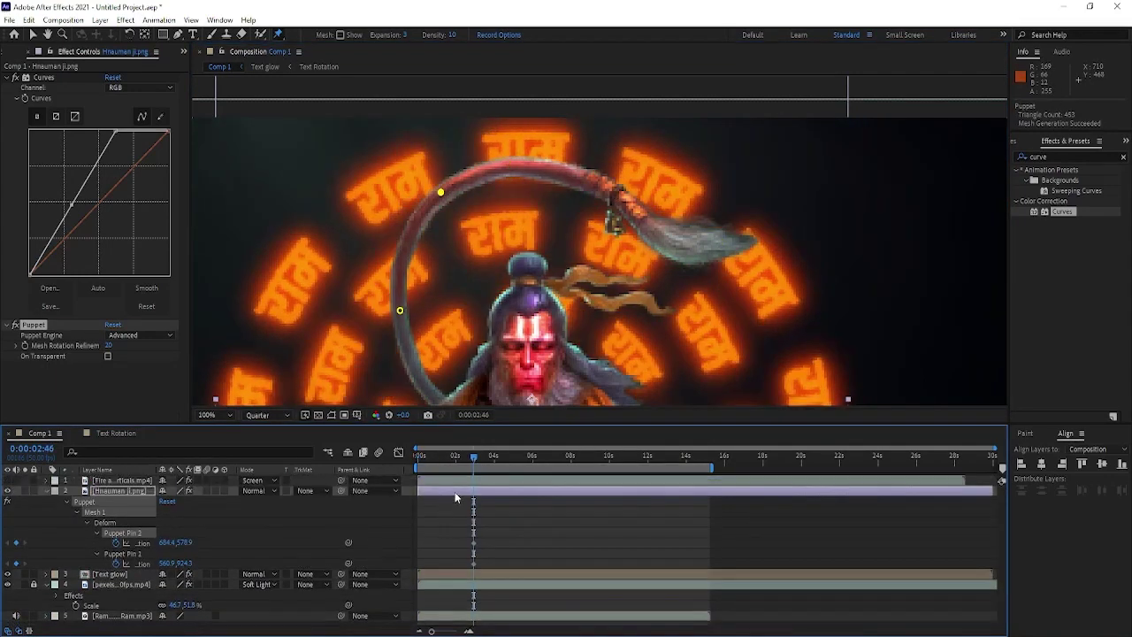
{"action": "key", "text": "Delete"}
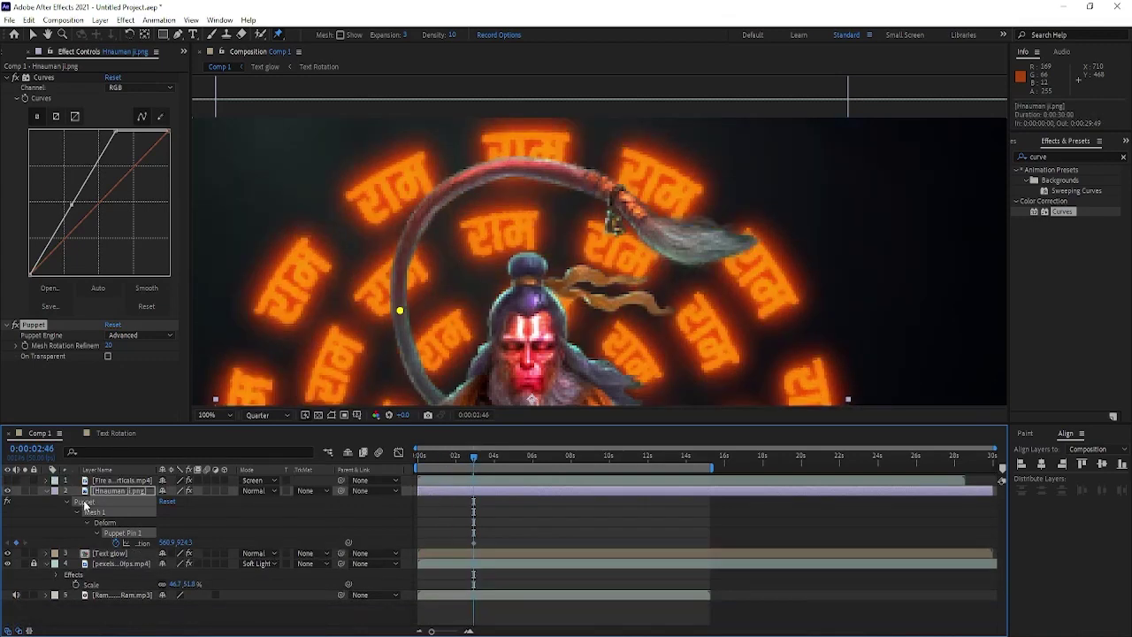
Pin the upper, middle and tip of the tail, nudging the tip slightly upward.
{"action": "left_click", "coordinate": [454, 184]}
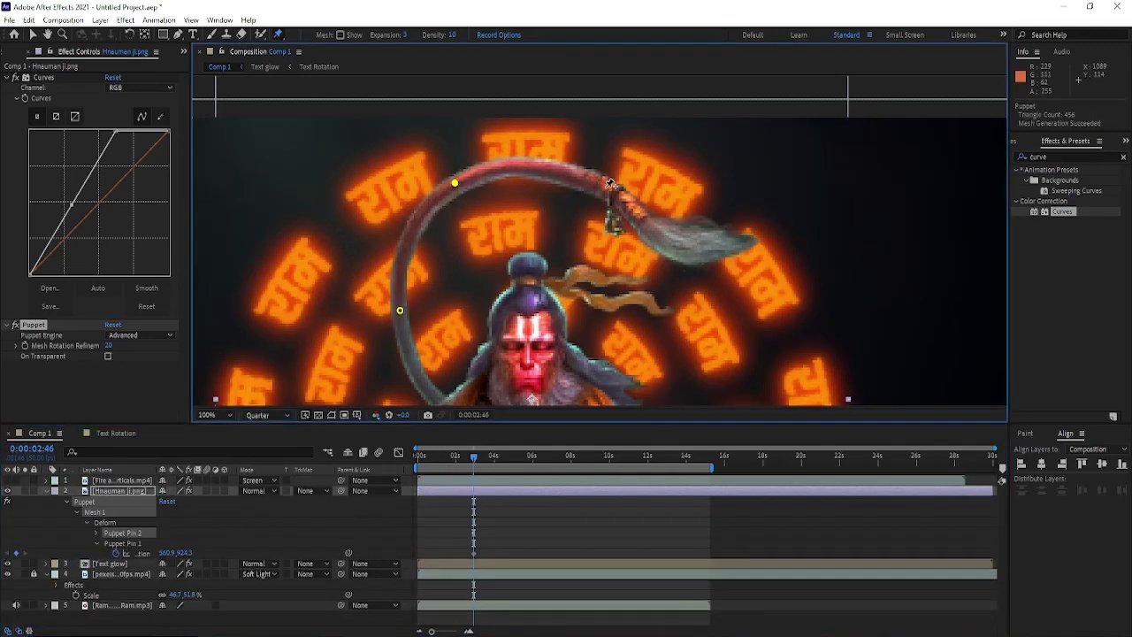
{"action": "left_click", "coordinate": [605, 187]}
{"action": "left_click", "coordinate": [735, 253]}
{"action": "left_click_drag", "start_coordinate": [735, 253], "coordinate": [738, 249]}
Keyframe the tail tip swinging at times from 0 through about 15 seconds.
{"action": "key", "text": "Home"}
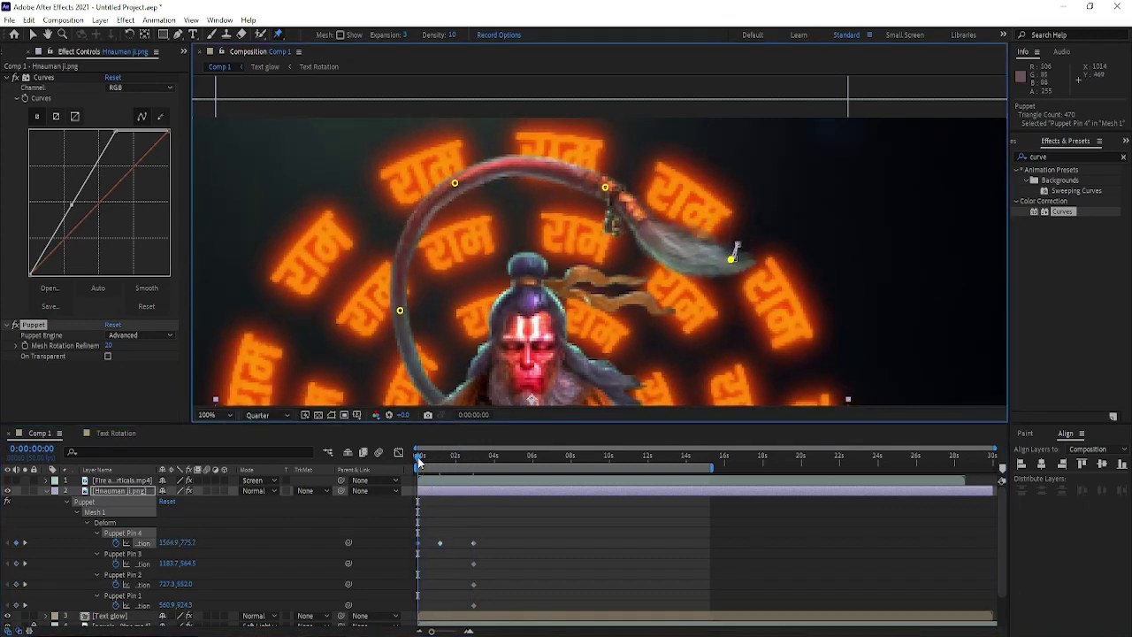
{"action": "left_click", "coordinate": [506, 459]}
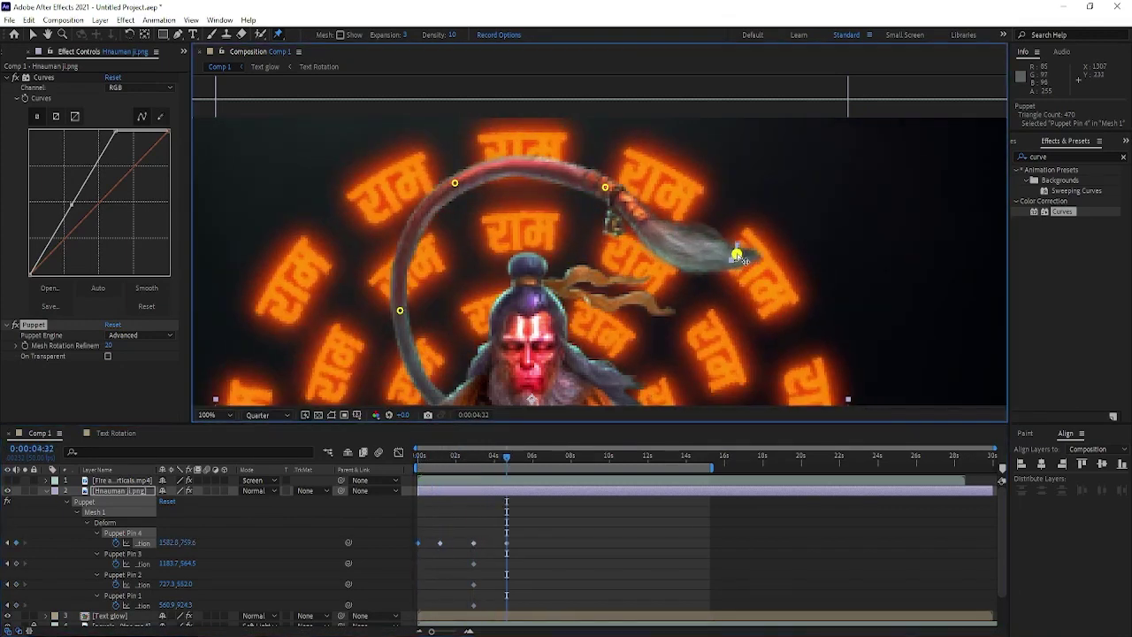
{"action": "left_click", "coordinate": [539, 457]}
{"action": "left_click_drag", "start_coordinate": [562, 456], "coordinate": [575, 457]}
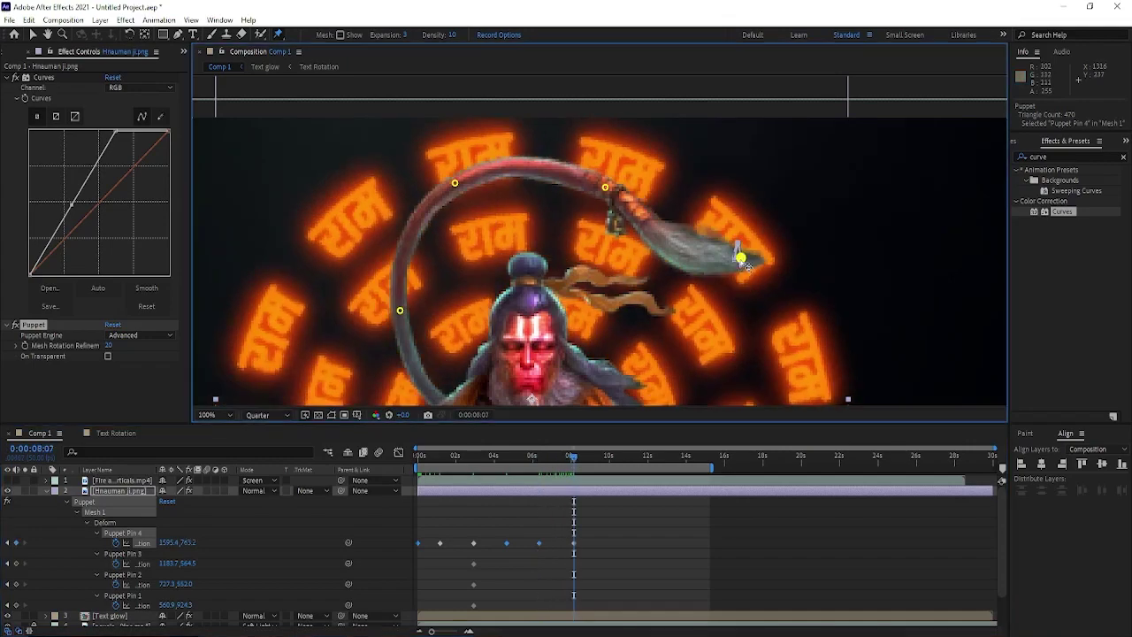
{"action": "left_click_drag", "start_coordinate": [740, 258], "coordinate": [744, 265]}
{"action": "left_click_drag", "start_coordinate": [576, 457], "coordinate": [619, 457]}
{"action": "left_click_drag", "start_coordinate": [743, 265], "coordinate": [750, 276]}
{"action": "left_click_drag", "start_coordinate": [620, 457], "coordinate": [655, 456]}
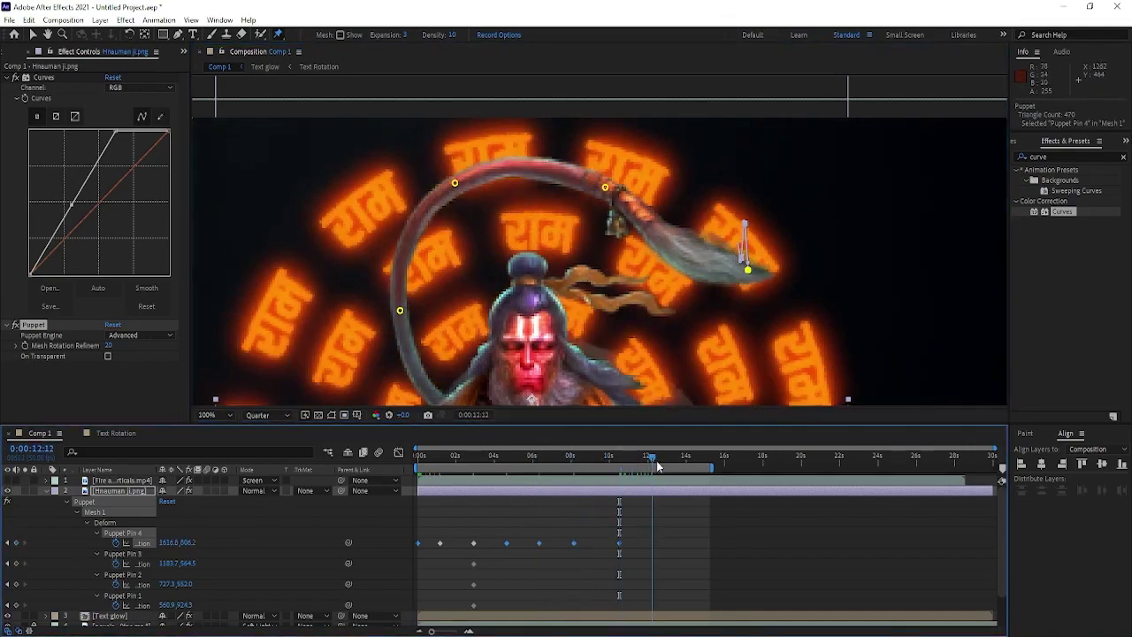
{"action": "left_click_drag", "start_coordinate": [747, 271], "coordinate": [740, 263]}
{"action": "left_click_drag", "start_coordinate": [654, 457], "coordinate": [702, 457]}
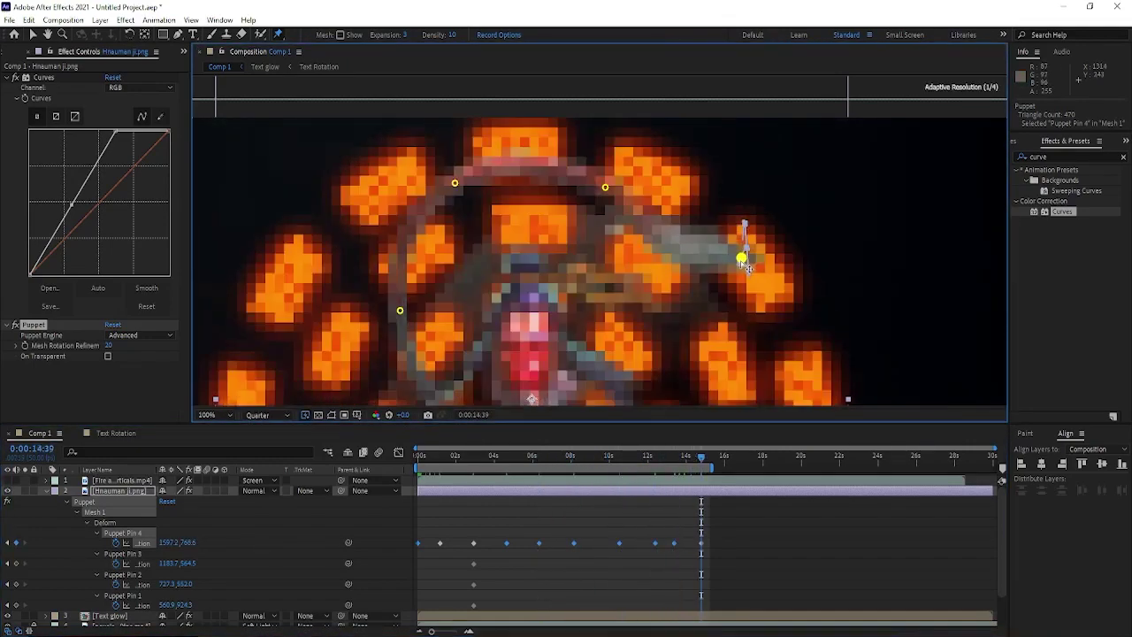
{"action": "left_click_drag", "start_coordinate": [740, 262], "coordinate": [748, 255]}
{"action": "left_click_drag", "start_coordinate": [702, 457], "coordinate": [711, 456]}
Select a group of tail keyframes and pin the cloth strip beside Hanuman's hand.
{"action": "scroll", "coordinate": [639, 356], "scroll_direction": "down", "scroll_amount": 5}
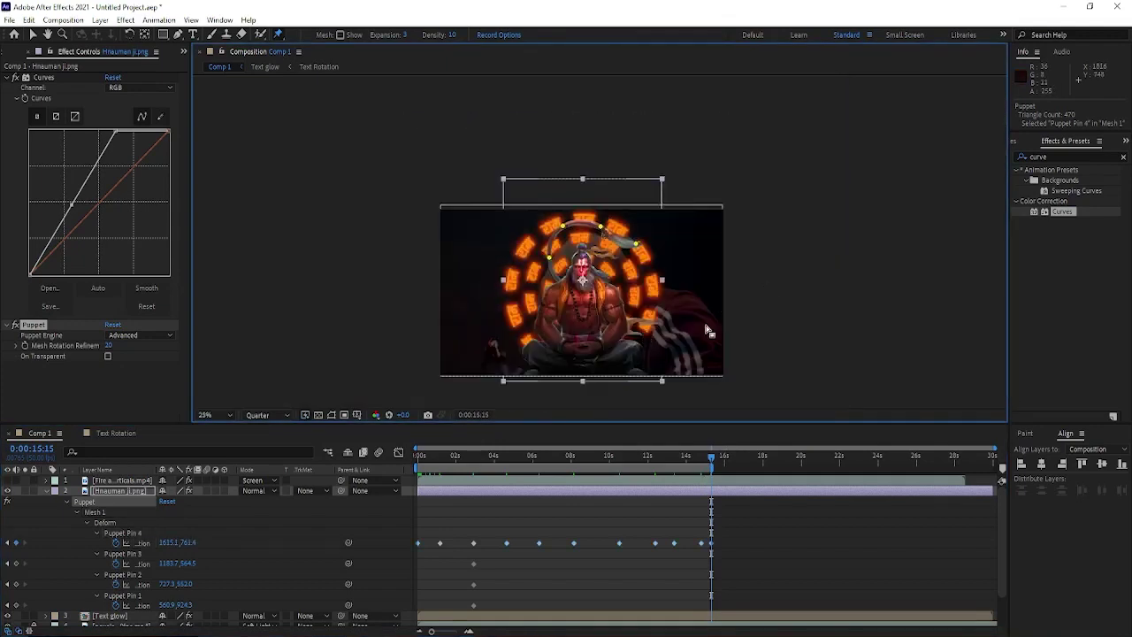
{"action": "scroll", "coordinate": [619, 336], "scroll_direction": "up", "scroll_amount": 2}
{"action": "scroll", "coordinate": [619, 336], "scroll_direction": "up", "scroll_amount": 5}
{"action": "left_click_drag", "start_coordinate": [784, 527], "coordinate": [500, 631]}
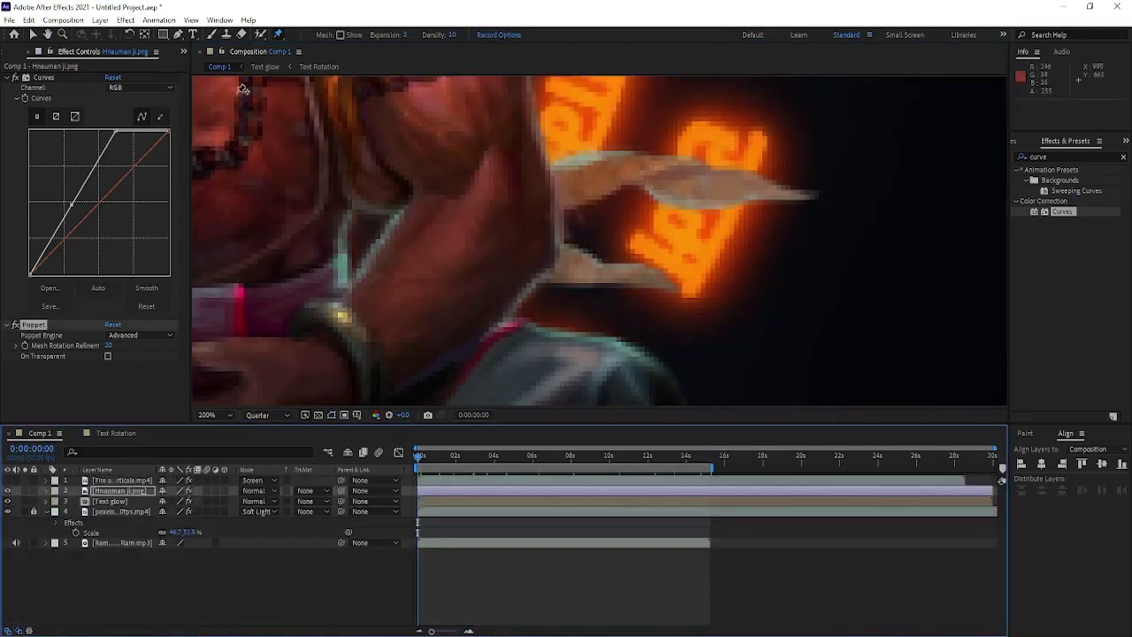
{"action": "left_click", "coordinate": [561, 184]}
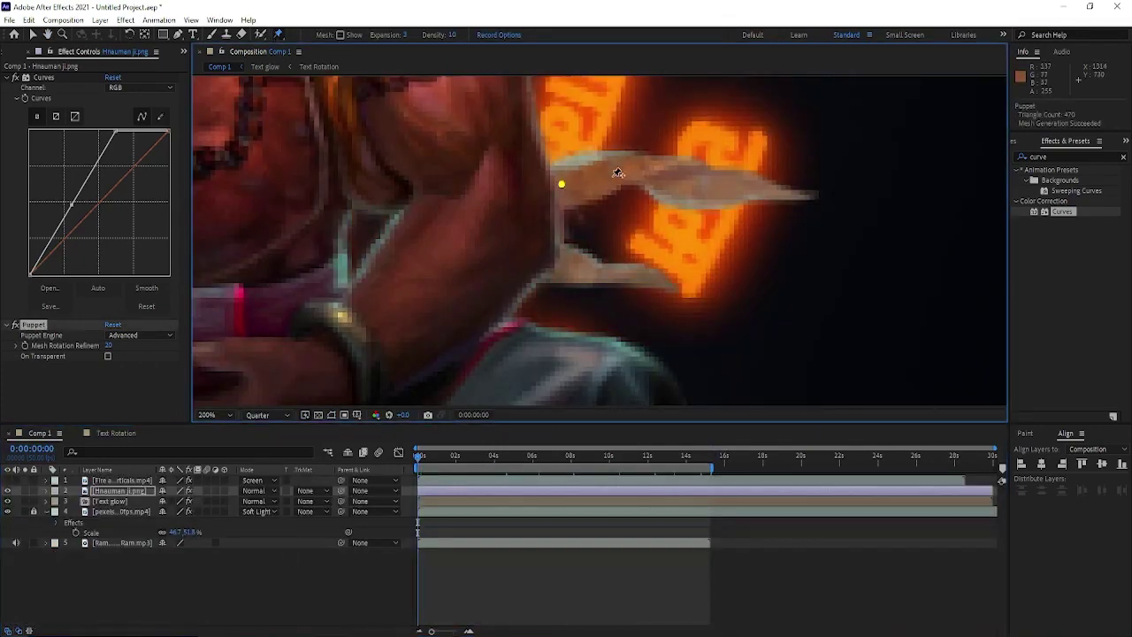
Add another cloth pin, lift the strip's far end, and bend the strips at a later frame.
{"action": "left_click", "coordinate": [661, 281]}
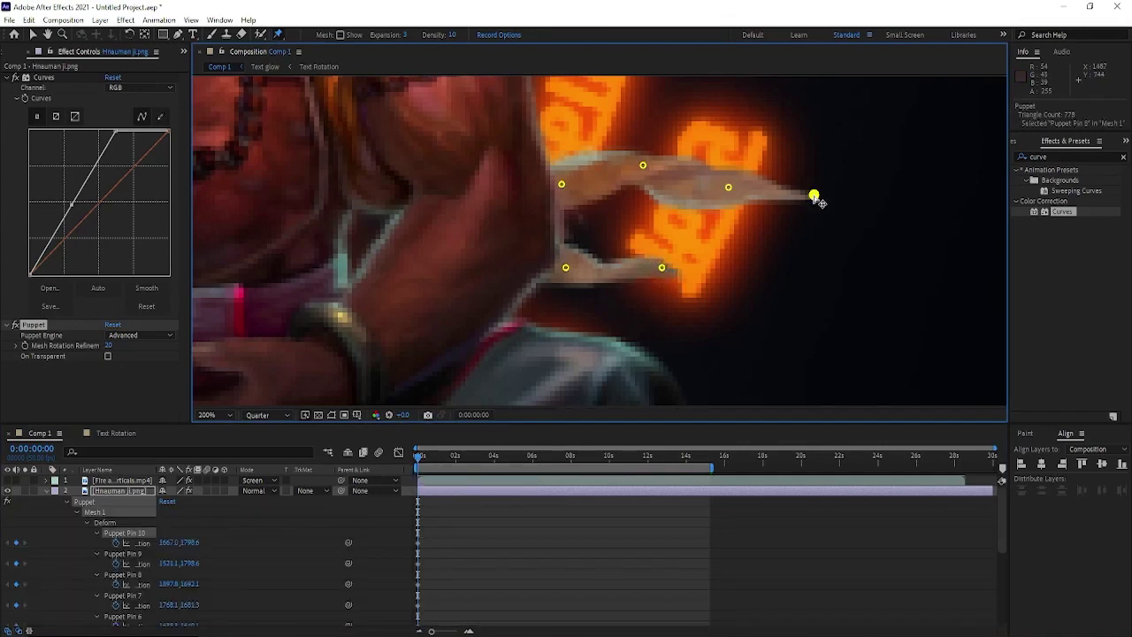
{"action": "left_click_drag", "start_coordinate": [815, 196], "coordinate": [815, 181]}
{"action": "left_click", "coordinate": [661, 268]}
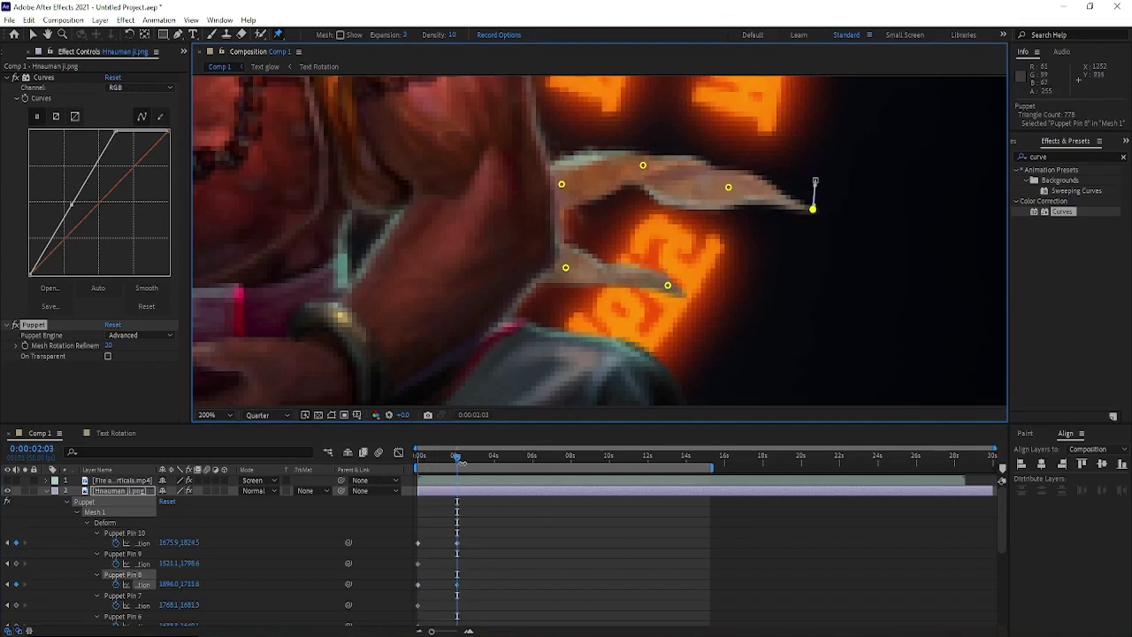
{"action": "key", "text": "shift+Page_Down"}
{"action": "left_click_drag", "start_coordinate": [728, 187], "coordinate": [727, 207]}
{"action": "left_click_drag", "start_coordinate": [815, 180], "coordinate": [812, 221]}
{"action": "mouse_move", "coordinate": [668, 285]}
{"action": "left_mouse_down"}
{"action": "mouse_move", "coordinate": [671, 268]}
{"action": "mouse_move", "coordinate": [665, 295]}
{"action": "left_mouse_up"}
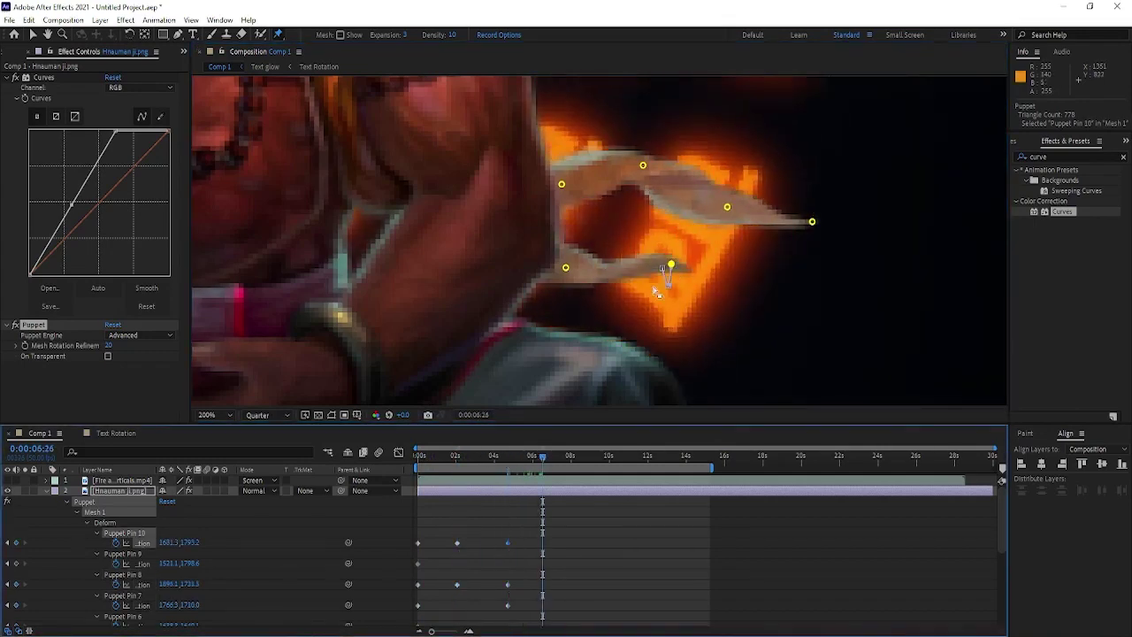
Keep reposing the streamer pins, rising then swinging down-right, to keyframe the wave to 15 s.
{"action": "left_click_drag", "start_coordinate": [728, 208], "coordinate": [709, 229]}
{"action": "left_click_drag", "start_coordinate": [811, 221], "coordinate": [808, 249]}
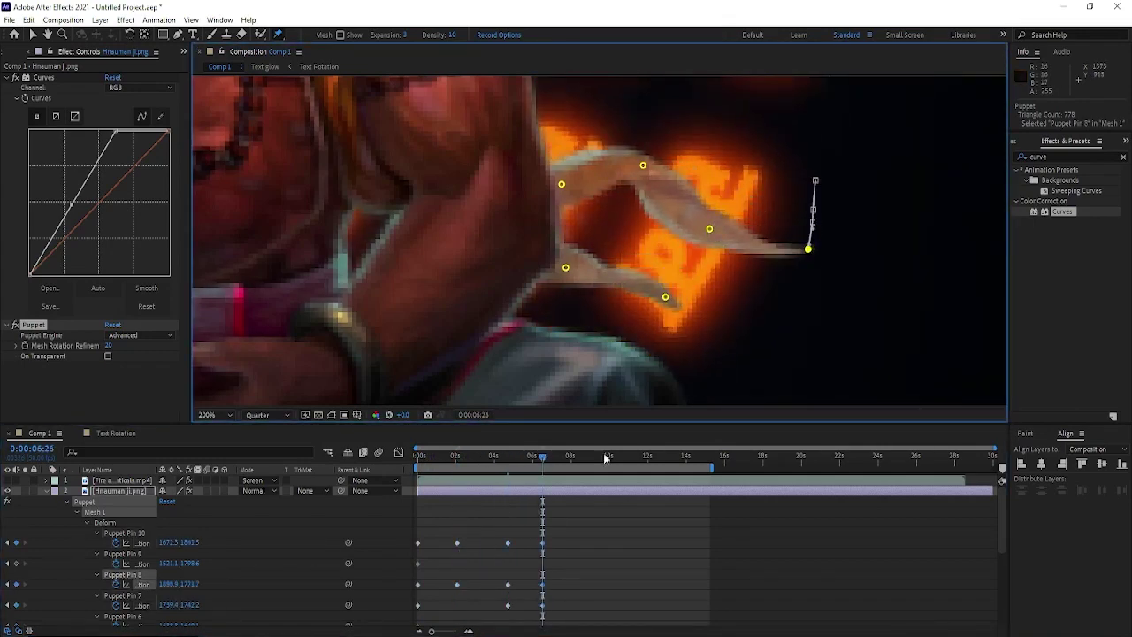
{"action": "left_click_drag", "start_coordinate": [665, 296], "coordinate": [672, 264]}
{"action": "left_click_drag", "start_coordinate": [709, 229], "coordinate": [718, 188]}
{"action": "left_click_drag", "start_coordinate": [808, 249], "coordinate": [806, 155]}
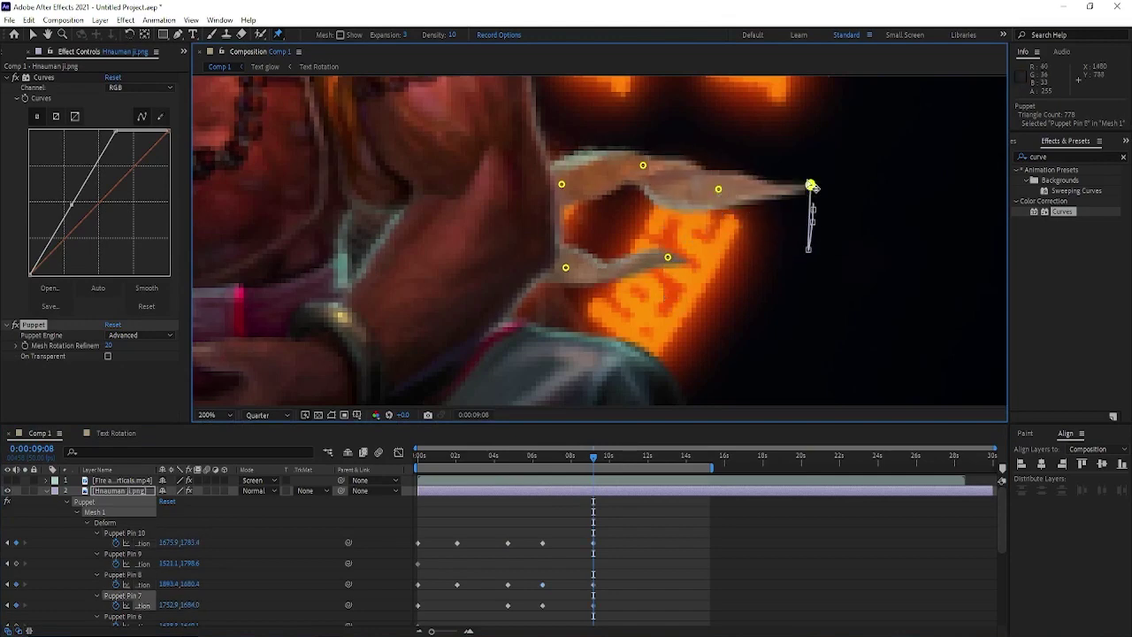
{"action": "left_click_drag", "start_coordinate": [672, 262], "coordinate": [667, 258]}
{"action": "left_click_drag", "start_coordinate": [806, 155], "coordinate": [825, 181]}
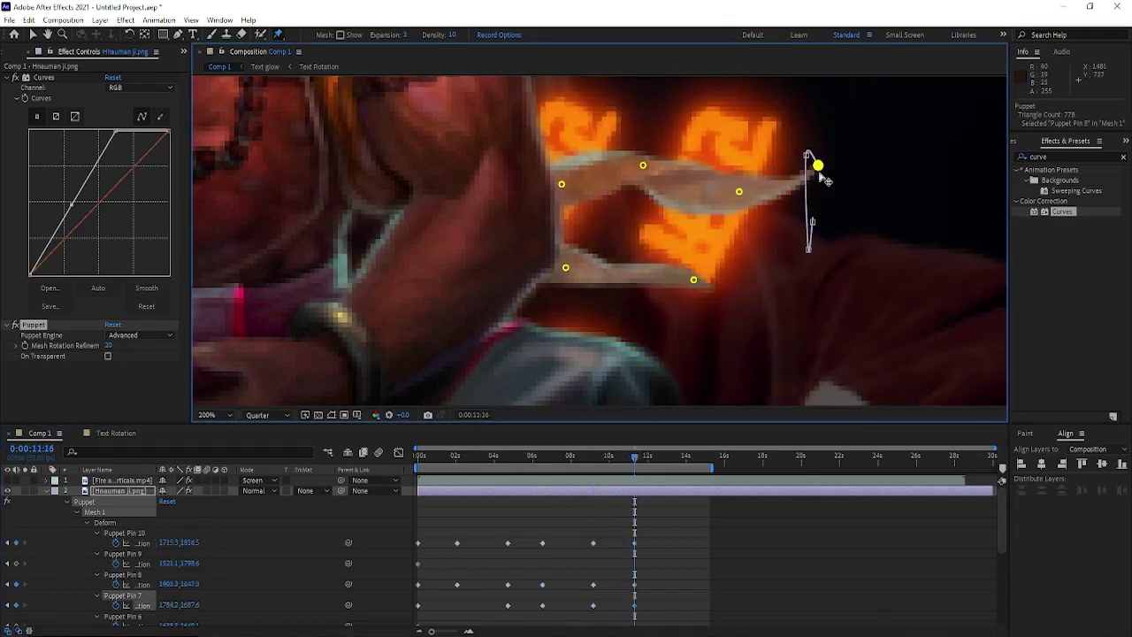
{"action": "left_click_drag", "start_coordinate": [693, 279], "coordinate": [668, 289]}
{"action": "left_click_drag", "start_coordinate": [738, 194], "coordinate": [721, 212]}
{"action": "left_click_drag", "start_coordinate": [825, 180], "coordinate": [807, 207]}
{"action": "left_click_drag", "start_coordinate": [669, 288], "coordinate": [667, 286]}
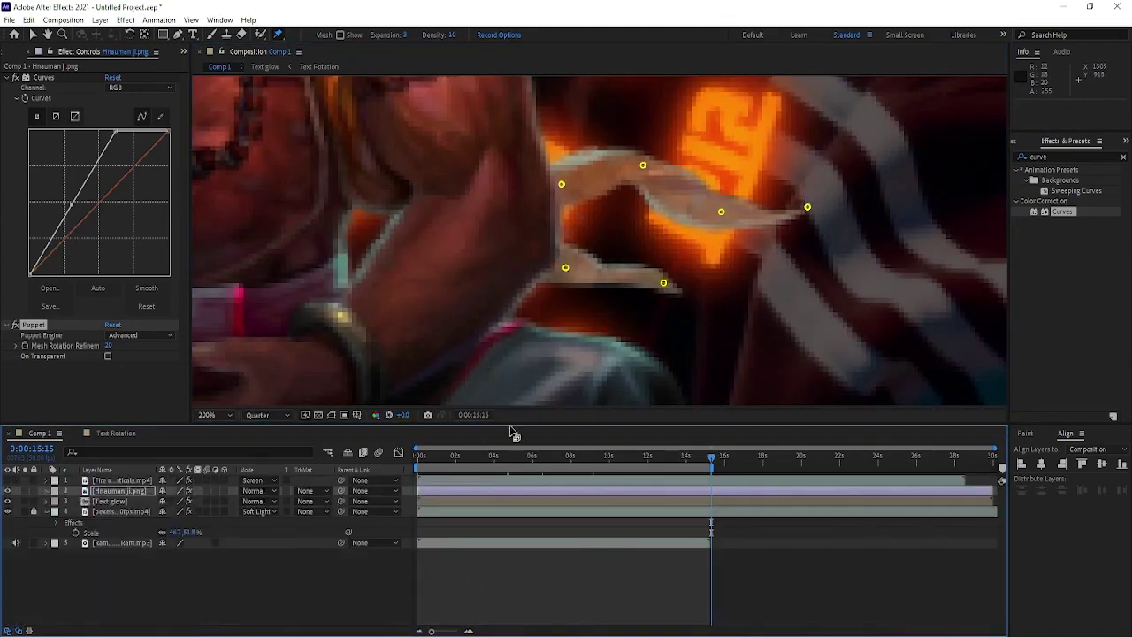
{"action": "scroll", "coordinate": [581, 330], "scroll_direction": "down", "scroll_amount": 4}
Add a new adjustment layer and name it 'color correction'.
{"action": "key", "text": "space"}
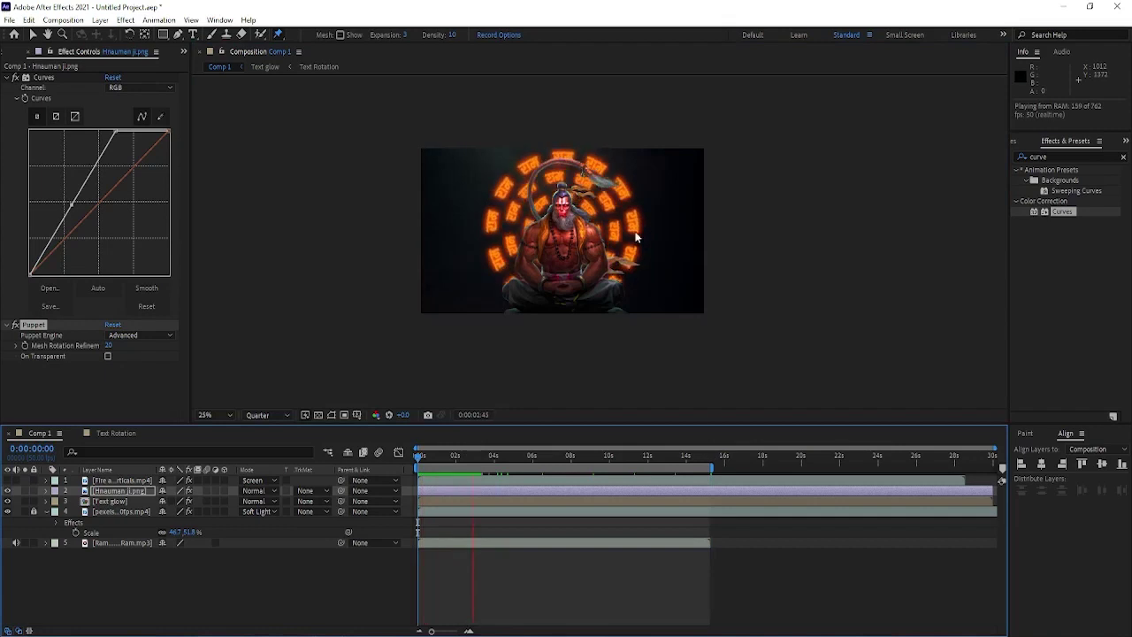
{"action": "key", "text": "space"}
{"action": "scroll", "coordinate": [779, 328], "scroll_direction": "down", "scroll_amount": 2}
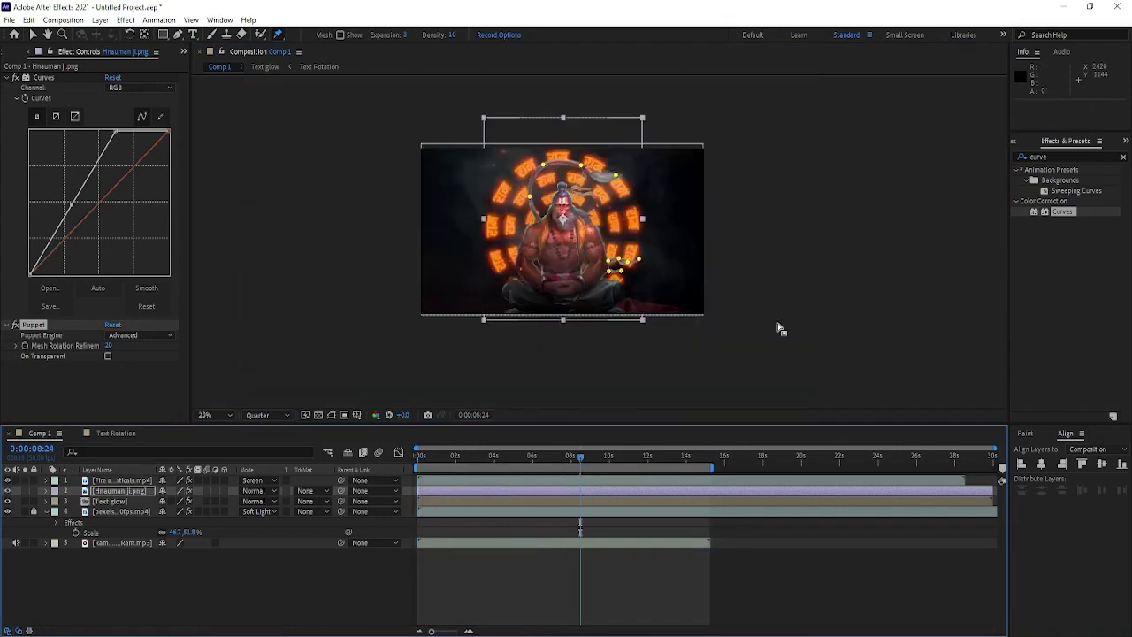
{"action": "right_click", "coordinate": [168, 448]}
{"action": "left_click", "coordinate": [371, 543]}
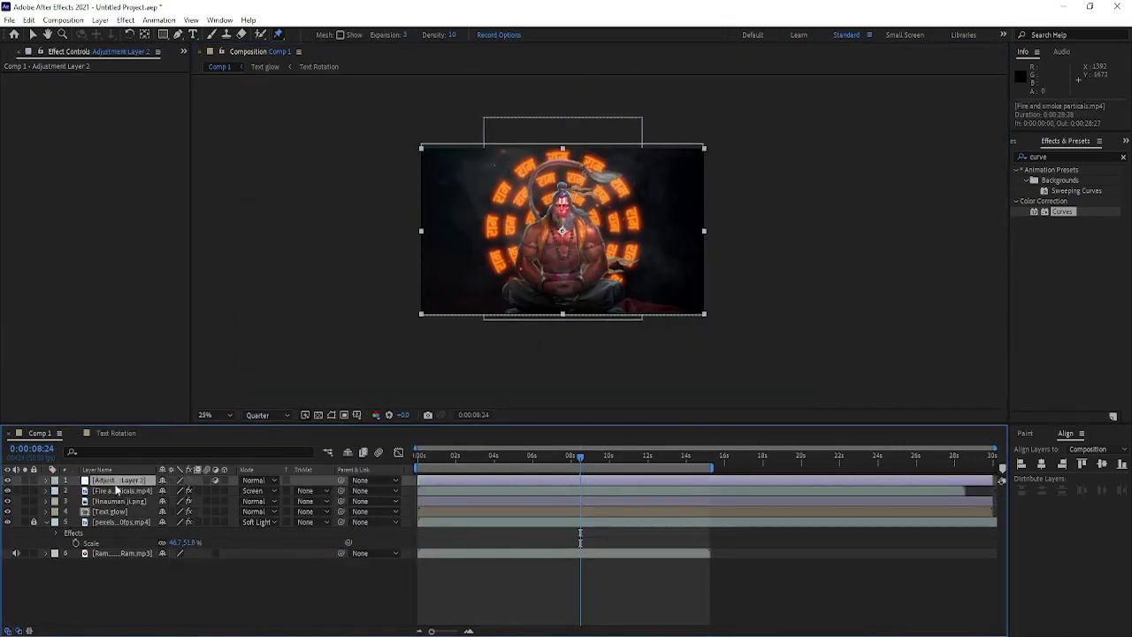
{"action": "right_click", "coordinate": [116, 487]}
{"action": "left_click", "coordinate": [160, 475]}
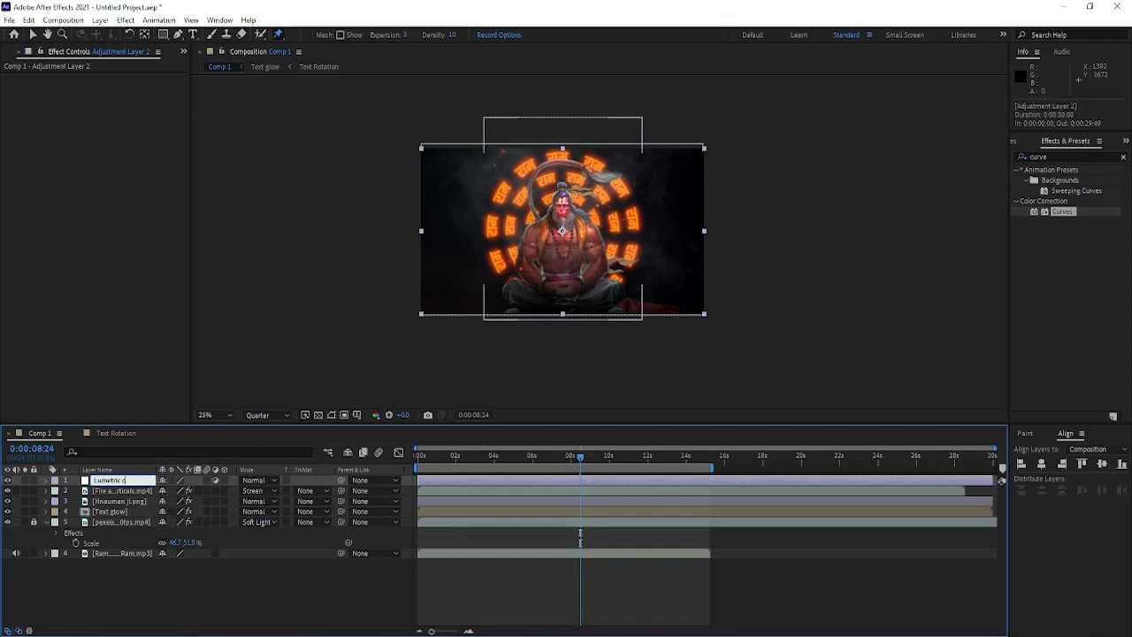
{"action": "type", "text": "correction"}
{"action": "key", "text": "Return"}
Apply Lumetri Color to the color correction layer and trial, then undo, an exposure boost.
{"action": "left_click", "coordinate": [1070, 157]}
{"action": "type", "text": "lume"}
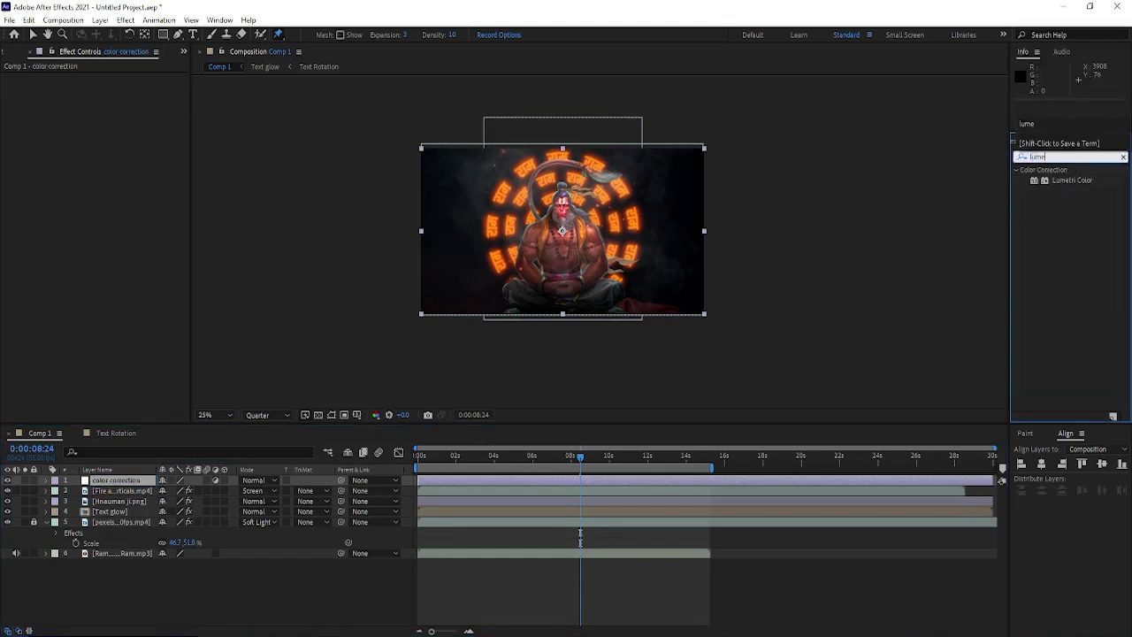
{"action": "left_click_drag", "start_coordinate": [1073, 179], "coordinate": [114, 485]}
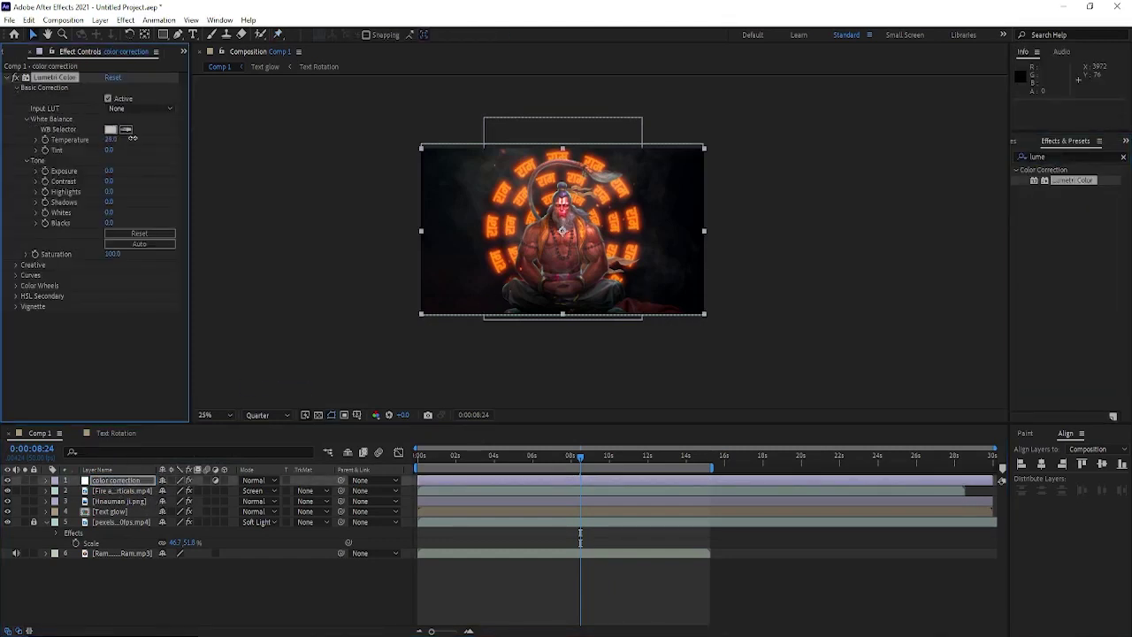
{"action": "mouse_move", "coordinate": [107, 171]}
{"action": "left_mouse_down"}
{"action": "mouse_move", "coordinate": [106, 183]}
{"action": "mouse_move", "coordinate": [128, 177]}
{"action": "mouse_move", "coordinate": [114, 200]}
{"action": "left_mouse_up"}
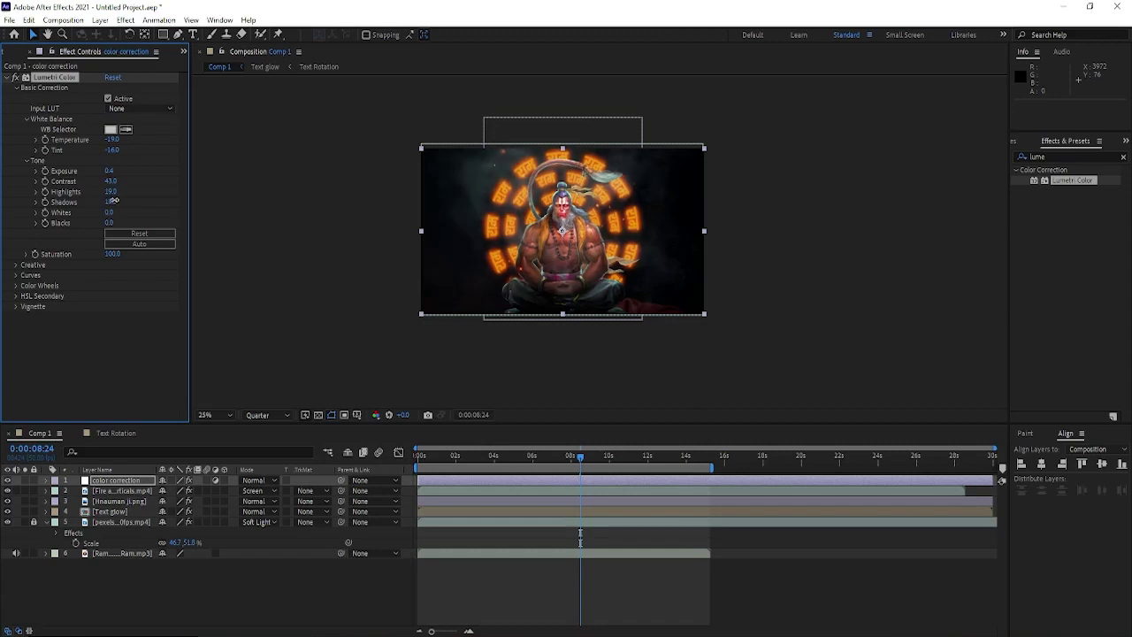
{"action": "key", "text": "ctrl+z"}
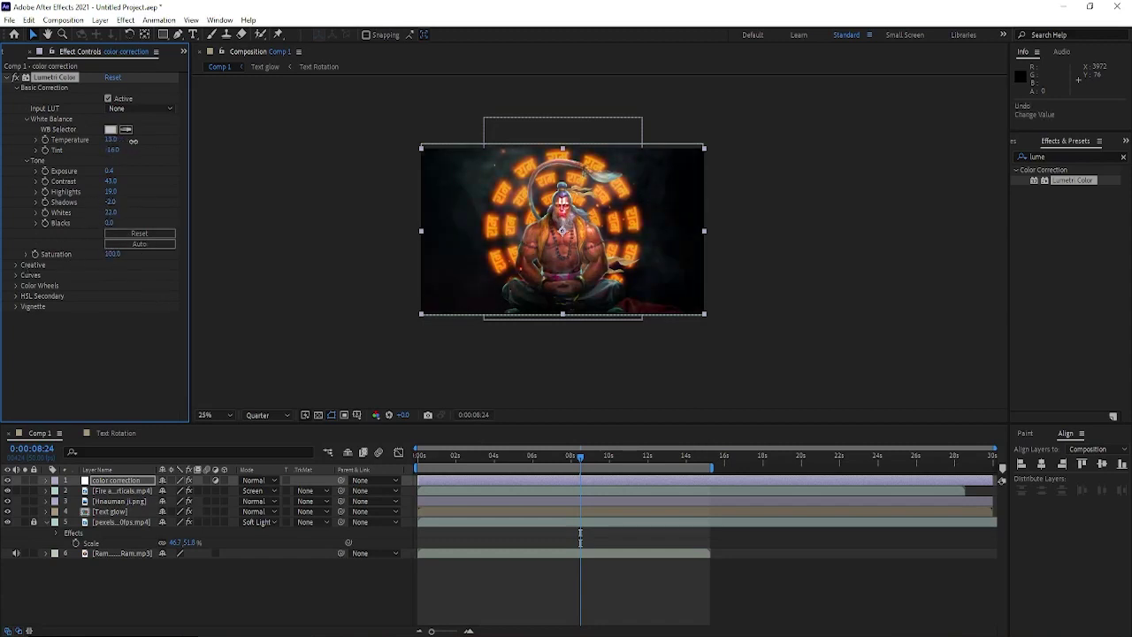
Scrub the timeline to review the grade and save the project as Hanuman ji.aep.
{"action": "left_click_drag", "start_coordinate": [419, 456], "coordinate": [641, 465]}
{"action": "scroll", "coordinate": [576, 177], "scroll_direction": "up", "scroll_amount": 4}
{"action": "scroll", "coordinate": [633, 254], "scroll_direction": "down", "scroll_amount": 2}
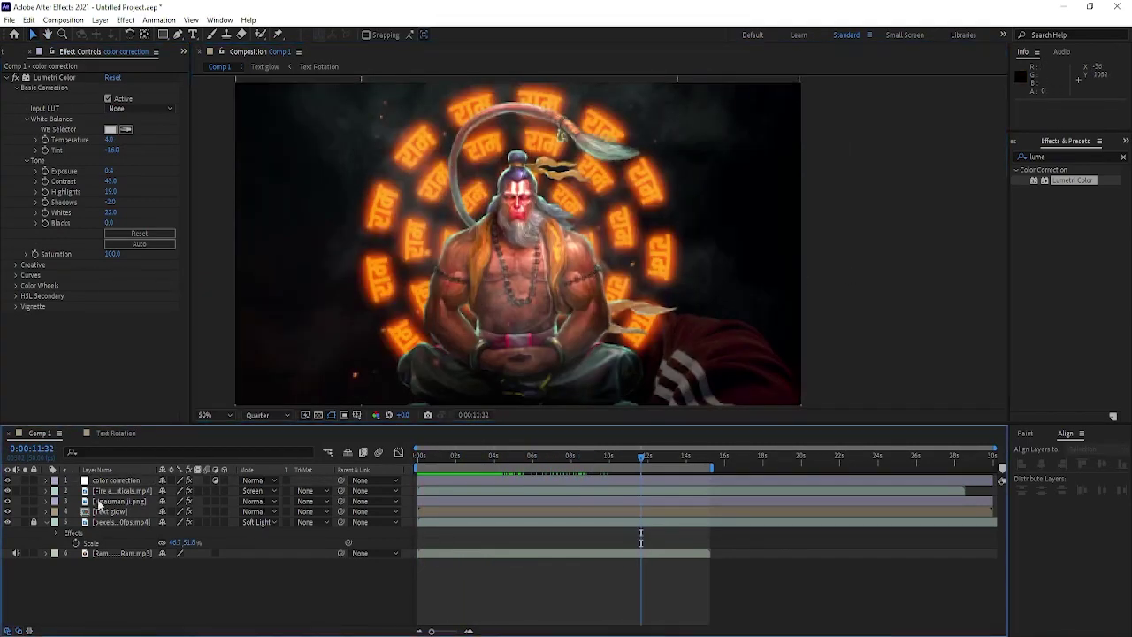
{"action": "key", "text": "ctrl+s"}
Save the project as Hanuman Ji.aep in the Hanuman Ji folder under Videos.
{"action": "left_click", "coordinate": [46, 205]}
{"action": "key", "text": "Return"}
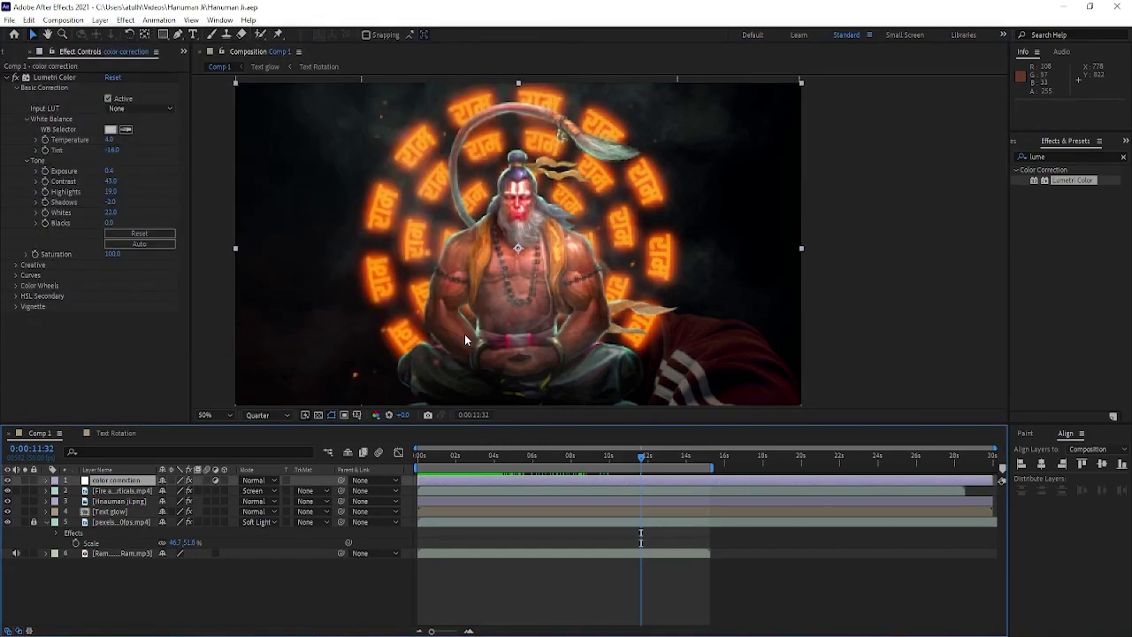
{"action": "scroll", "coordinate": [793, 260], "scroll_direction": "down", "scroll_amount": 1}
{"action": "left_click", "coordinate": [18, 51]}
Create a new composition named 'wave'.
{"action": "right_click", "coordinate": [132, 444]}
{"action": "mouse_move", "coordinate": [155, 450]}
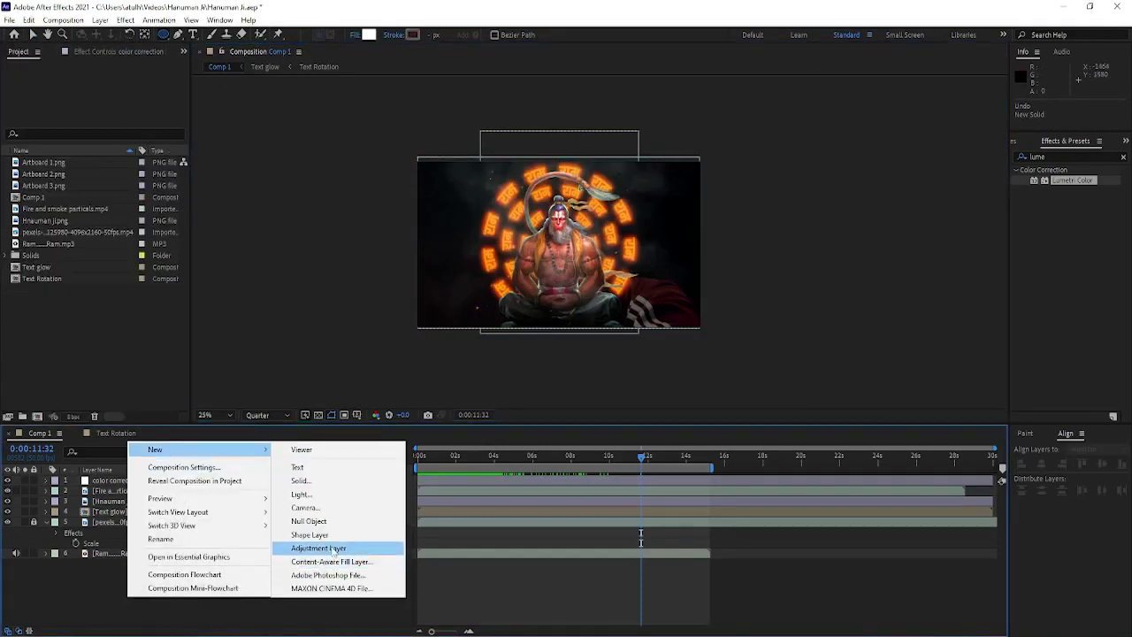
{"action": "left_click", "coordinate": [148, 596]}
{"action": "right_click", "coordinate": [157, 570]}
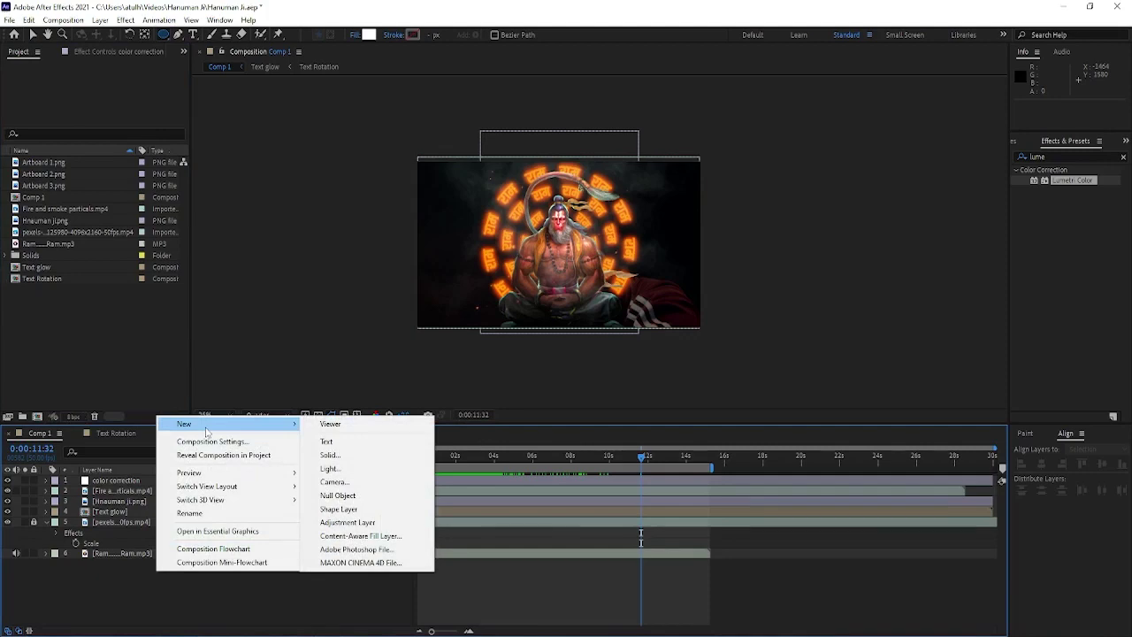
{"action": "left_click", "coordinate": [213, 442]}
{"action": "type", "text": "wave"}
{"action": "key", "text": "Return"}
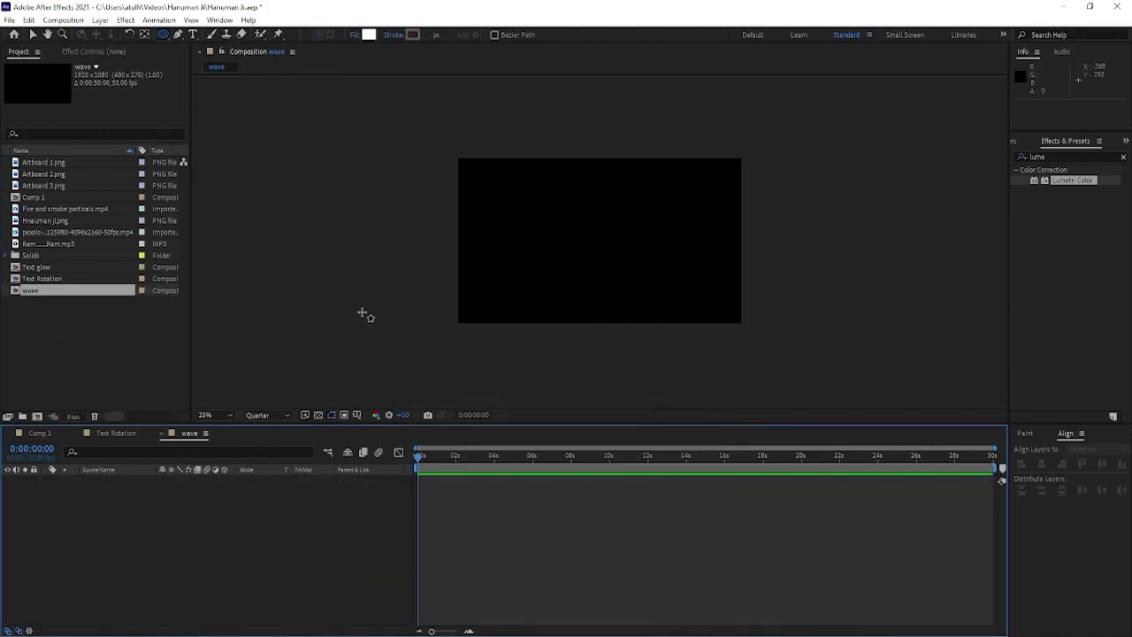
Add a white solid layer to the wave composition.
{"action": "right_click", "coordinate": [104, 490]}
{"action": "mouse_move", "coordinate": [128, 344]}
{"action": "left_click", "coordinate": [273, 371]}
Draw a small centred elliptical mask with 81 px feather, keyframing its expansion to vanish at the start.
{"action": "left_click", "coordinate": [166, 35]}
{"action": "left_click_drag", "start_coordinate": [598, 236], "coordinate": [618, 257]}
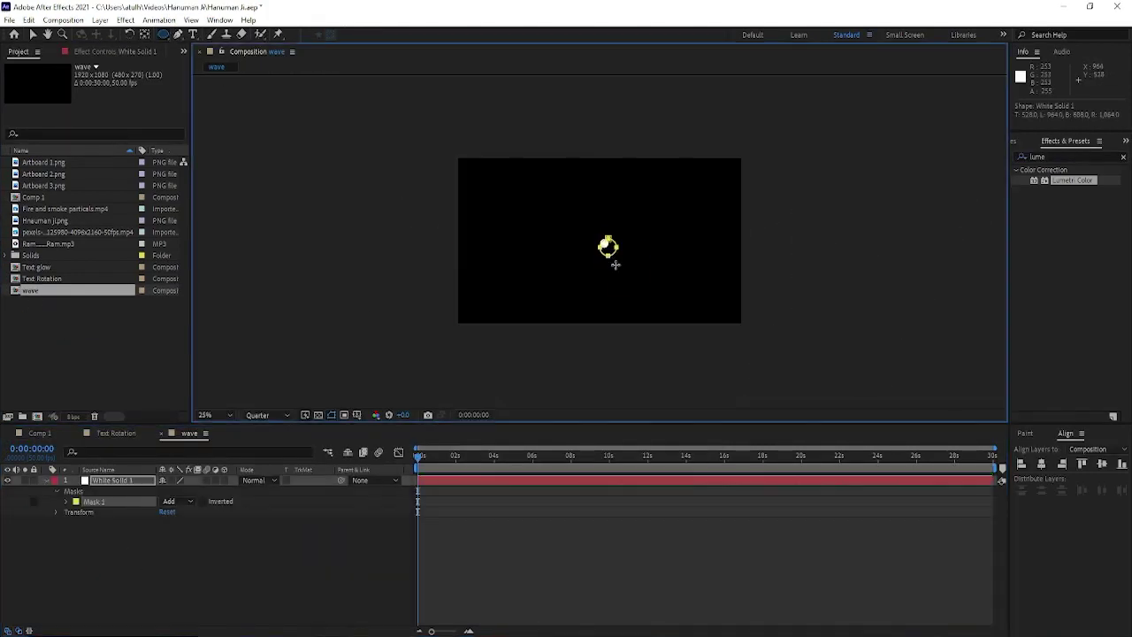
{"action": "left_click", "coordinate": [66, 501]}
{"action": "mouse_move", "coordinate": [170, 522]}
{"action": "left_mouse_down"}
{"action": "mouse_move", "coordinate": [167, 548]}
{"action": "mouse_move", "coordinate": [117, 547]}
{"action": "left_mouse_up"}
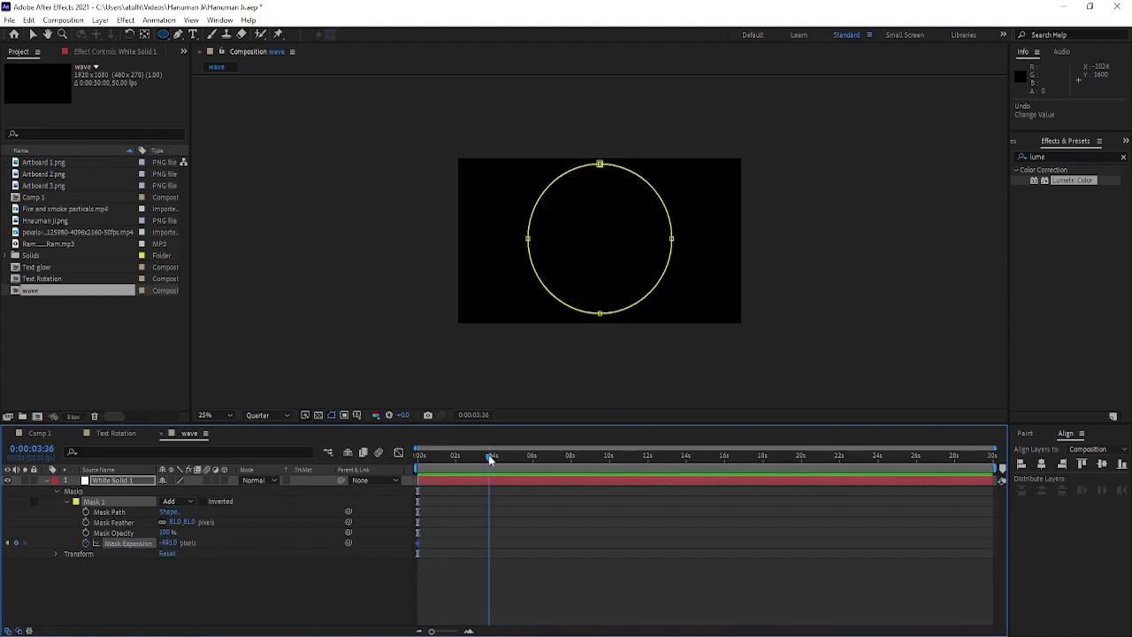
{"action": "key", "text": "Home"}
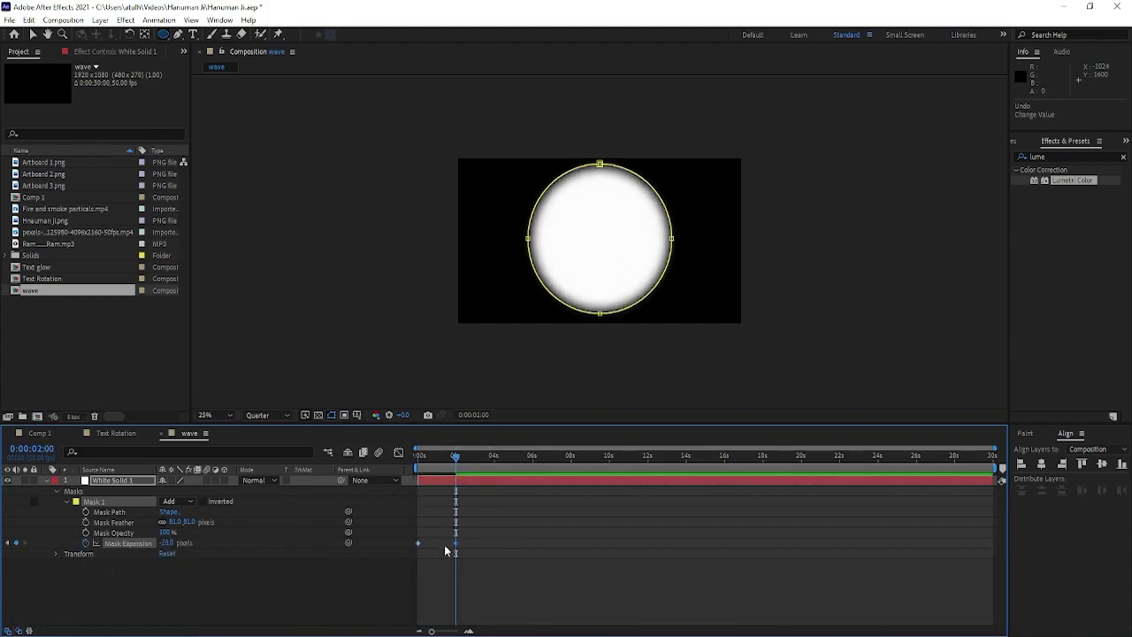
{"action": "left_click_drag", "start_coordinate": [168, 543], "coordinate": [188, 545]}
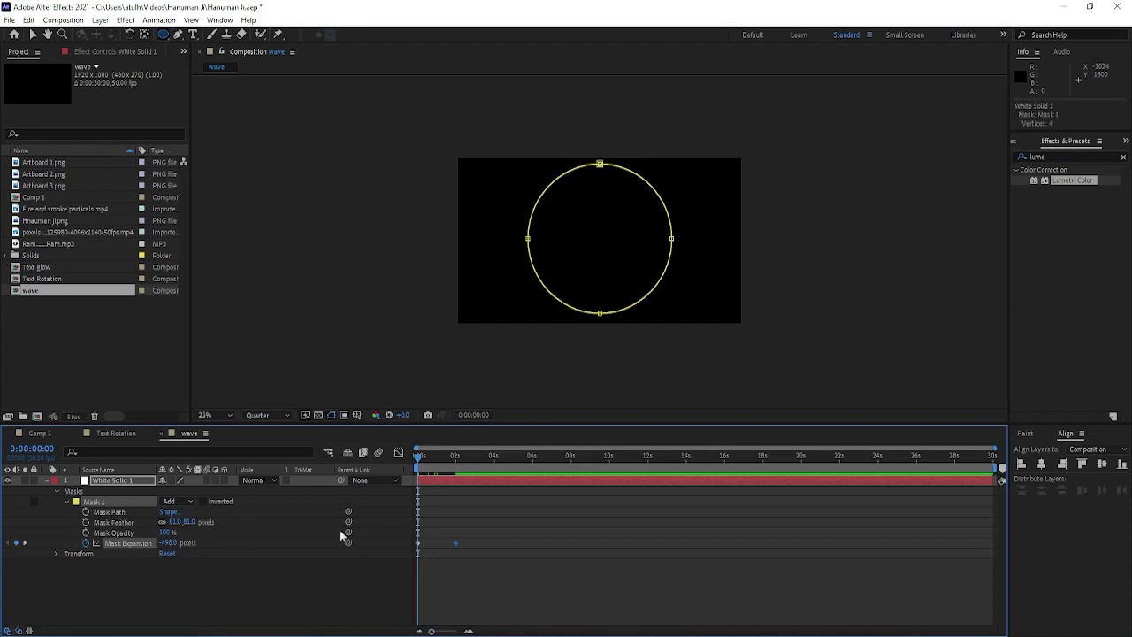
Duplicate the mask, set Mask 2 to Subtract to form a ring, and move its end keyframes earlier.
{"action": "key", "text": "ctrl+d"}
{"action": "key", "text": "space"}
{"action": "left_click", "coordinate": [170, 552]}
{"action": "left_click", "coordinate": [177, 486]}
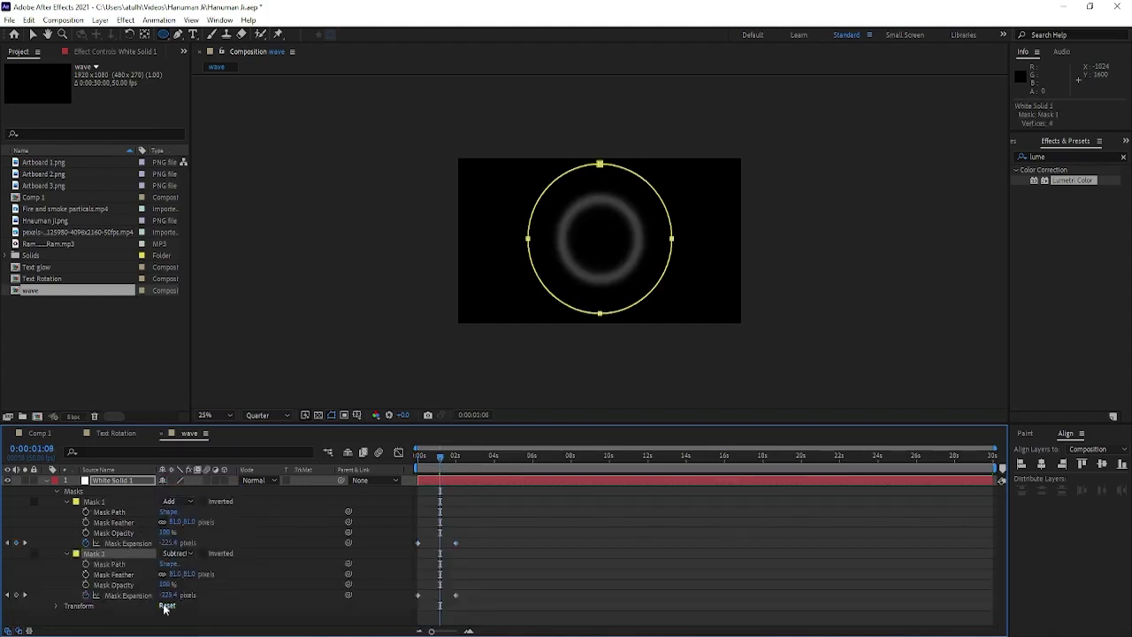
{"action": "left_click_drag", "start_coordinate": [442, 523], "coordinate": [497, 605]}
{"action": "left_click_drag", "start_coordinate": [455, 542], "coordinate": [438, 542]}
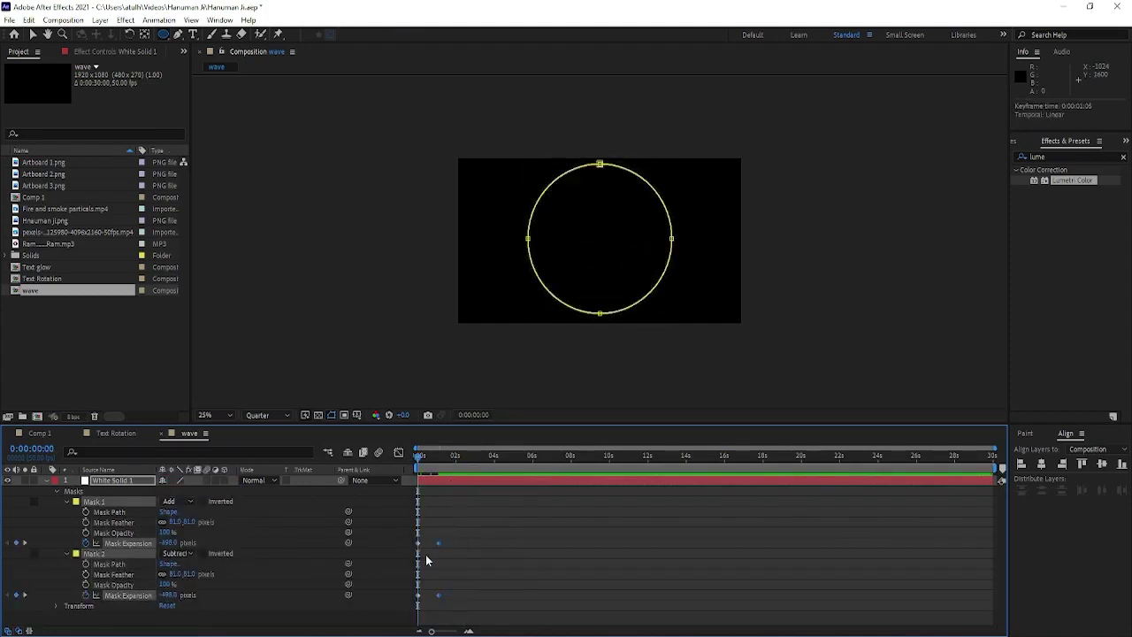
{"action": "scroll", "coordinate": [425, 555], "scroll_direction": "up", "scroll_amount": 5}
{"action": "key", "text": "space"}
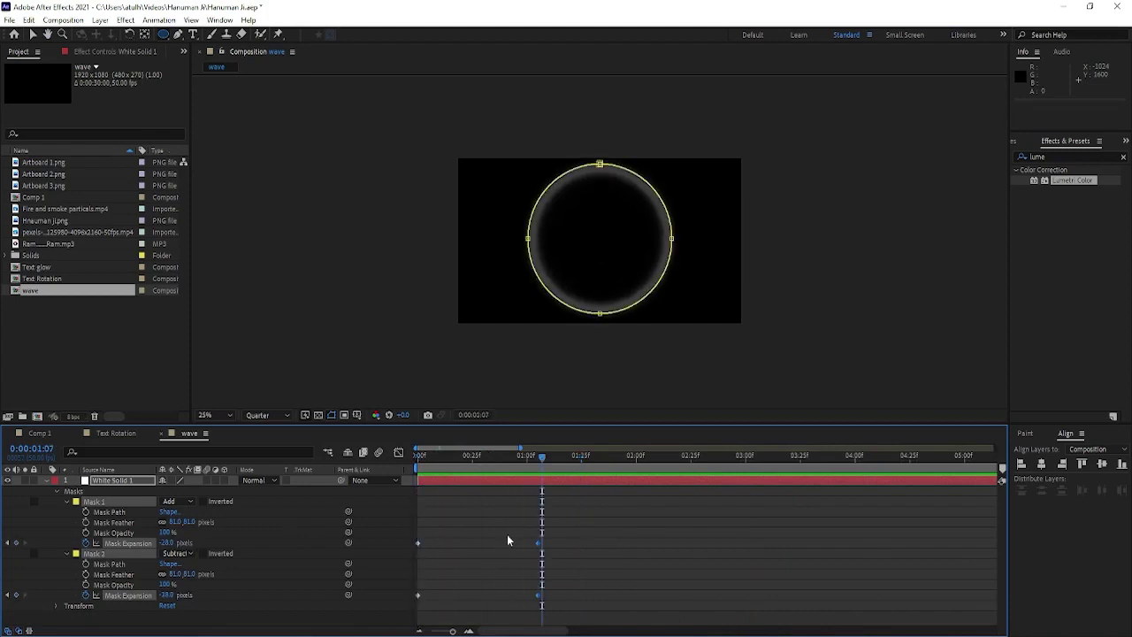
Reveal the keyframed mask expansions with U and scrub to inspect the ring mid-expansion.
{"action": "key", "text": "s"}
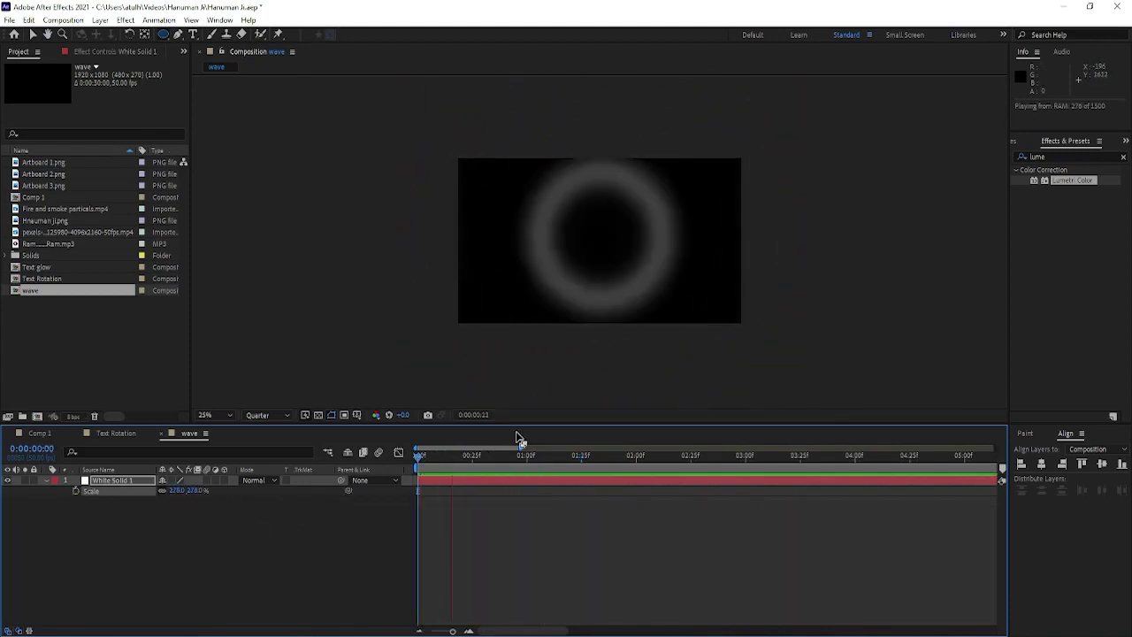
{"action": "key", "text": "space"}
{"action": "left_click", "coordinate": [46, 480]}
{"action": "left_click", "coordinate": [57, 491]}
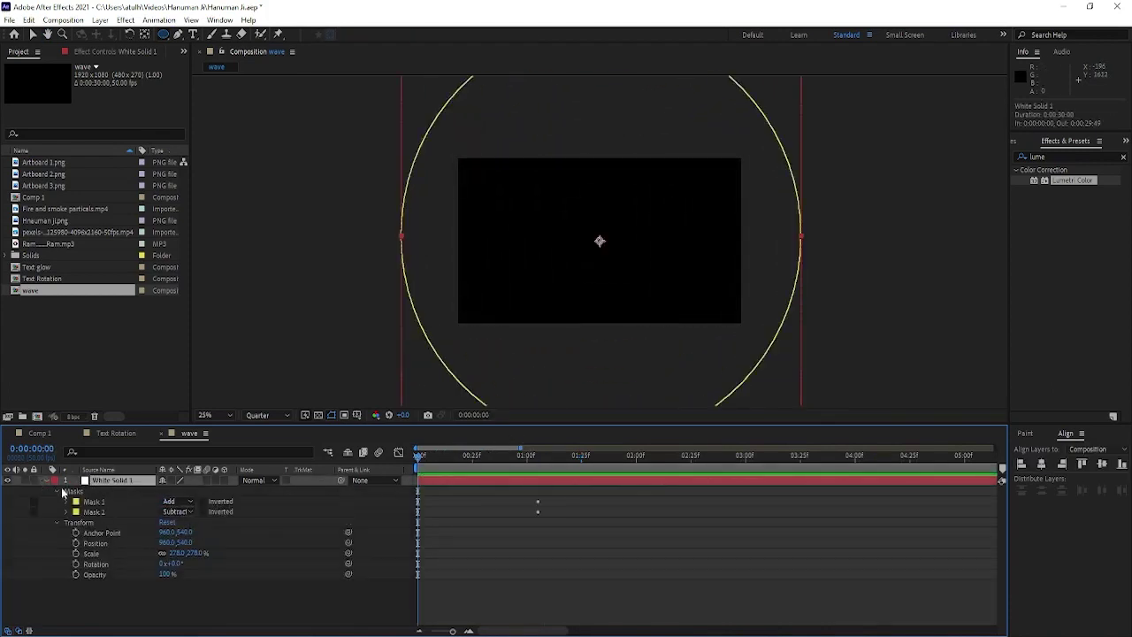
{"action": "left_click", "coordinate": [66, 502]}
{"action": "key", "text": "space"}
{"action": "key", "text": "u"}
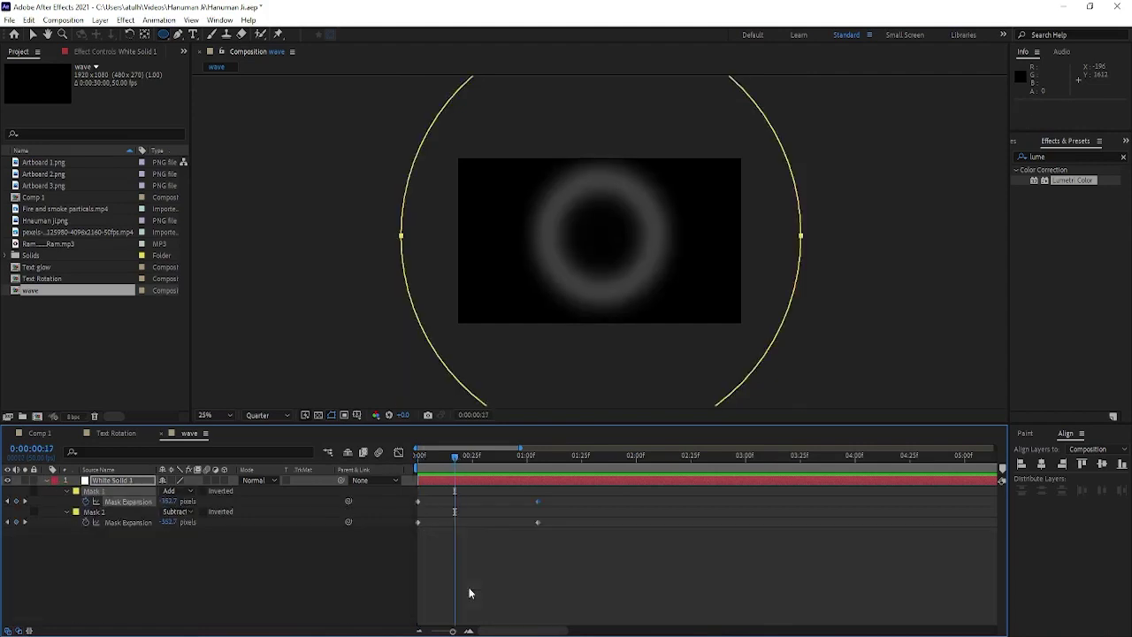
{"action": "left_click_drag", "start_coordinate": [454, 455], "coordinate": [477, 455]}
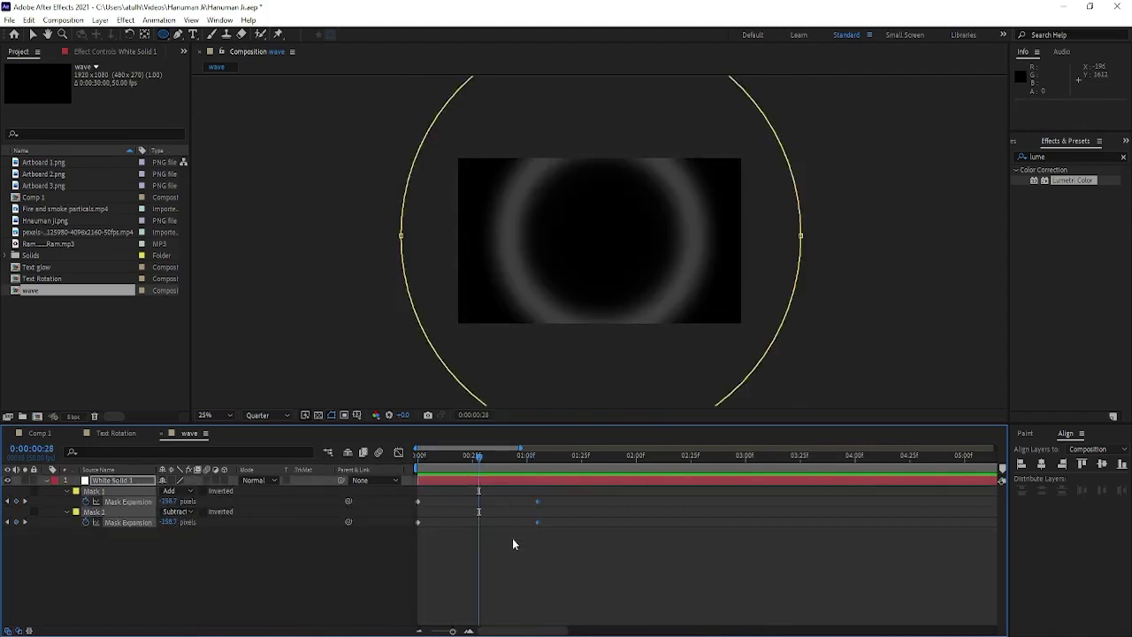
Clear Mask 2's expansion keyframes and reset its expansion to about -28 px, previewing the ring.
{"action": "left_click_drag", "start_coordinate": [579, 538], "coordinate": [395, 517]}
{"action": "key", "text": "Delete"}
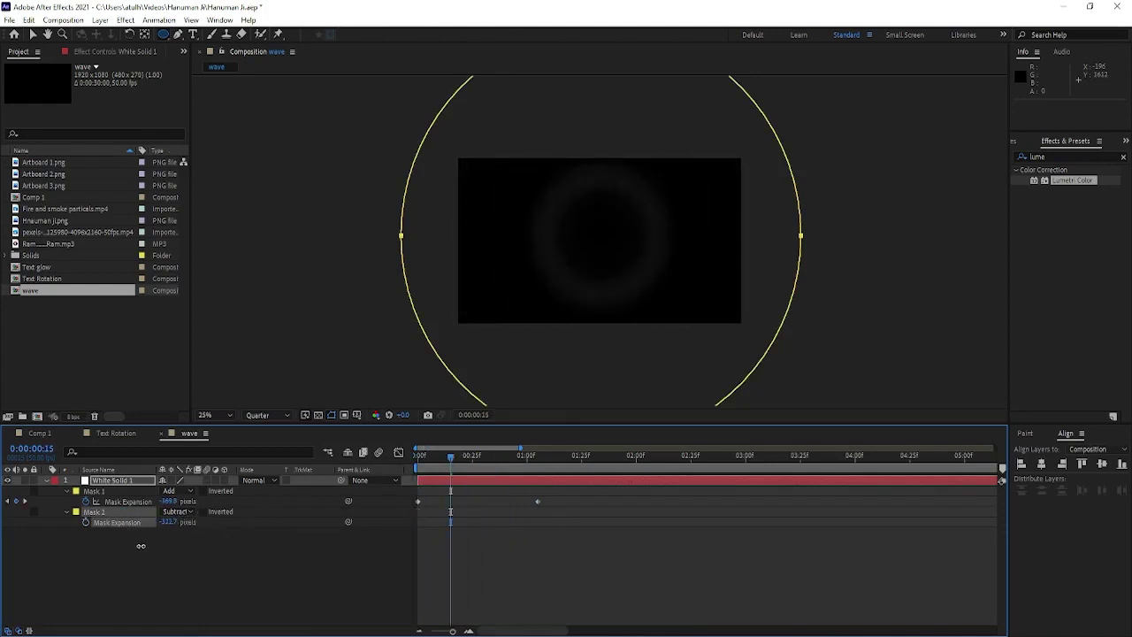
{"action": "left_click_drag", "start_coordinate": [309, 517], "coordinate": [138, 548]}
{"action": "left_click_drag", "start_coordinate": [451, 455], "coordinate": [408, 471]}
{"action": "key", "text": "space"}
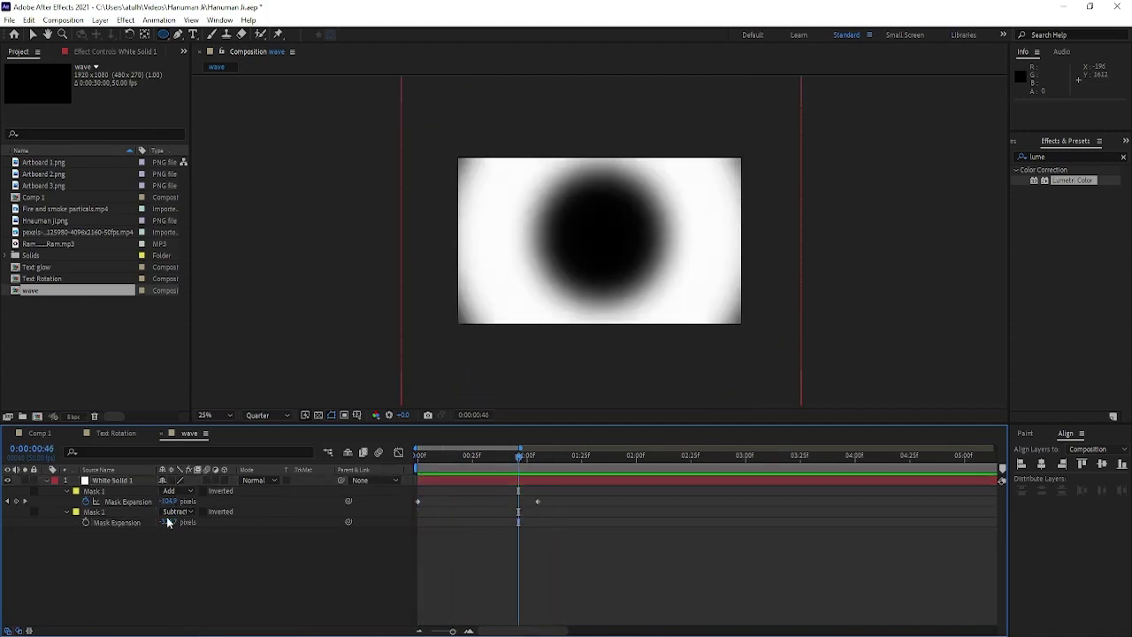
{"action": "key", "text": "ctrl+z"}
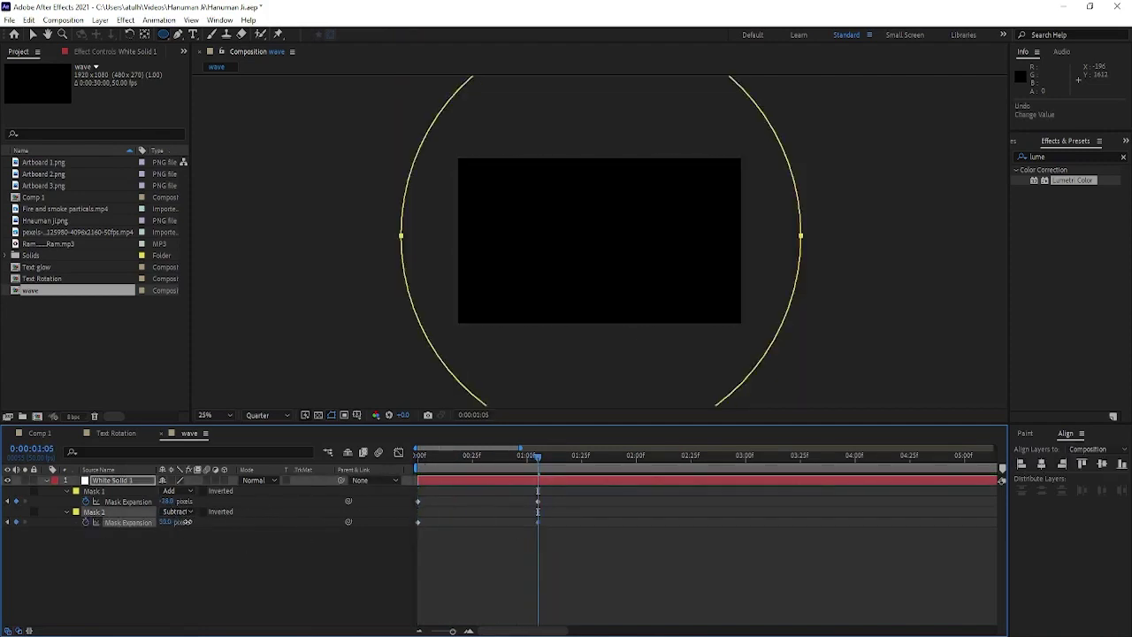
{"action": "left_click_drag", "start_coordinate": [185, 522], "coordinate": [115, 530]}
{"action": "key", "text": "space"}
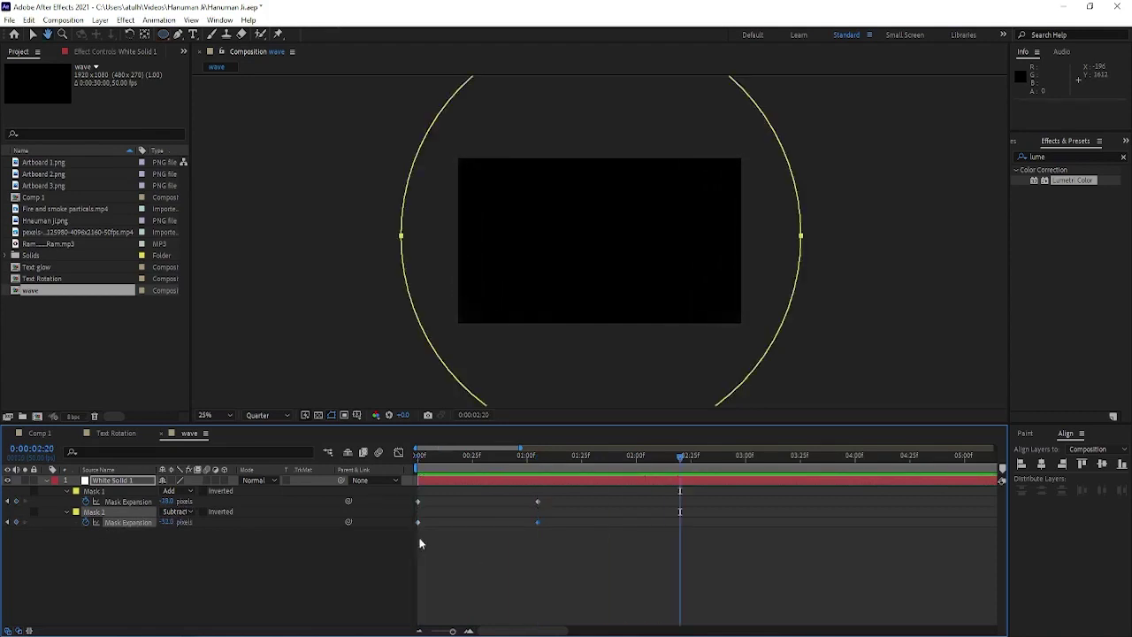
{"action": "key", "text": "space"}
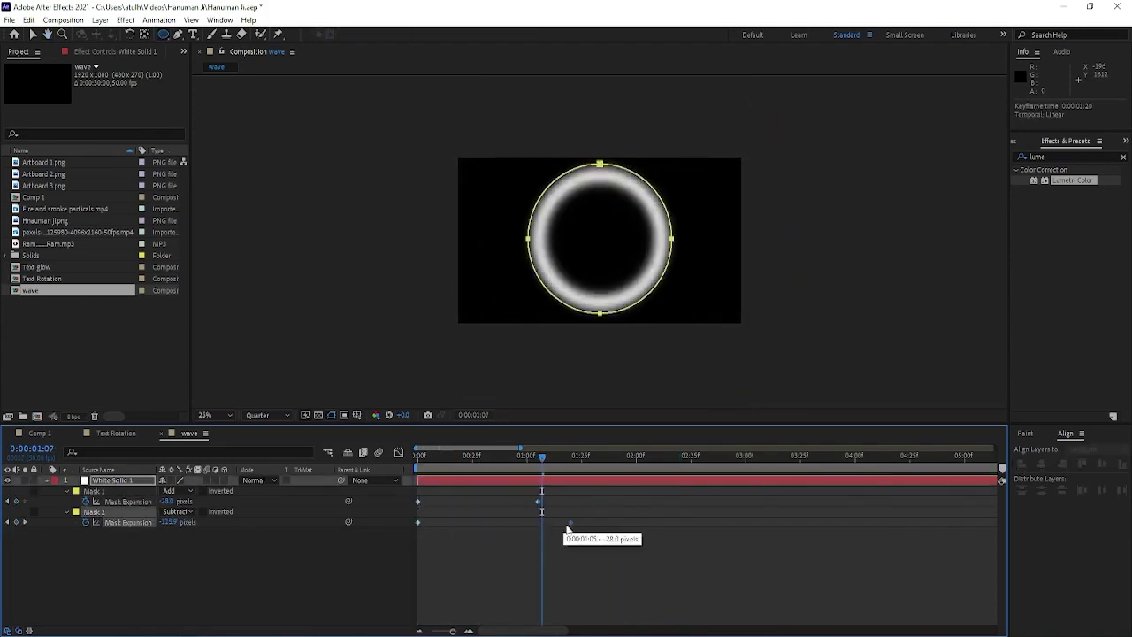
Move Mask 2's expansion keyframe to the playhead at 0:00:01:02 and preview.
{"action": "mouse_move", "coordinate": [541, 522]}
{"action": "left_mouse_down"}
{"action": "mouse_move", "coordinate": [460, 522]}
{"action": "mouse_move", "coordinate": [538, 525]}
{"action": "left_mouse_up"}
{"action": "key", "text": "space"}
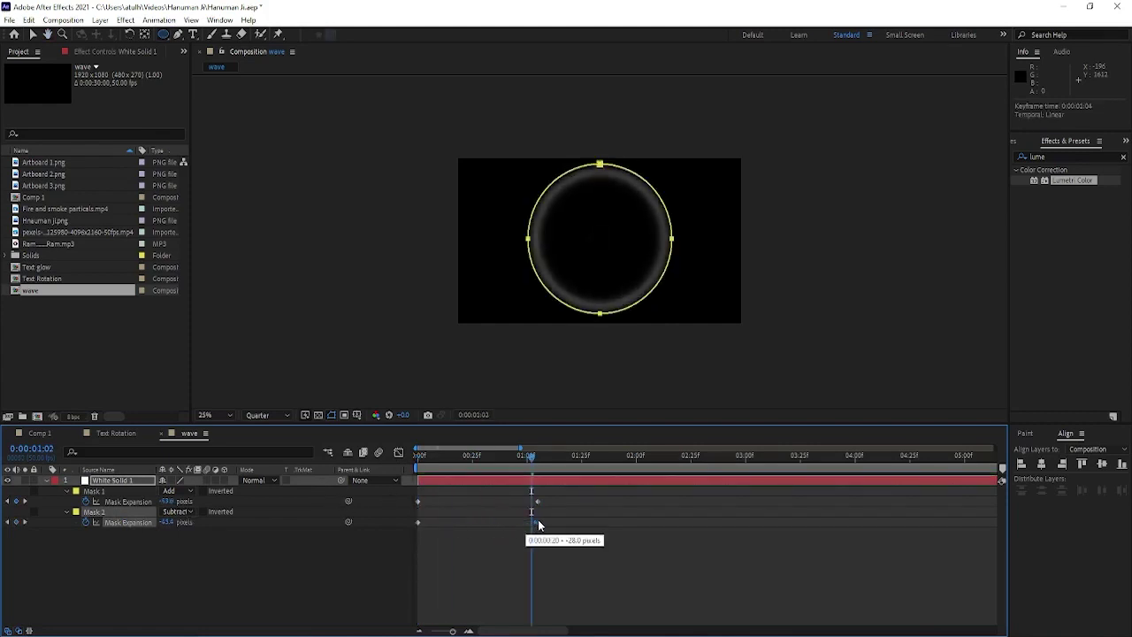
{"action": "scroll", "coordinate": [542, 525], "scroll_direction": "up", "scroll_amount": 5}
{"action": "scroll", "coordinate": [531, 527], "scroll_direction": "up", "scroll_amount": 5}
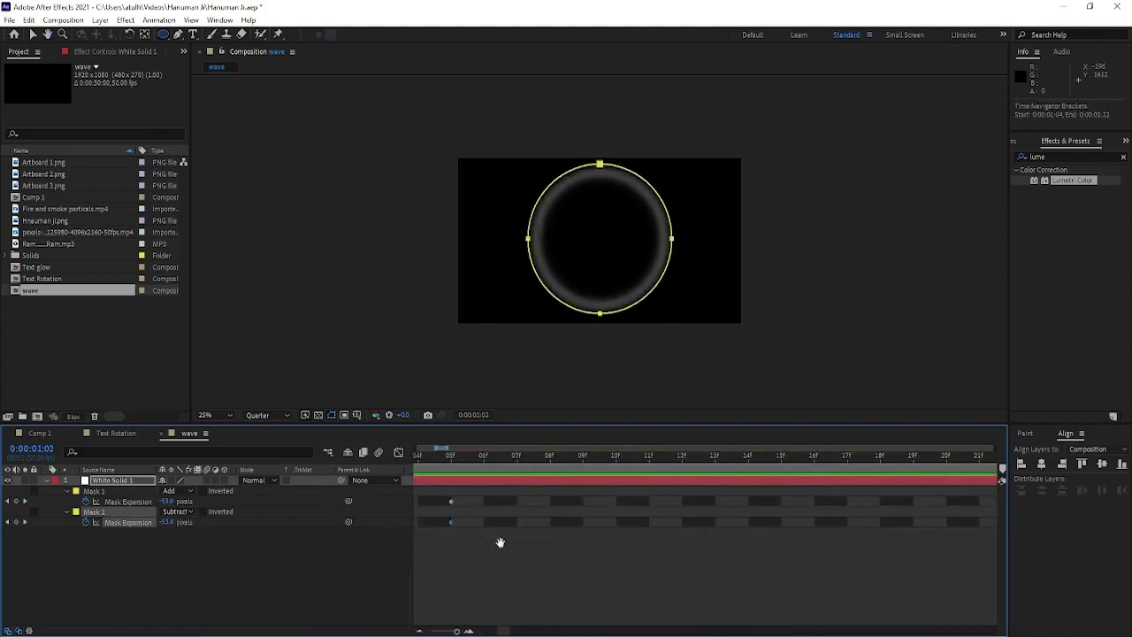
{"action": "scroll", "coordinate": [645, 536], "scroll_direction": "down", "scroll_amount": 5}
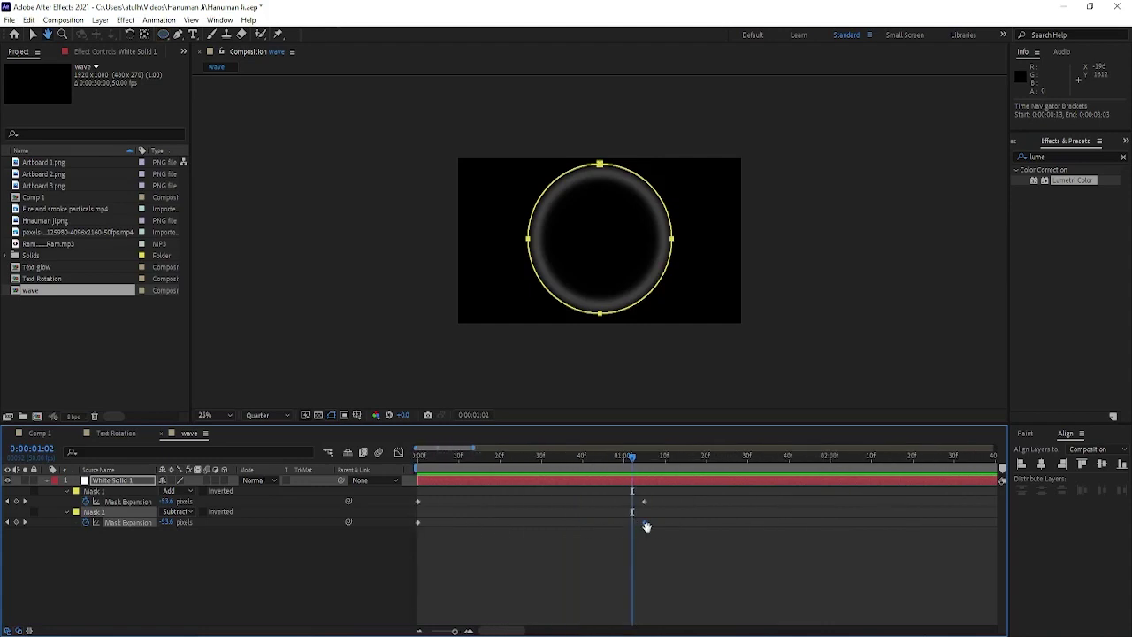
{"action": "scroll", "coordinate": [647, 526], "scroll_direction": "down", "scroll_amount": 3}
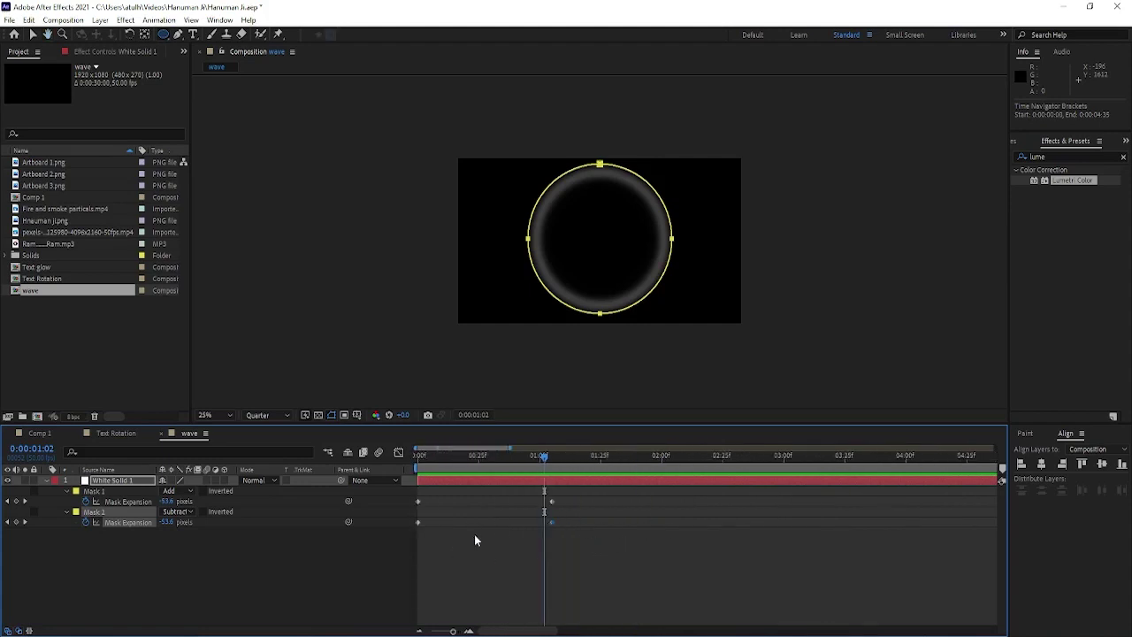
{"action": "left_click_drag", "start_coordinate": [551, 521], "coordinate": [545, 521]}
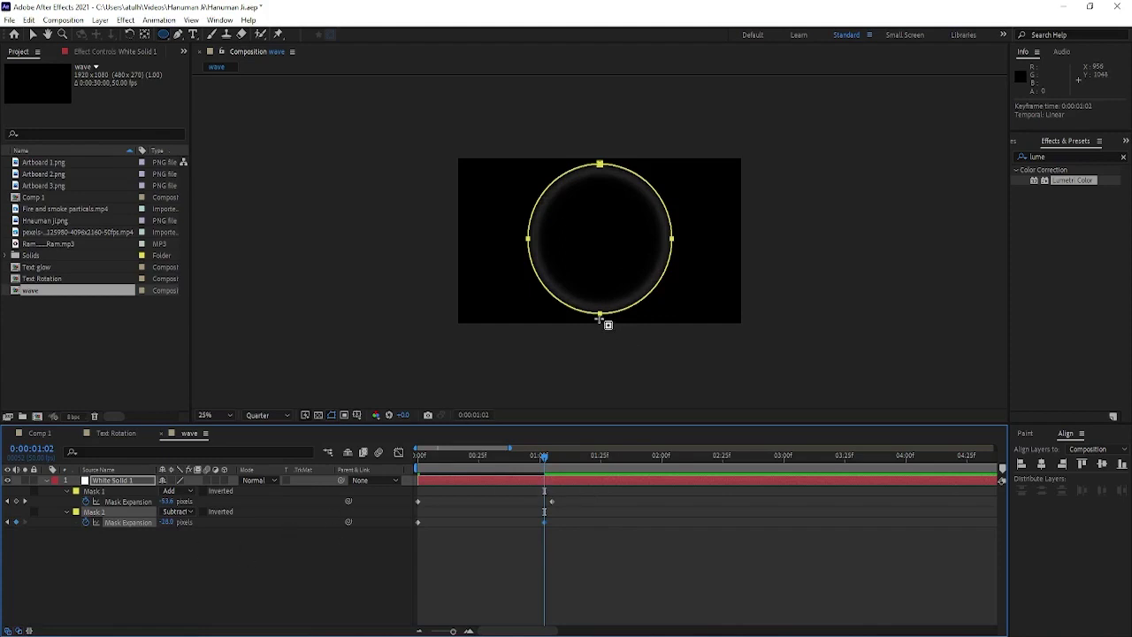
{"action": "left_click", "coordinate": [35, 36]}
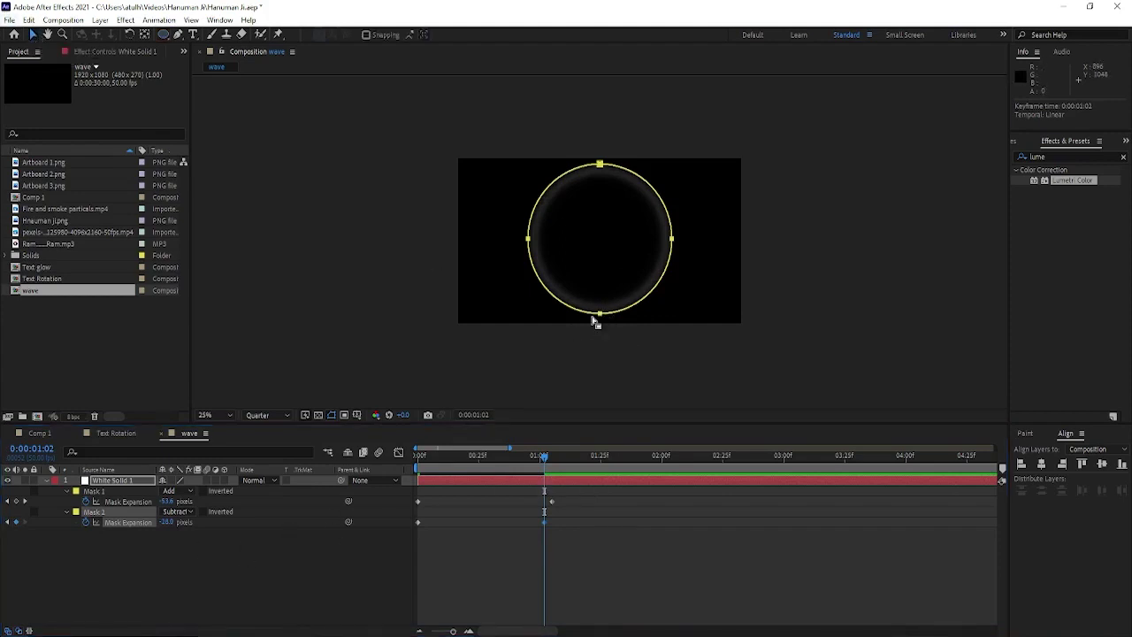
Undo the accidental mask point edit and scale the ring layer up past the frame.
{"action": "left_click_drag", "start_coordinate": [599, 316], "coordinate": [607, 322]}
{"action": "key", "text": "ctrl+z"}
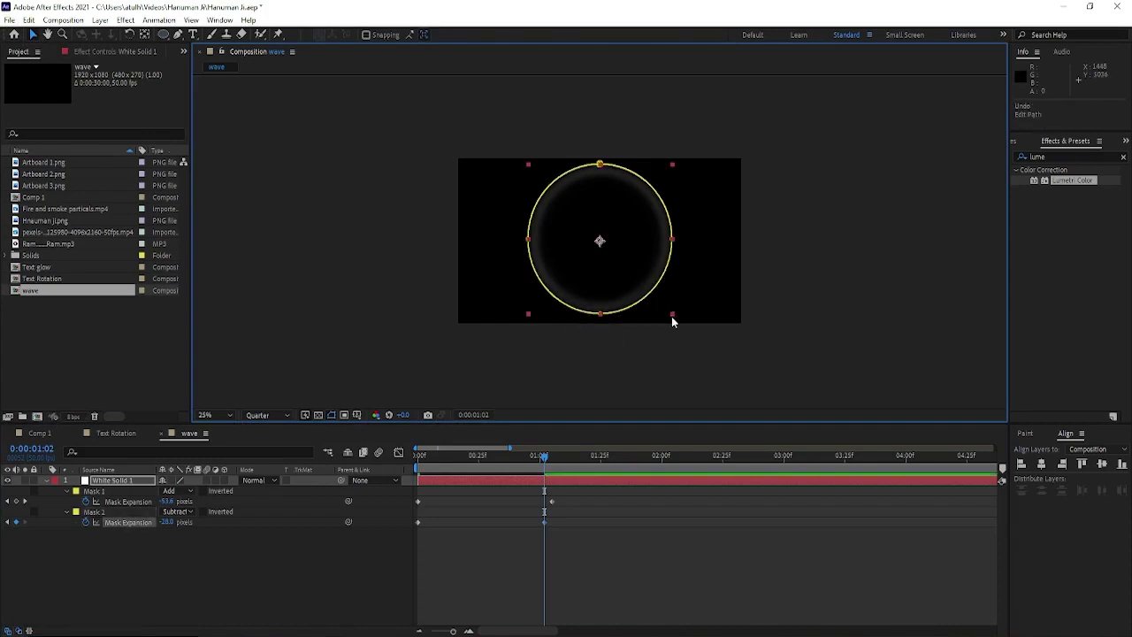
{"action": "left_click_drag", "start_coordinate": [674, 315], "coordinate": [784, 383]}
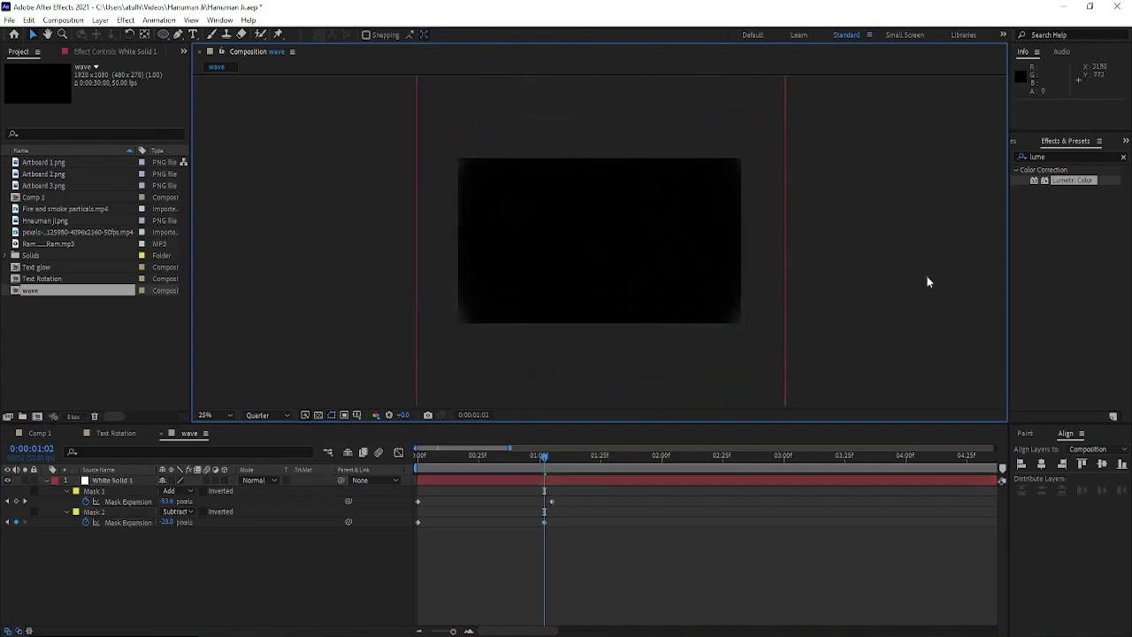
Line up Mask 2's expansion keyframe with Mask 1's and preview the whole ring from the start.
{"action": "left_click", "coordinate": [486, 458]}
{"action": "key", "text": "space"}
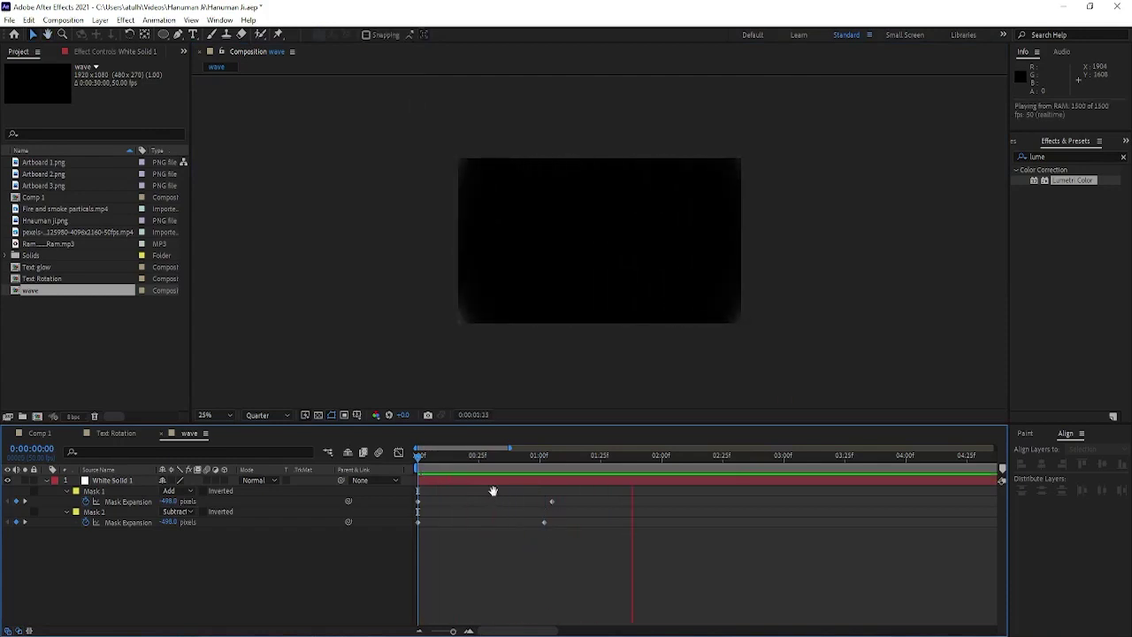
{"action": "left_click_drag", "start_coordinate": [546, 522], "coordinate": [557, 522]}
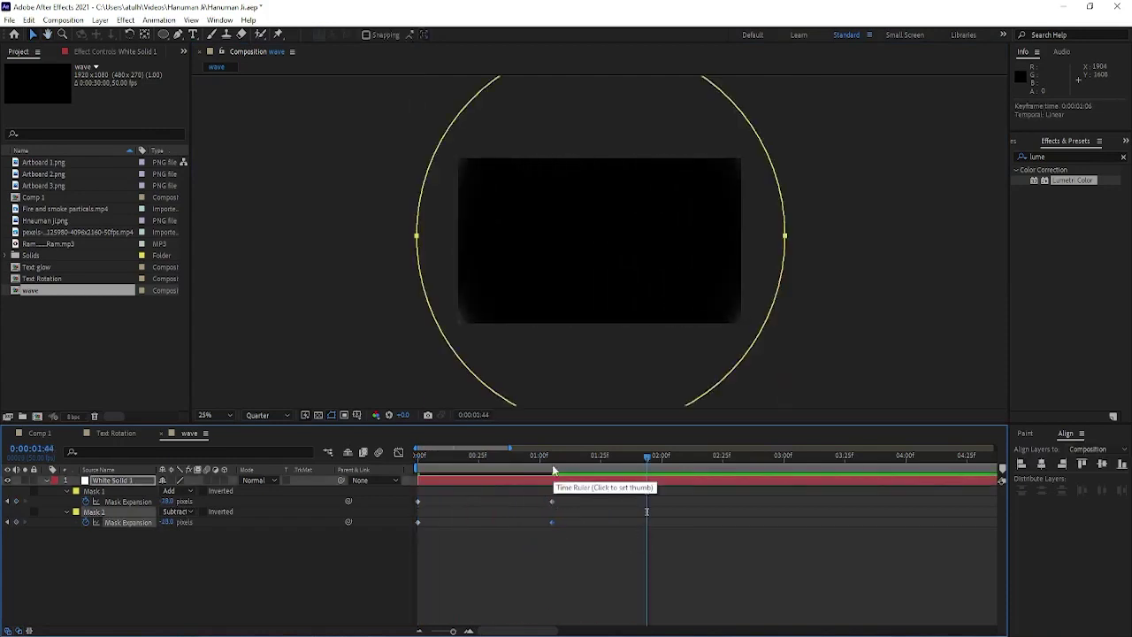
{"action": "mouse_move", "coordinate": [551, 455]}
{"action": "left_mouse_down"}
{"action": "mouse_move", "coordinate": [408, 466]}
{"action": "mouse_move", "coordinate": [571, 468]}
{"action": "left_mouse_up"}
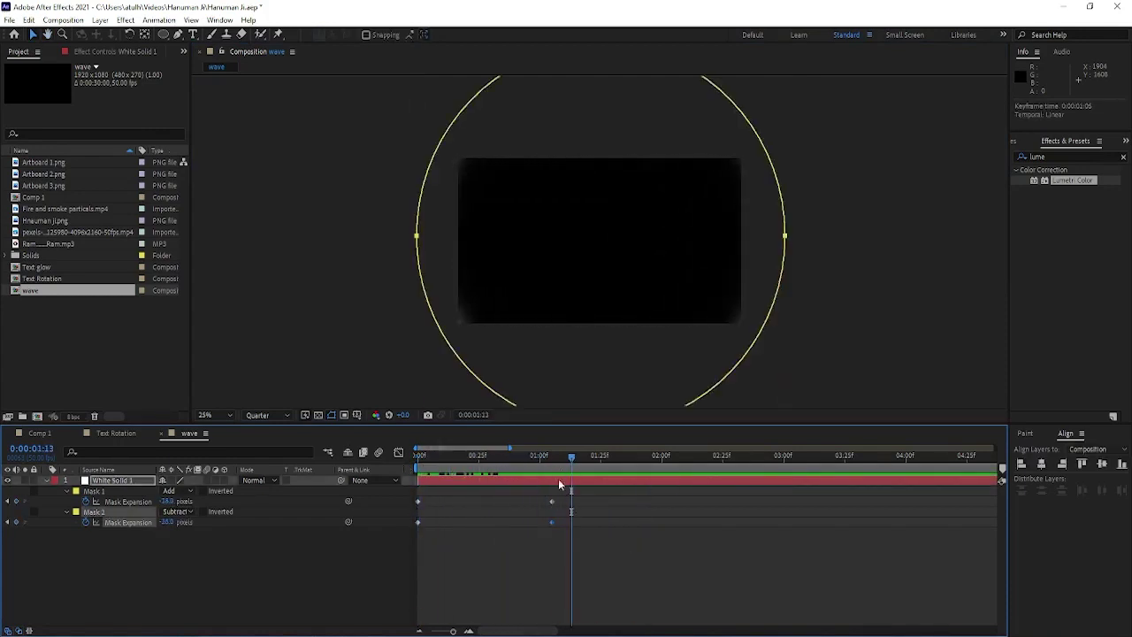
{"action": "left_click", "coordinate": [656, 310]}
{"action": "key", "text": "comma"}
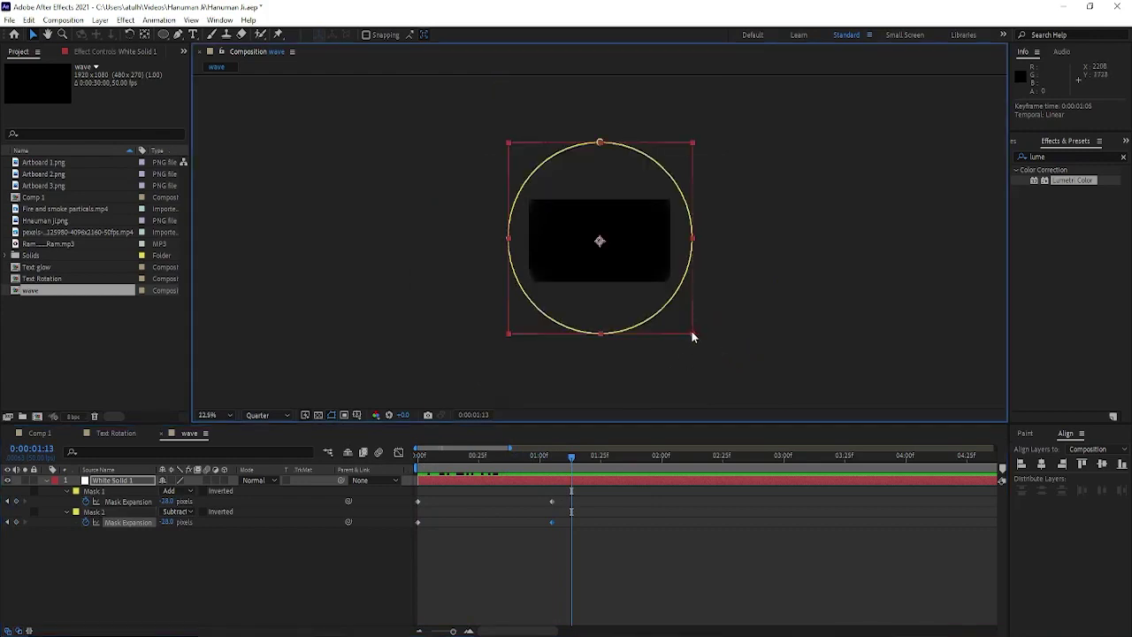
{"action": "key", "text": "space"}
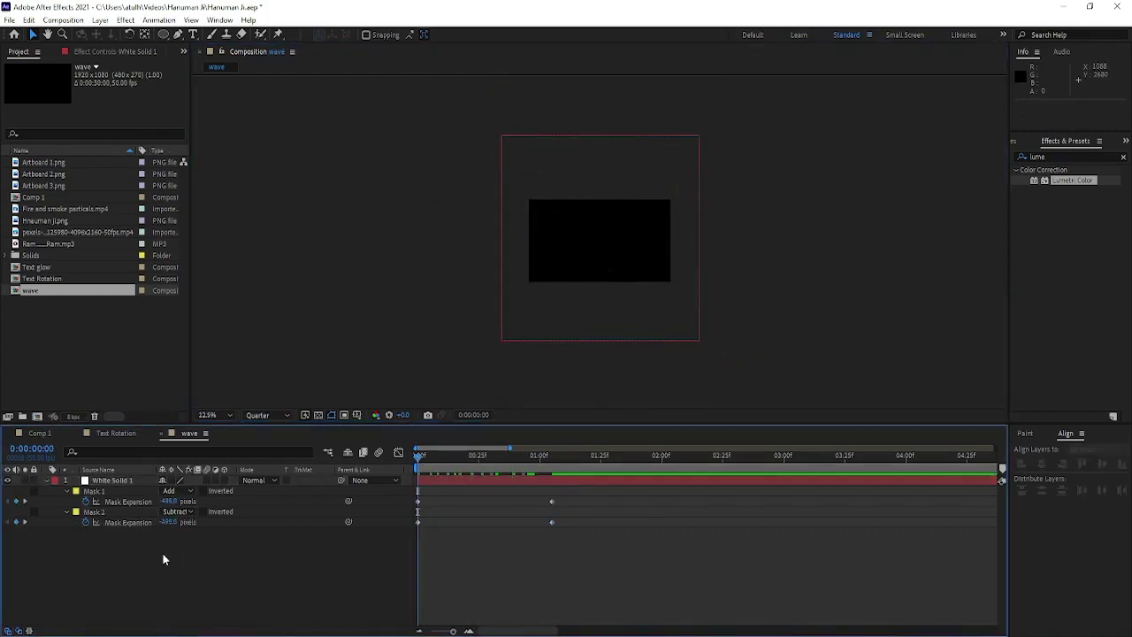
Add a new adjustment layer to the wave composition.
{"action": "right_click", "coordinate": [141, 531]}
{"action": "mouse_move", "coordinate": [150, 374]}
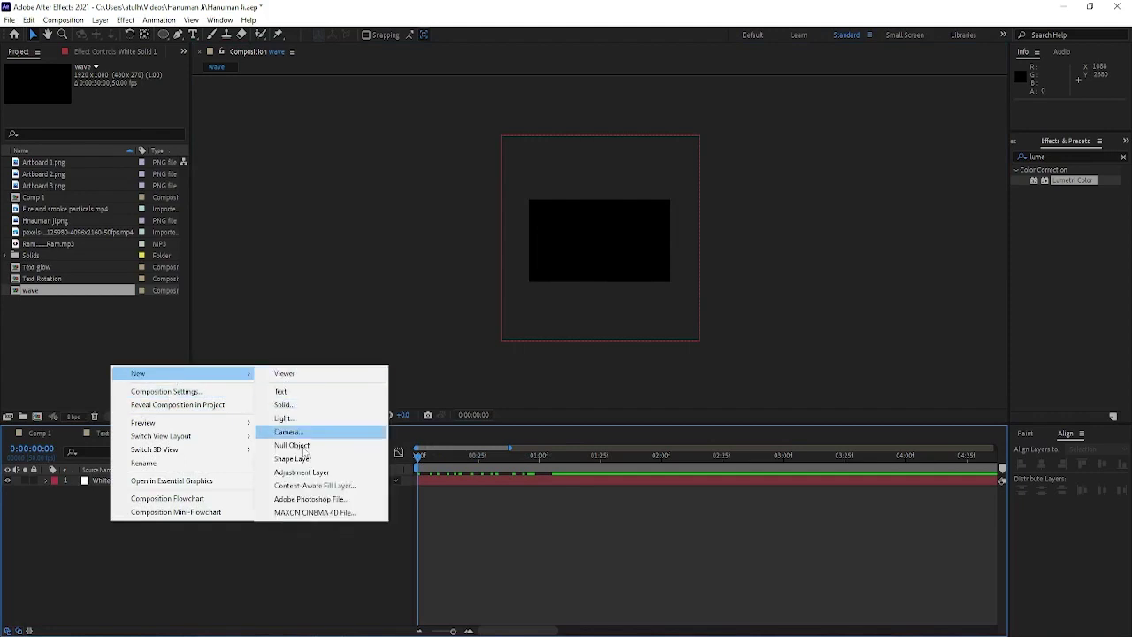
{"action": "left_click", "coordinate": [345, 471]}
Apply Displacement Map to the adjustment layer with White Solid 1 as the map layer.
{"action": "key", "text": "ctrl+5"}
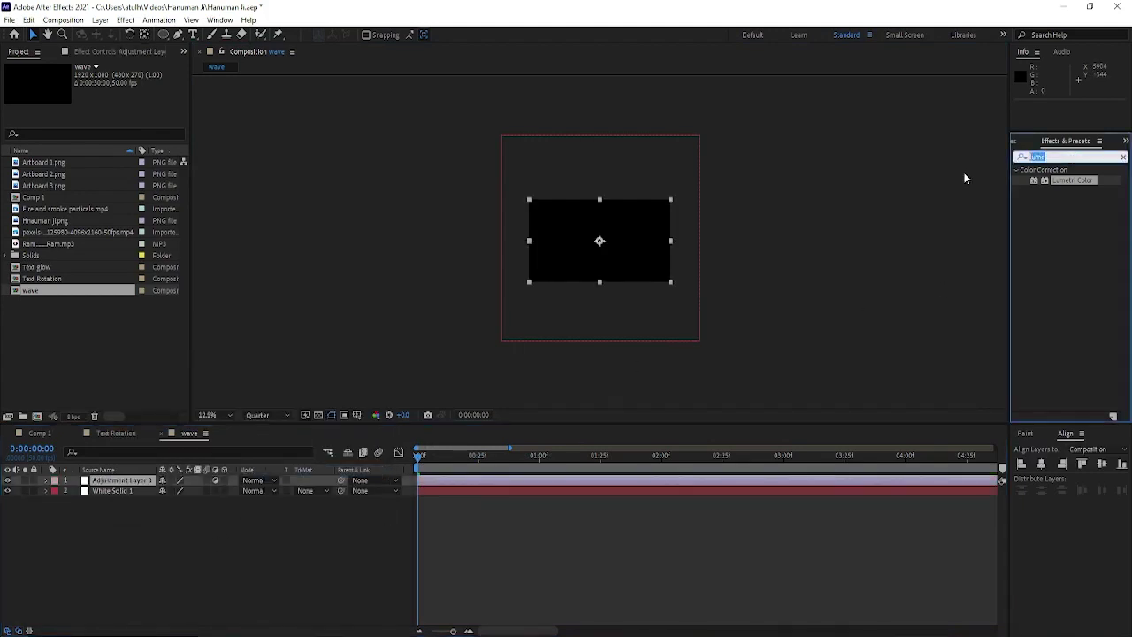
{"action": "type", "text": "displ"}
{"action": "left_click_drag", "start_coordinate": [1061, 222], "coordinate": [269, 452]}
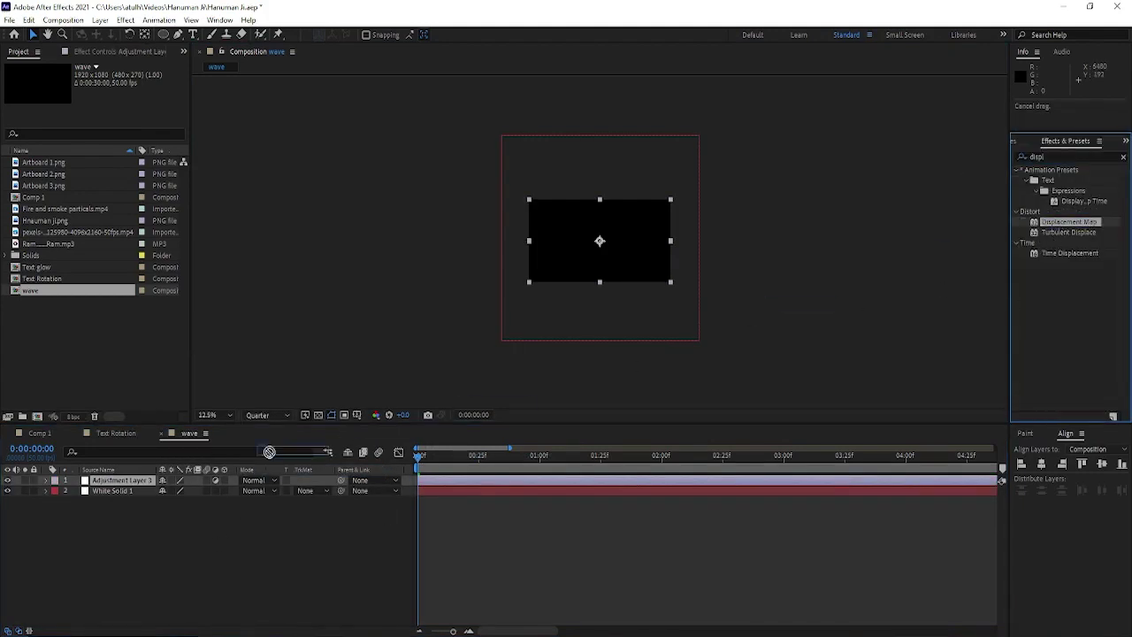
{"action": "left_click_drag", "start_coordinate": [124, 491], "coordinate": [122, 482]}
{"action": "left_click", "coordinate": [122, 88]}
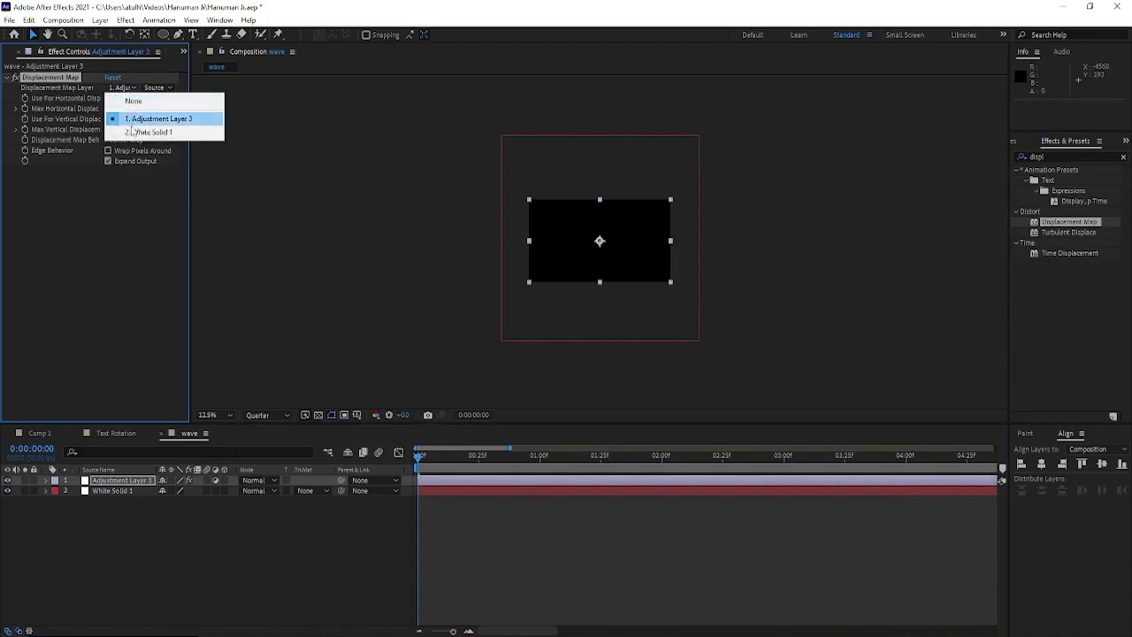
{"action": "left_click", "coordinate": [142, 132]}
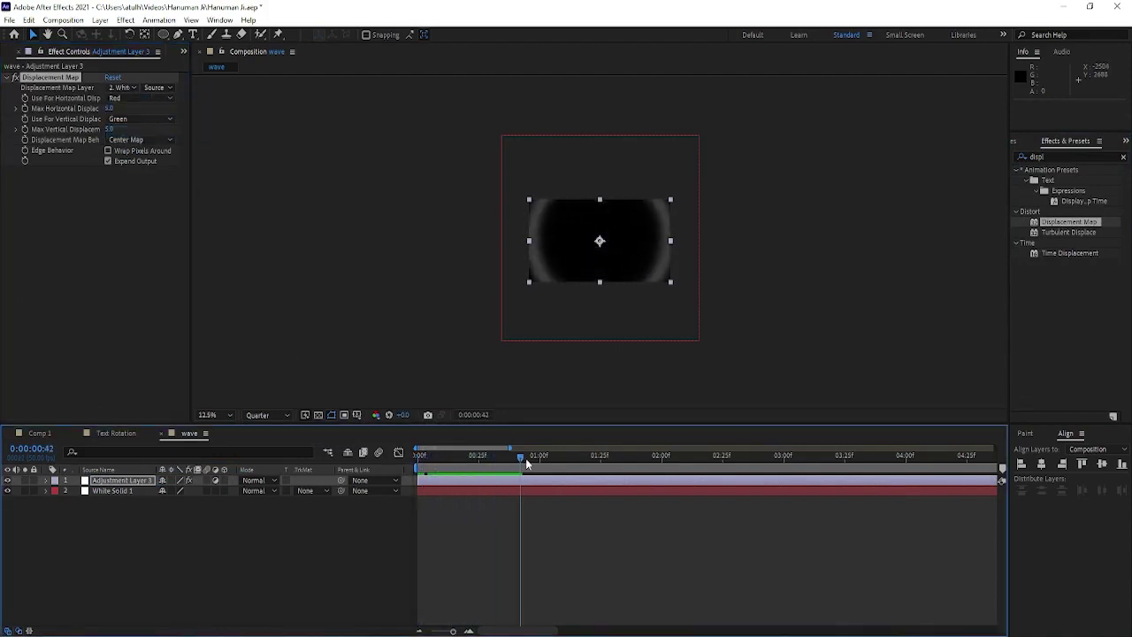
Apply Easy Ease (F9) to White Solid 1's mask expansion keyframes and preview the ring.
{"action": "left_click_drag", "start_coordinate": [418, 458], "coordinate": [262, 460]}
{"action": "left_click", "coordinate": [112, 491]}
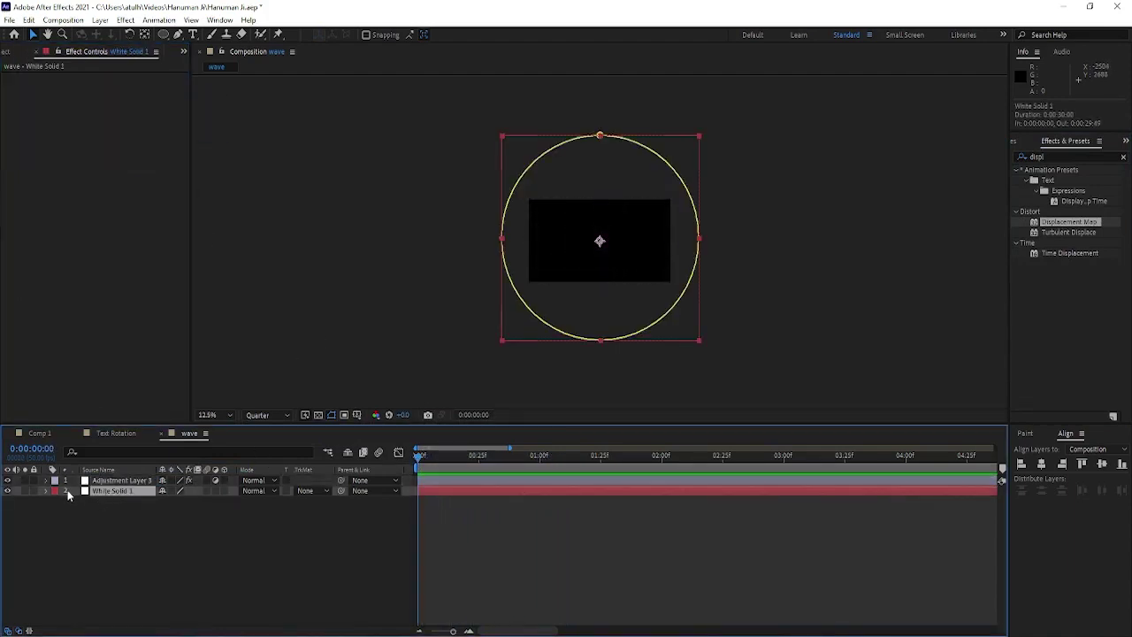
{"action": "left_click_drag", "start_coordinate": [659, 509], "coordinate": [268, 576]}
{"action": "key", "text": "F9"}
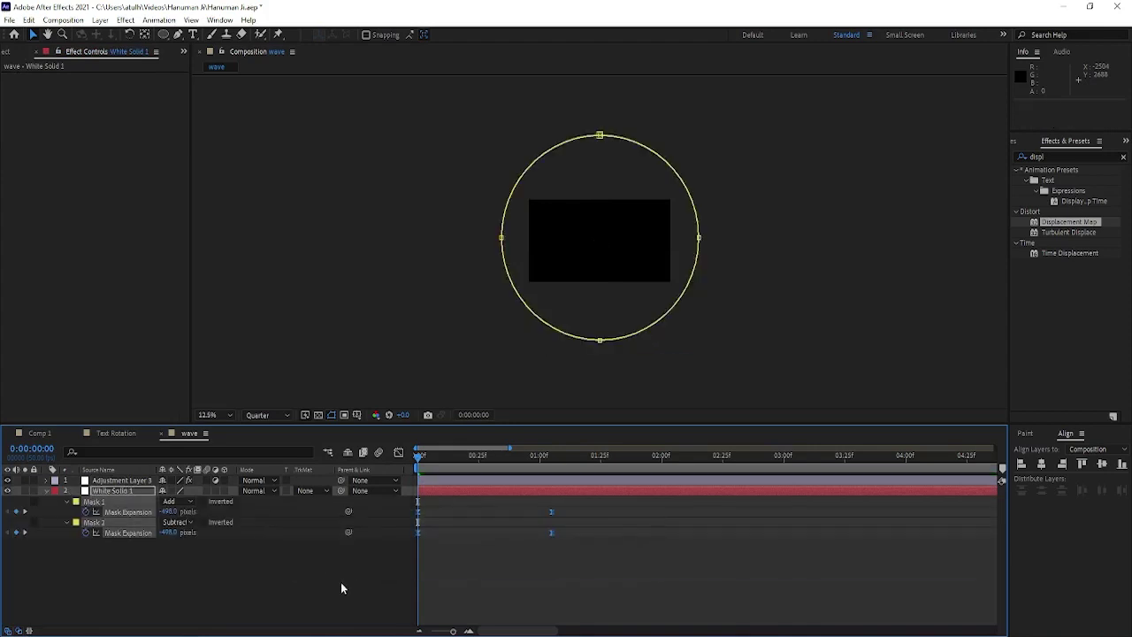
{"action": "left_click", "coordinate": [112, 491]}
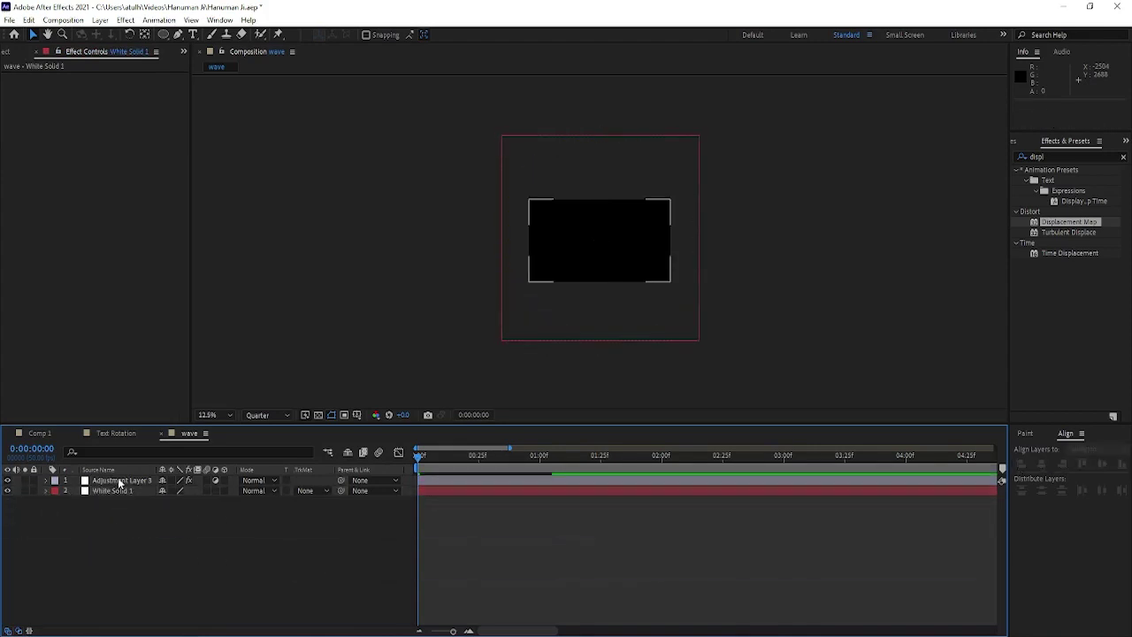
{"action": "left_click", "coordinate": [118, 481]}
{"action": "left_click", "coordinate": [116, 490]}
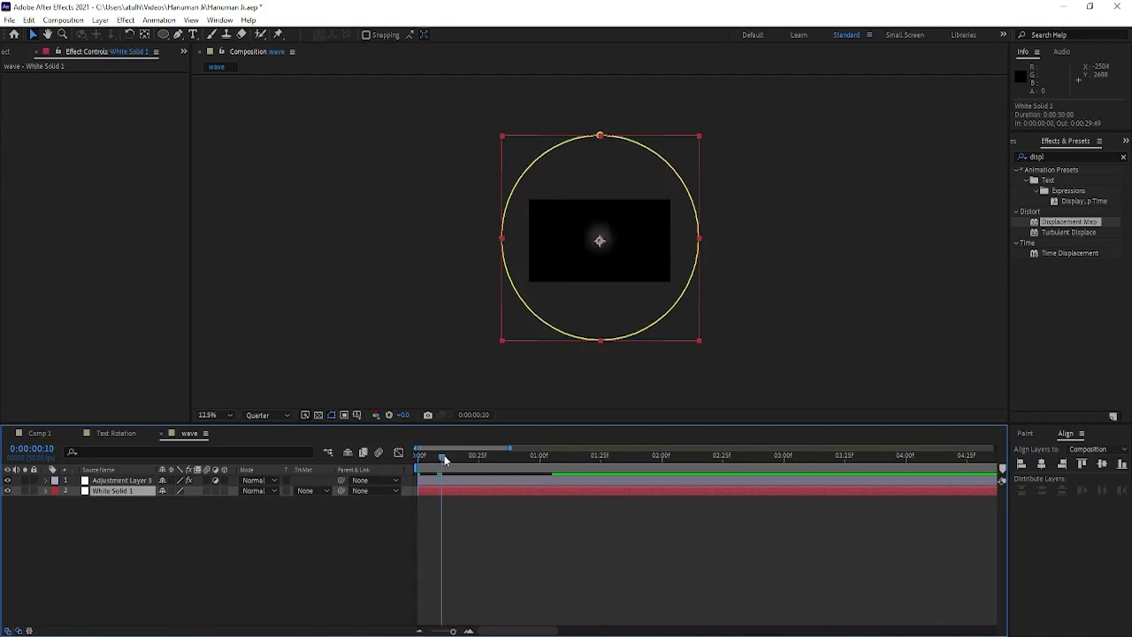
{"action": "scroll", "coordinate": [425, 501], "scroll_direction": "up", "scroll_amount": 3}
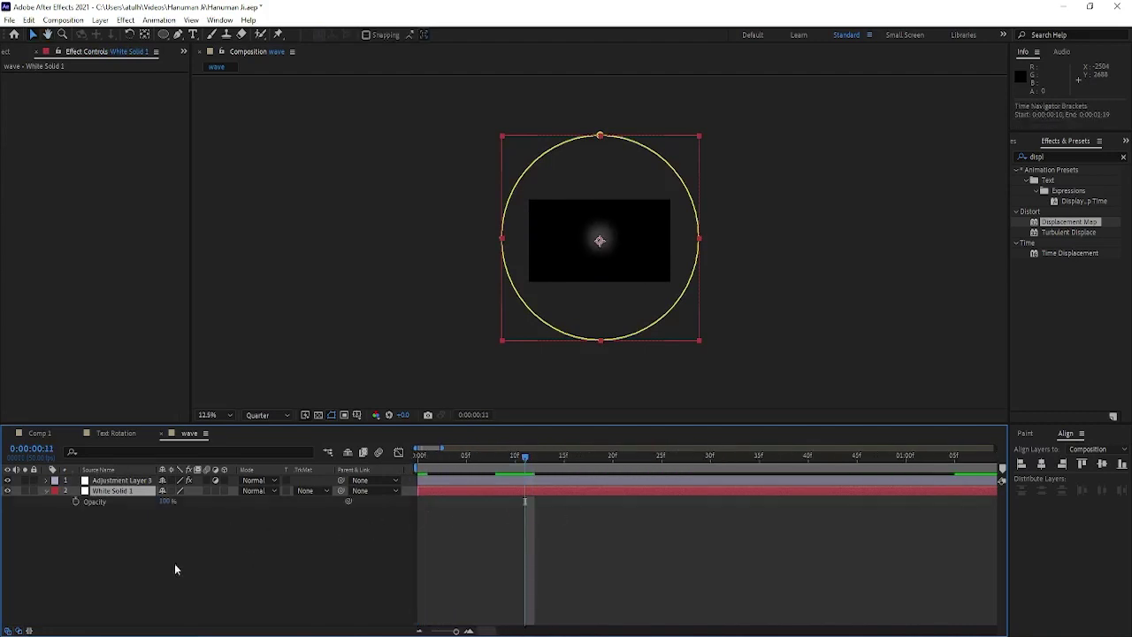
{"action": "key", "text": "space"}
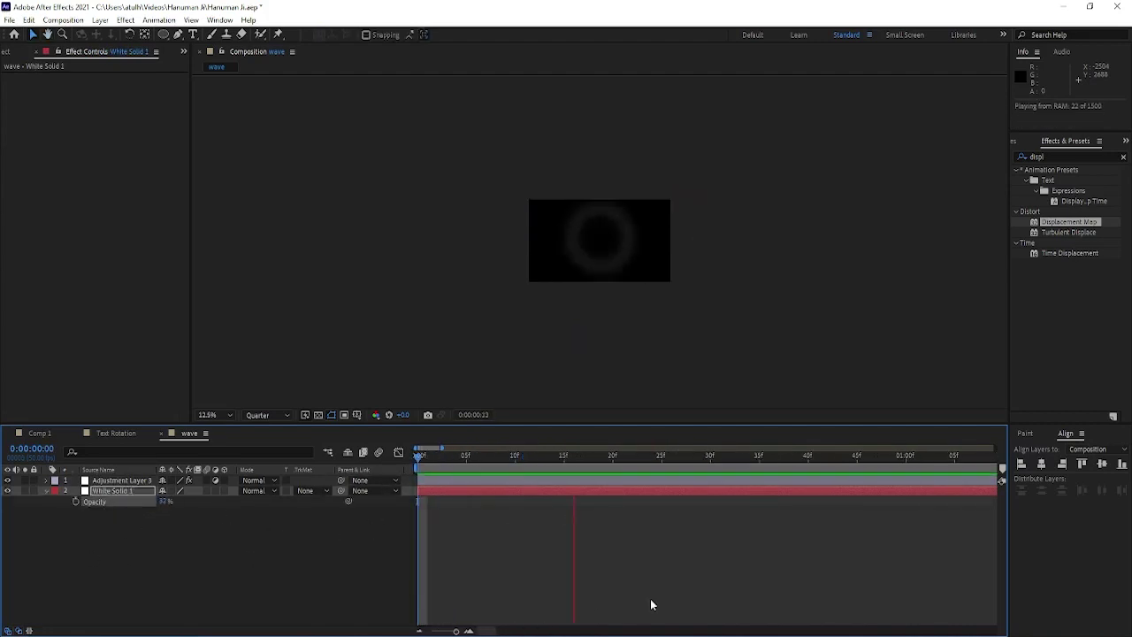
{"action": "key", "text": "space"}
Set Adjustment Layer 3's Displacement Map maximum horizontal to 100 and vertical to 15, then preview.
{"action": "left_click", "coordinate": [118, 480]}
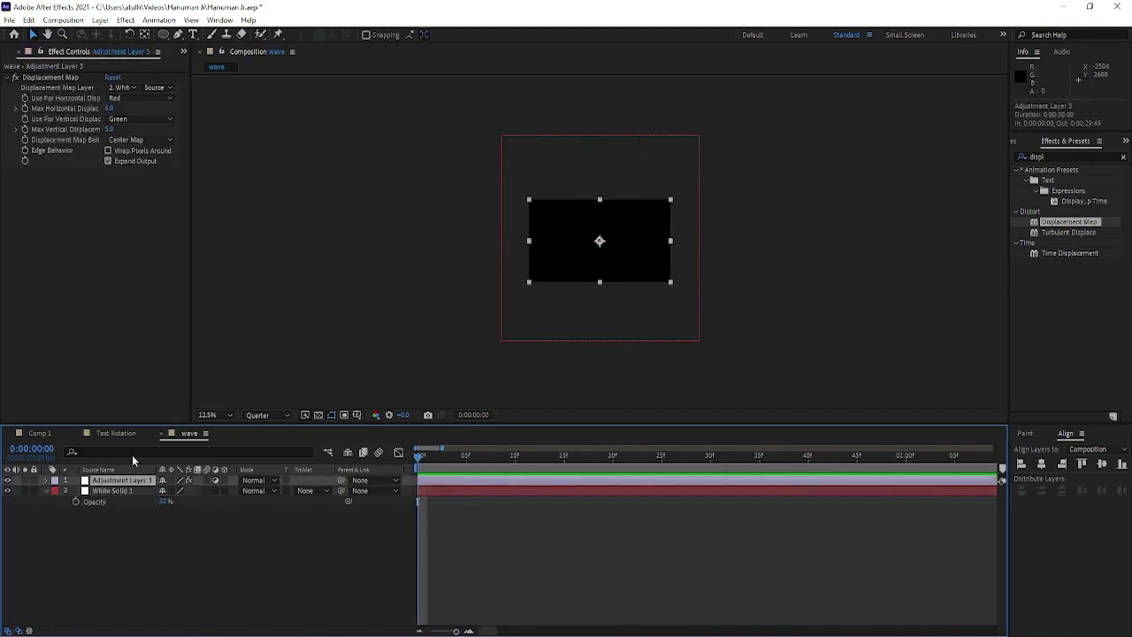
{"action": "left_click", "coordinate": [107, 108]}
{"action": "type", "text": "100"}
{"action": "key", "text": "Return"}
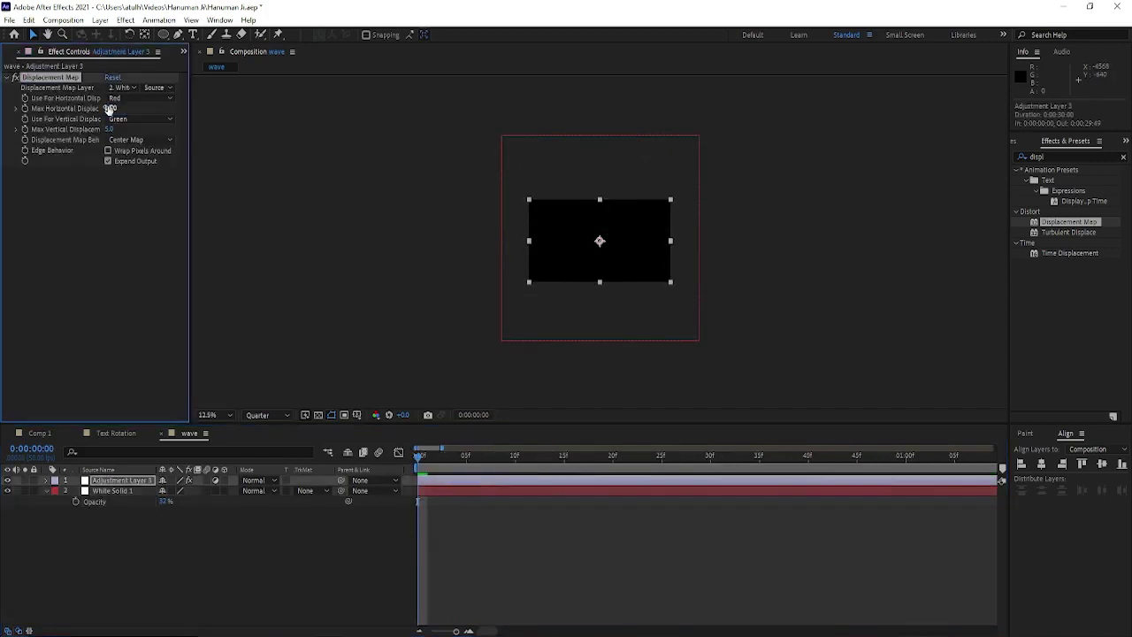
{"action": "left_click_drag", "start_coordinate": [421, 459], "coordinate": [448, 459]}
{"action": "left_click", "coordinate": [111, 129]}
{"action": "type", "text": "15"}
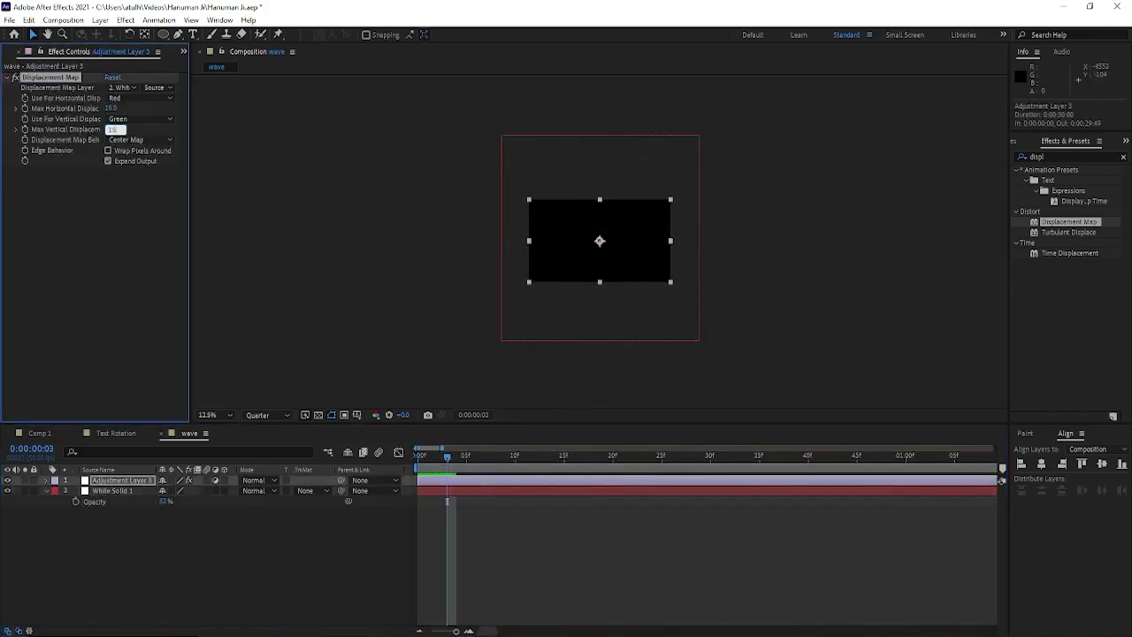
{"action": "key", "text": "space"}
{"action": "key", "text": "space"}
{"action": "key", "text": "semicolon"}
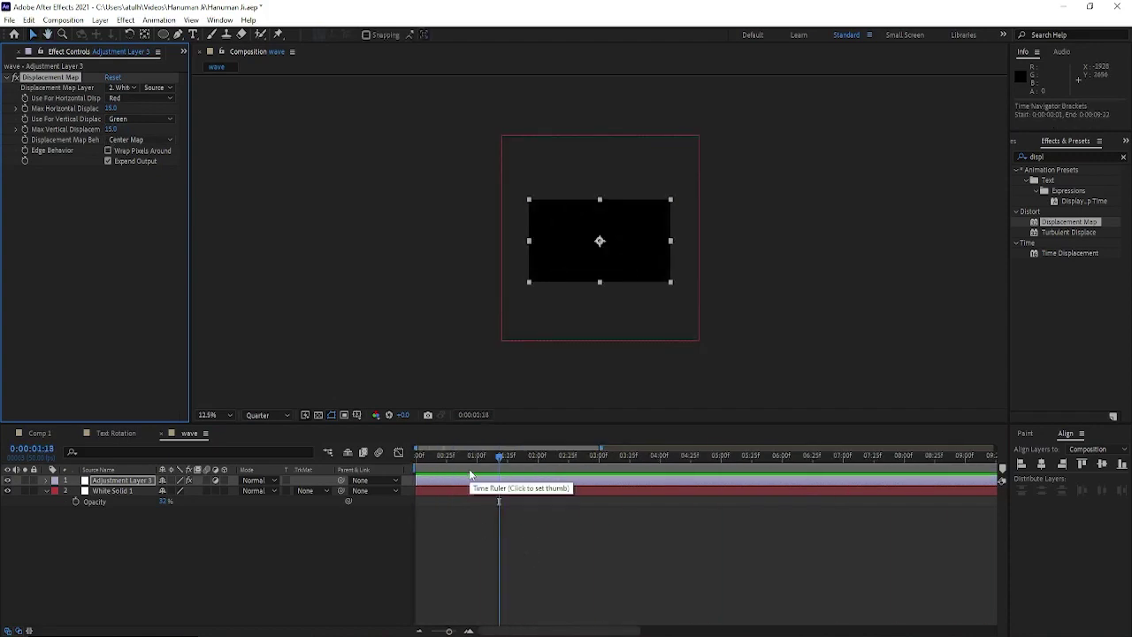
{"action": "key", "text": "Home"}
Drag the wave composition from the Project panel onto the top of Comp 1's layers.
{"action": "left_click", "coordinate": [39, 434]}
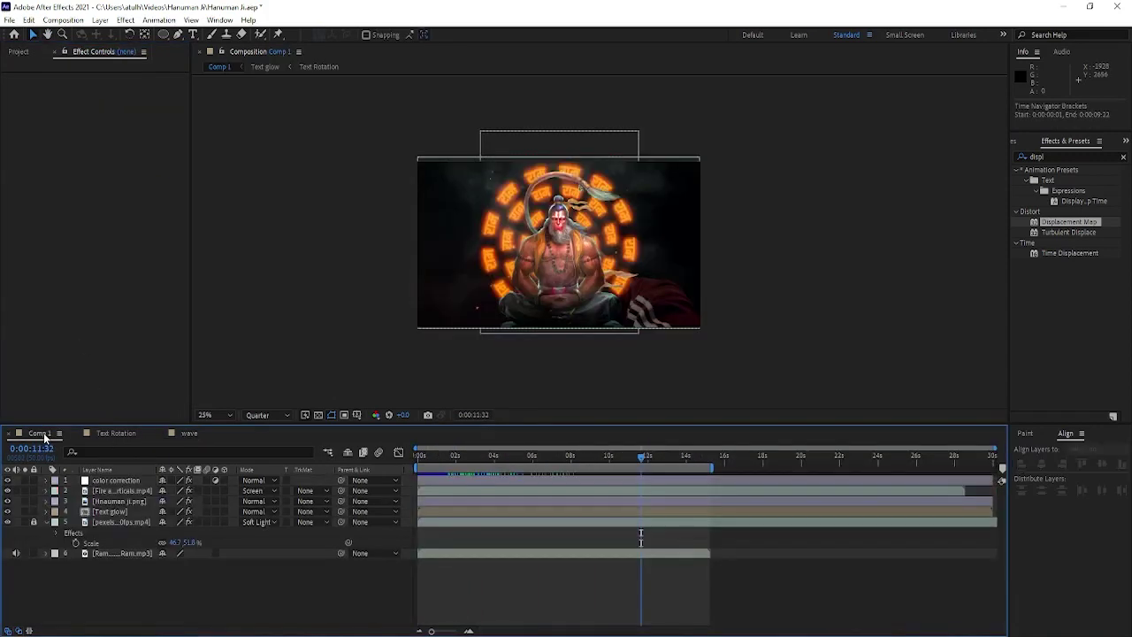
{"action": "left_click", "coordinate": [116, 433]}
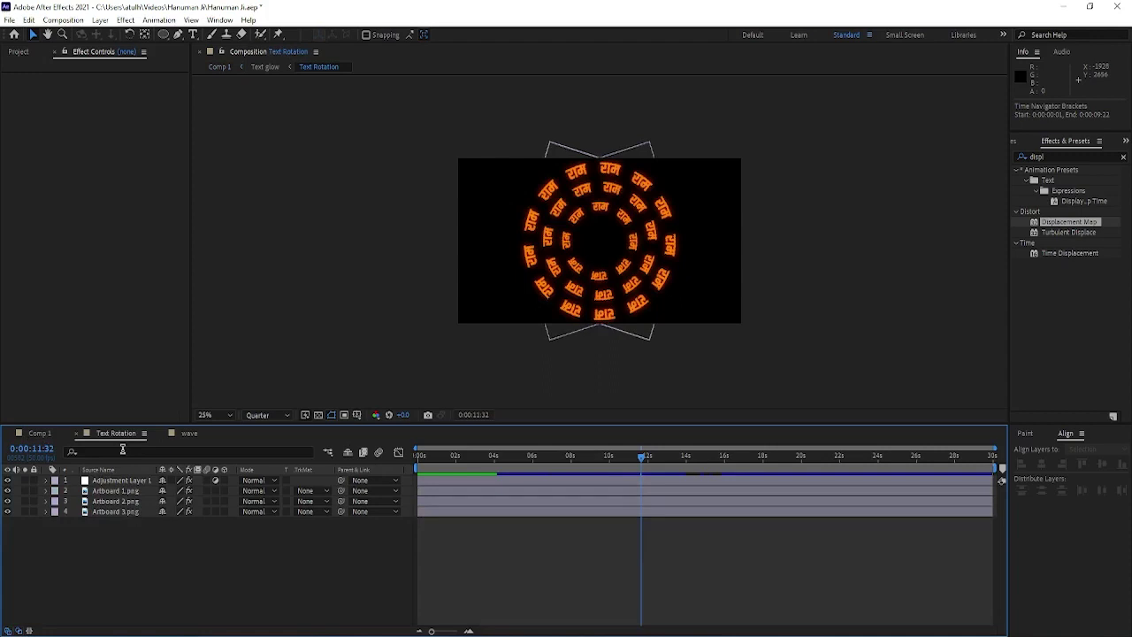
{"action": "left_click", "coordinate": [39, 433]}
{"action": "left_click", "coordinate": [18, 51]}
{"action": "left_click_drag", "start_coordinate": [30, 290], "coordinate": [90, 480]}
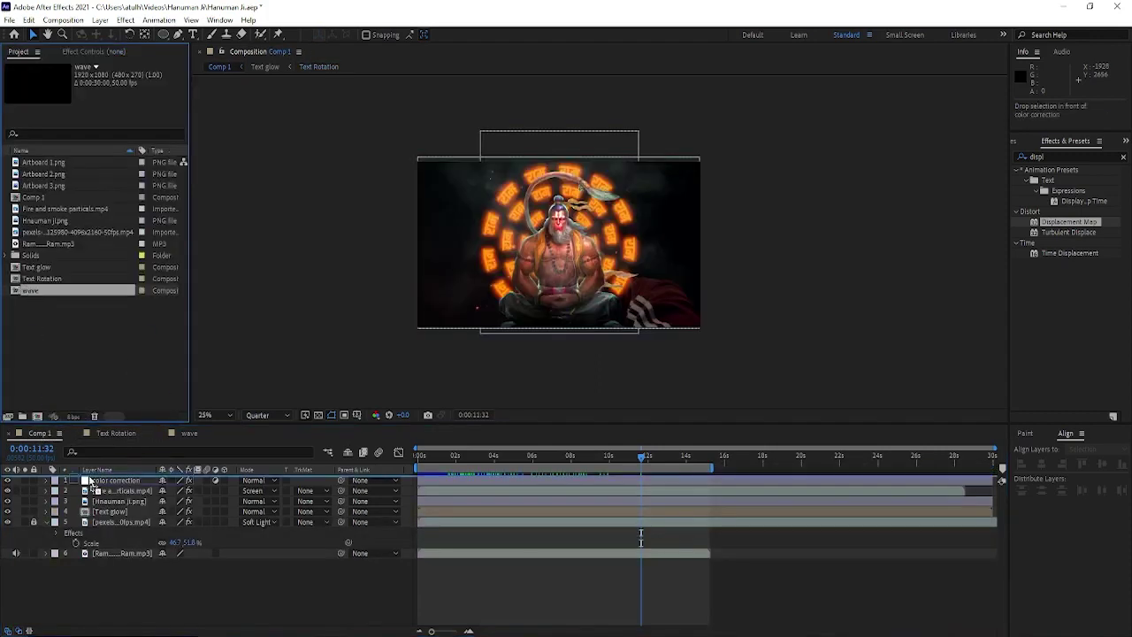
Preview Comp 1 with the wave shockwave playing over the Hanuman scene.
{"action": "key", "text": "space"}
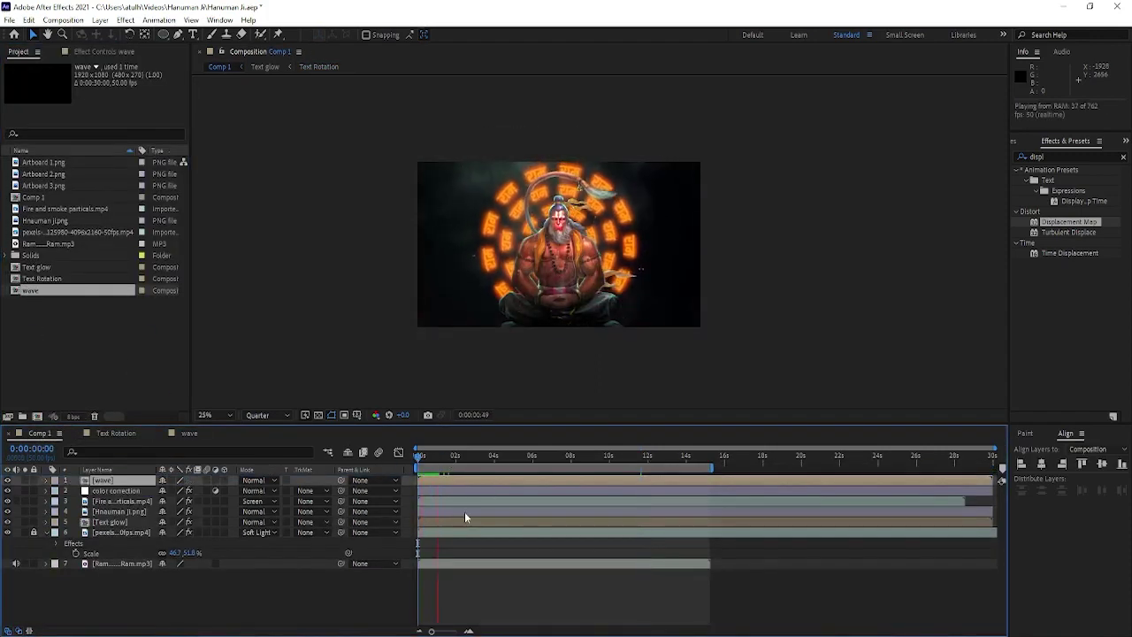
{"action": "left_click", "coordinate": [443, 479]}
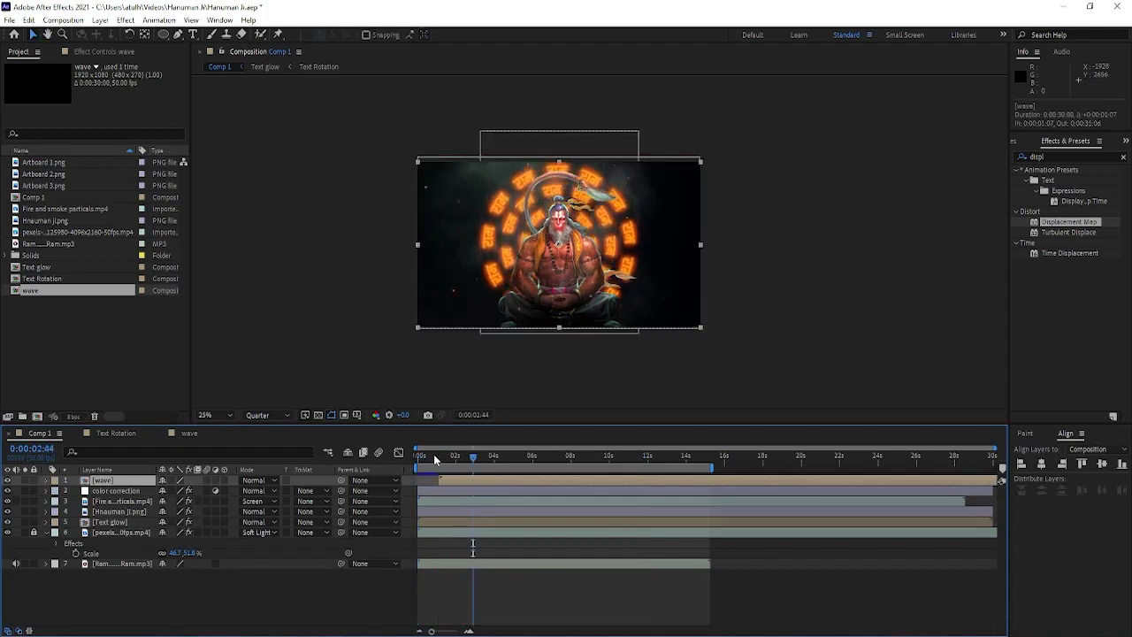
{"action": "key", "text": "space"}
{"action": "scroll", "coordinate": [438, 489], "scroll_direction": "up", "scroll_amount": 3}
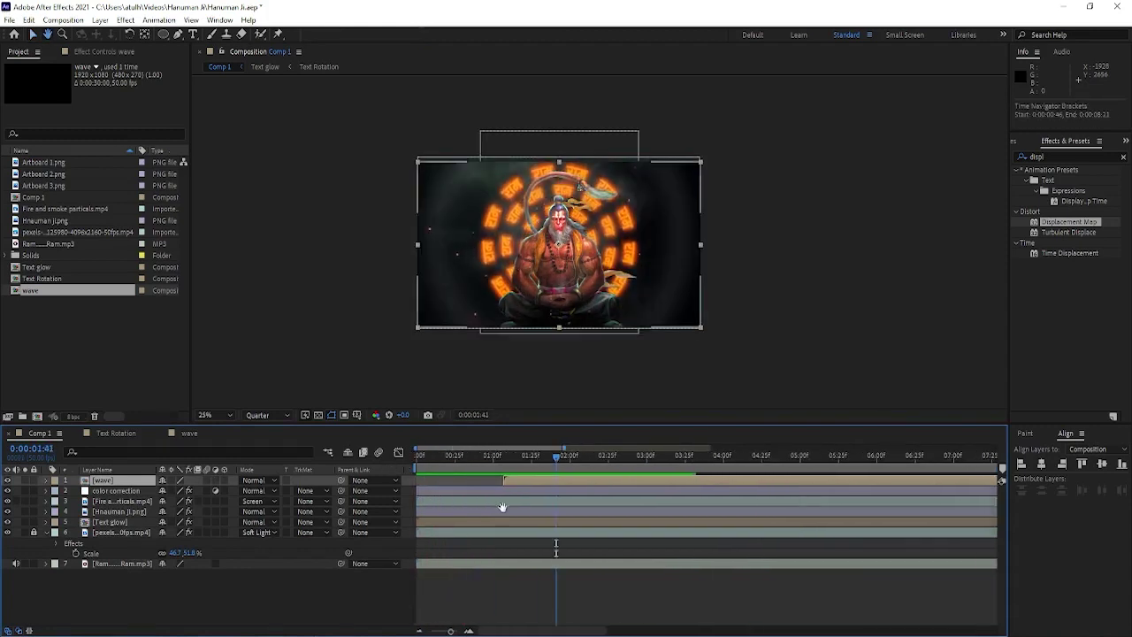
{"action": "key", "text": "space"}
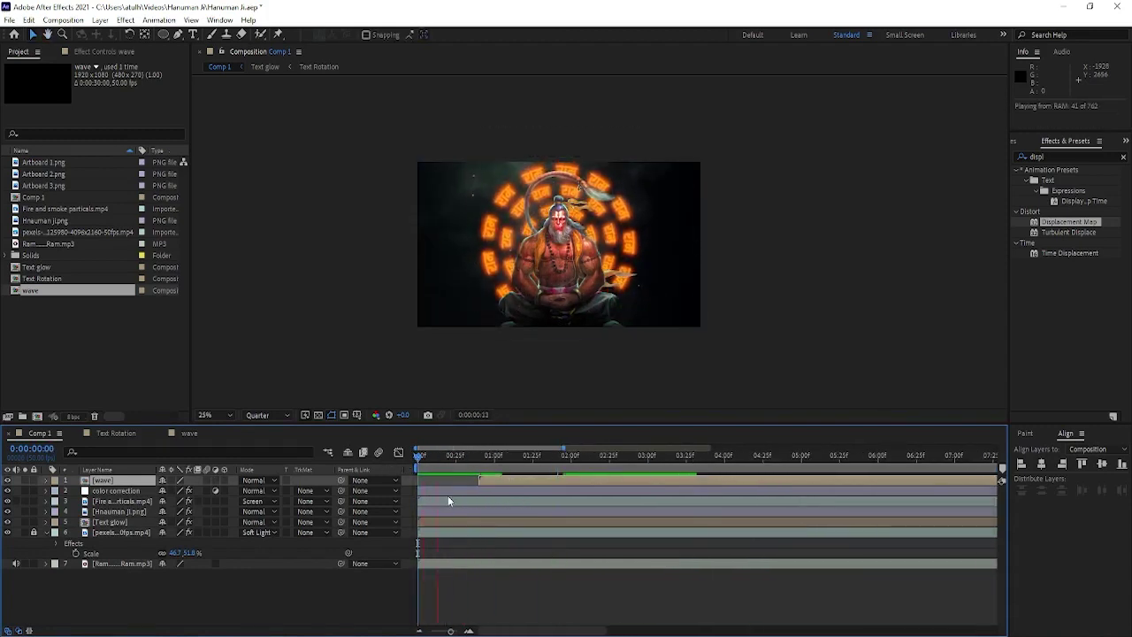
{"action": "key", "text": "space"}
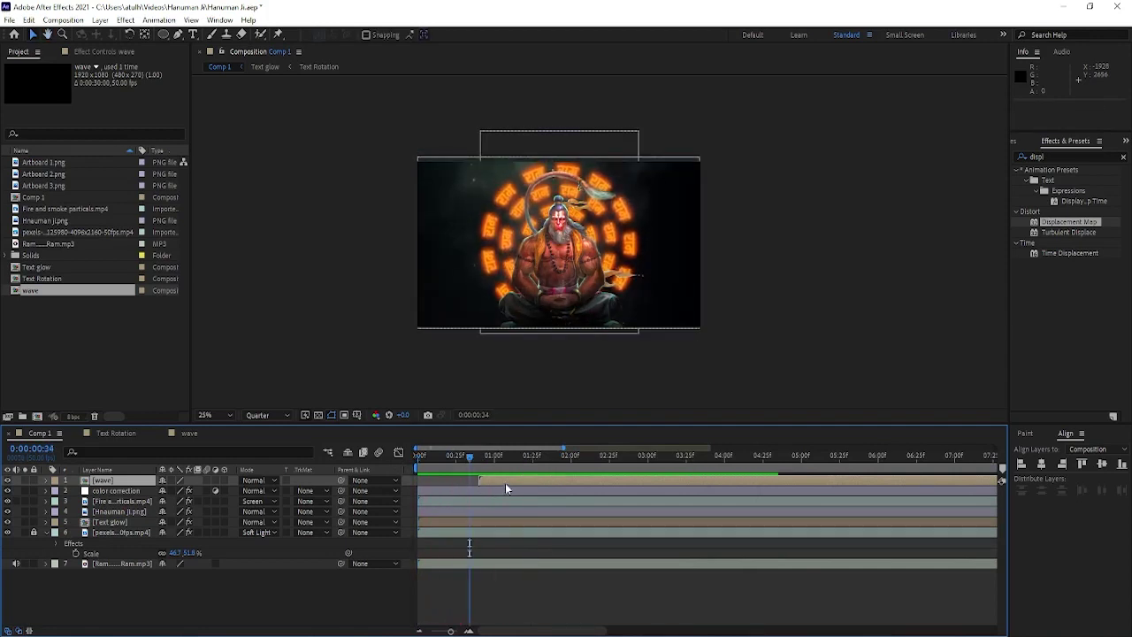
{"action": "key", "text": "space"}
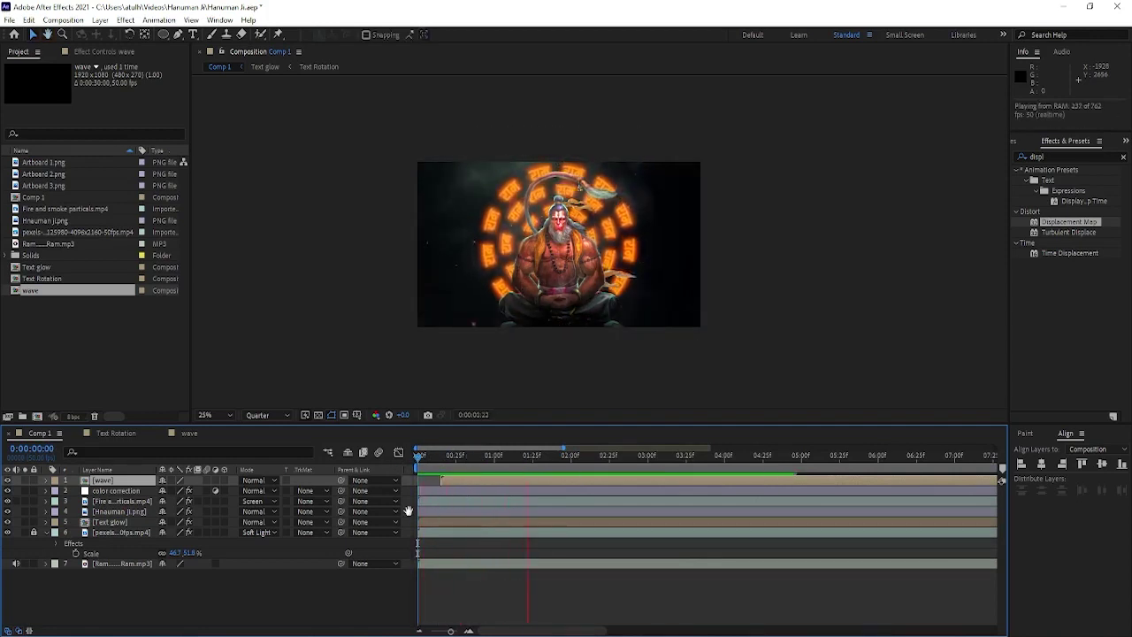
Zoom the timeline in and preview the shockwave from frame 6.
{"action": "key", "text": "space"}
{"action": "scroll", "coordinate": [472, 514], "scroll_direction": "up", "scroll_amount": 5}
{"action": "left_click_drag", "start_coordinate": [487, 514], "coordinate": [596, 494]}
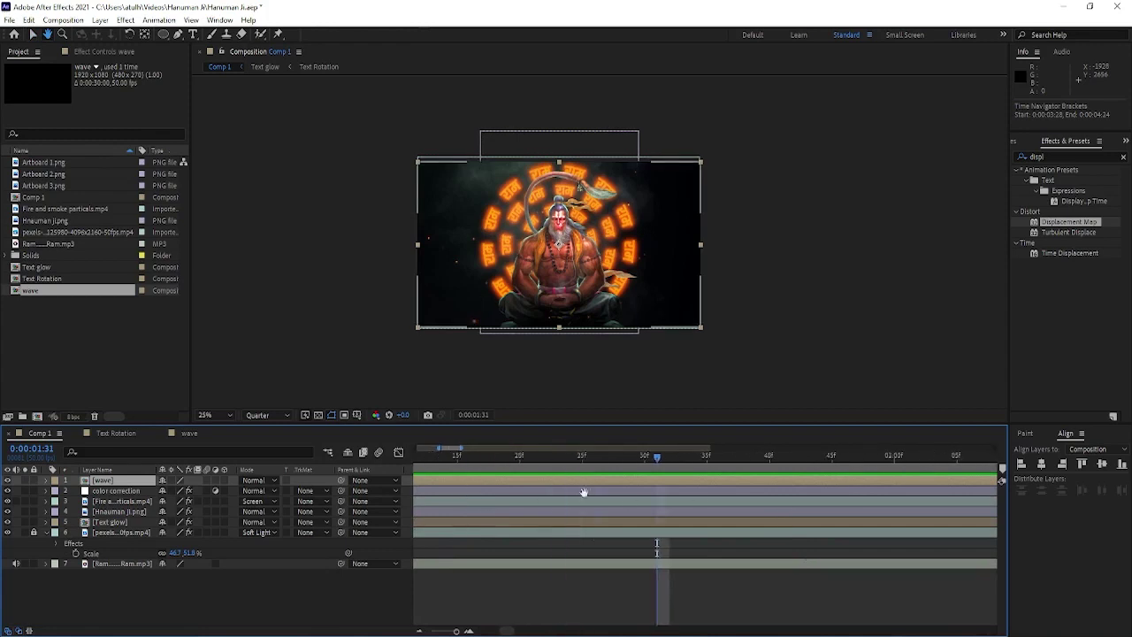
{"action": "left_click", "coordinate": [490, 456]}
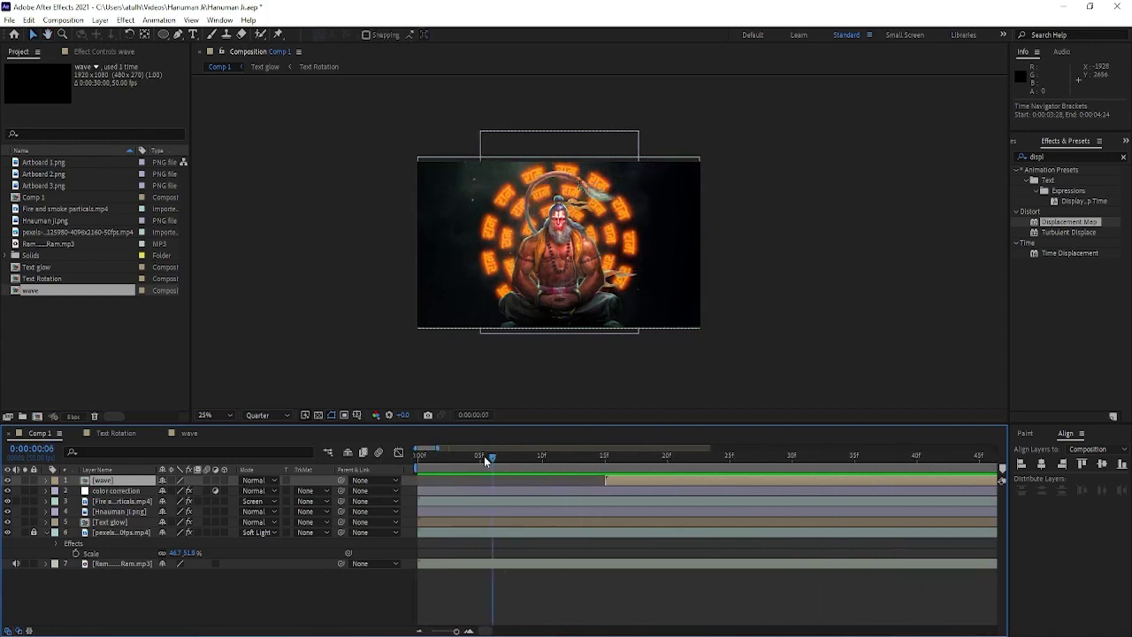
{"action": "key", "text": "space"}
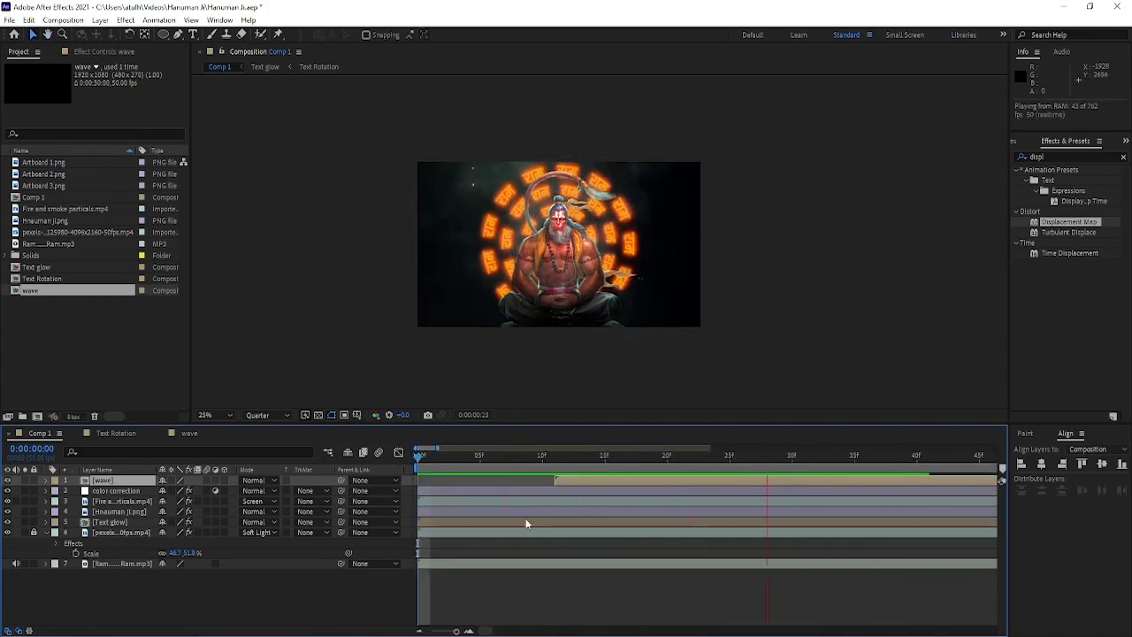
{"action": "key", "text": "space"}
{"action": "scroll", "coordinate": [496, 486], "scroll_direction": "down", "scroll_amount": 5}
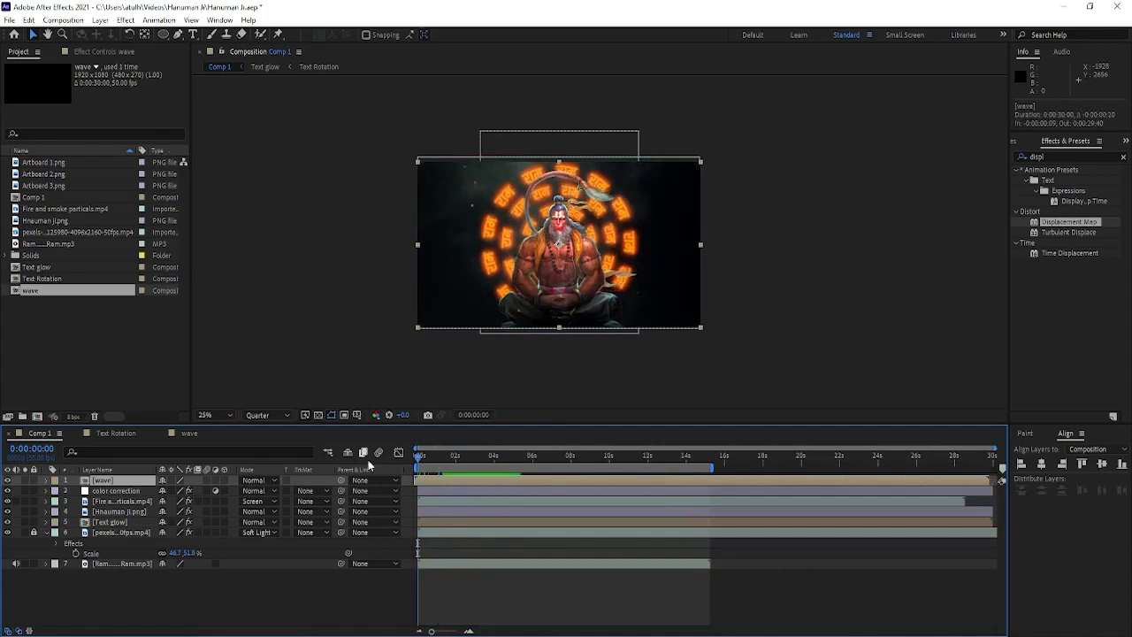
Play Comp 1 from the start to watch the wave, then open the wave composition.
{"action": "key", "text": "space"}
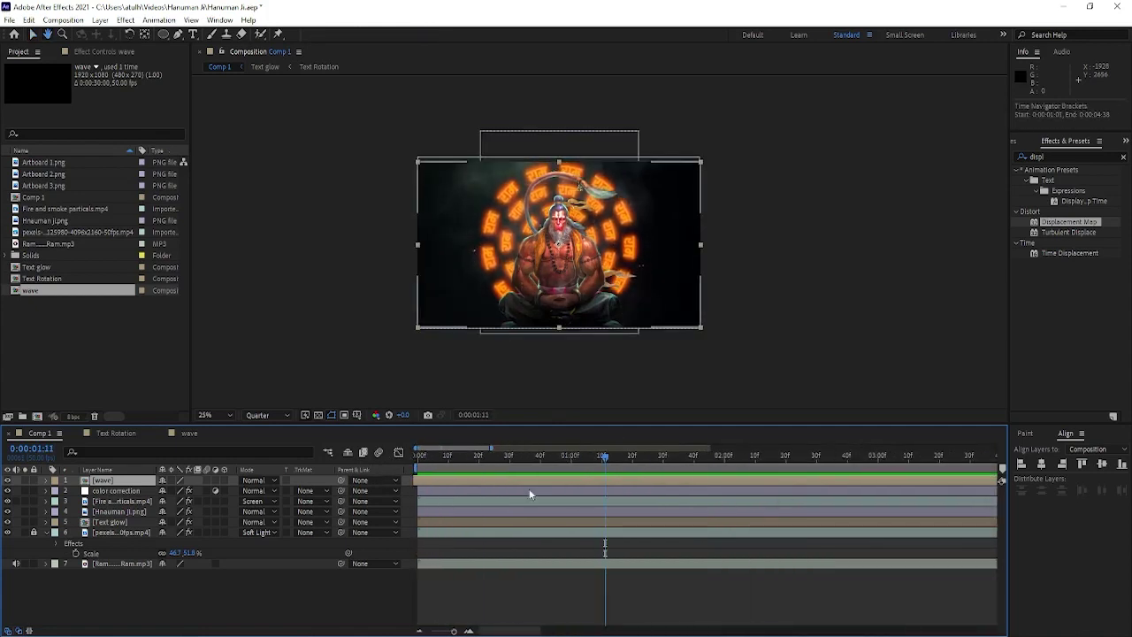
{"action": "key", "text": "Home"}
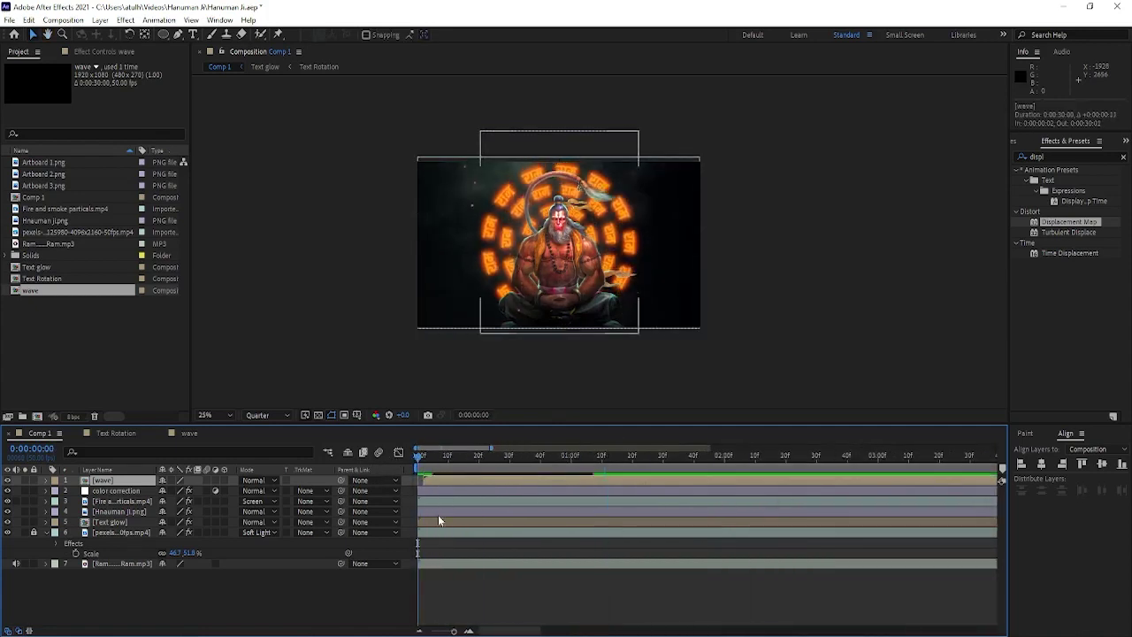
{"action": "key", "text": "space"}
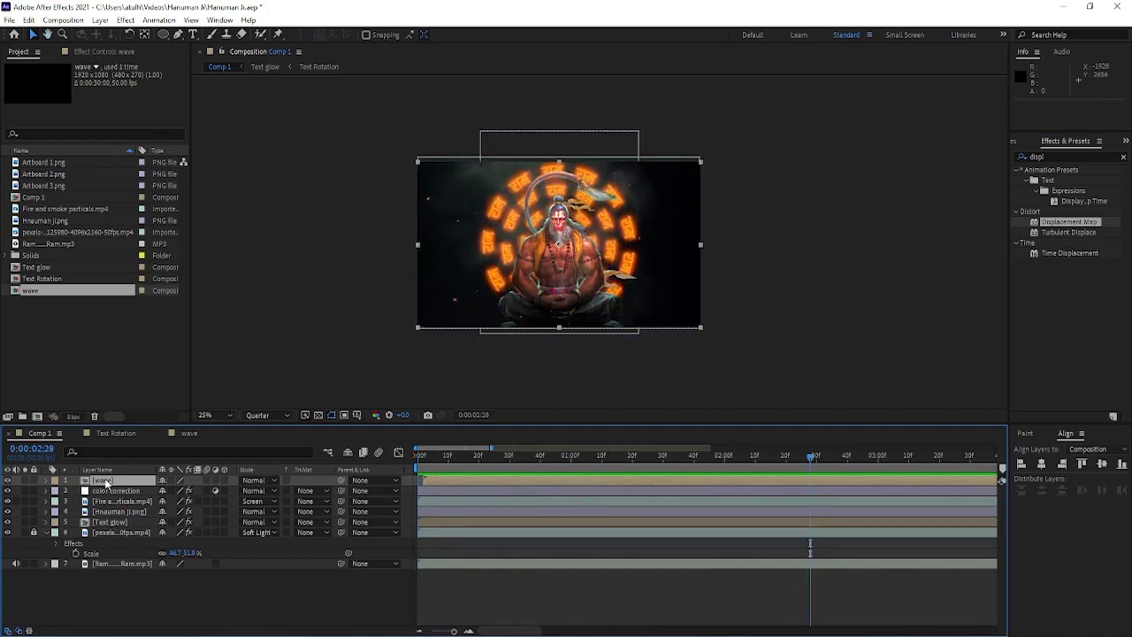
{"action": "left_click", "coordinate": [185, 433]}
Shift White Solid 1's end Mask Expansion keyframes slightly later and preview the ring expansion.
{"action": "left_click", "coordinate": [107, 491]}
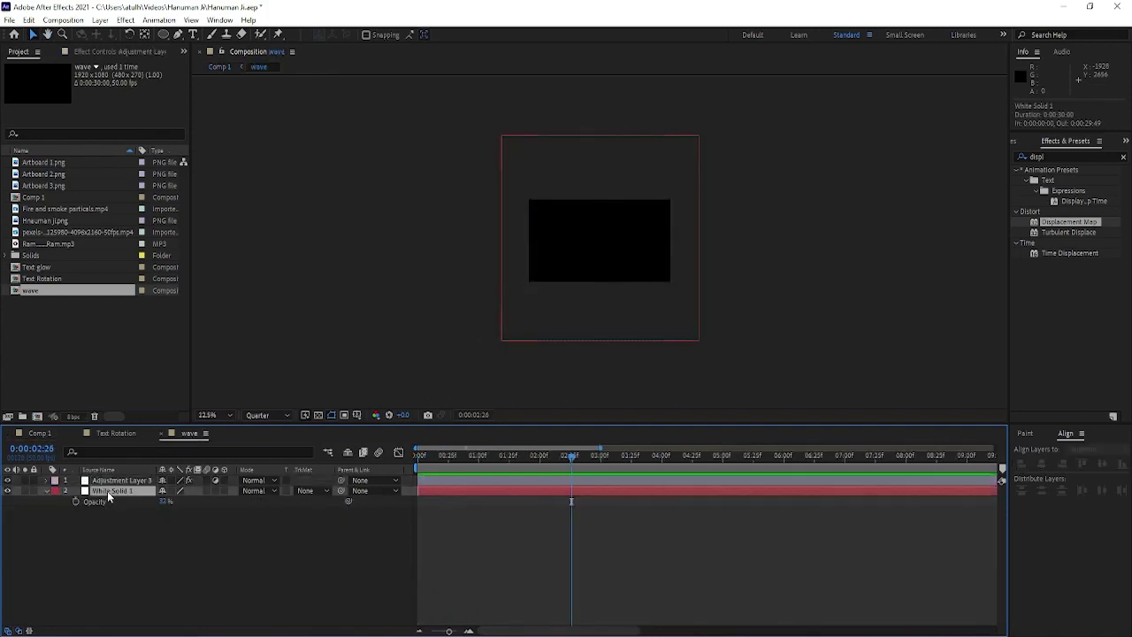
{"action": "key", "text": "u"}
{"action": "mouse_move", "coordinate": [493, 580]}
{"action": "left_mouse_down"}
{"action": "mouse_move", "coordinate": [474, 504]}
{"action": "mouse_move", "coordinate": [519, 512]}
{"action": "left_mouse_up"}
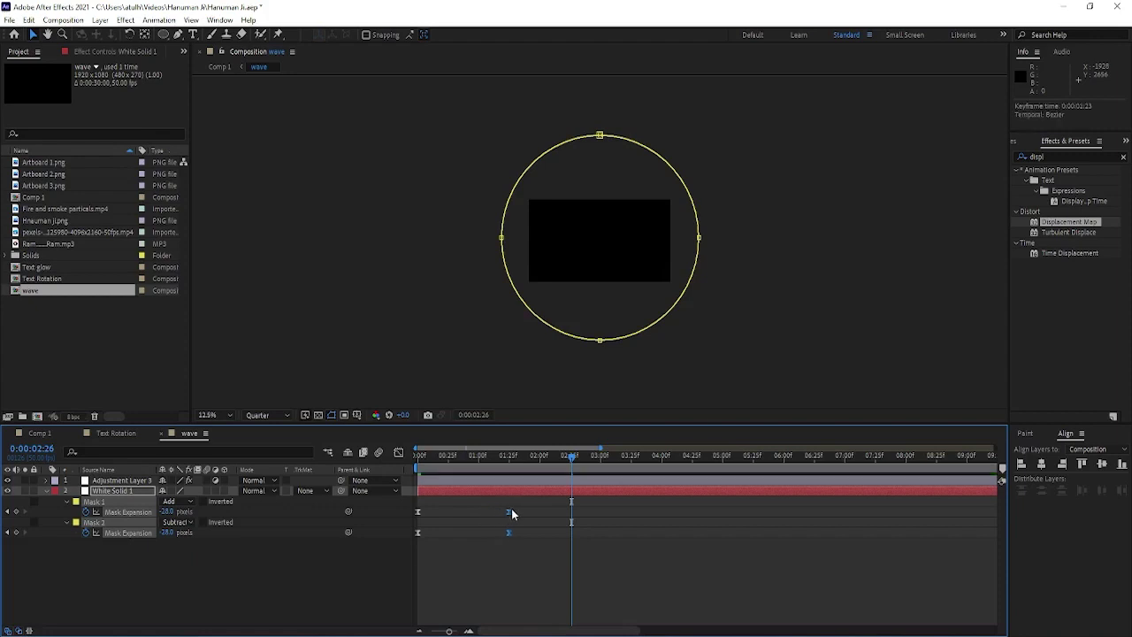
{"action": "left_click", "coordinate": [460, 474]}
{"action": "key", "text": "space"}
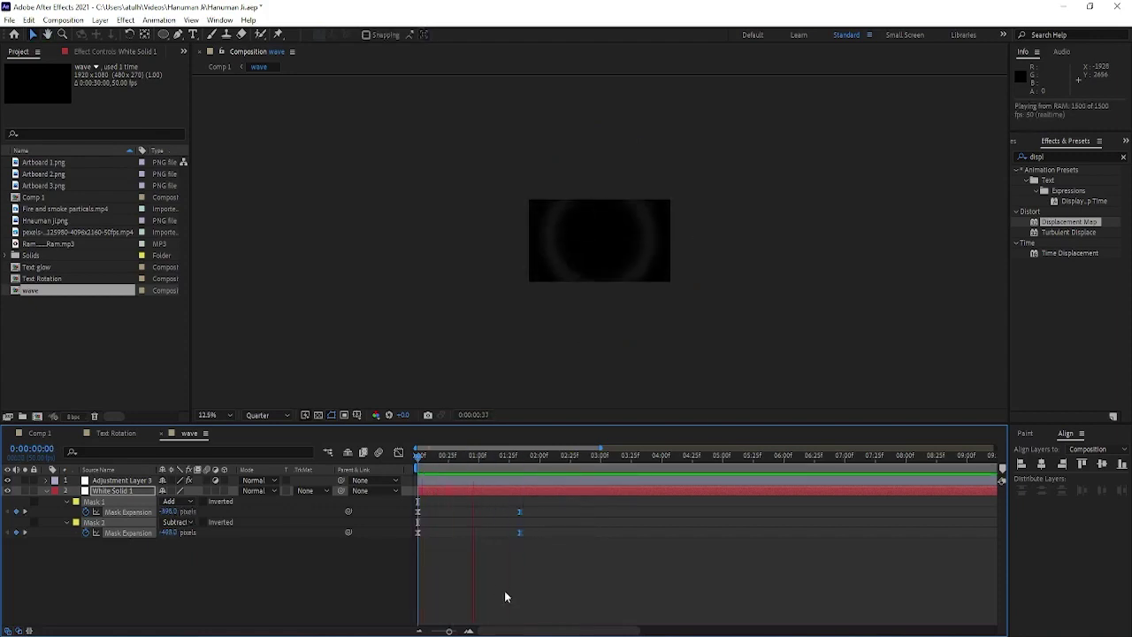
Show only the wave layer's Opacity, then preview Comp 1 with the updated wave.
{"action": "key", "text": "t"}
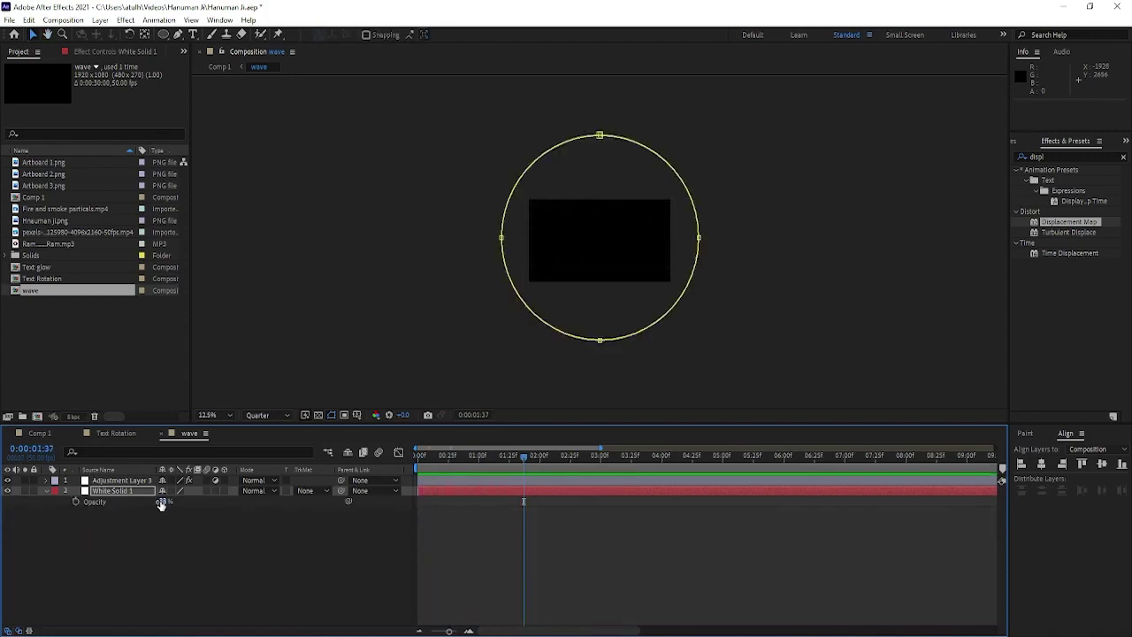
{"action": "left_click", "coordinate": [39, 432]}
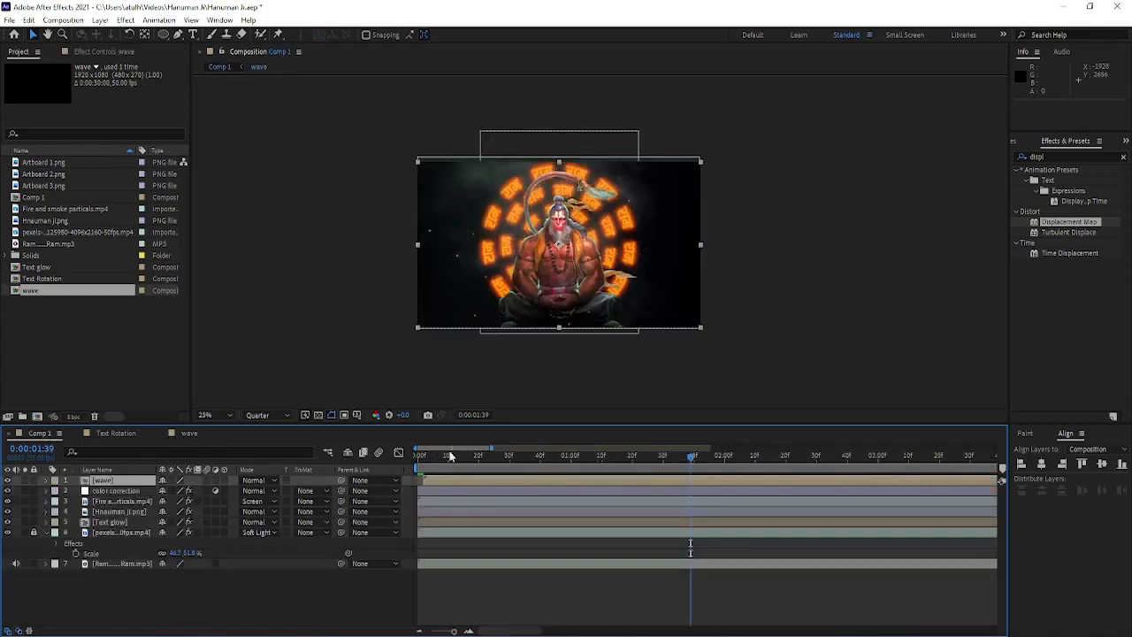
{"action": "key", "text": "space"}
{"action": "key", "text": "space"}
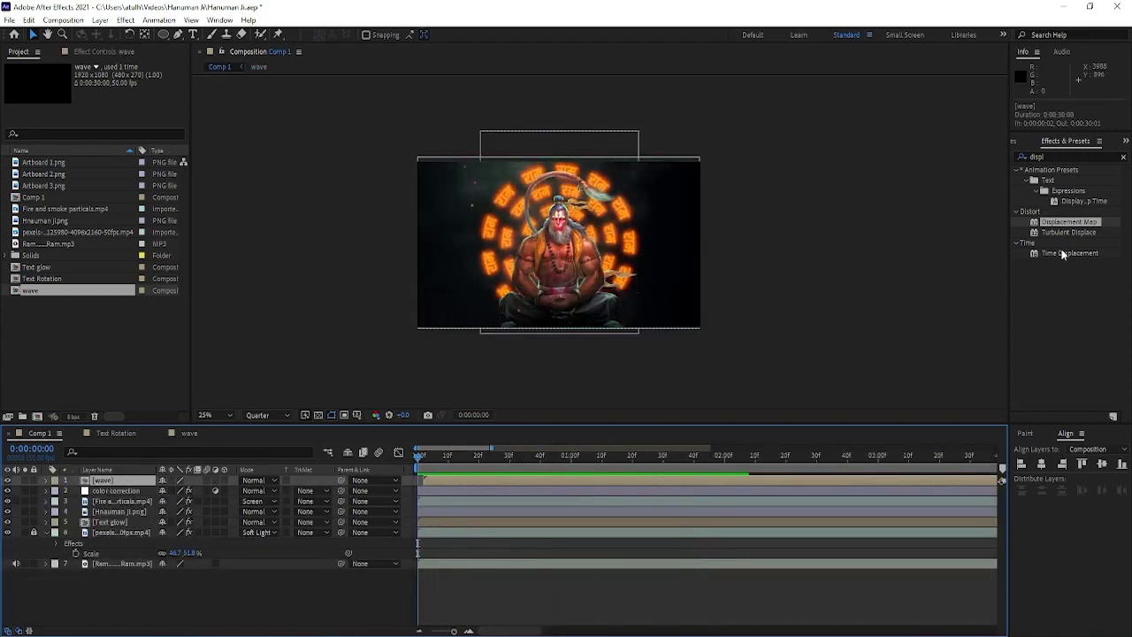
Apply Turbulent Displace to the wave layer with displacement type Twist and preview the twisted shockwave.
{"action": "left_click_drag", "start_coordinate": [1061, 232], "coordinate": [111, 483]}
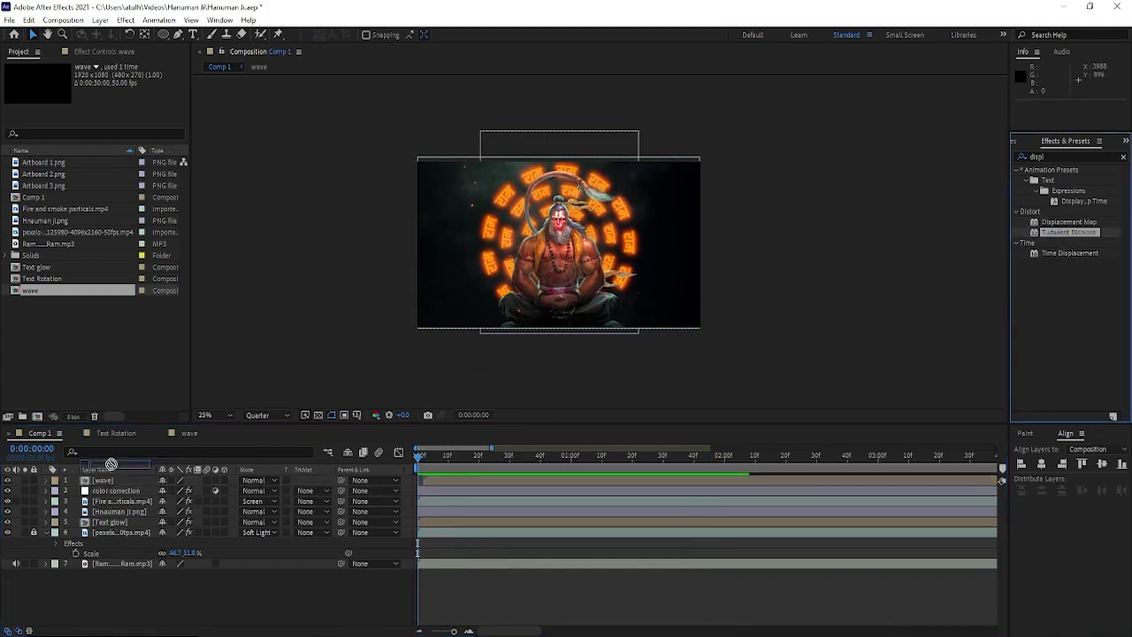
{"action": "key", "text": "space"}
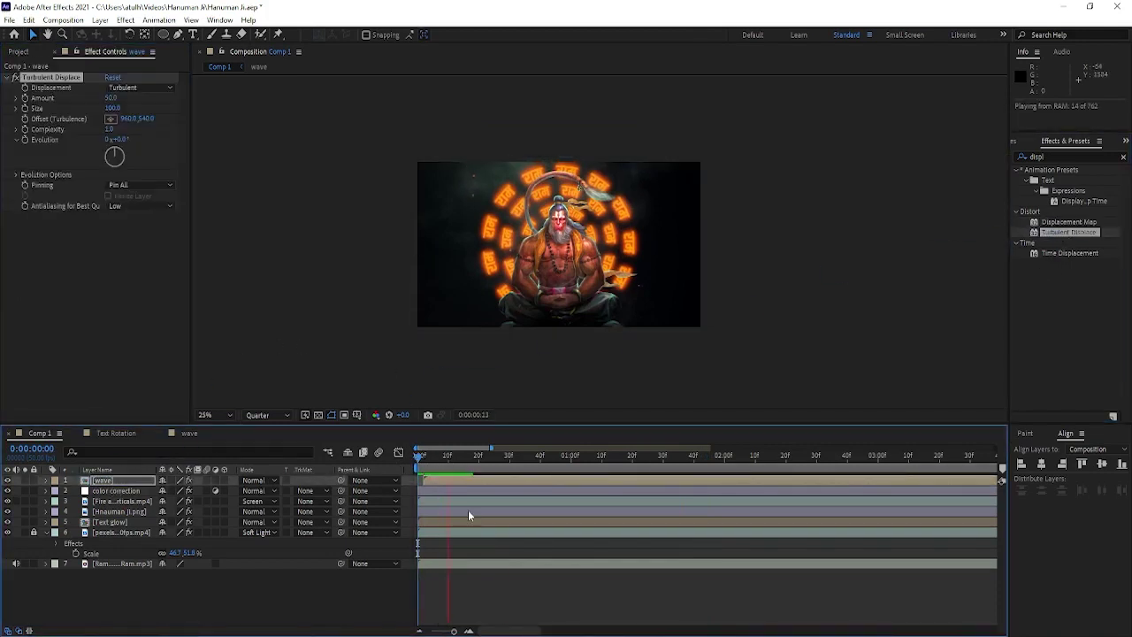
{"action": "key", "text": "space"}
{"action": "left_click", "coordinate": [140, 87]}
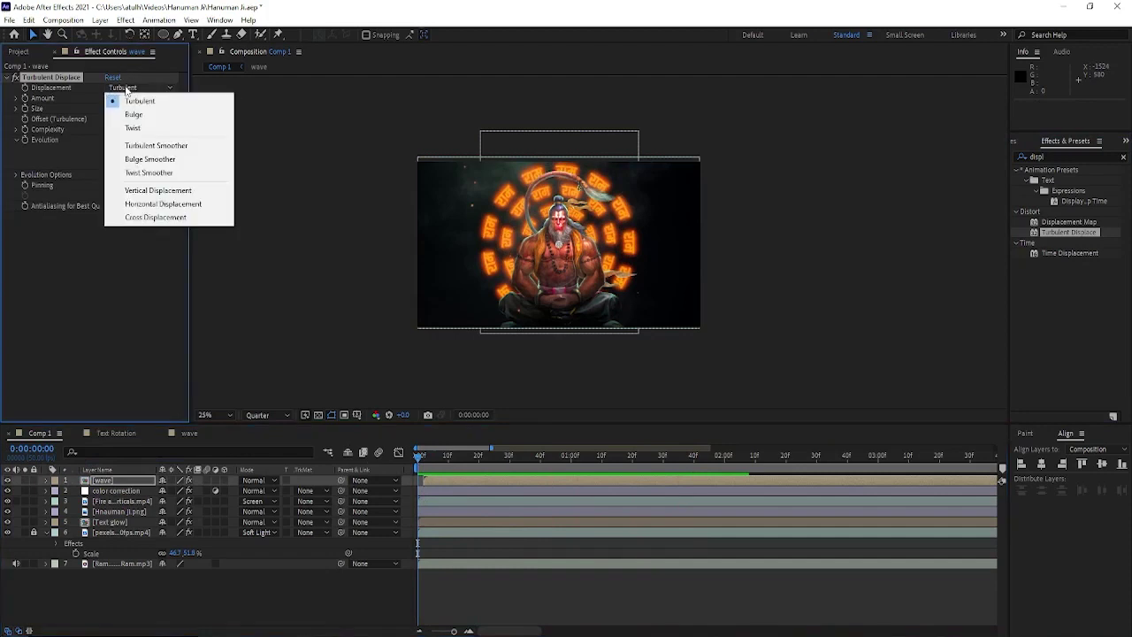
{"action": "left_click", "coordinate": [132, 127]}
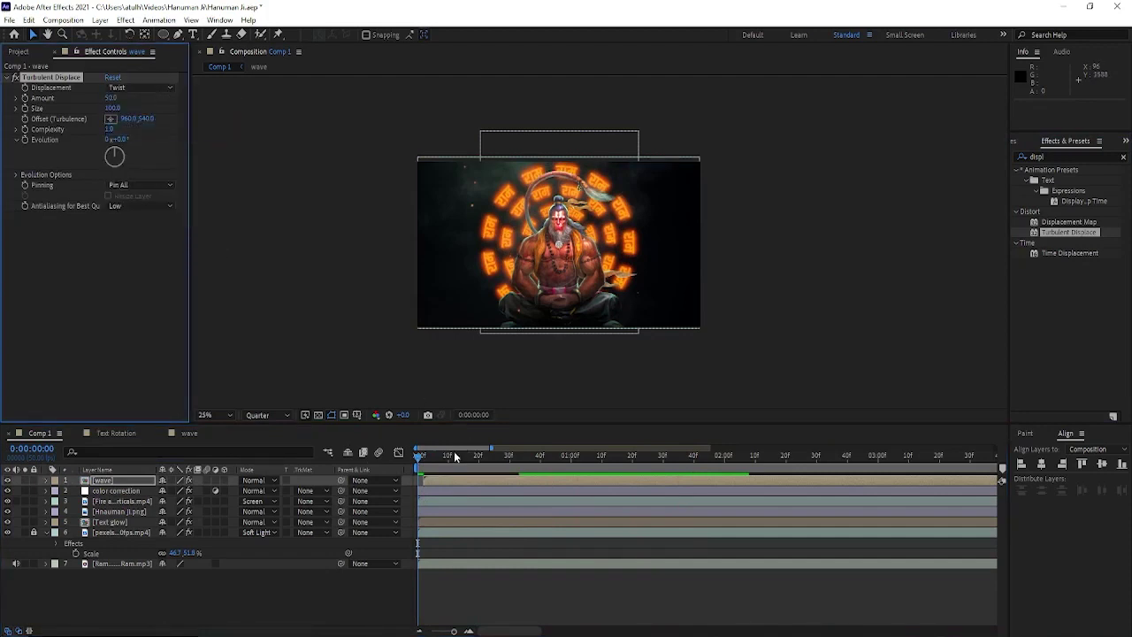
{"action": "left_click", "coordinate": [454, 478]}
{"action": "key", "text": "space"}
{"action": "key", "text": "space"}
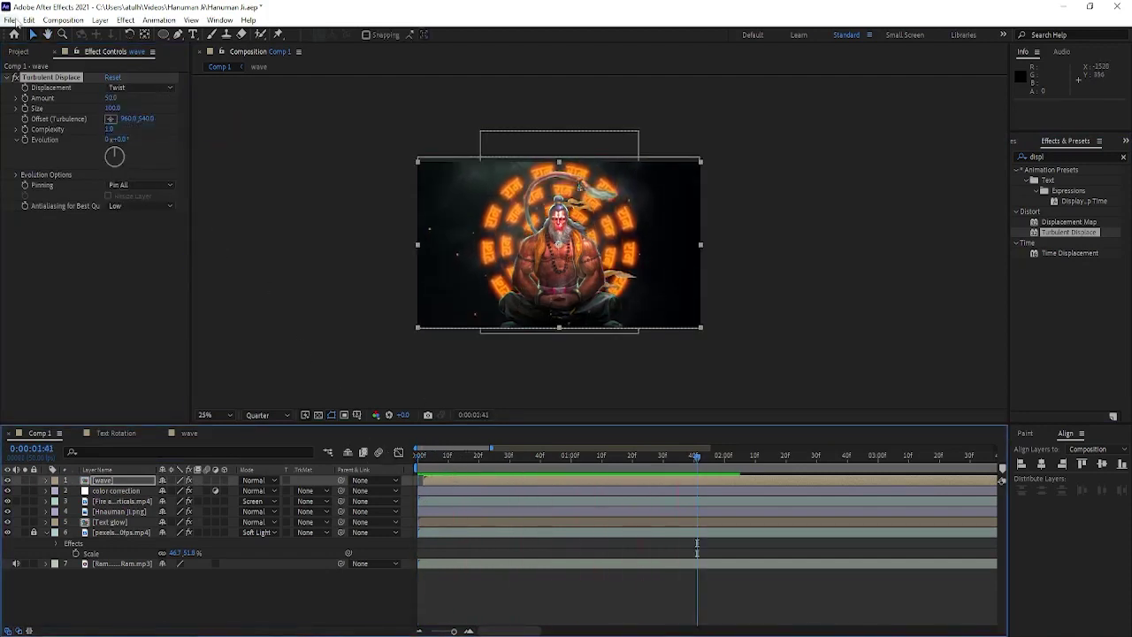
{"action": "key", "text": "space"}
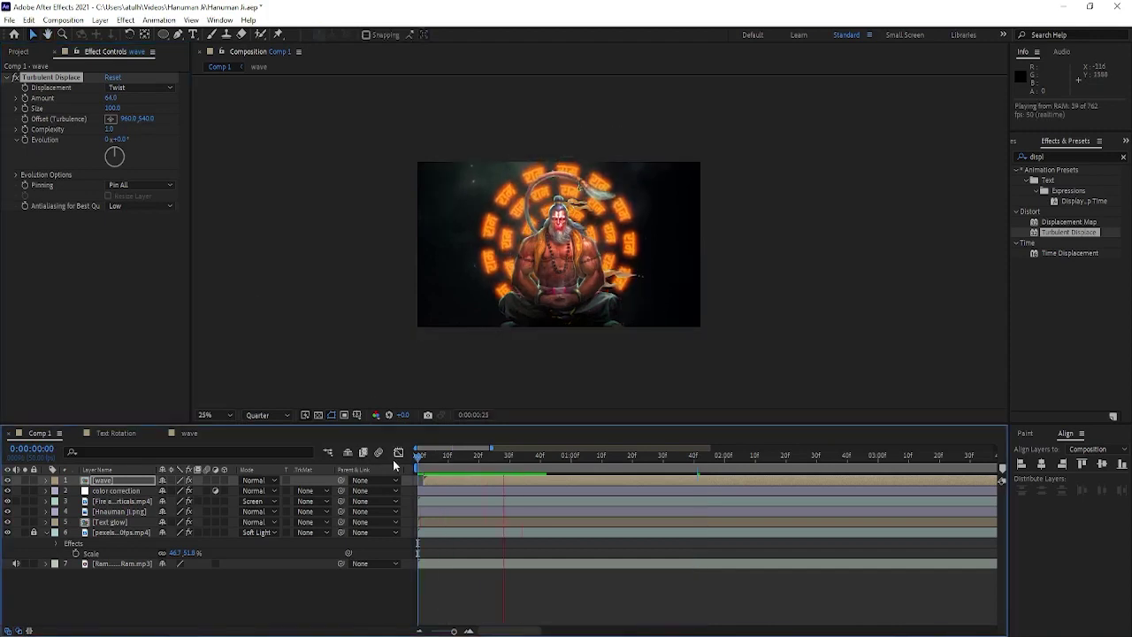
{"action": "key", "text": "space"}
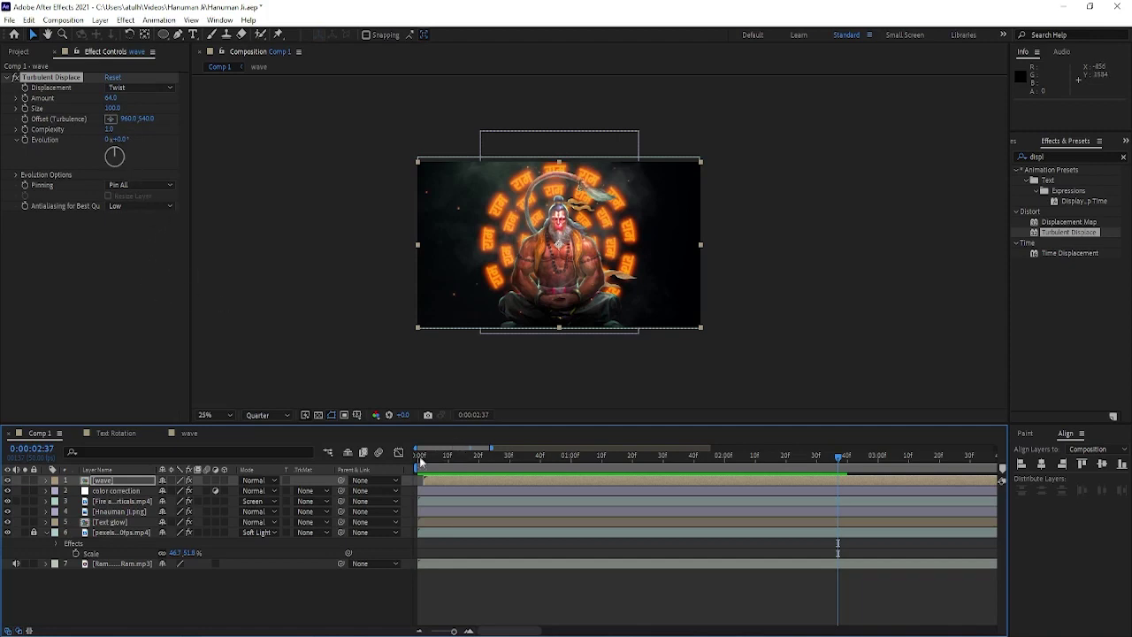
Check inside the wave precomp, preview Comp 1, and adjust the wave's displacement Amount.
{"action": "key", "text": "t"}
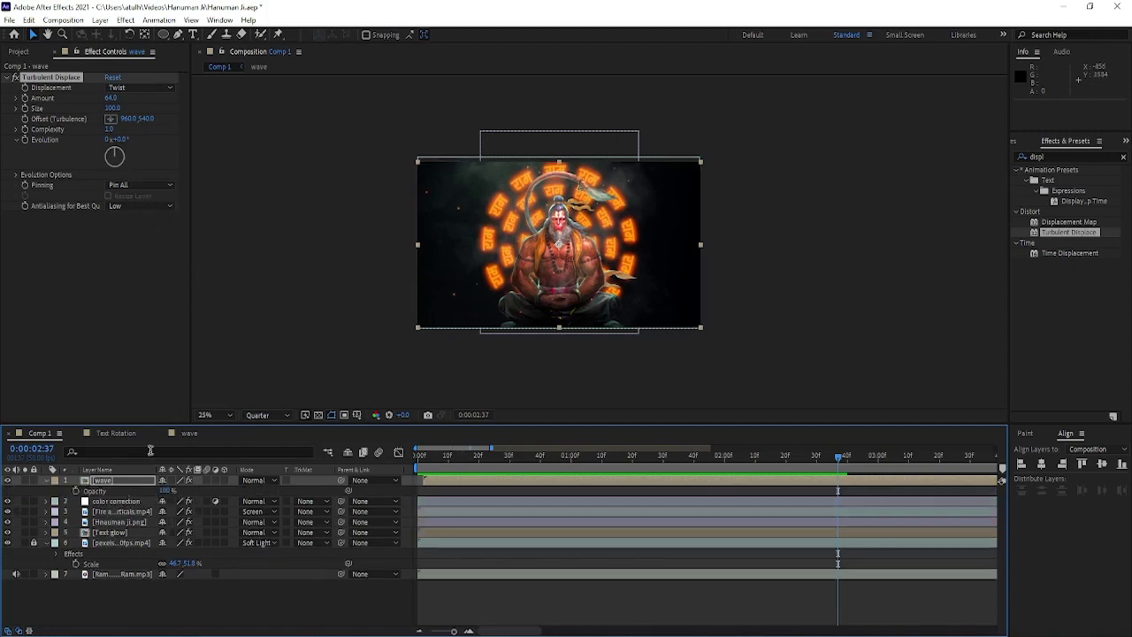
{"action": "left_click", "coordinate": [189, 432]}
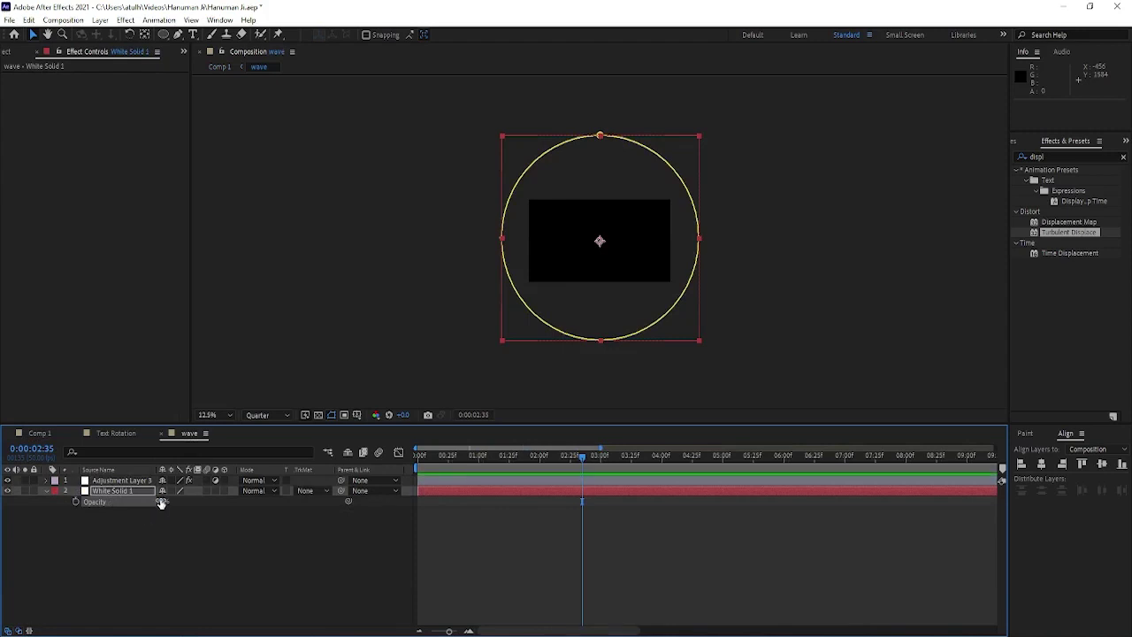
{"action": "left_click", "coordinate": [38, 432]}
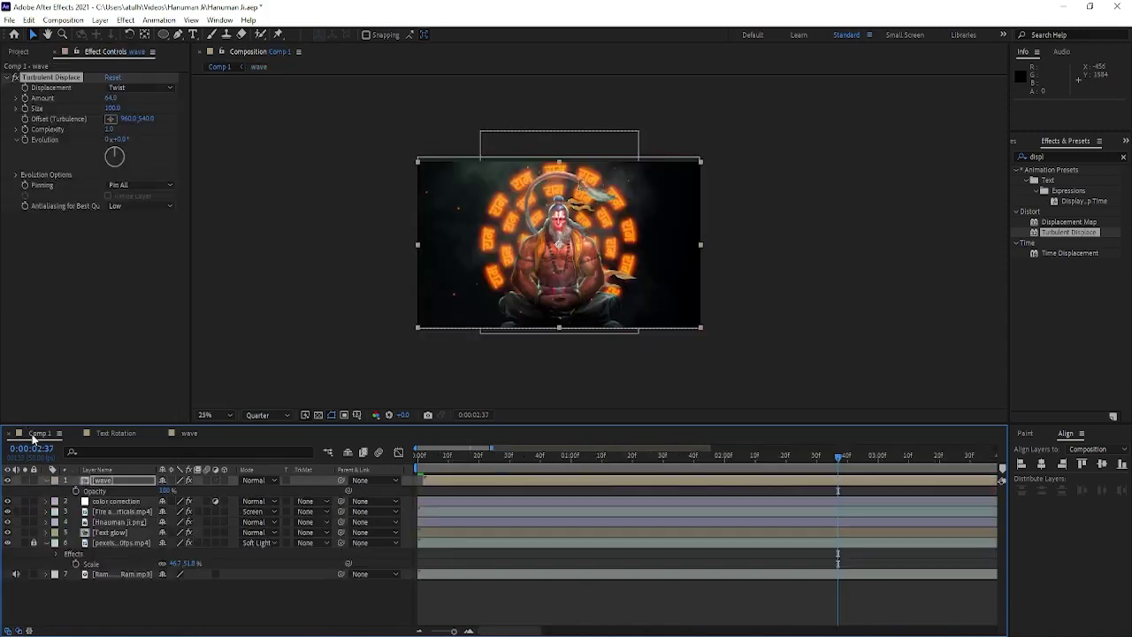
{"action": "key", "text": "space"}
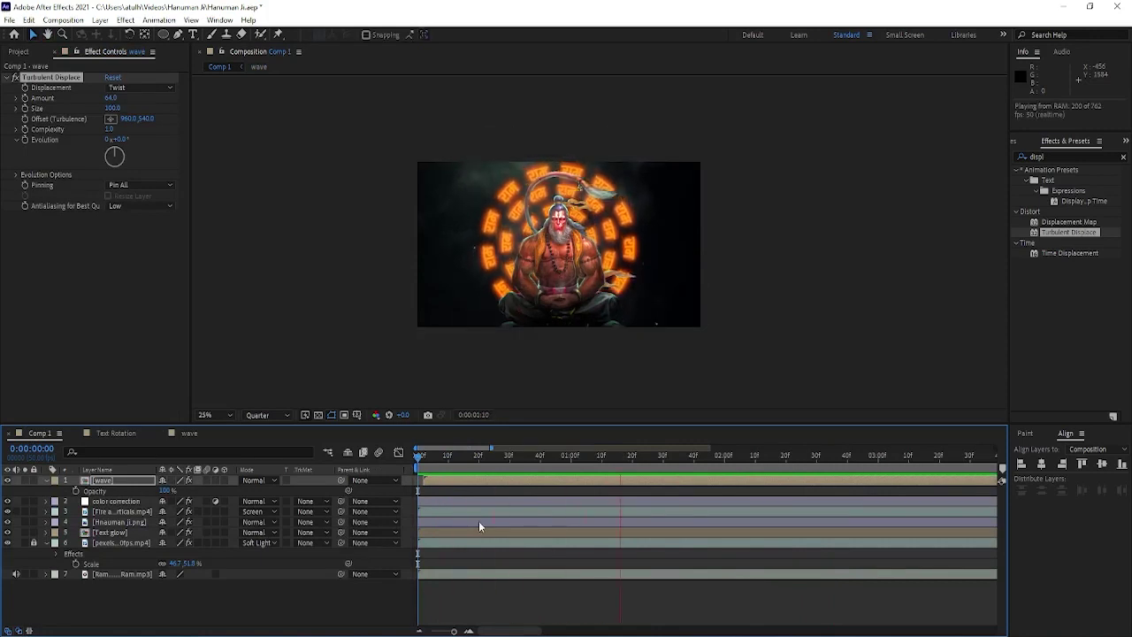
{"action": "left_click_drag", "start_coordinate": [469, 456], "coordinate": [581, 485]}
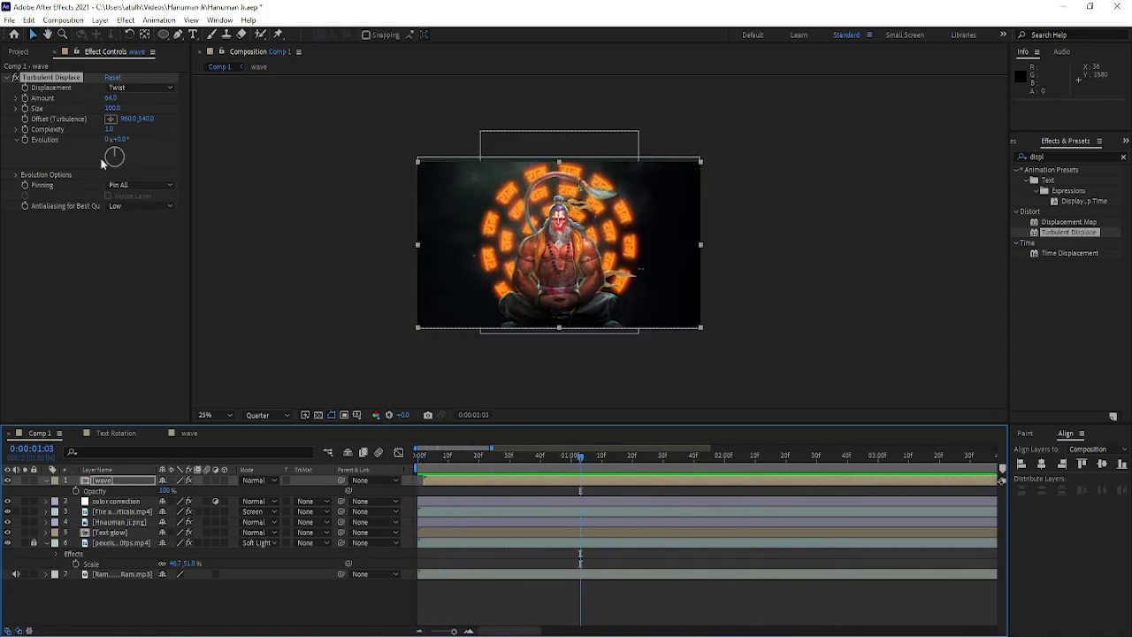
{"action": "left_click_drag", "start_coordinate": [113, 99], "coordinate": [142, 94]}
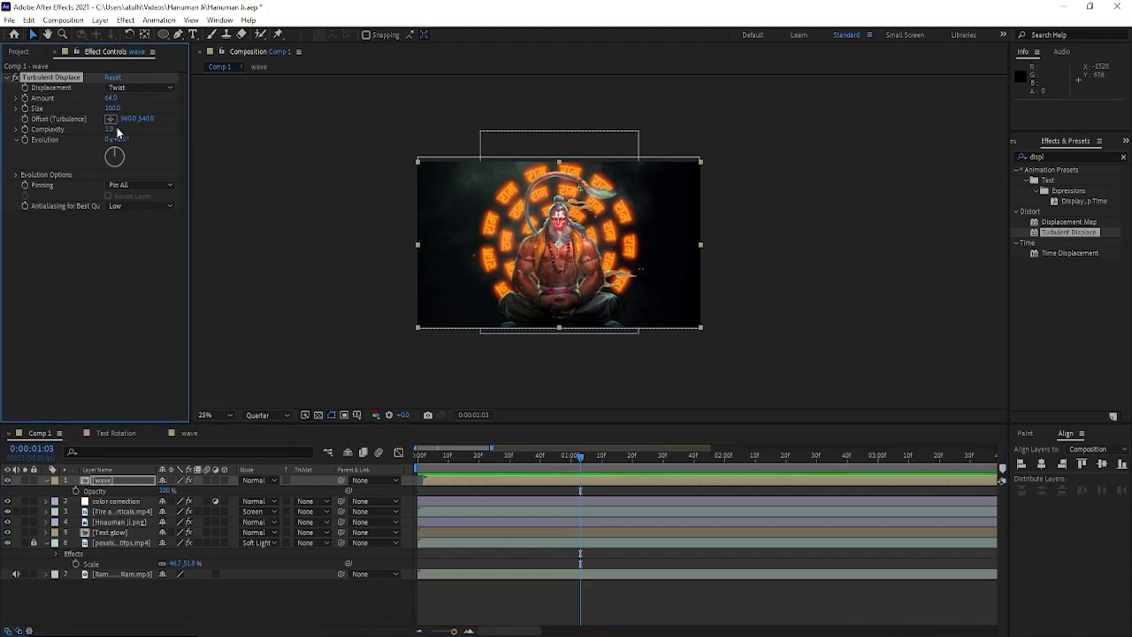
Return to the comp start and move the wave layer below the color correction layer.
{"action": "left_click", "coordinate": [261, 248]}
{"action": "left_click", "coordinate": [344, 469]}
{"action": "key", "text": "Home"}
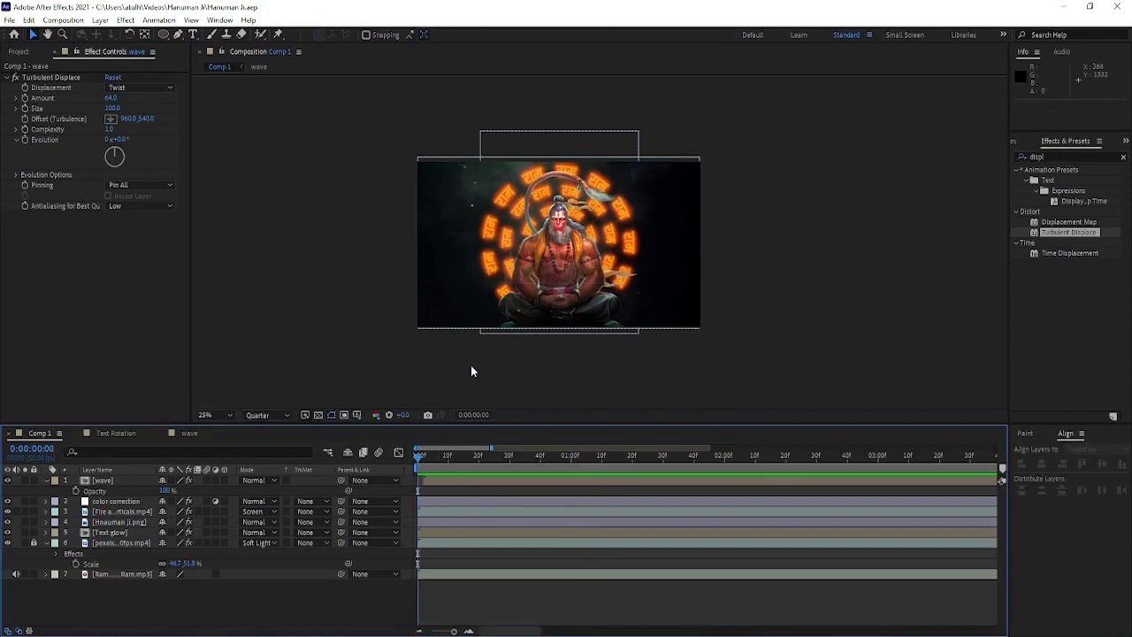
{"action": "left_click", "coordinate": [105, 480]}
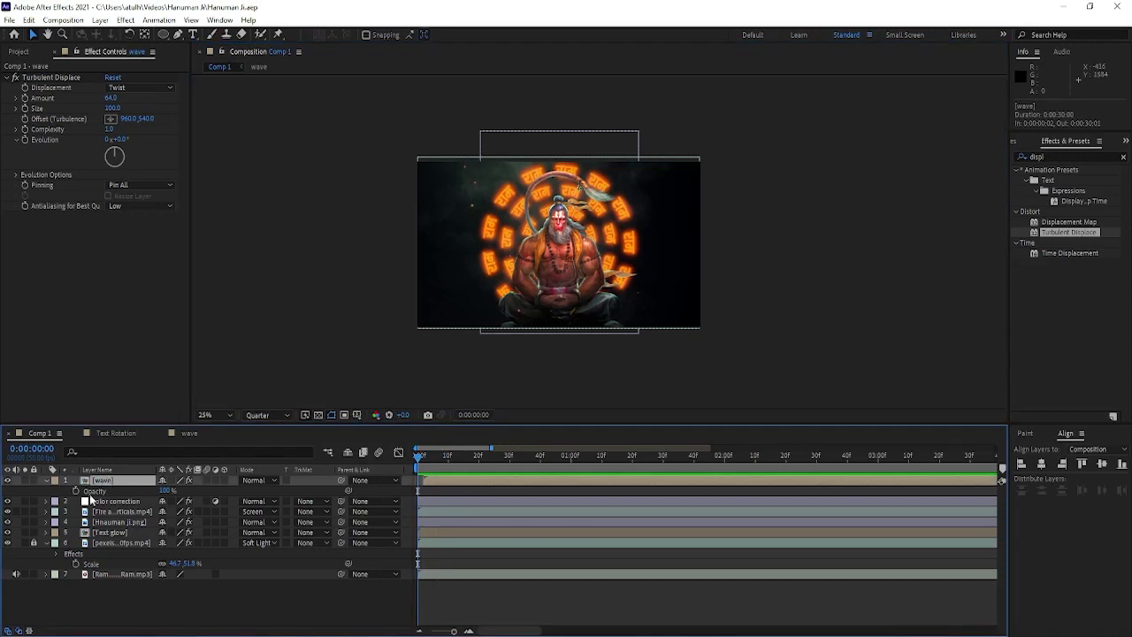
{"action": "left_click_drag", "start_coordinate": [106, 484], "coordinate": [114, 506]}
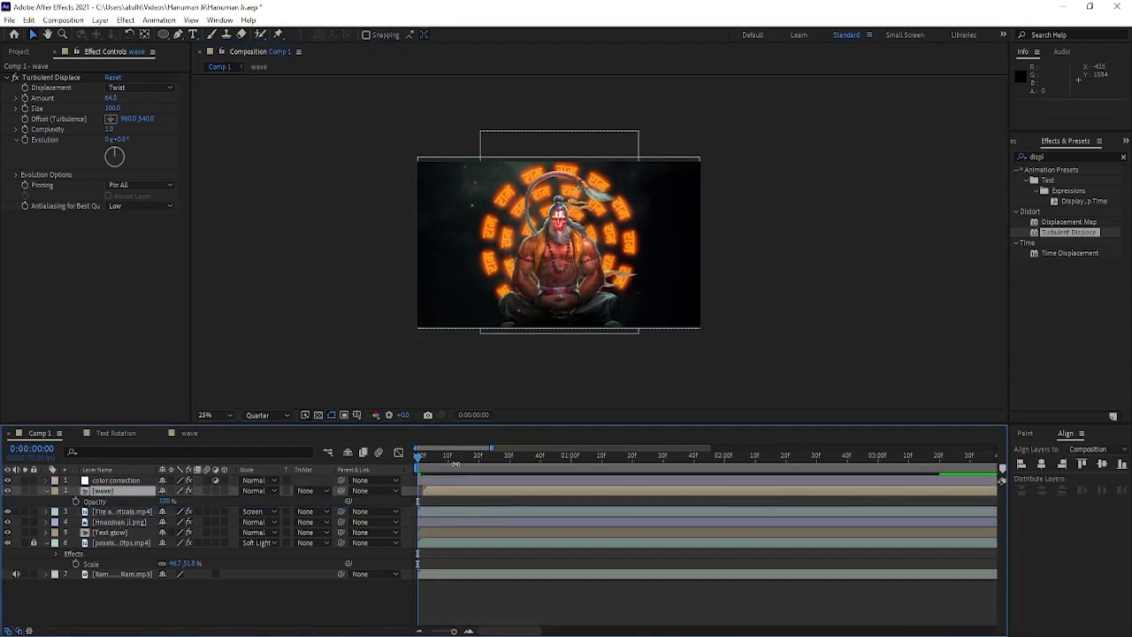
Preview Comp 1, then duplicate the wave layer with Ctrl+D.
{"action": "key", "text": "space"}
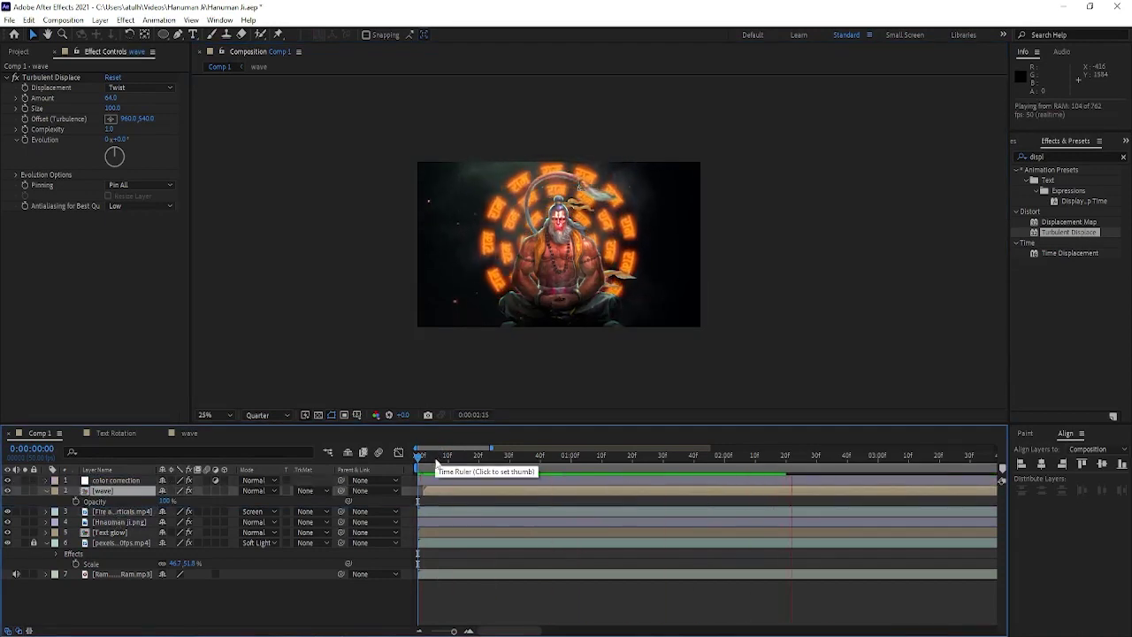
{"action": "key", "text": "semicolon"}
{"action": "key", "text": "space"}
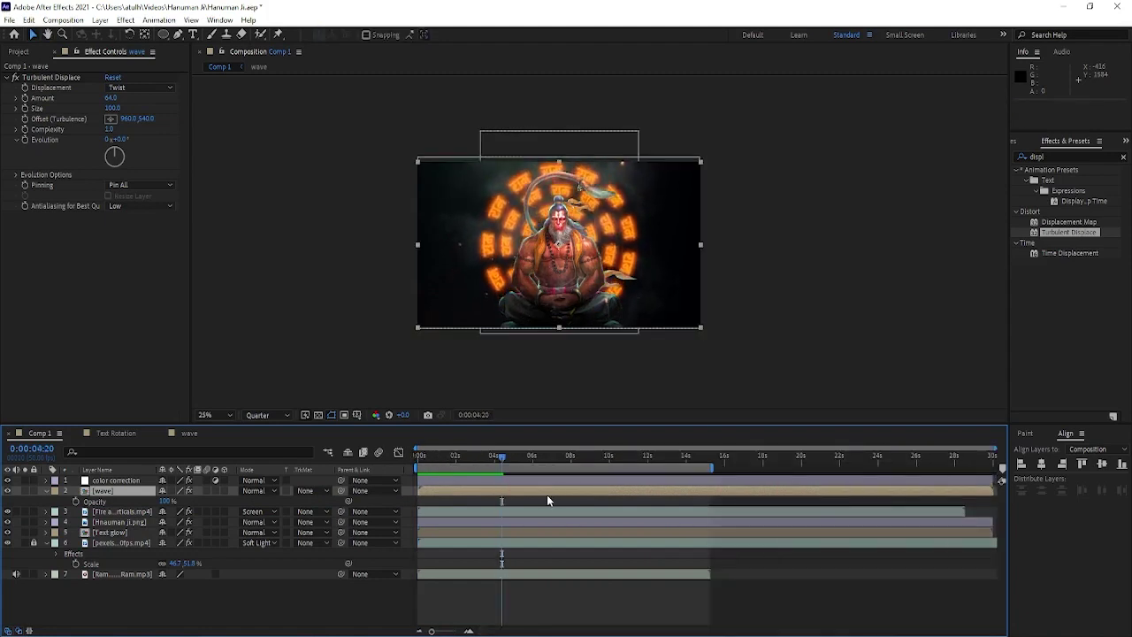
{"action": "left_click", "coordinate": [447, 480]}
{"action": "left_click", "coordinate": [447, 494]}
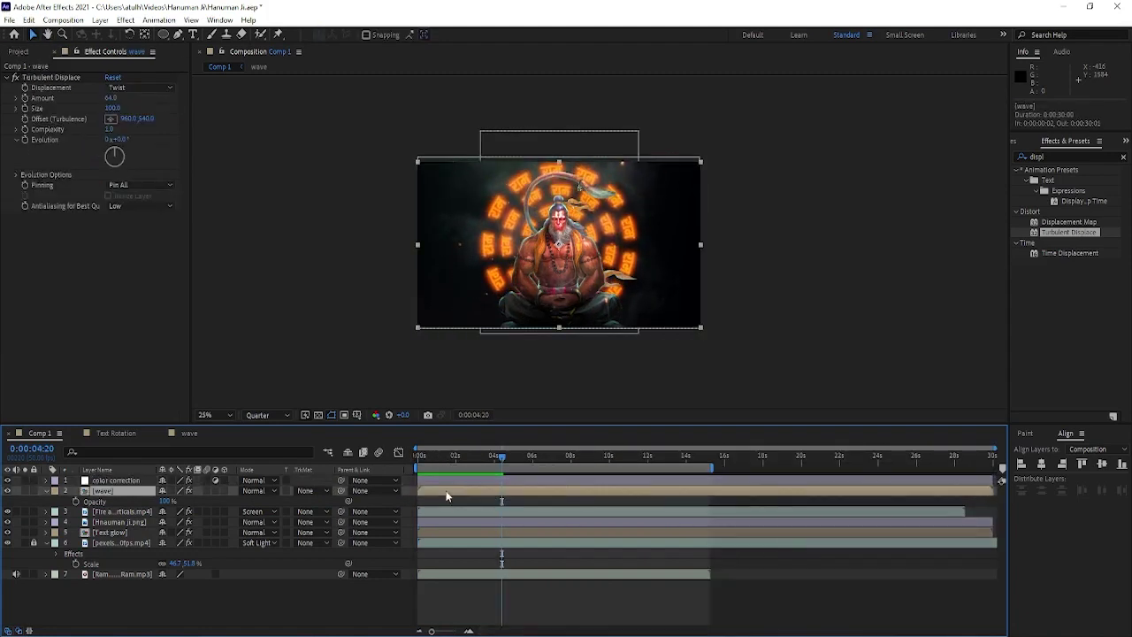
{"action": "key", "text": "ctrl+d"}
Shift the copied wave layer to start around 8 seconds and preview the second shockwave.
{"action": "key", "text": "space"}
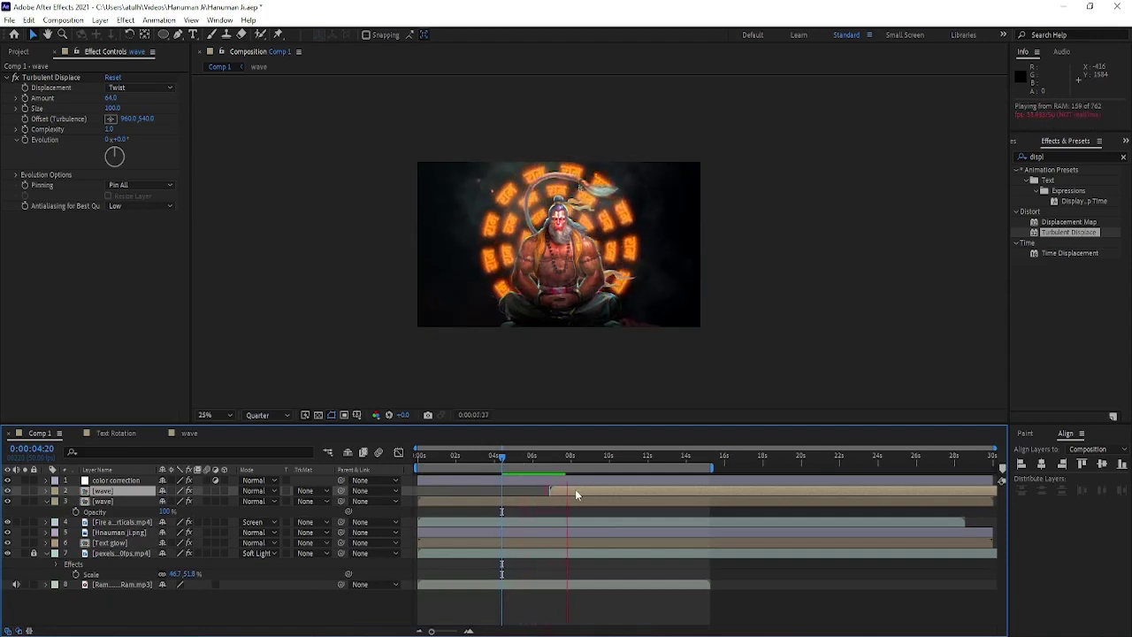
{"action": "mouse_move", "coordinate": [575, 489]}
{"action": "left_mouse_down"}
{"action": "mouse_move", "coordinate": [595, 489]}
{"action": "mouse_move", "coordinate": [548, 460]}
{"action": "left_mouse_up"}
{"action": "left_click", "coordinate": [563, 461]}
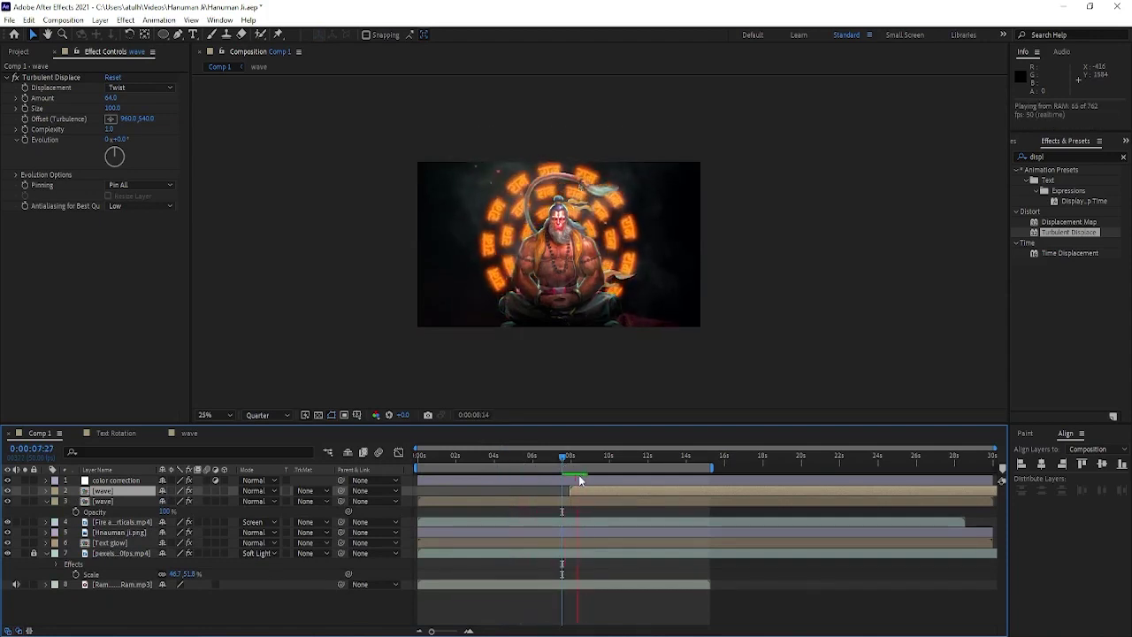
{"action": "key", "text": "space"}
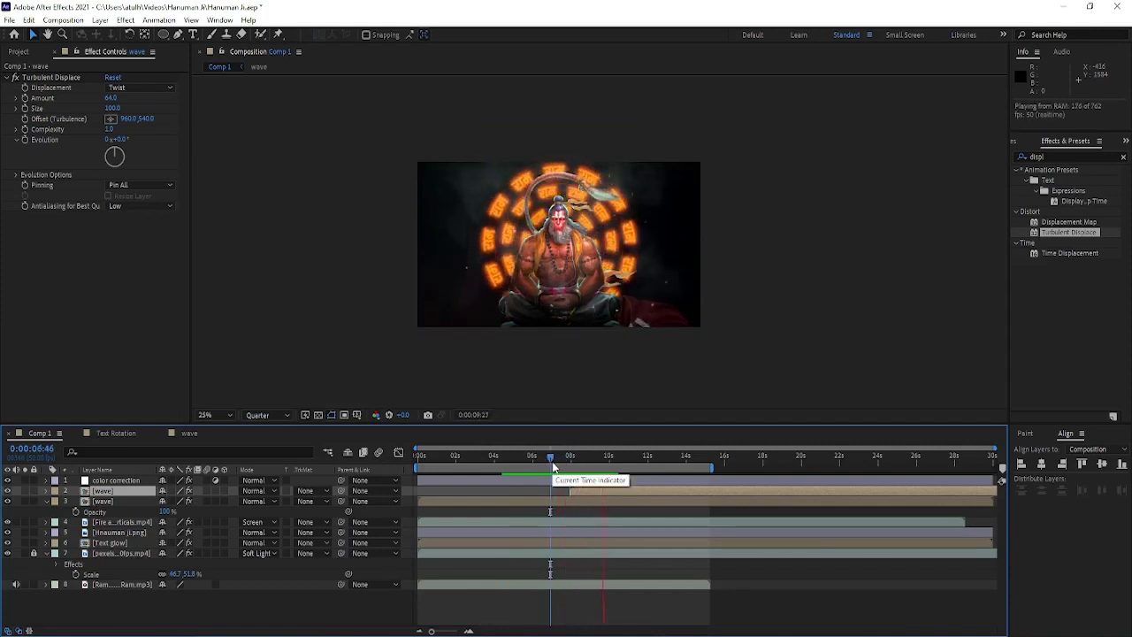
{"action": "key", "text": "space"}
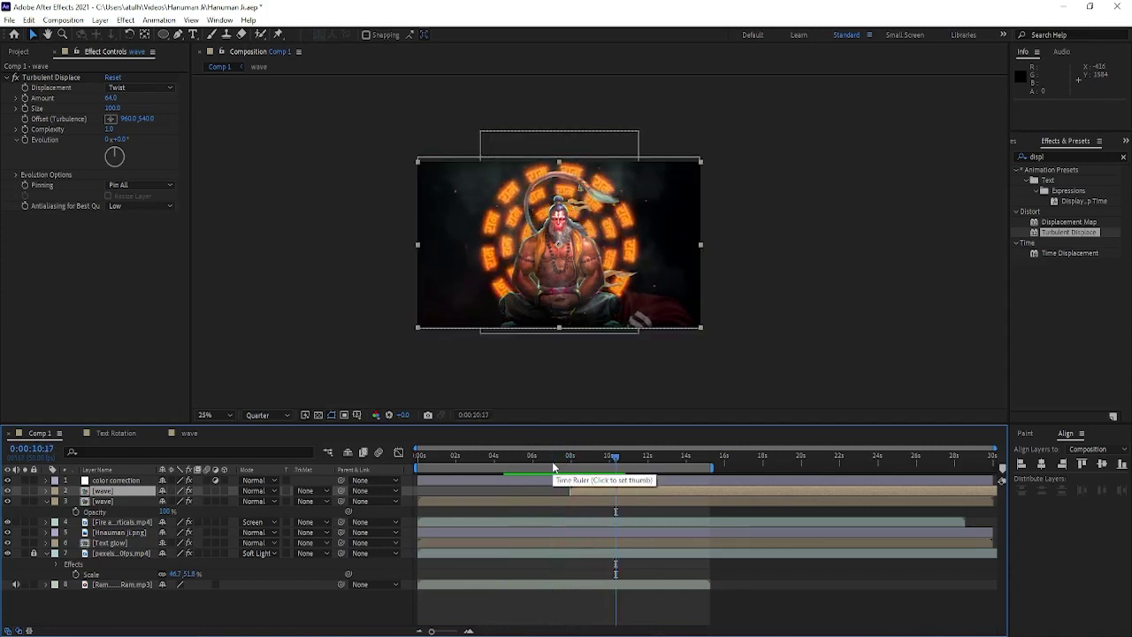
Inspect the color correction layer alone, then look inside the wave precomp.
{"action": "double_click", "coordinate": [115, 480]}
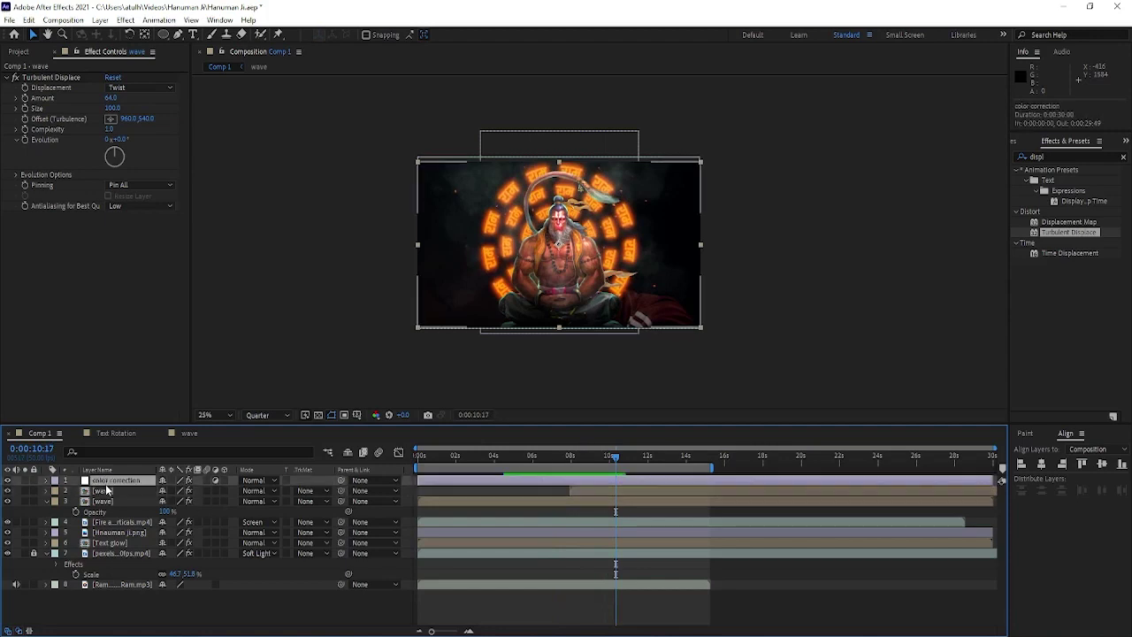
{"action": "key", "text": "period"}
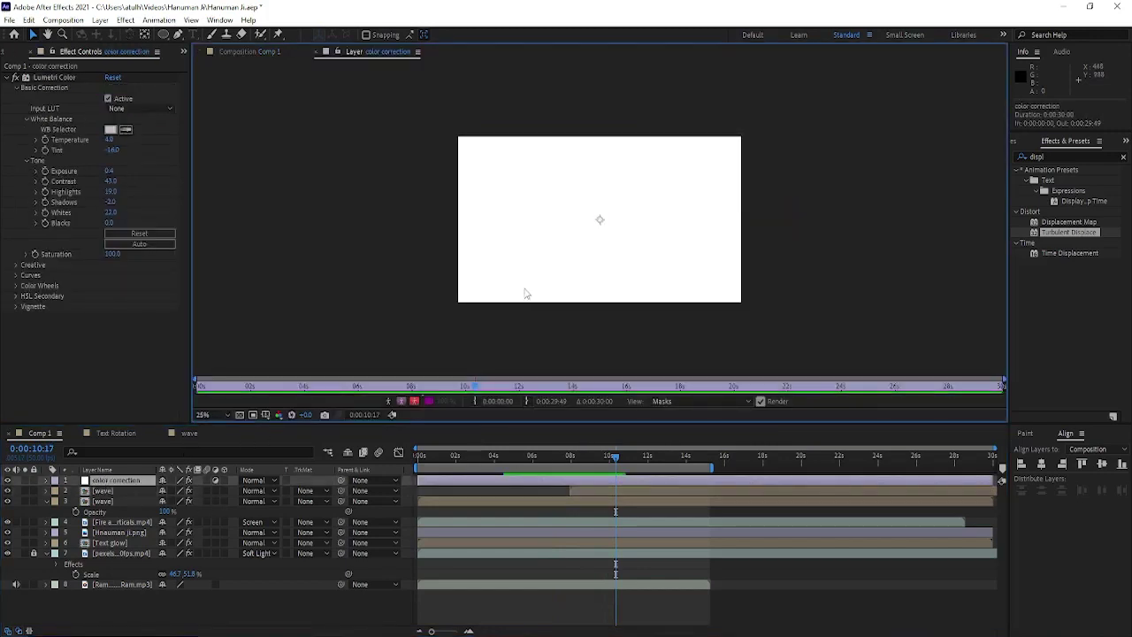
{"action": "double_click", "coordinate": [109, 491]}
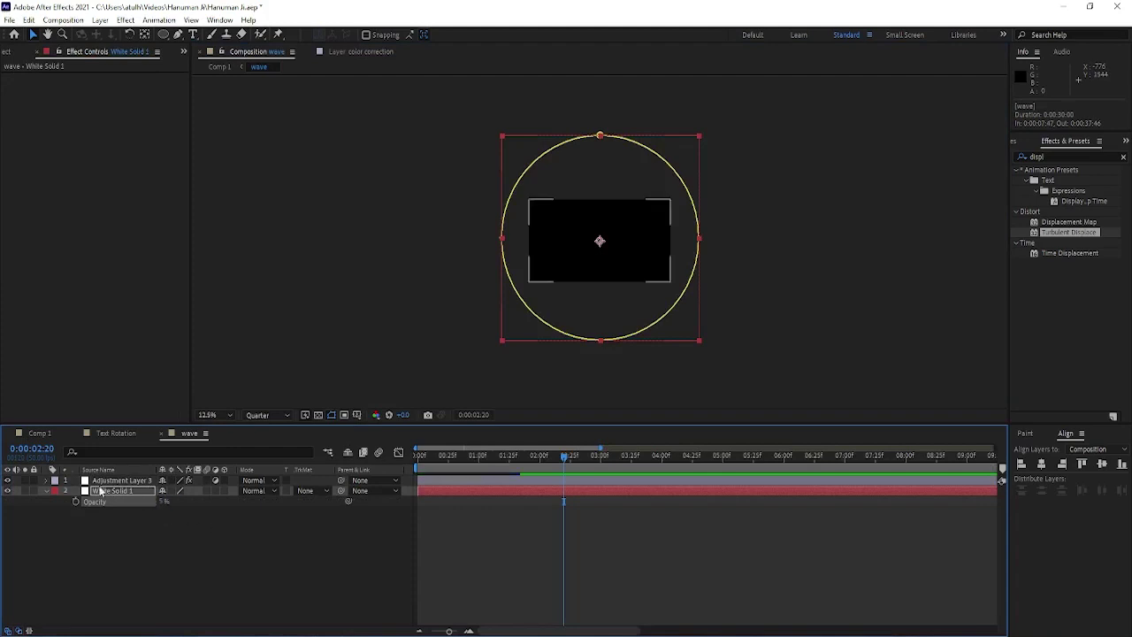
{"action": "left_click", "coordinate": [39, 433]}
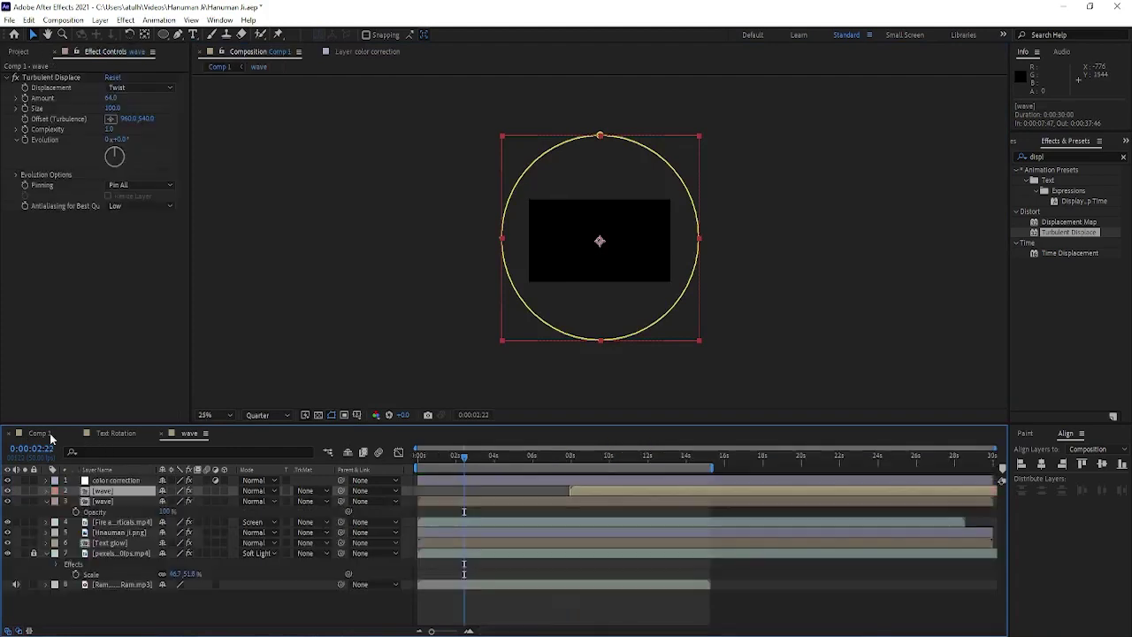
Reopen the wave precomp, deselect the white solid, and close its timeline panel.
{"action": "double_click", "coordinate": [107, 501]}
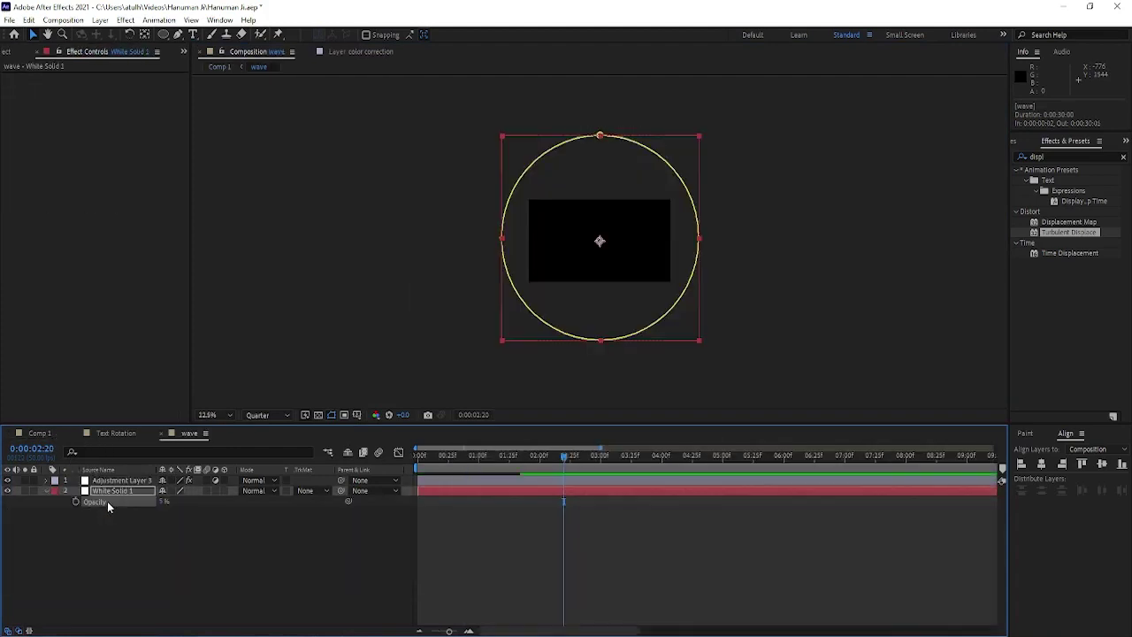
{"action": "left_click", "coordinate": [157, 510]}
{"action": "left_click", "coordinate": [205, 433]}
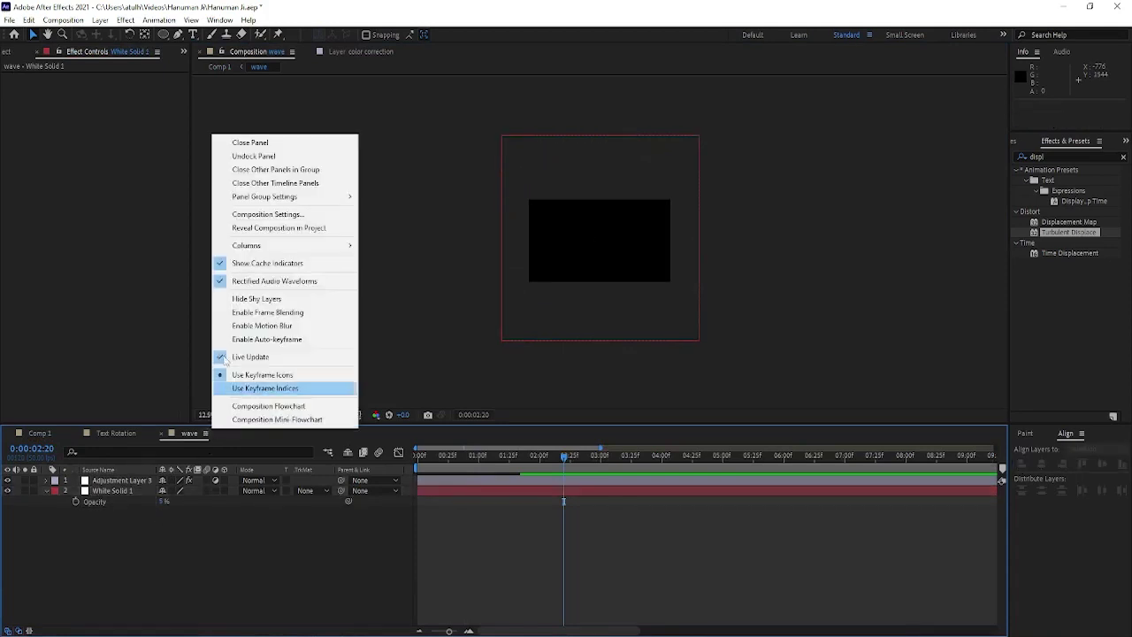
{"action": "left_click", "coordinate": [249, 141]}
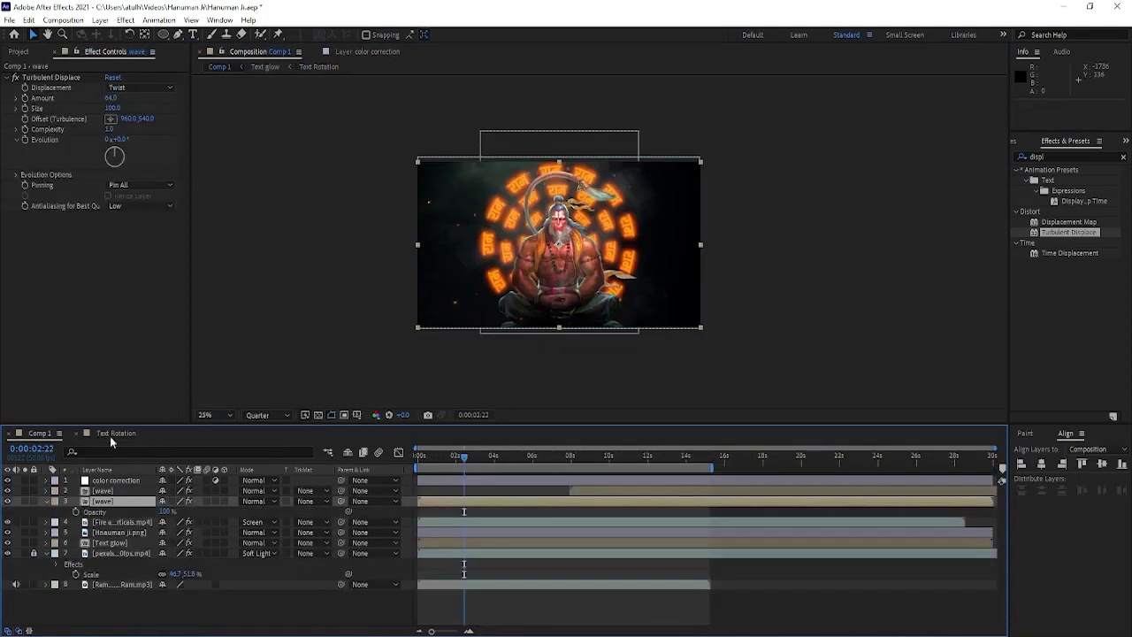
Close the Text Rotation timeline panel and preview Comp 1.
{"action": "left_click", "coordinate": [131, 434]}
{"action": "left_click", "coordinate": [168, 148]}
{"action": "key", "text": "space"}
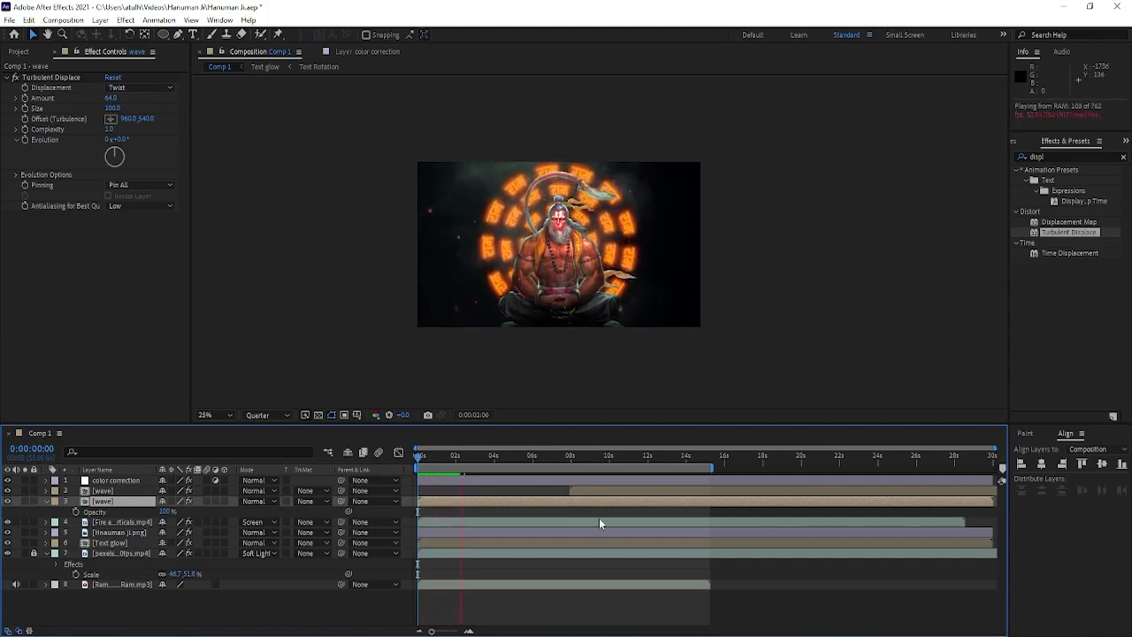
{"action": "key", "text": "space"}
Check the preview resolution options and scrub Comp 1 to about 13 seconds.
{"action": "left_click", "coordinate": [281, 417]}
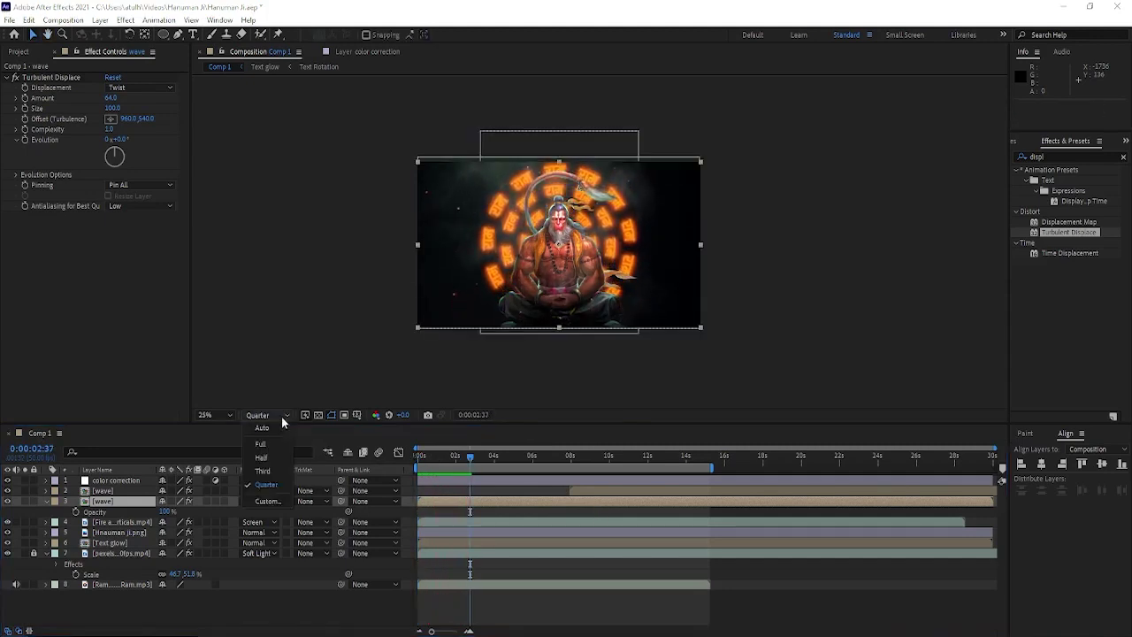
{"action": "left_click", "coordinate": [595, 376]}
{"action": "mouse_move", "coordinate": [468, 454]}
{"action": "left_mouse_down"}
{"action": "mouse_move", "coordinate": [670, 475]}
{"action": "mouse_move", "coordinate": [576, 472]}
{"action": "left_mouse_up"}
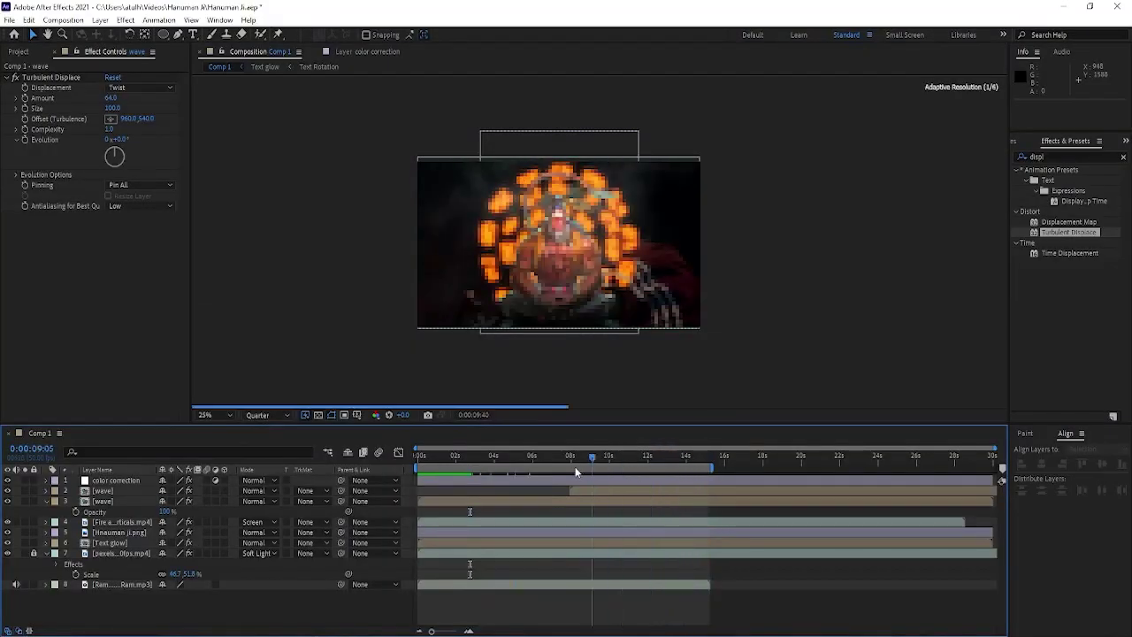